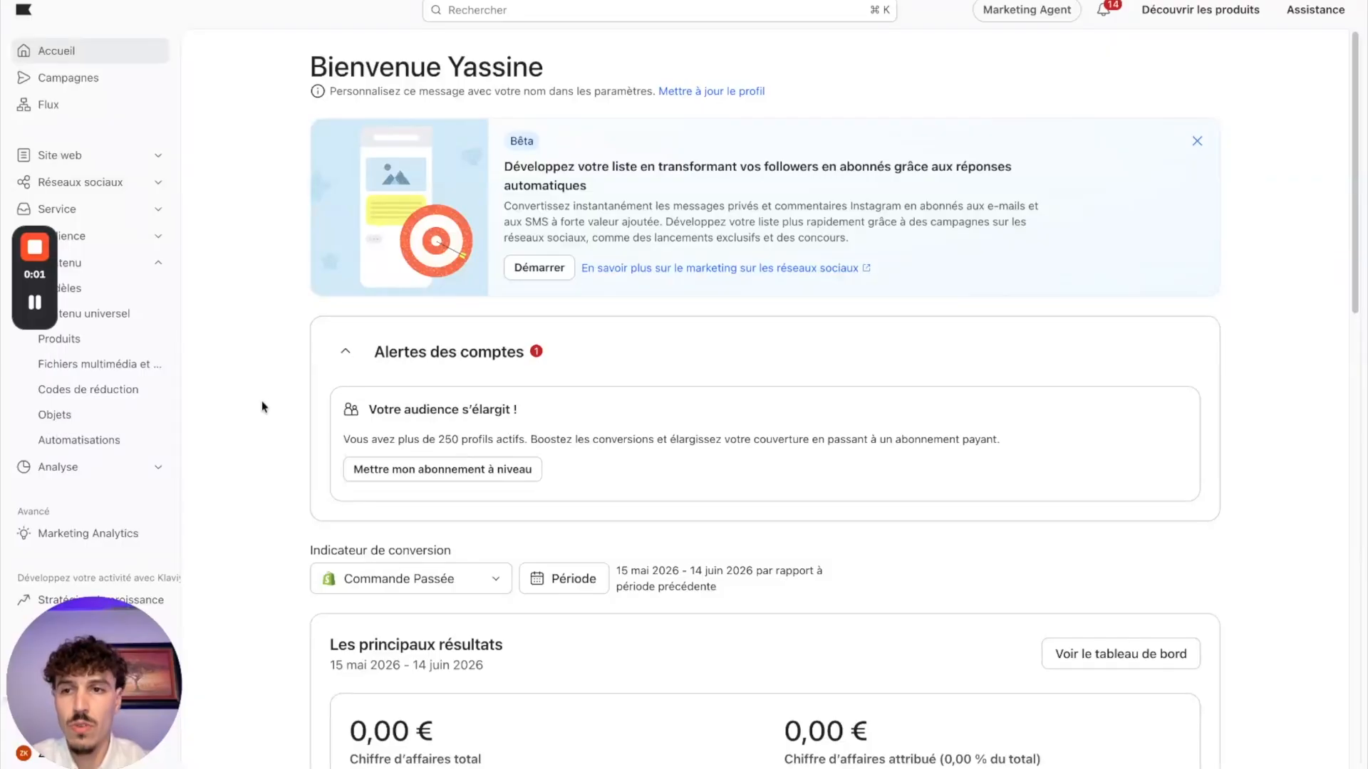
Step: Open the Klaviyo App Marketplace from the integrations page
left_click_drag(103, 686, 1281, 685)
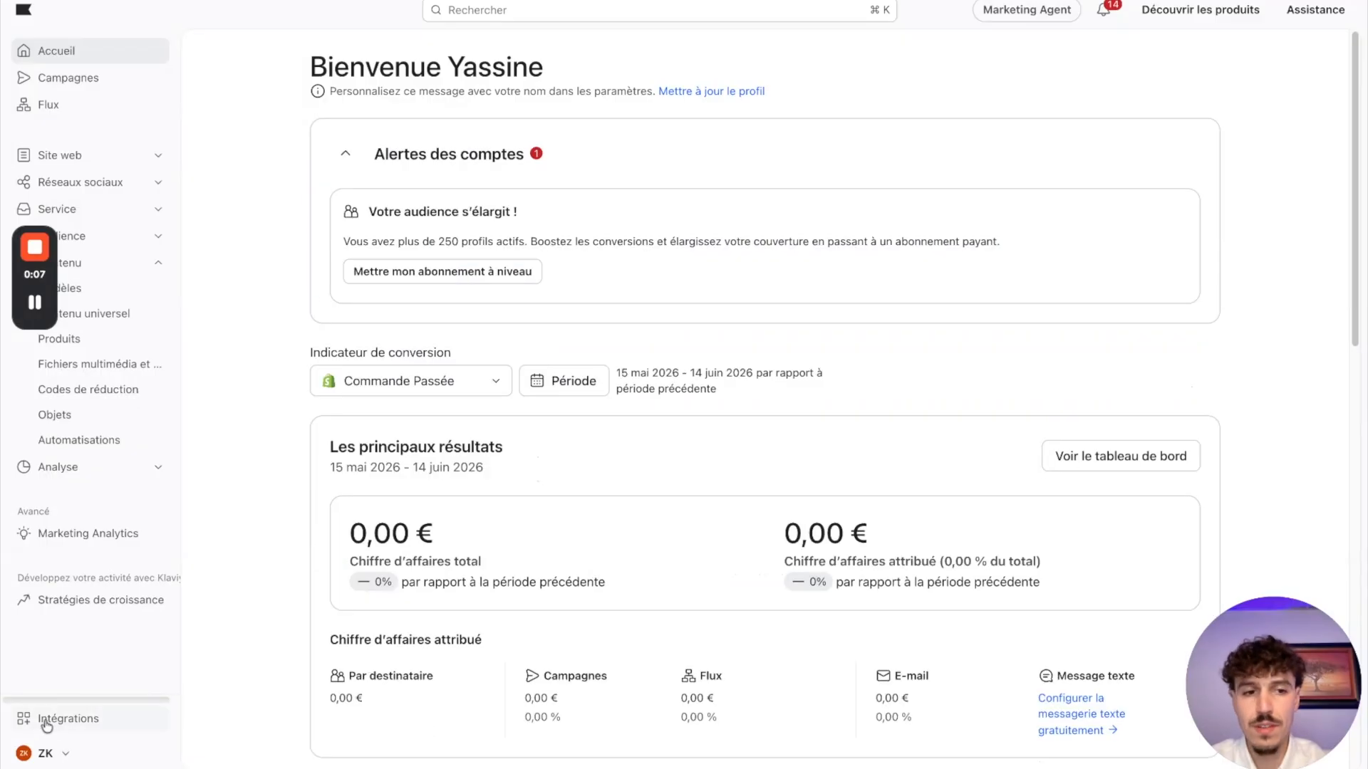
left_click(45, 719)
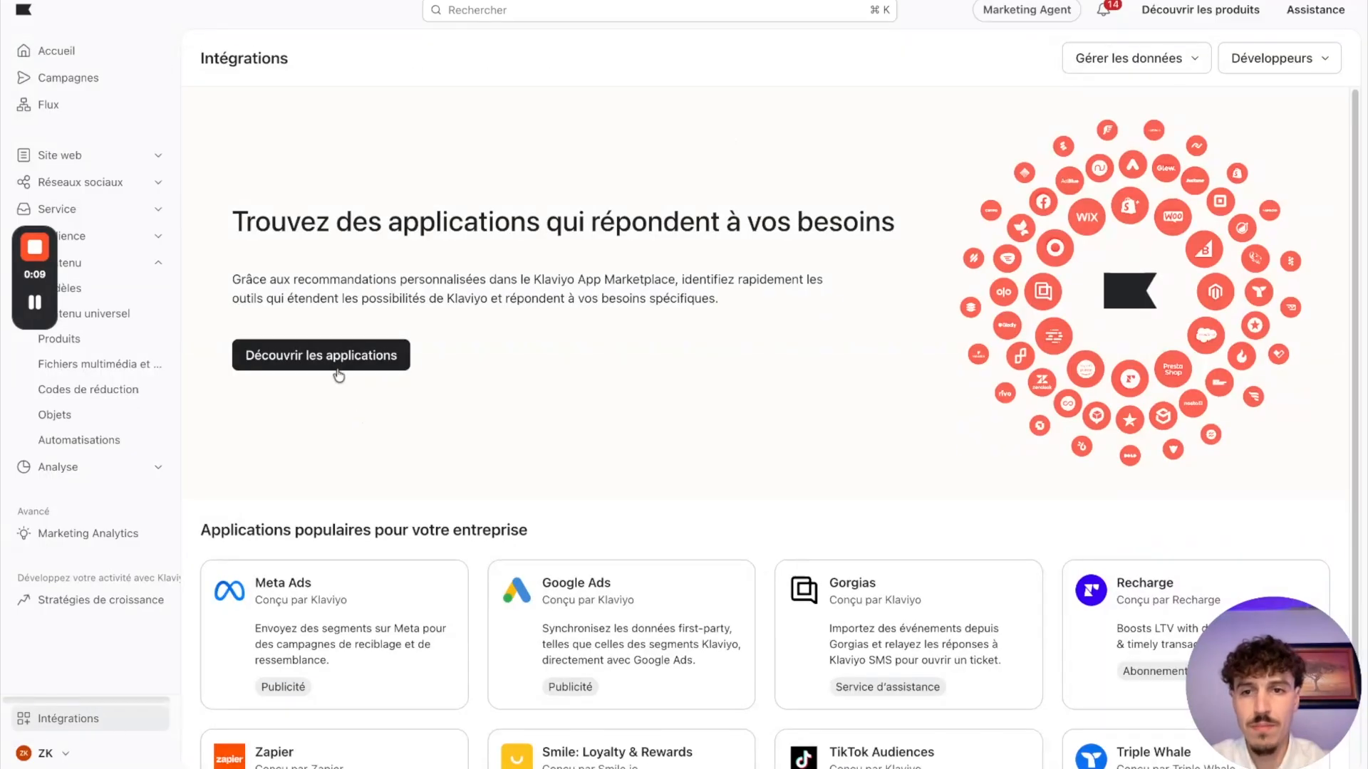
left_click(325, 361)
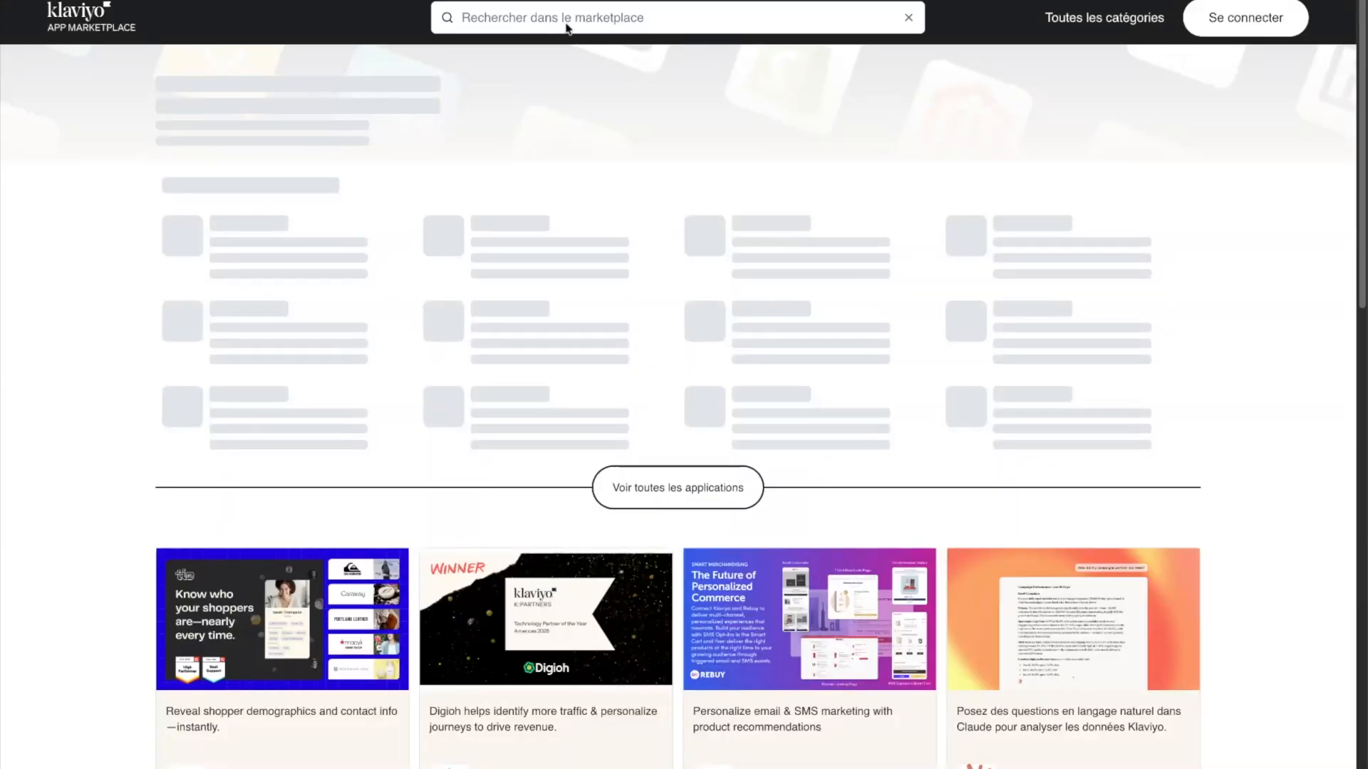
Step: Search the marketplace for Shopify and start installing the Shopify integration
left_click(568, 19)
type("shop")
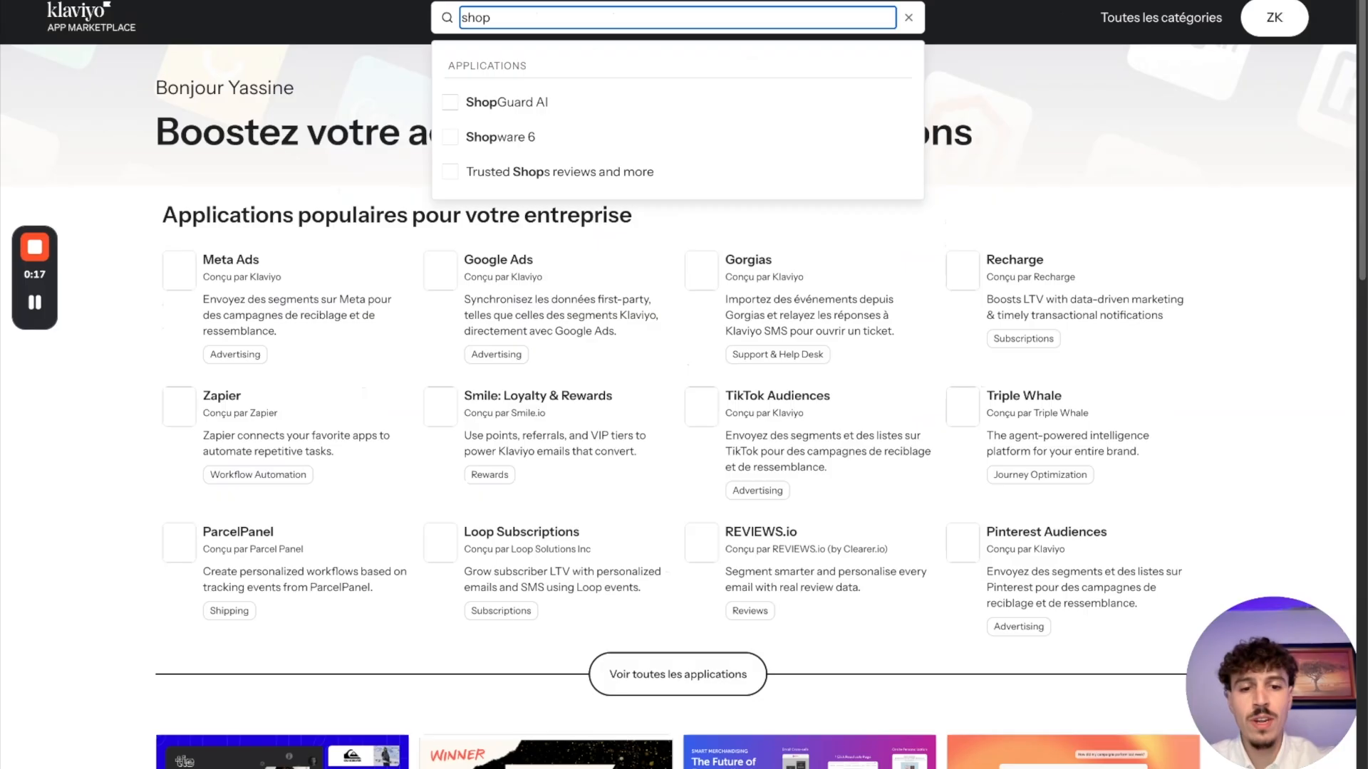
type("i")
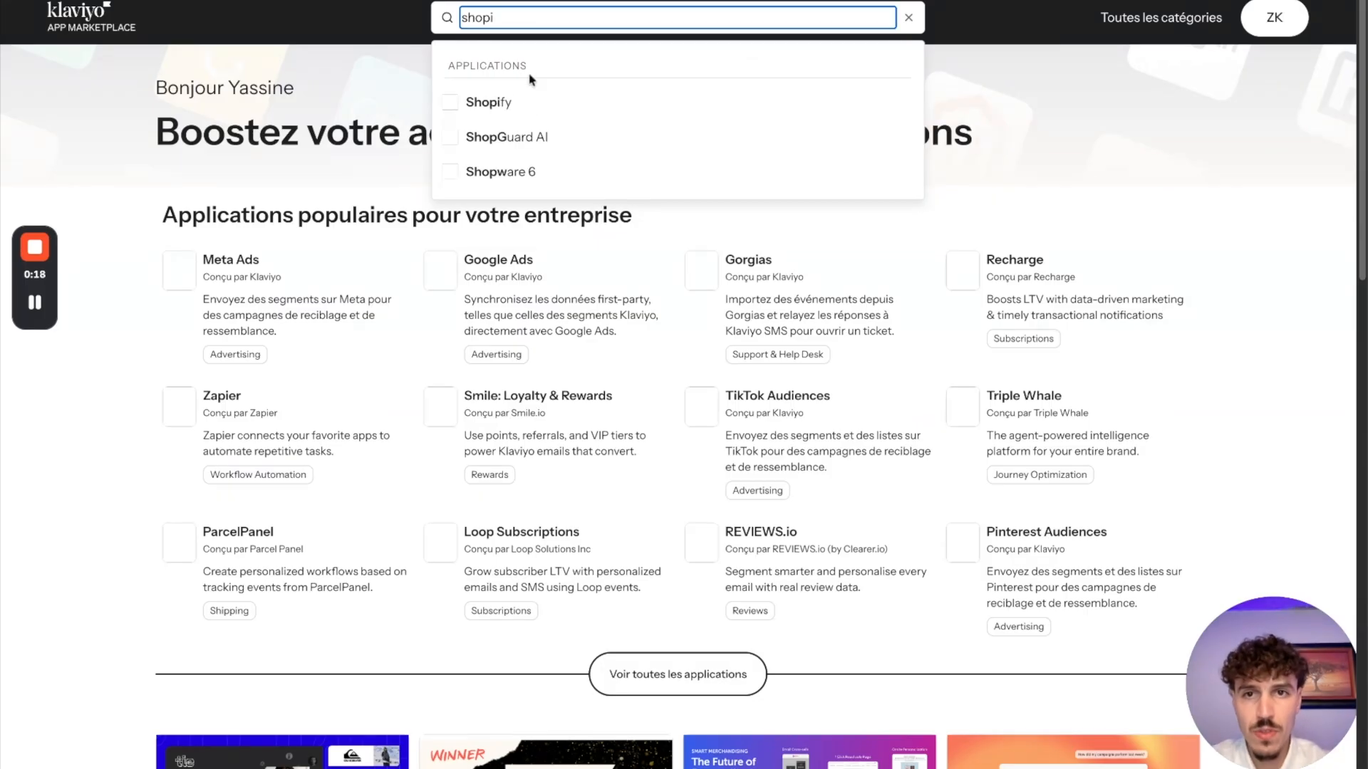
left_click(453, 105)
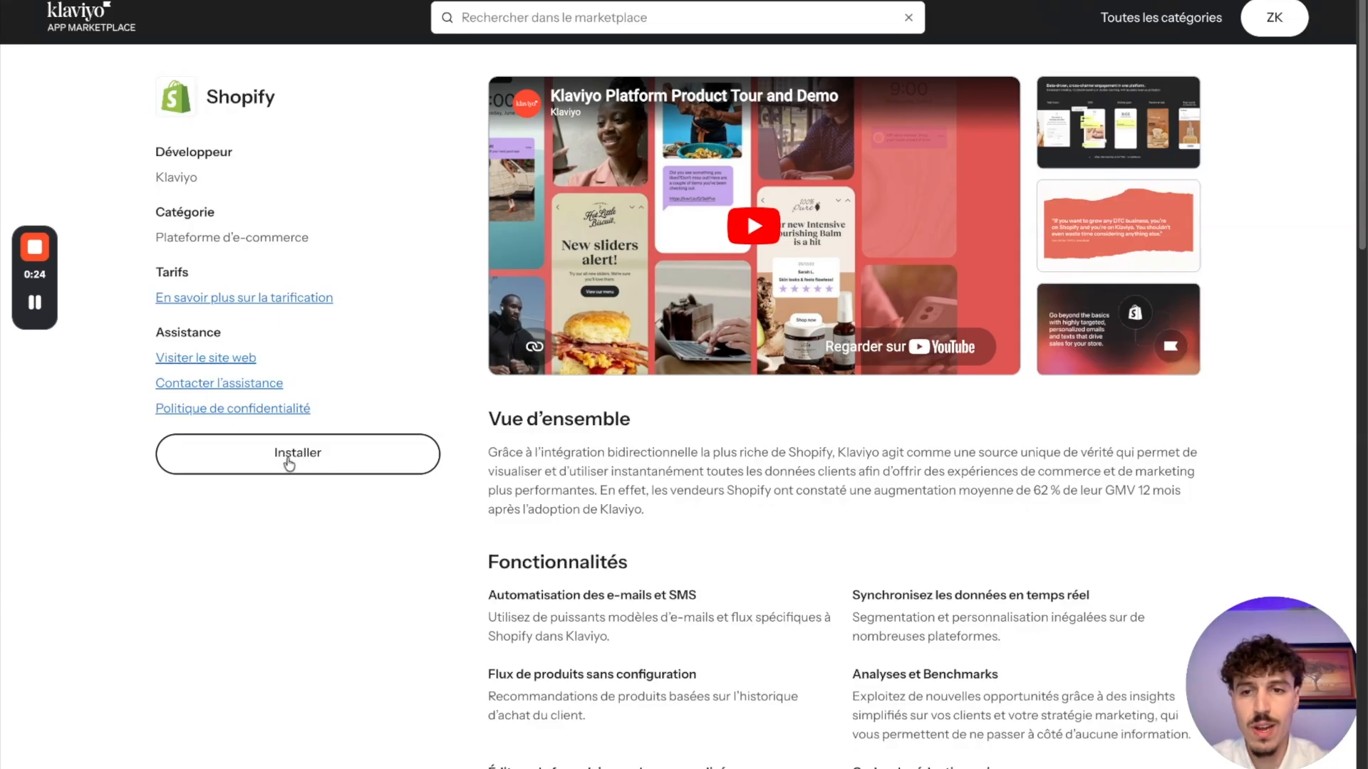
left_click(289, 463)
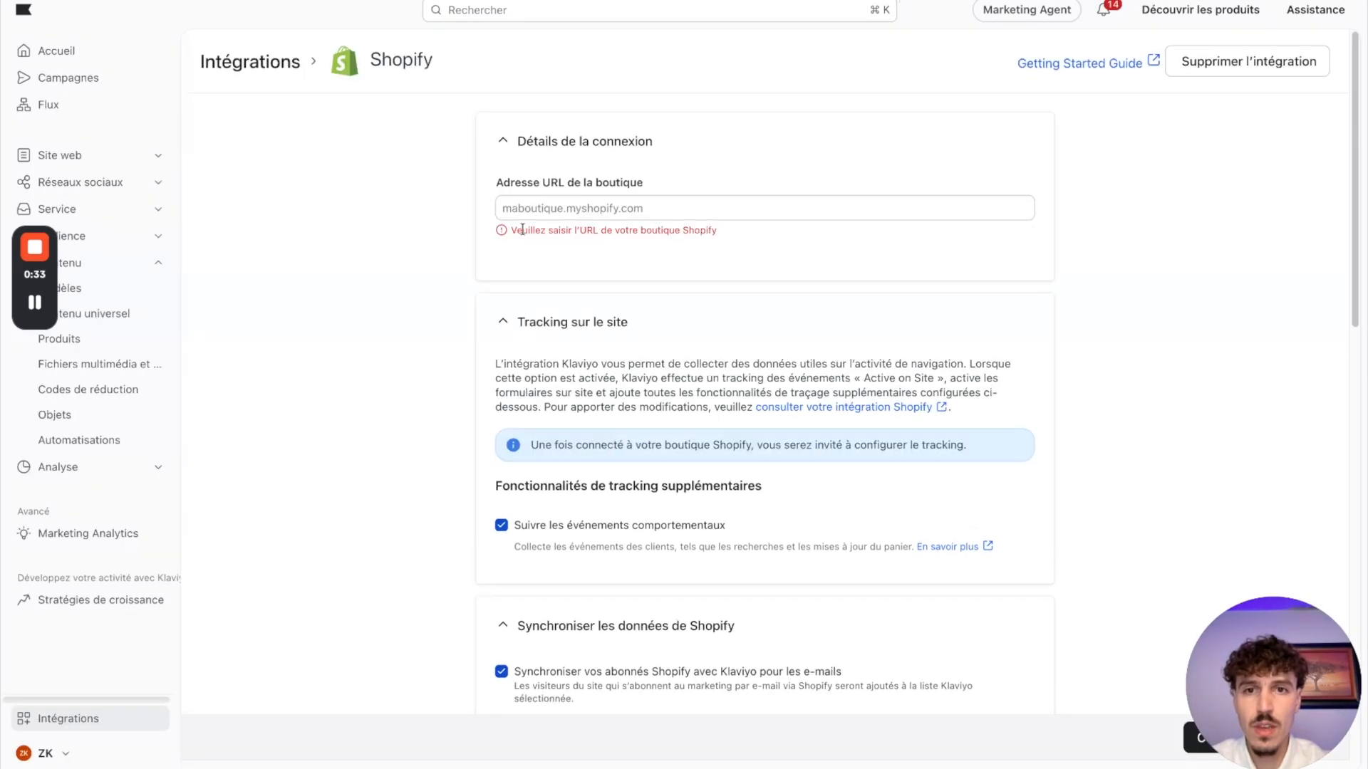
Step: Examine the Shopify integration settings: store URL field, site tracking, subscriber sync to the Newsletter list and profile sync options
left_click(515, 199)
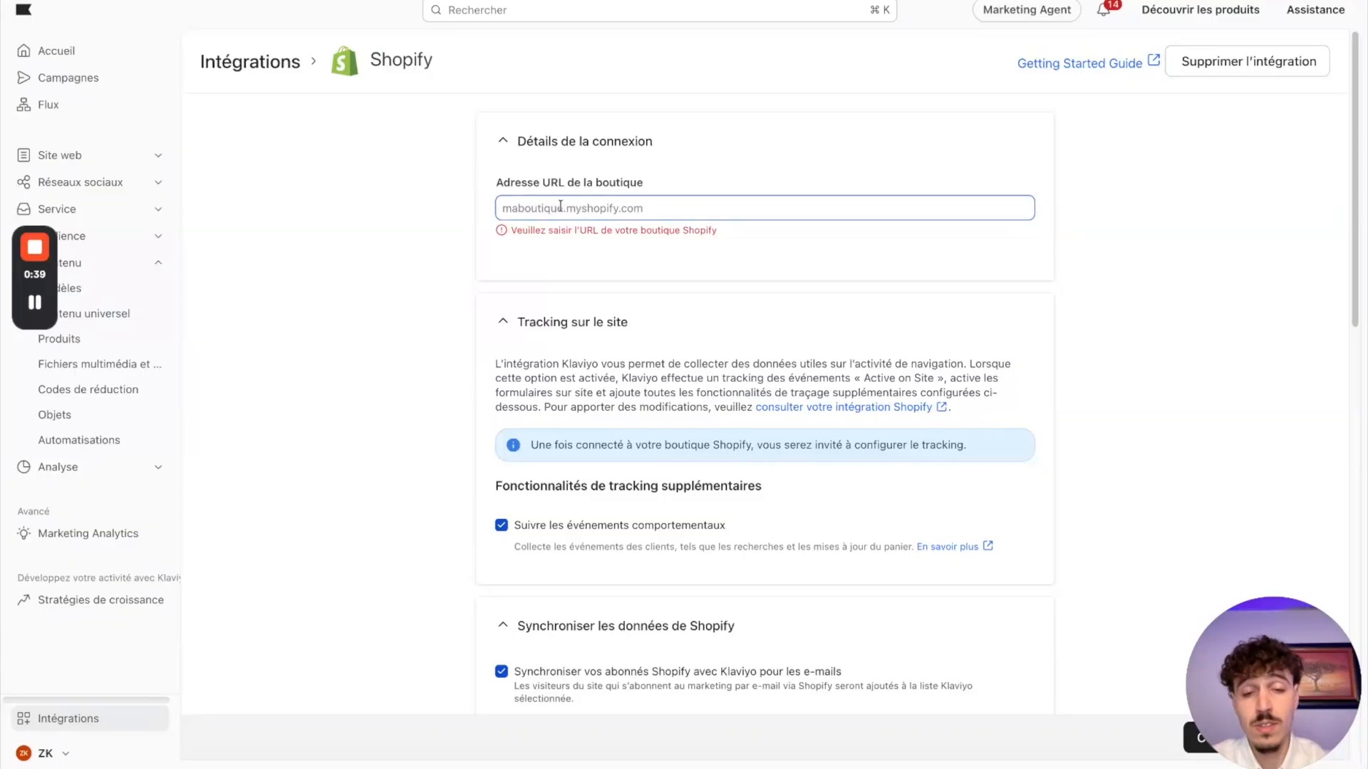
left_click(523, 211)
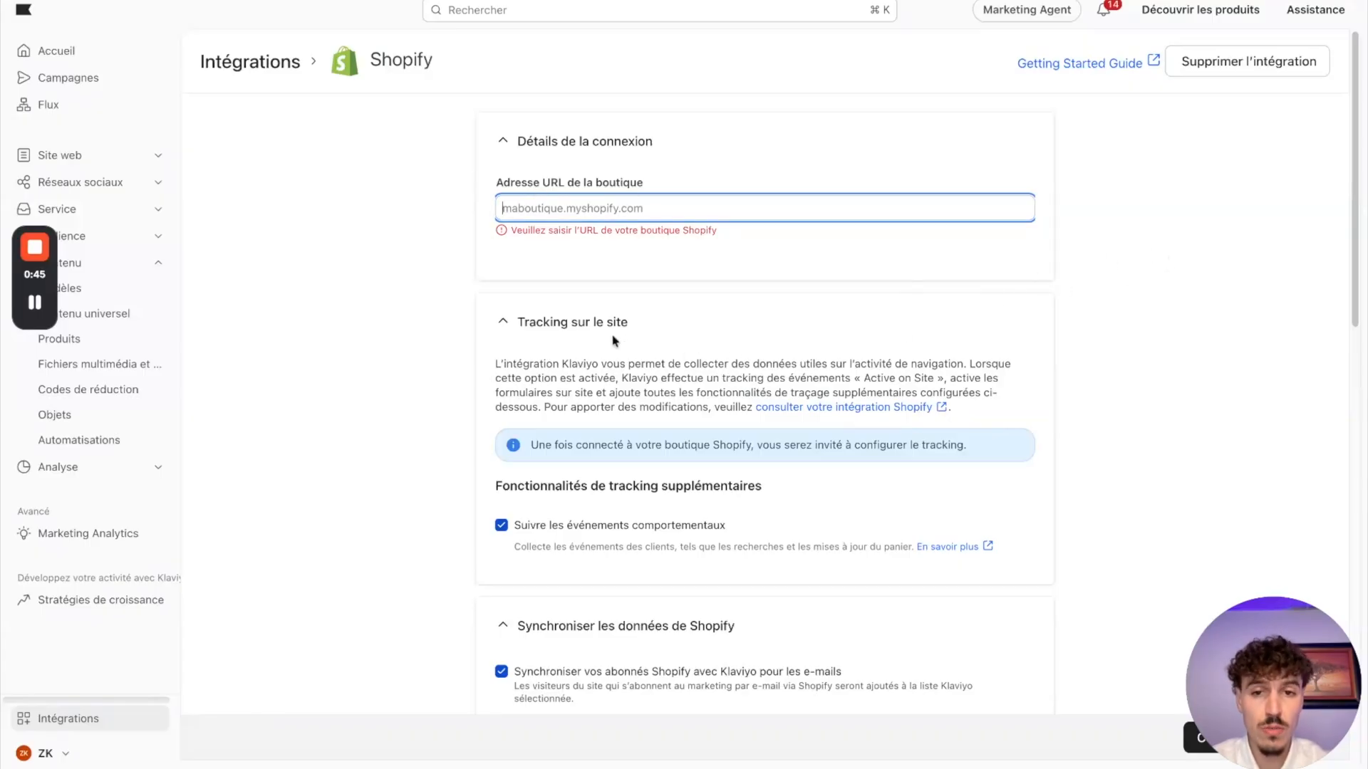
scroll(570, 300, "down", 5)
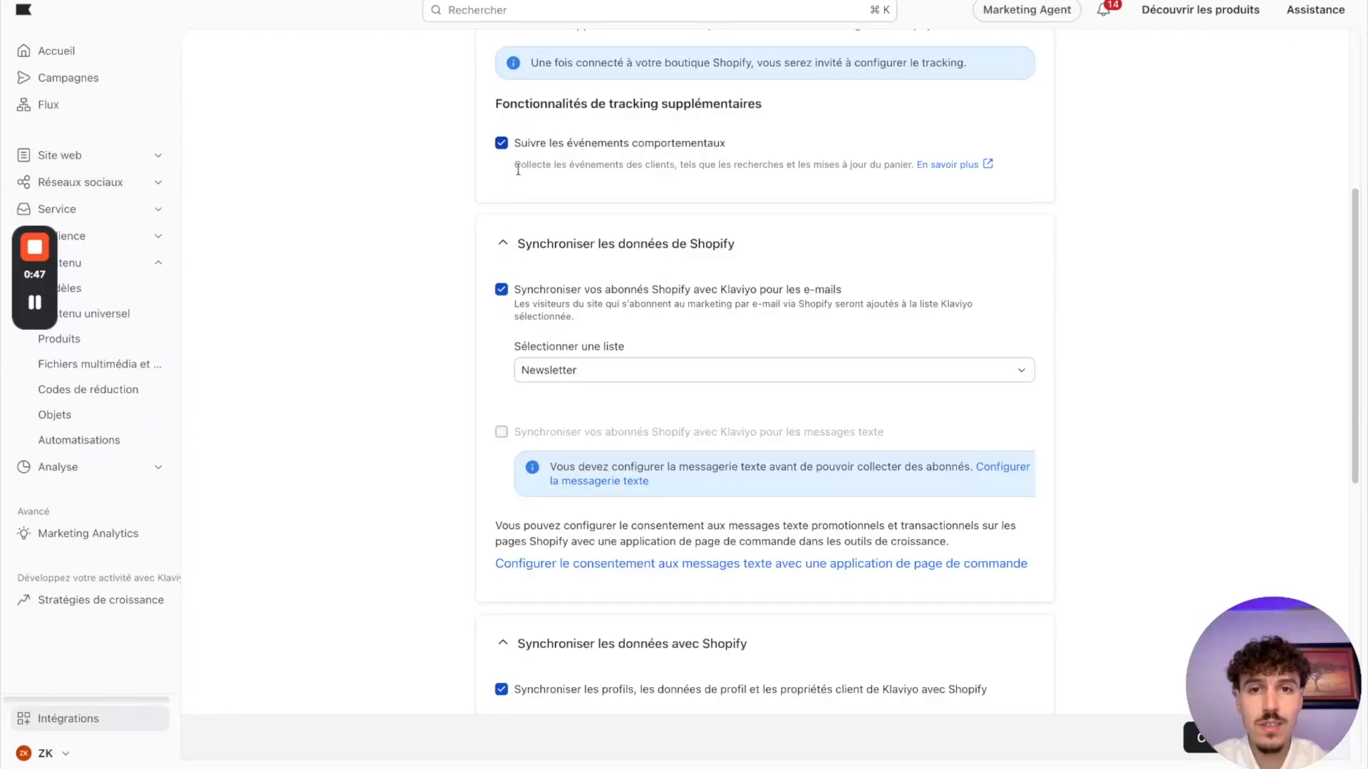
scroll(458, 250, "down", 3)
scroll(654, 283, "down", 5)
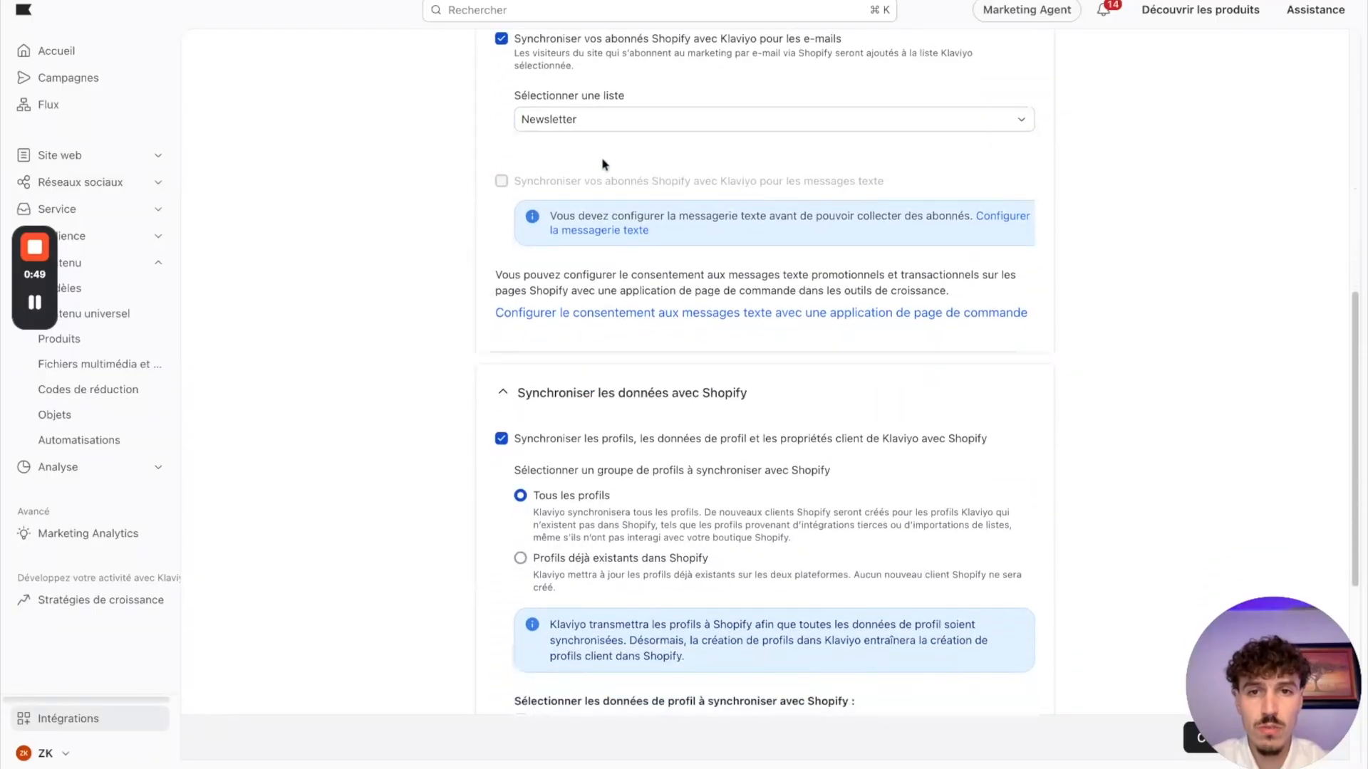
scroll(549, 362, "down", 3)
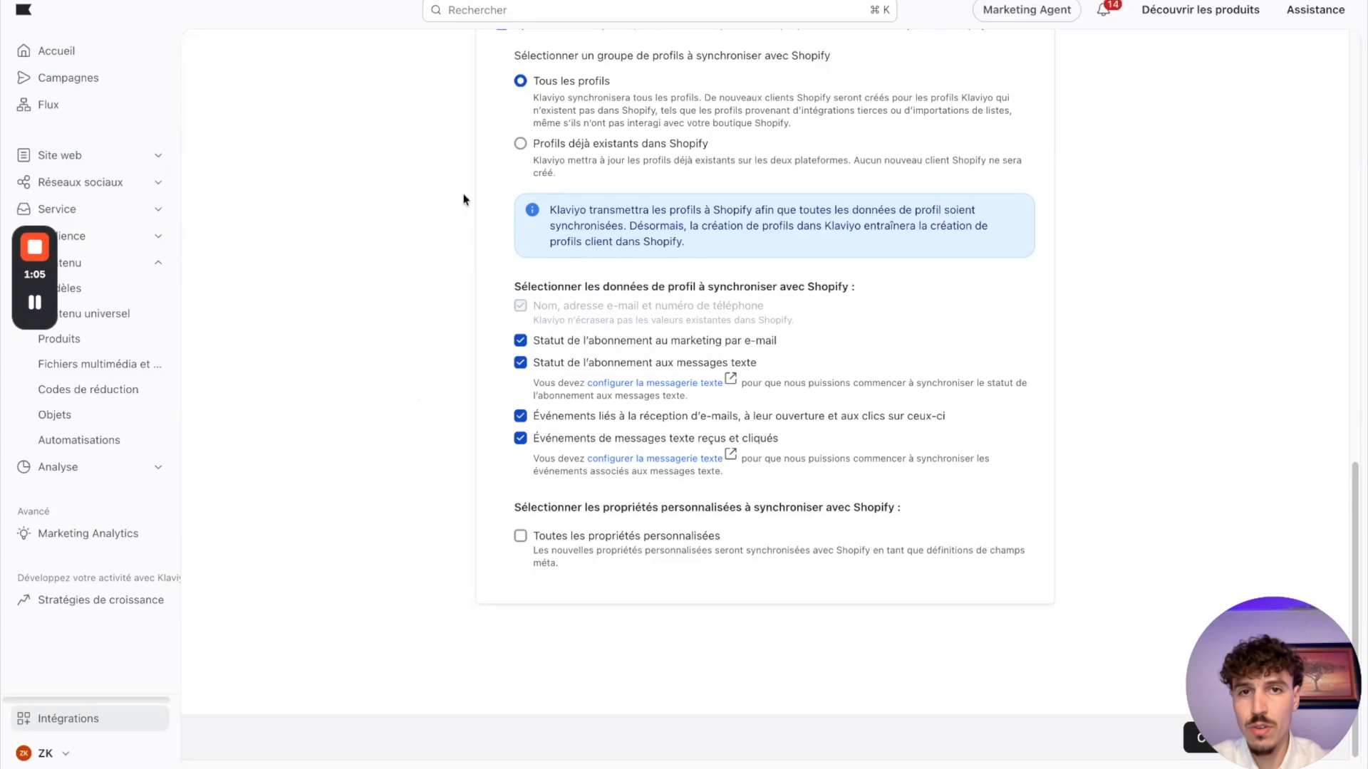
scroll(463, 191, "up", 15)
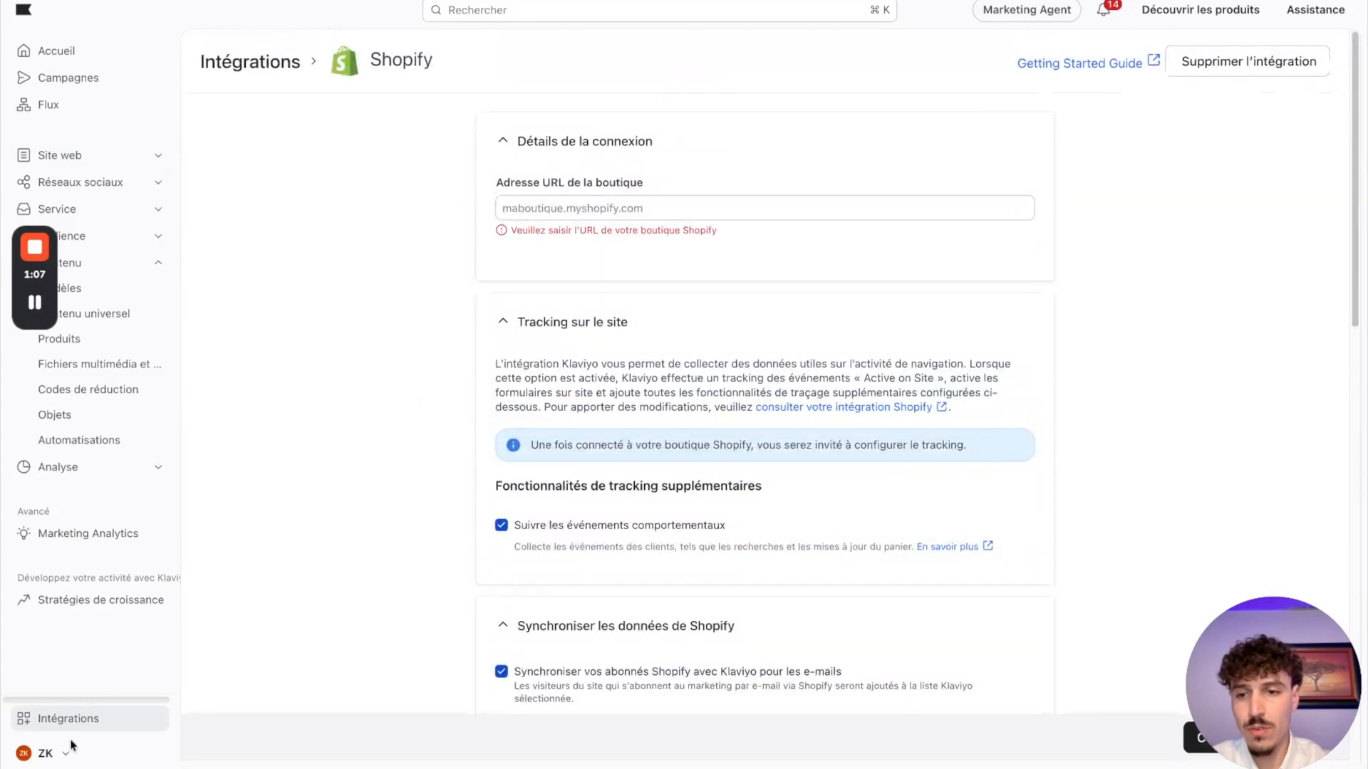
Step: Open the account's Paramètres and examine the personal name, language and regional format options
left_click(63, 757)
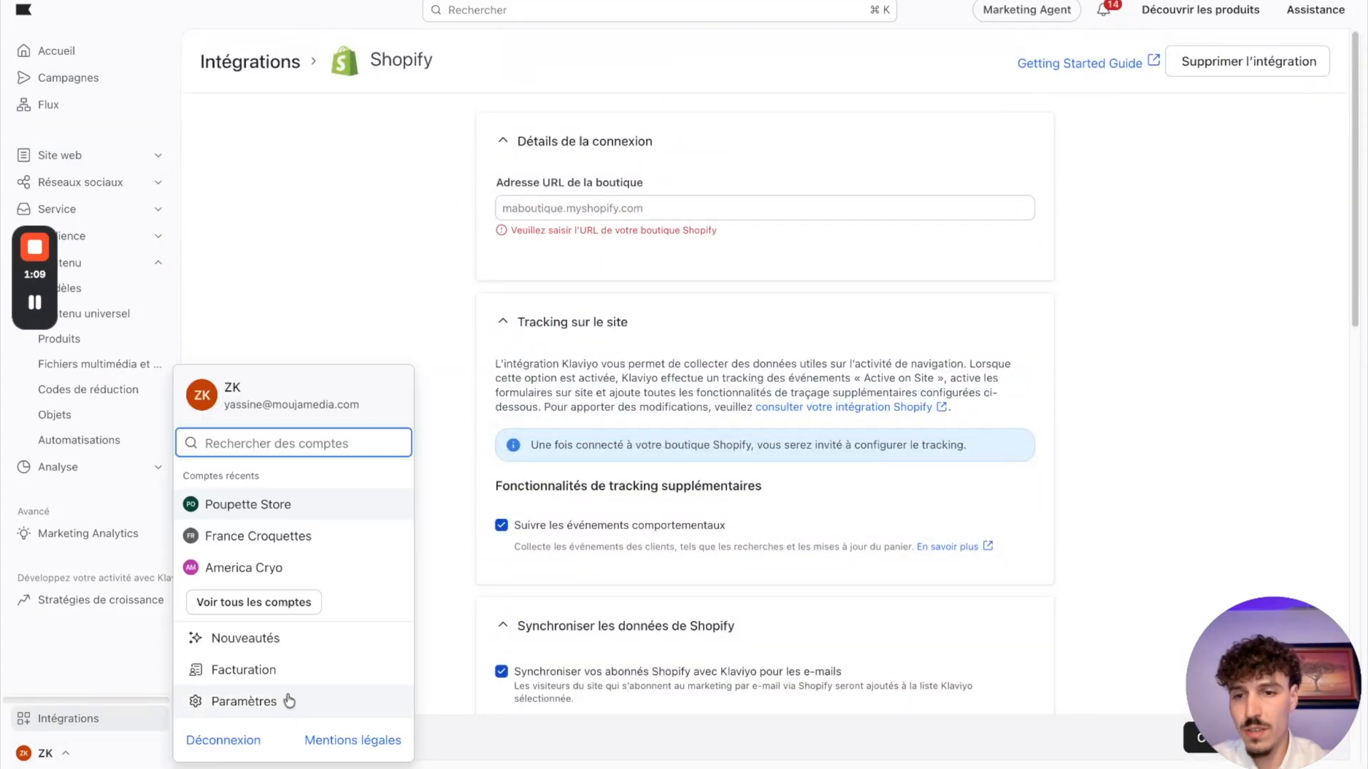
left_click(244, 706)
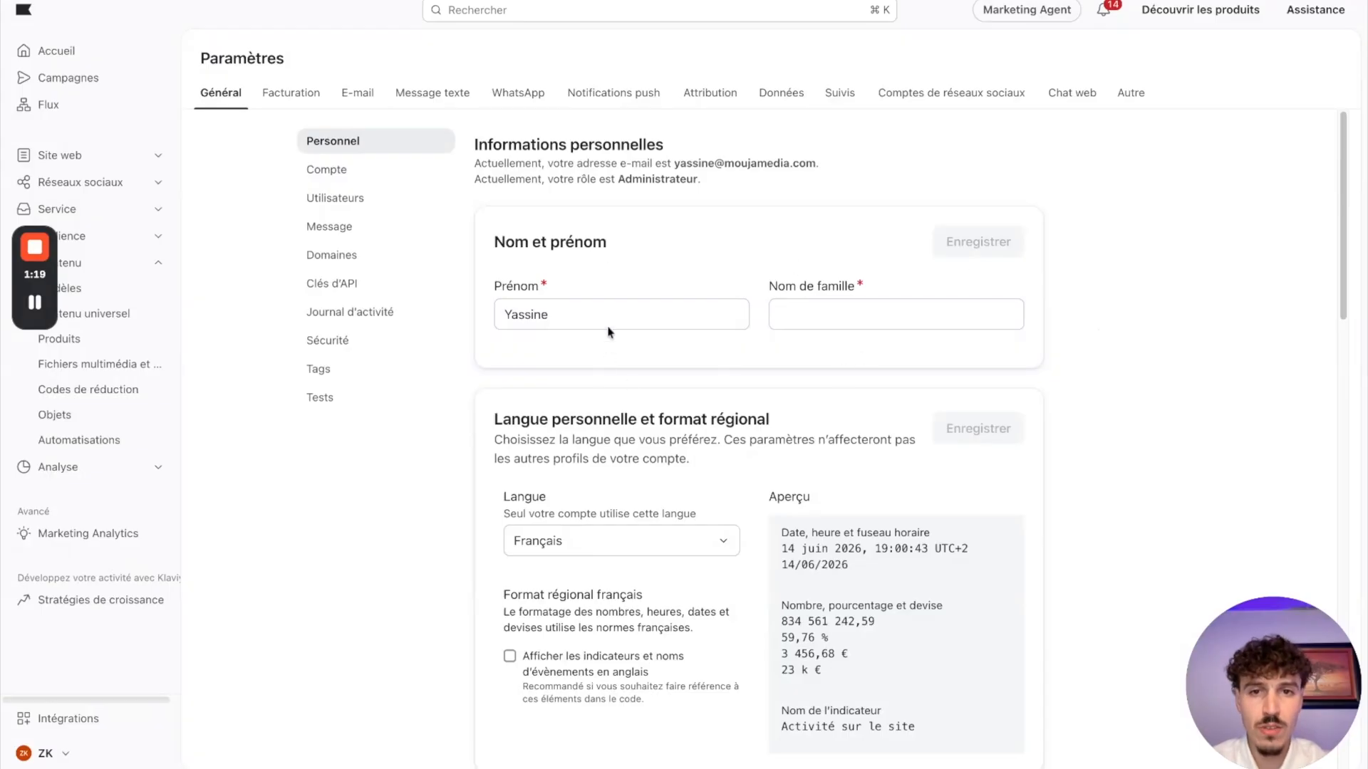
scroll(783, 411, "down", 8)
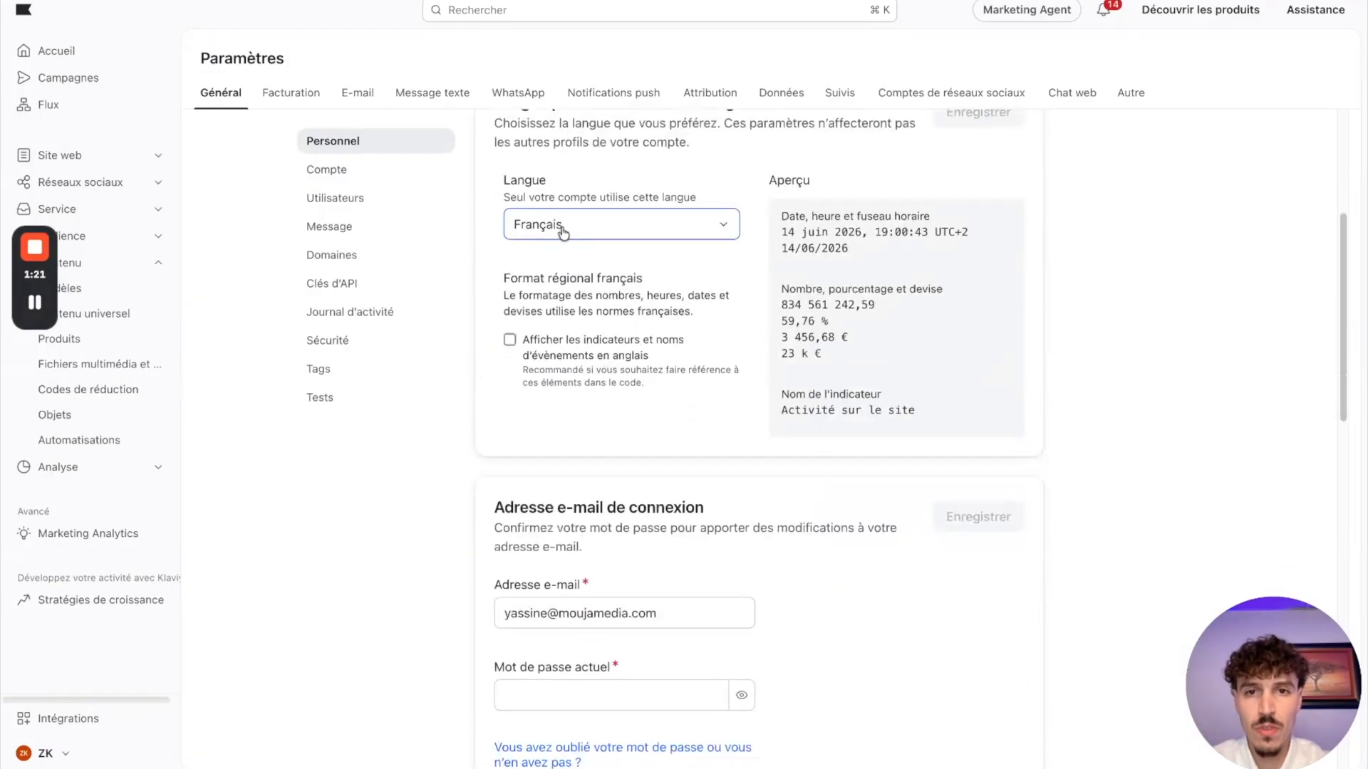
scroll(586, 134, "up", 3)
scroll(713, 321, "down", 3)
scroll(754, 419, "up", 2)
scroll(731, 205, "down", 2)
scroll(730, 204, "up", 1)
scroll(661, 297, "down", 3)
Step: Examine the login e-mail and the remaining personal settings, and open the Compte settings
left_click(518, 260)
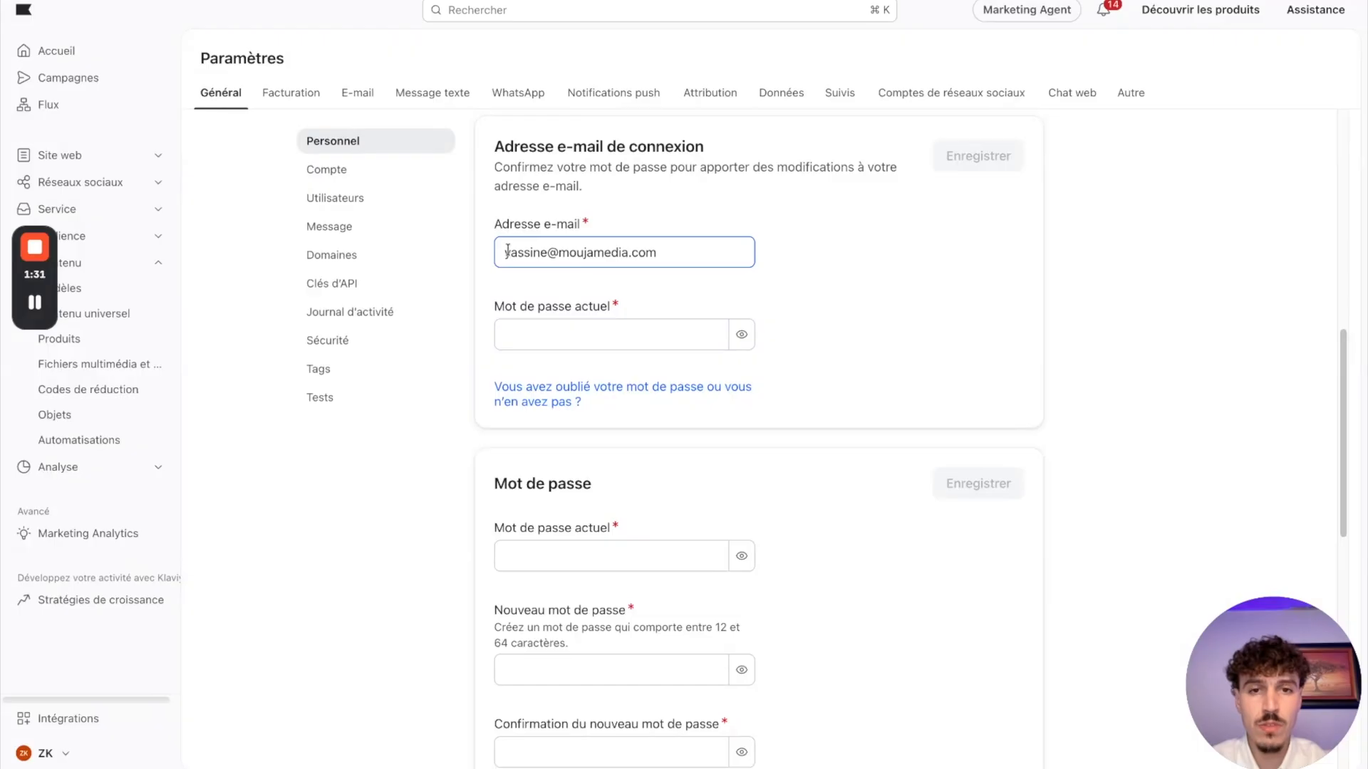
left_click(810, 263)
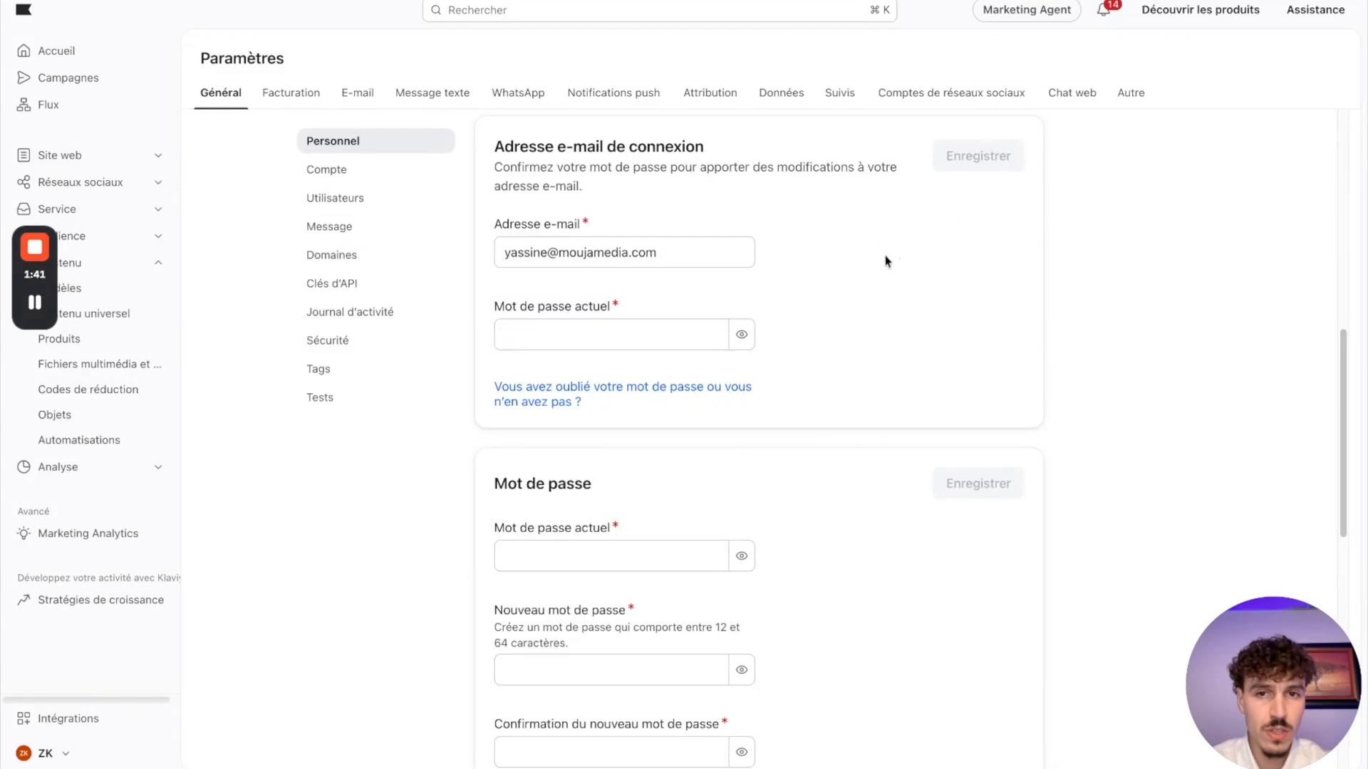
left_click(504, 251)
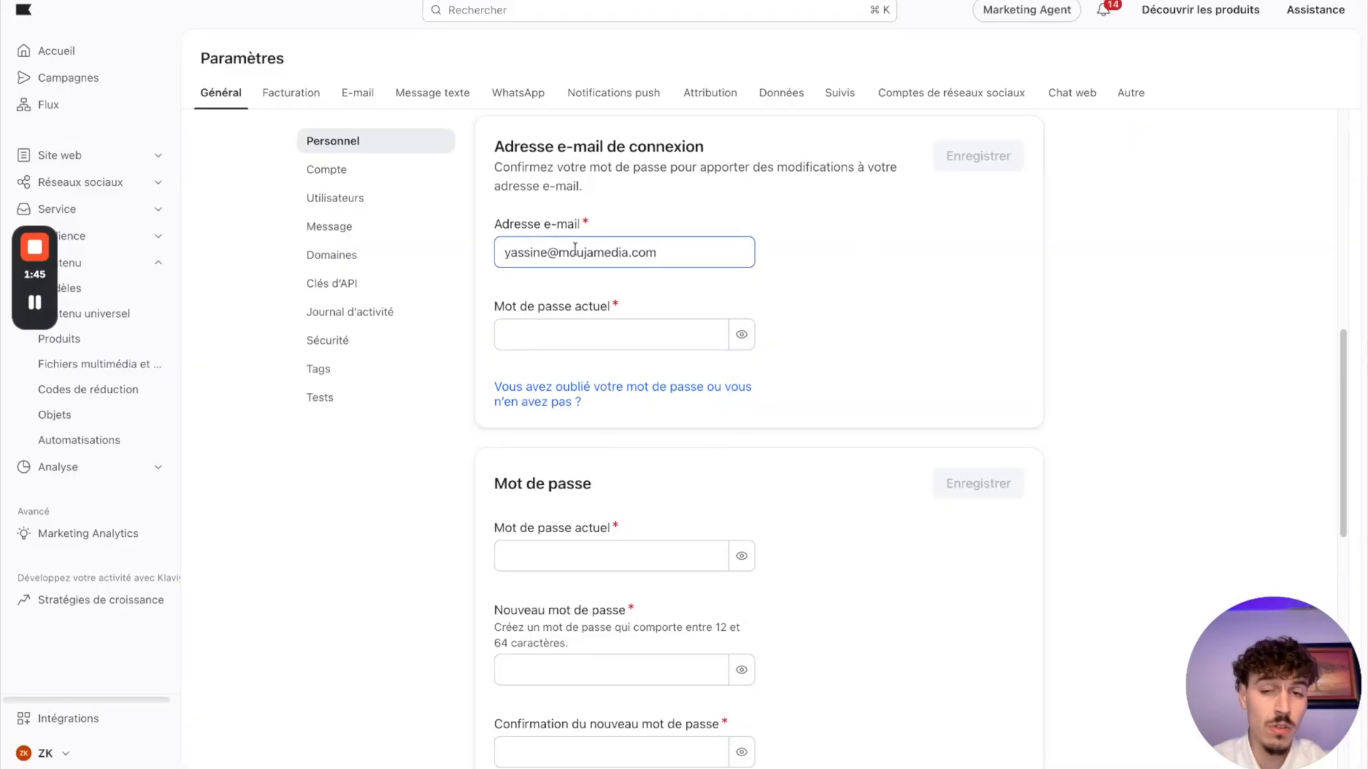
scroll(630, 318, "down", 5)
scroll(649, 238, "down", 5)
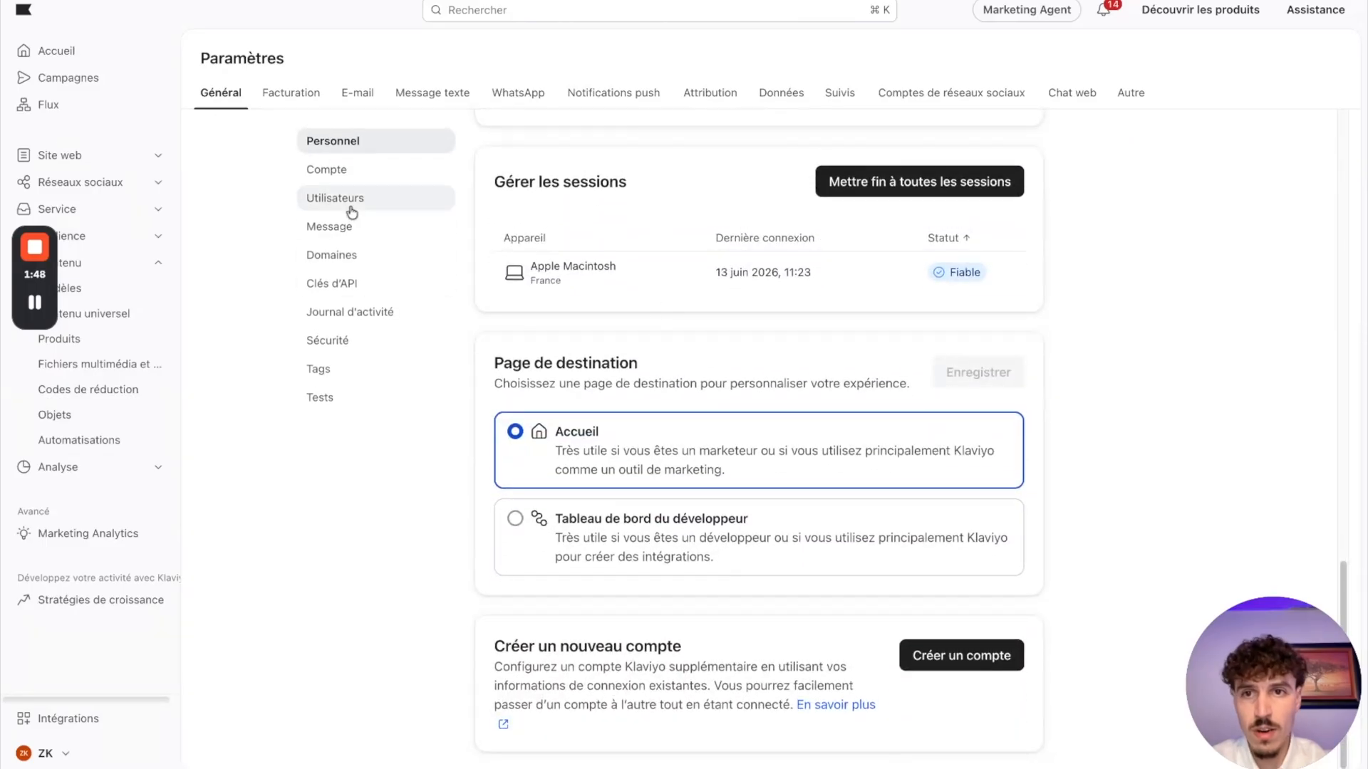
left_click(349, 178)
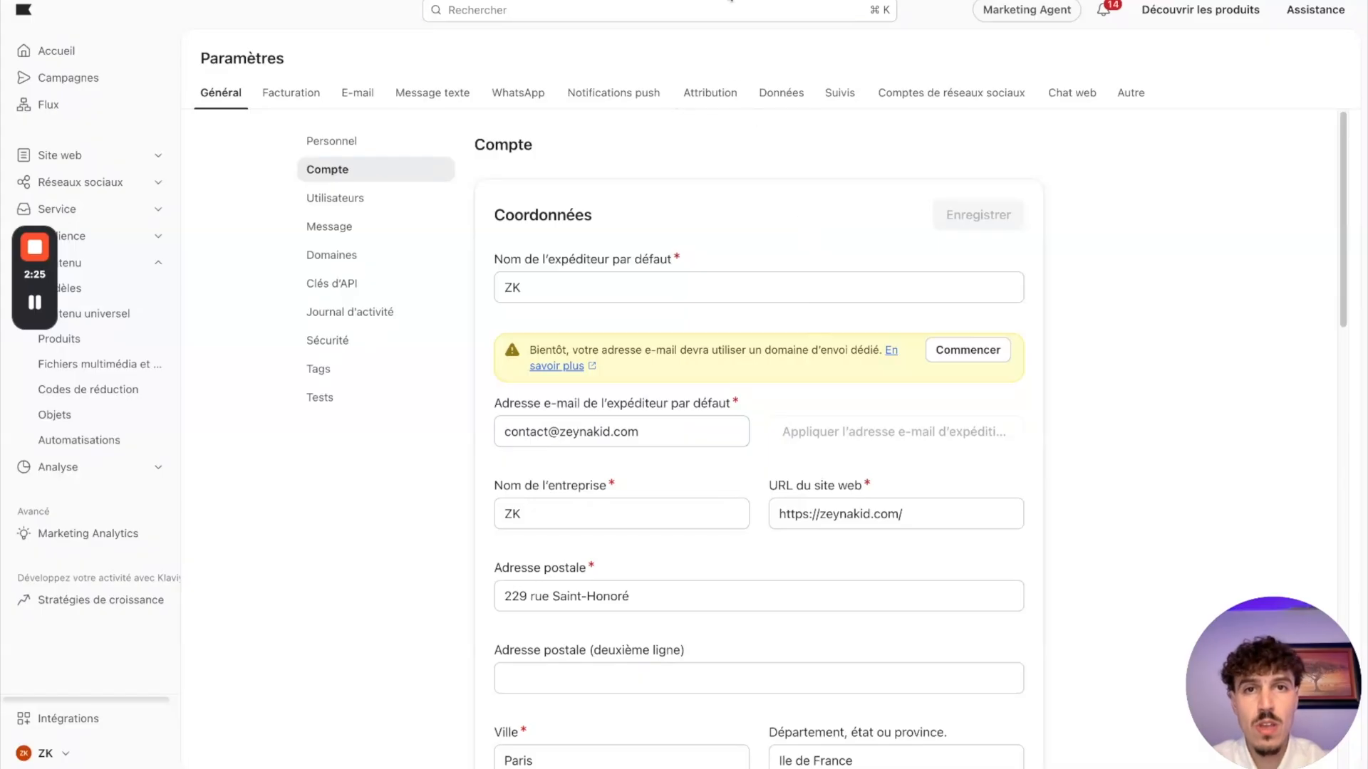
Step: Switch to Hostinger and open the mailboxes of the moujamedia.com email plan
left_click(731, 1)
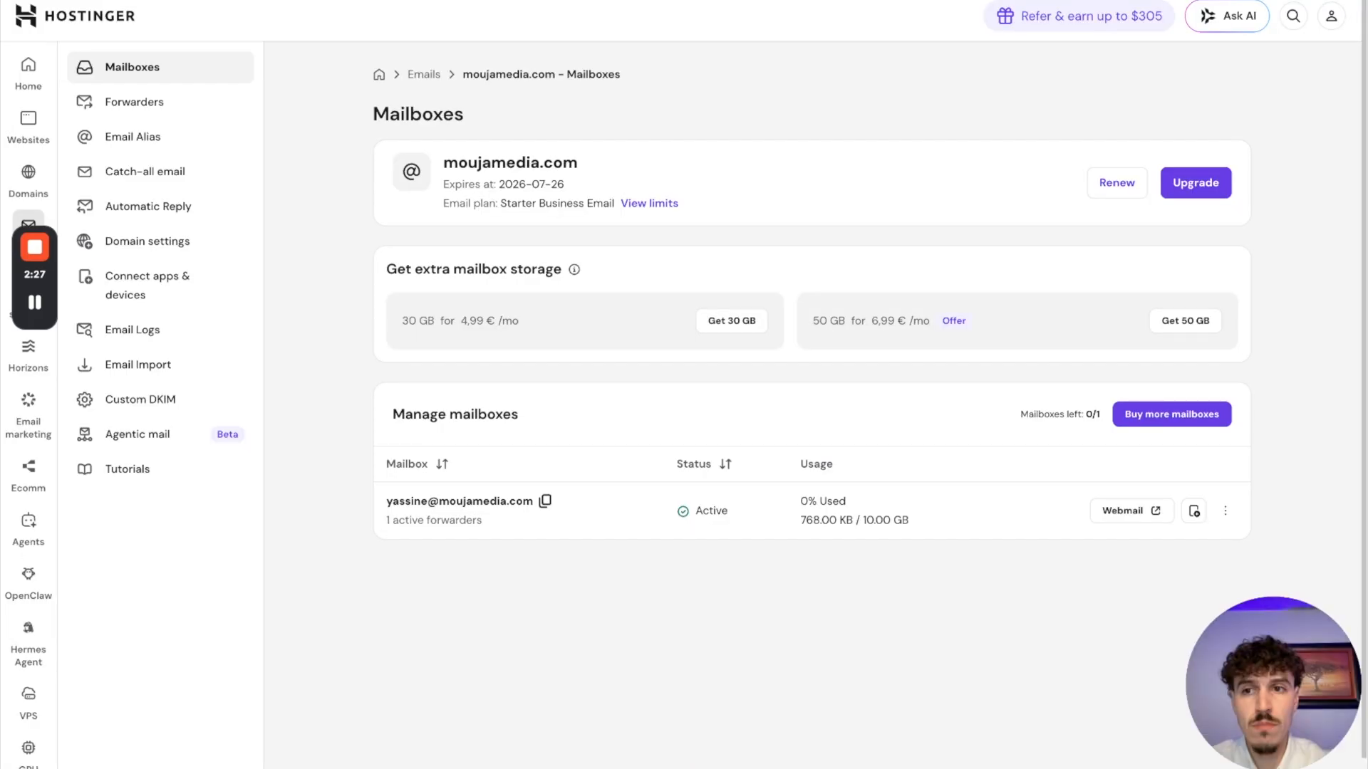
left_click_drag(36, 278, 1302, 168)
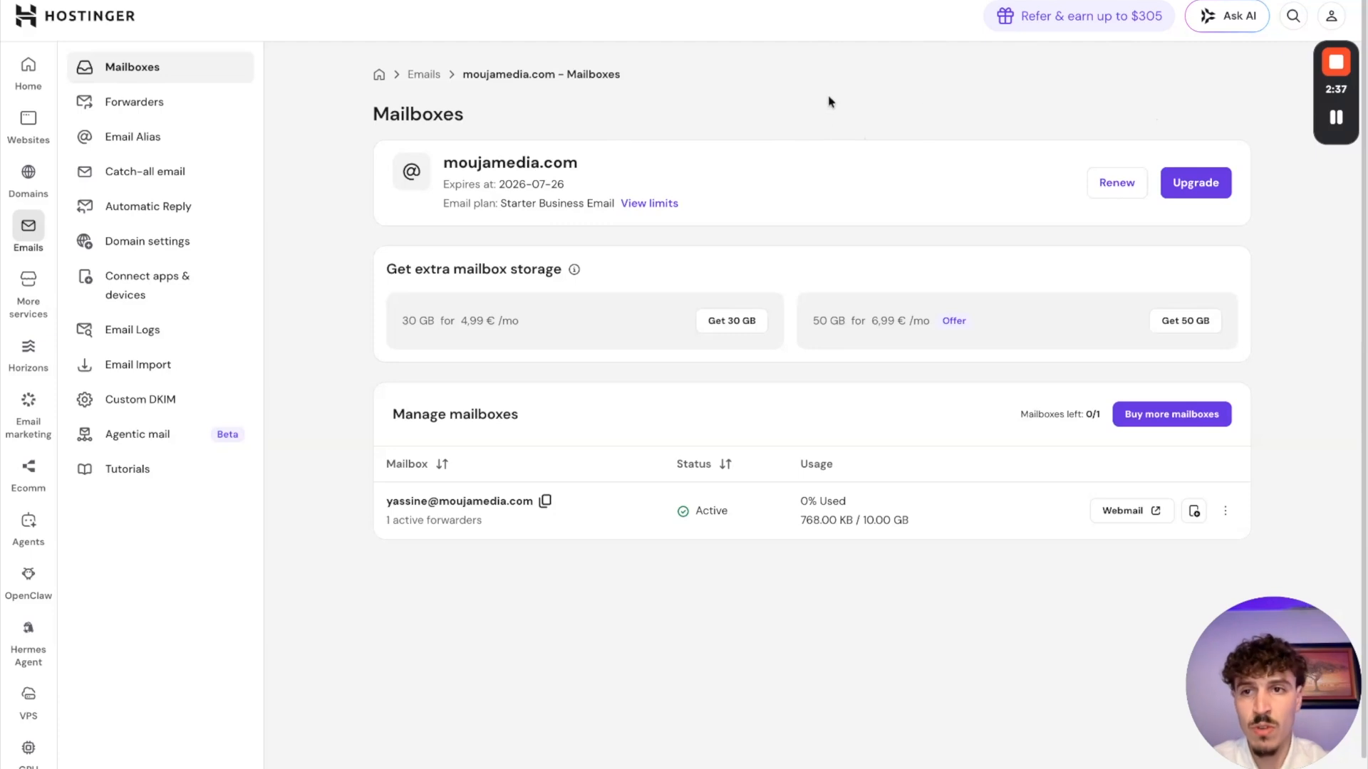
left_click(32, 232)
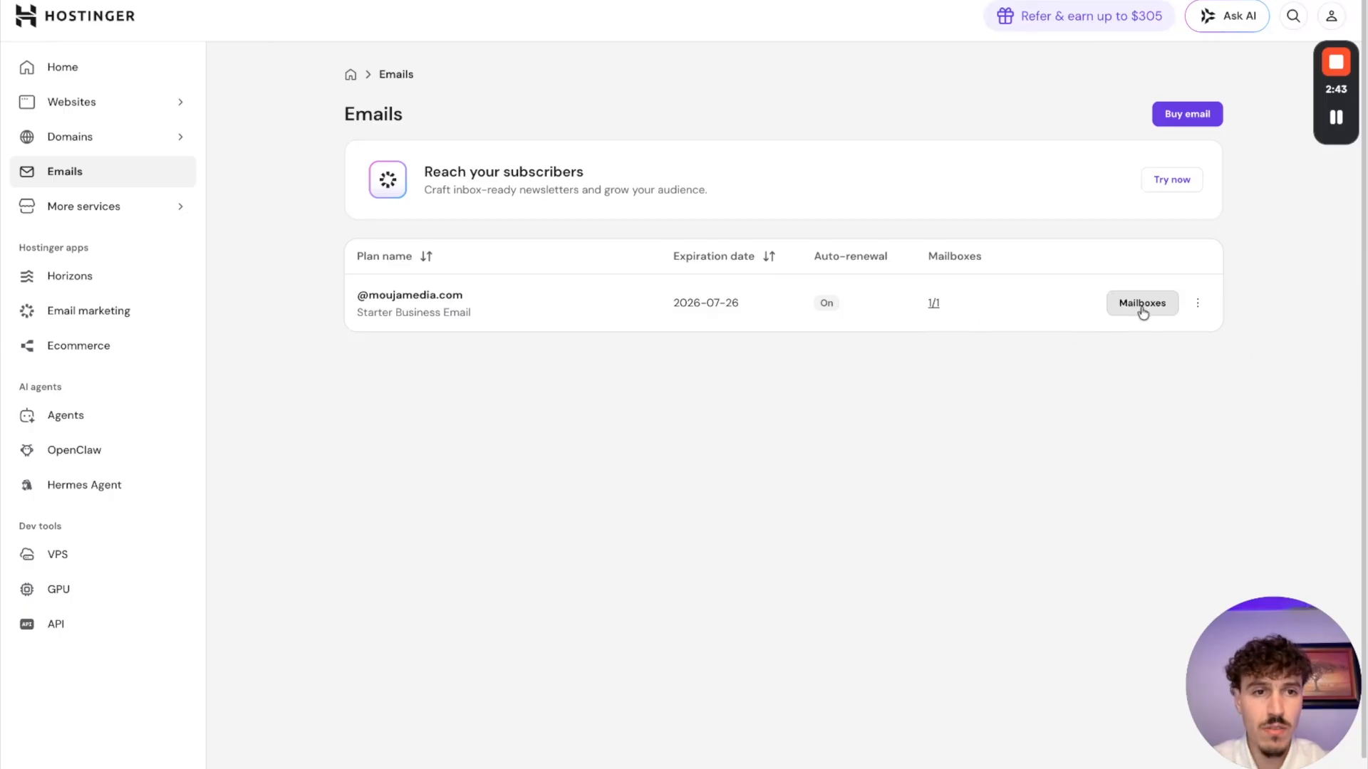
left_click(1139, 307)
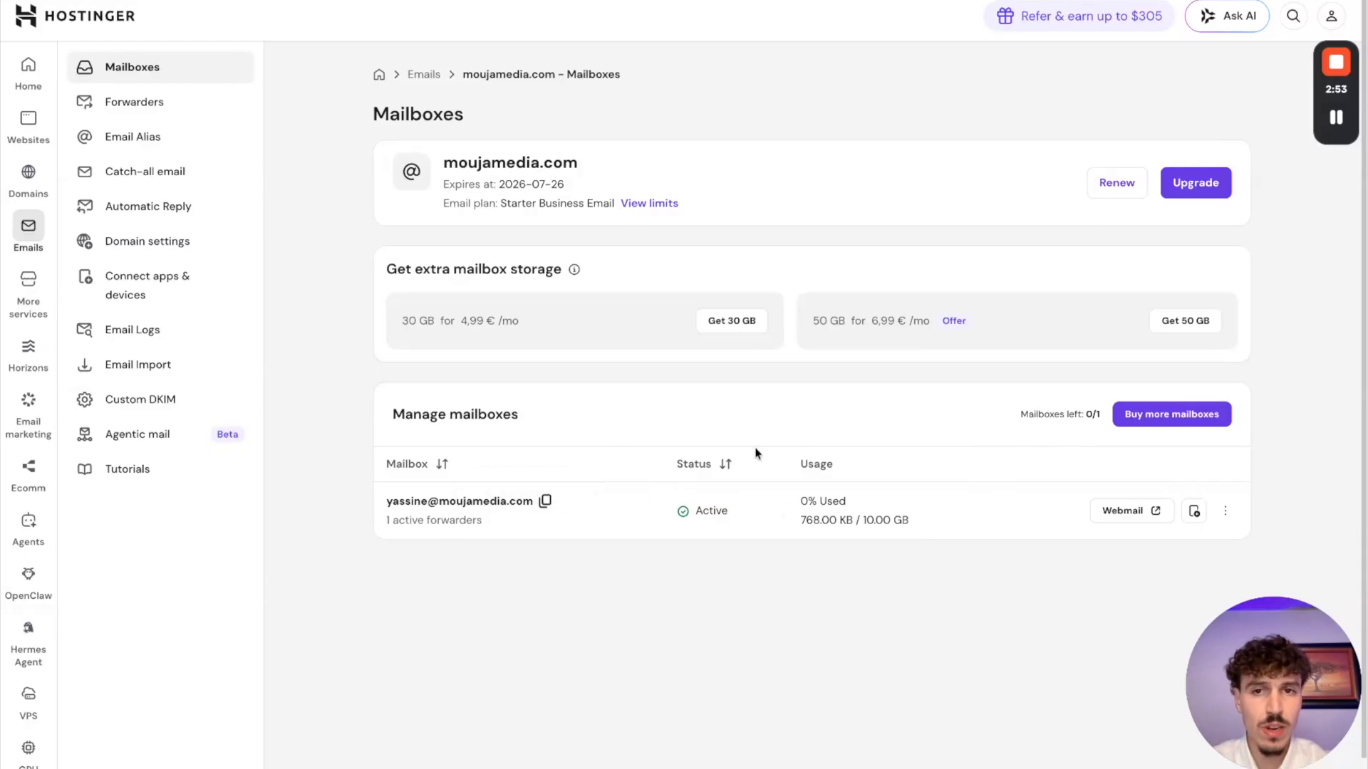
Step: Return to Klaviyo and examine the sender, company and postal address details in the Compte settings
left_click(390, 1)
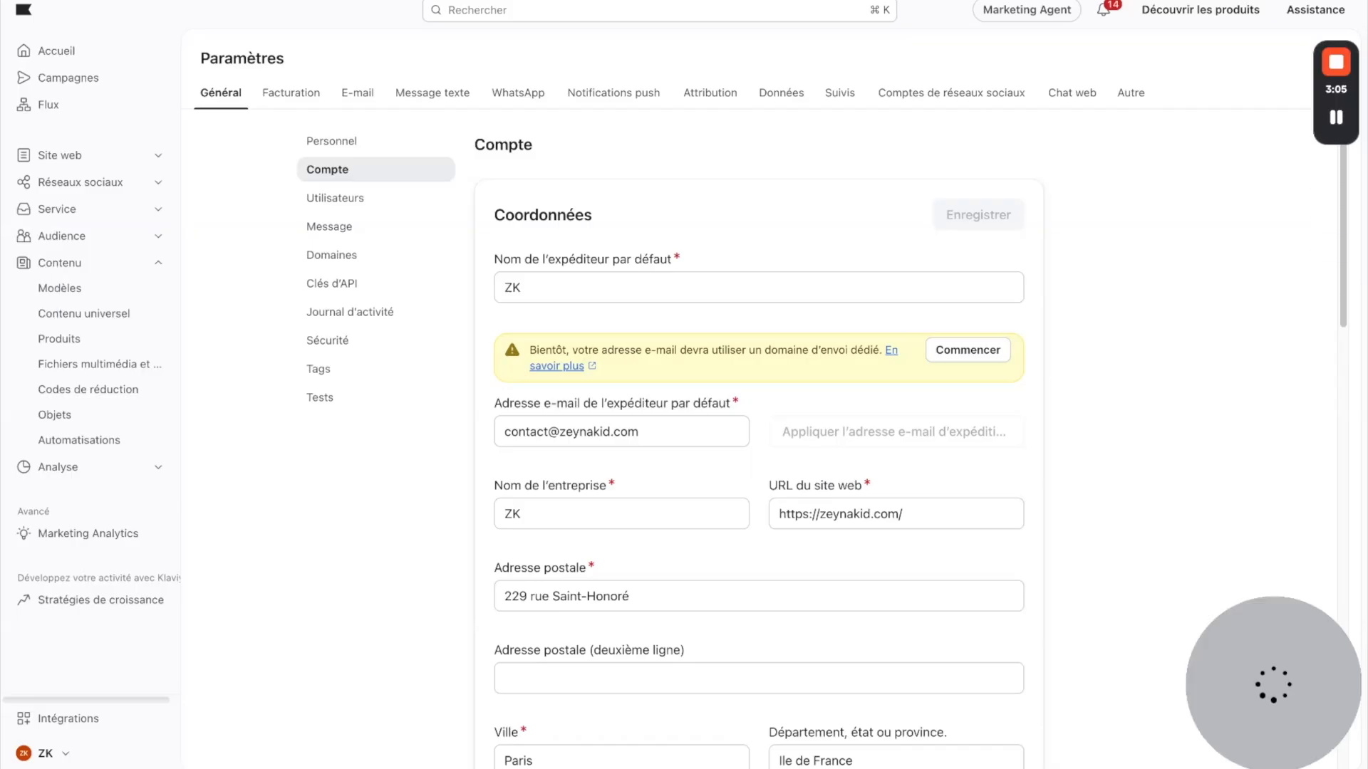
scroll(805, 371, "down", 3)
scroll(663, 351, "down", 4)
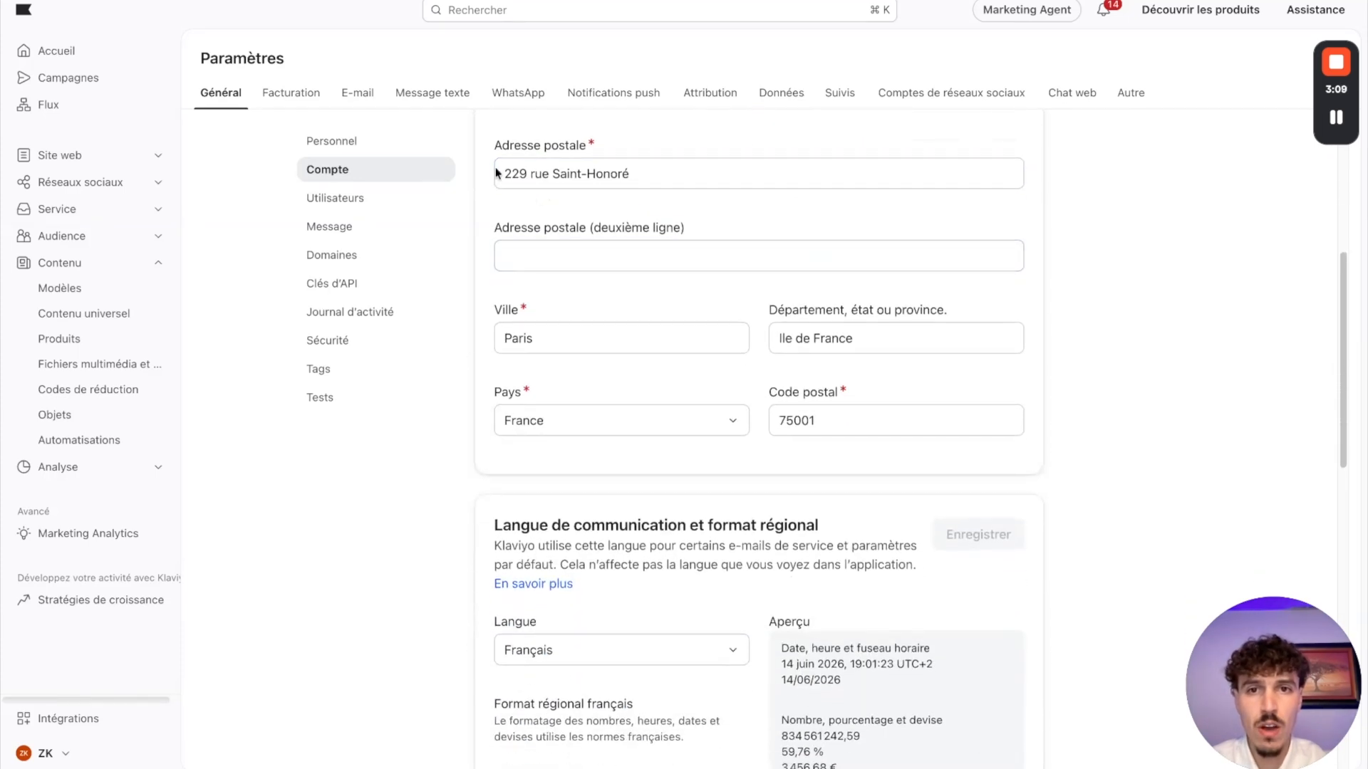
scroll(756, 273, "down", 2)
scroll(755, 273, "down", 1)
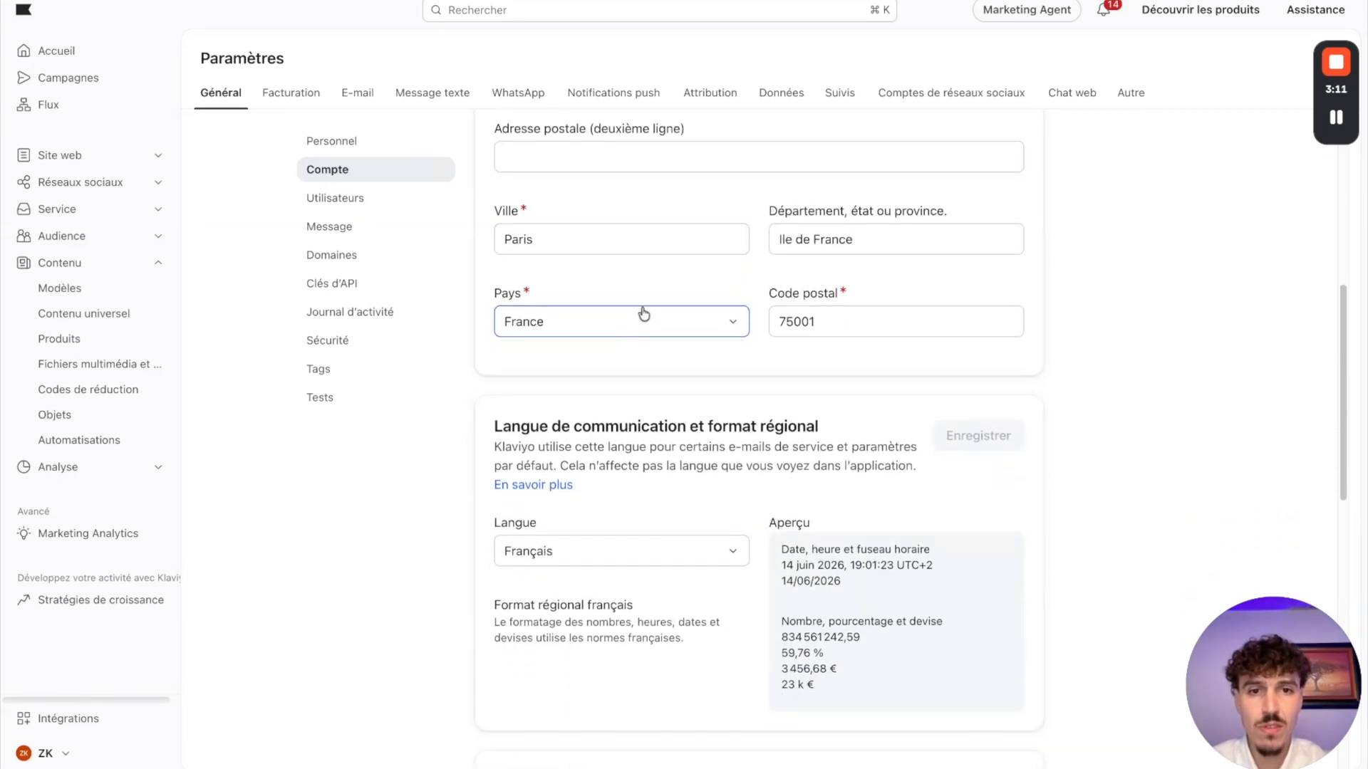
Step: Examine the account's communication language, time zone, industry and currency settings, and open the Utilisateurs settings
scroll(758, 269, "down", 4)
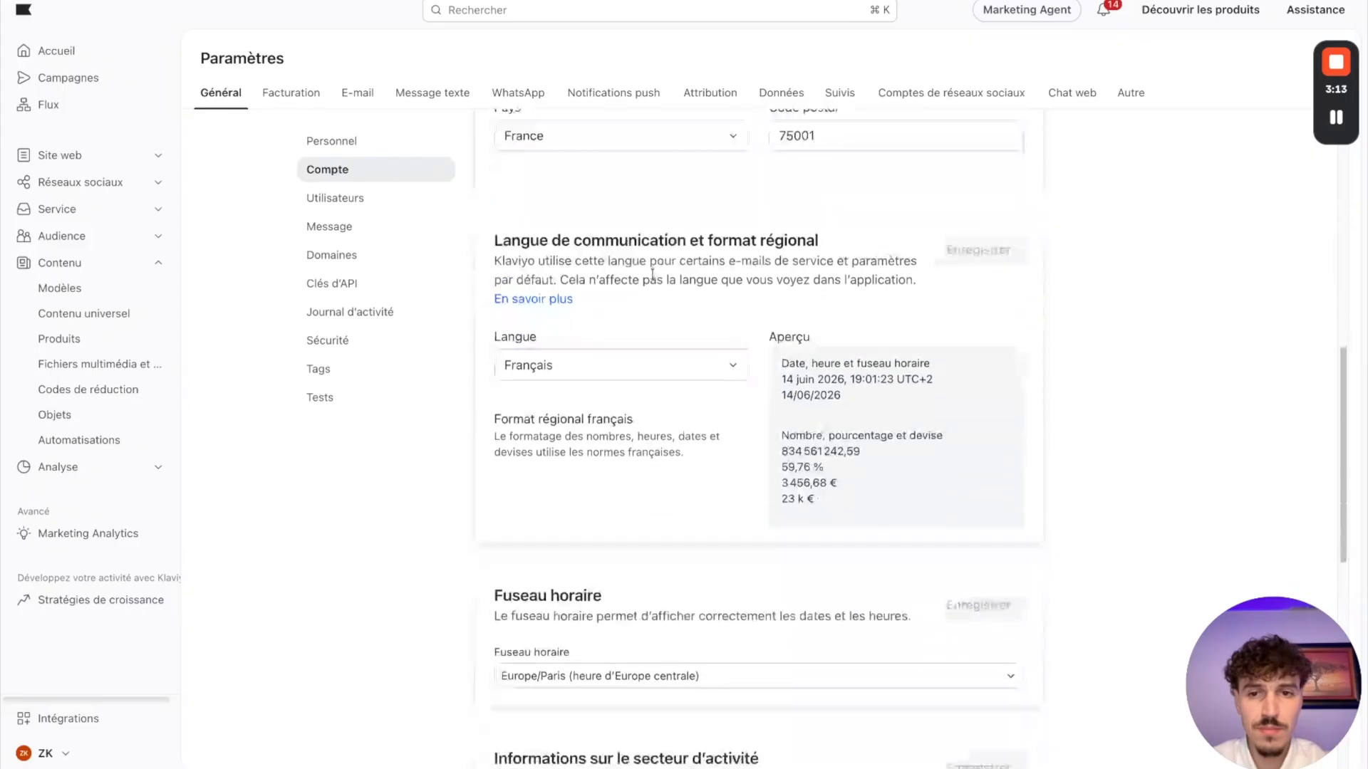
scroll(546, 296, "down", 1)
scroll(684, 275, "down", 4)
scroll(548, 410, "down", 1)
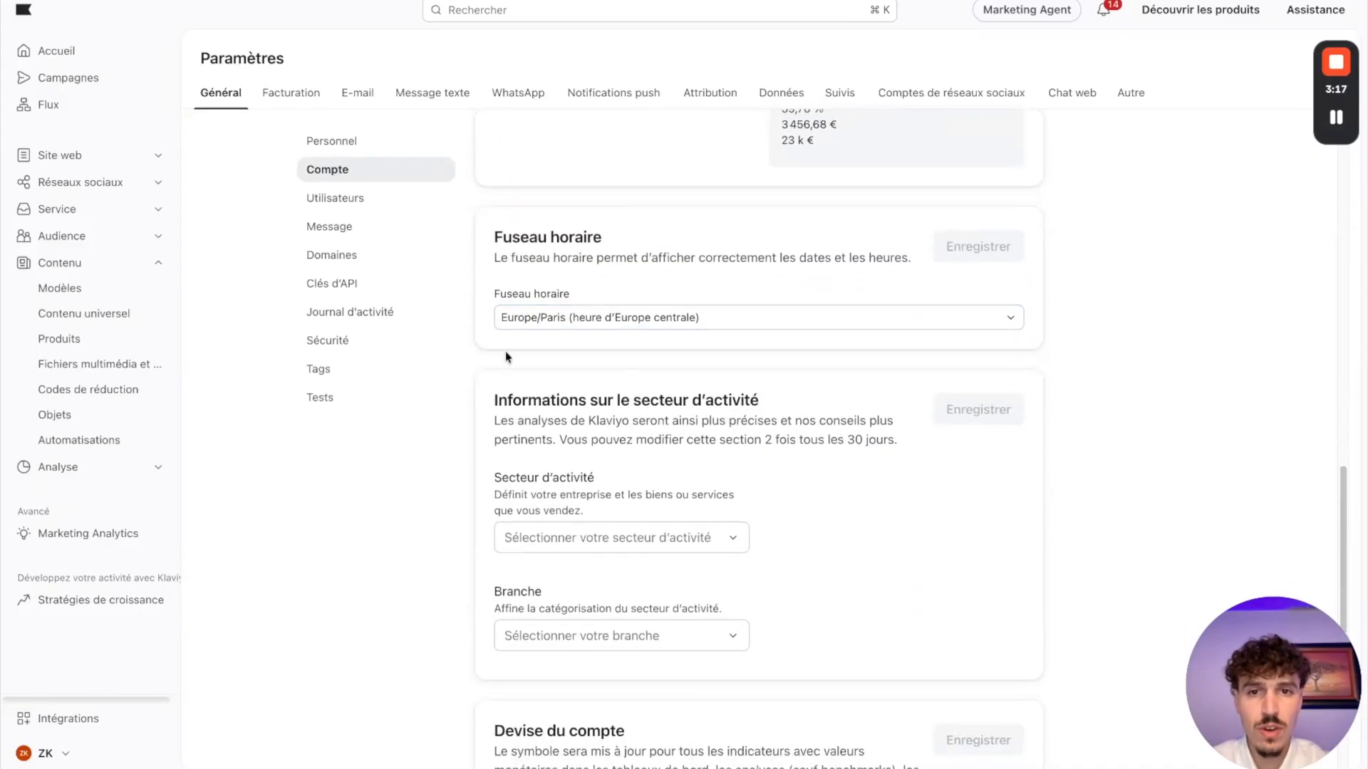
scroll(780, 331, "down", 1)
scroll(799, 335, "down", 1)
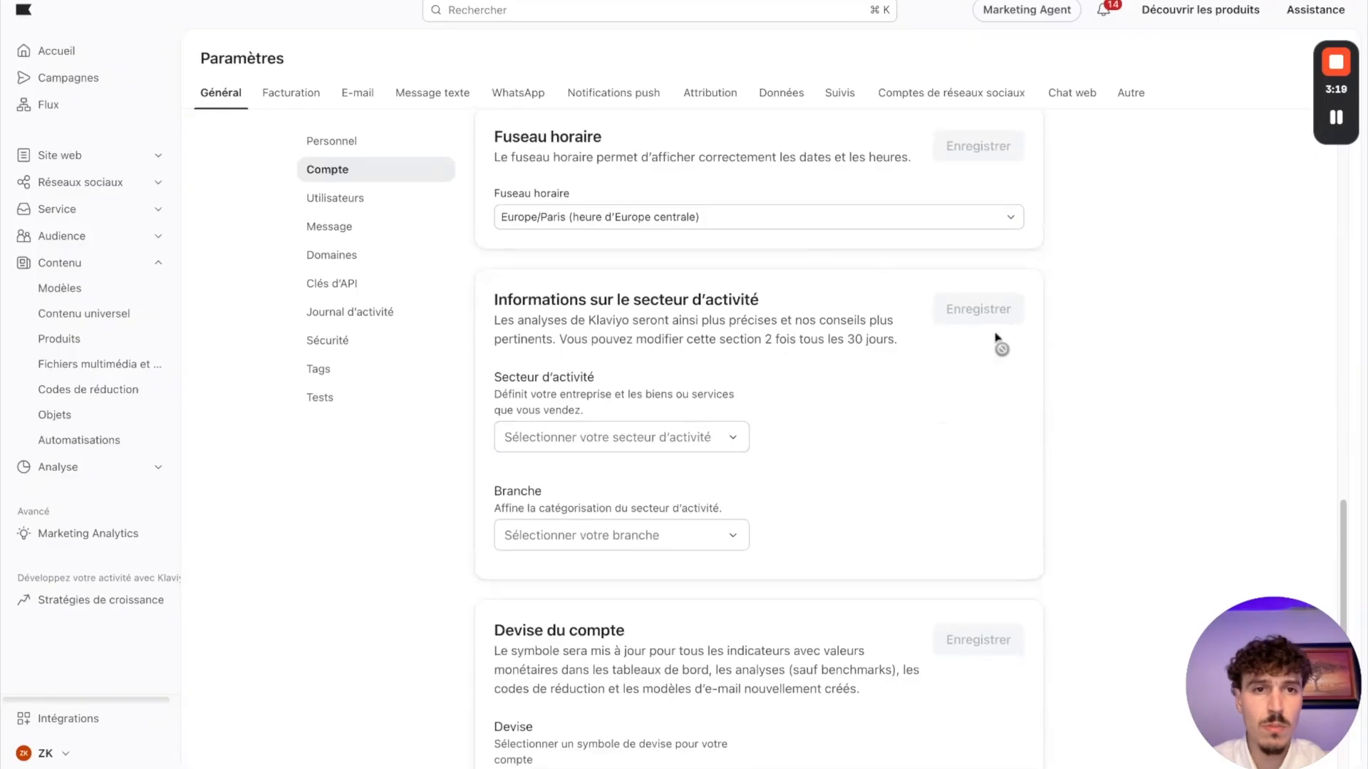
scroll(890, 307, "up", 1)
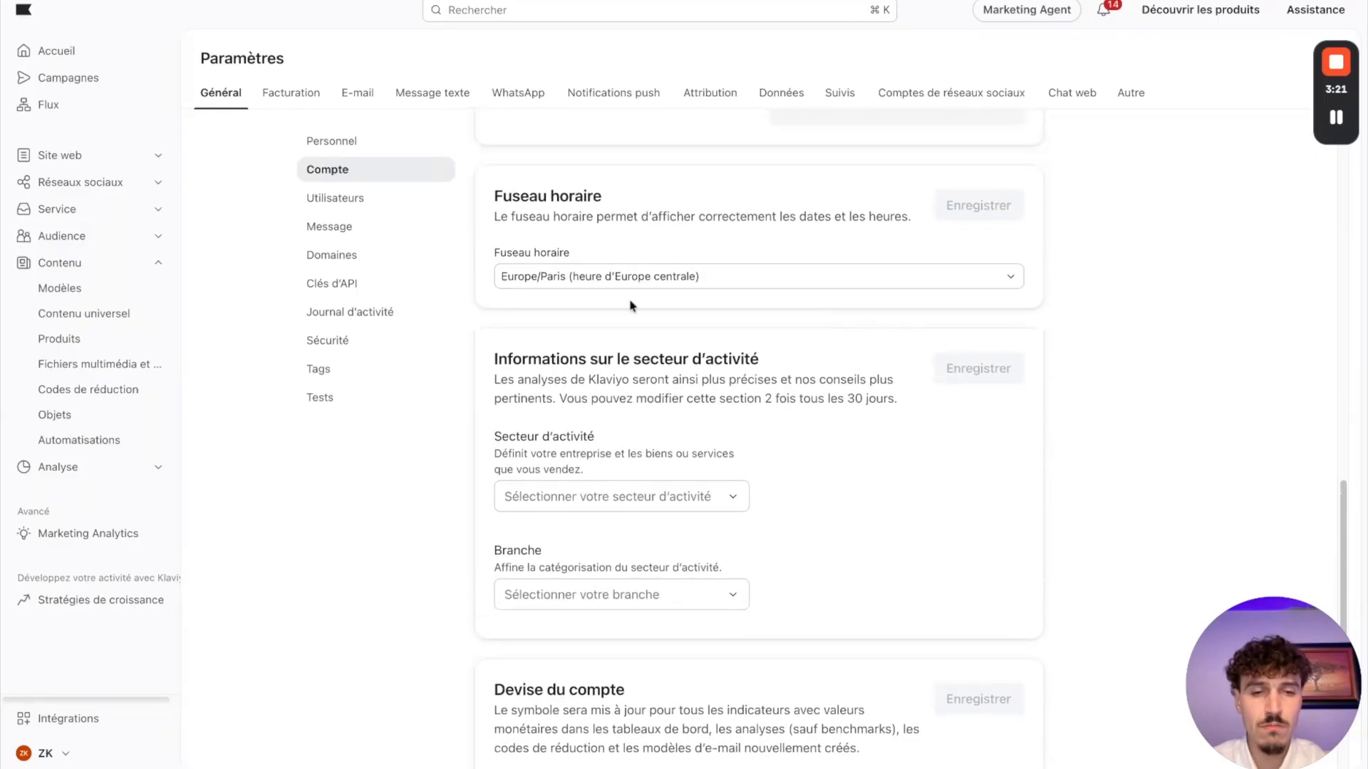
scroll(1015, 429, "up", 1)
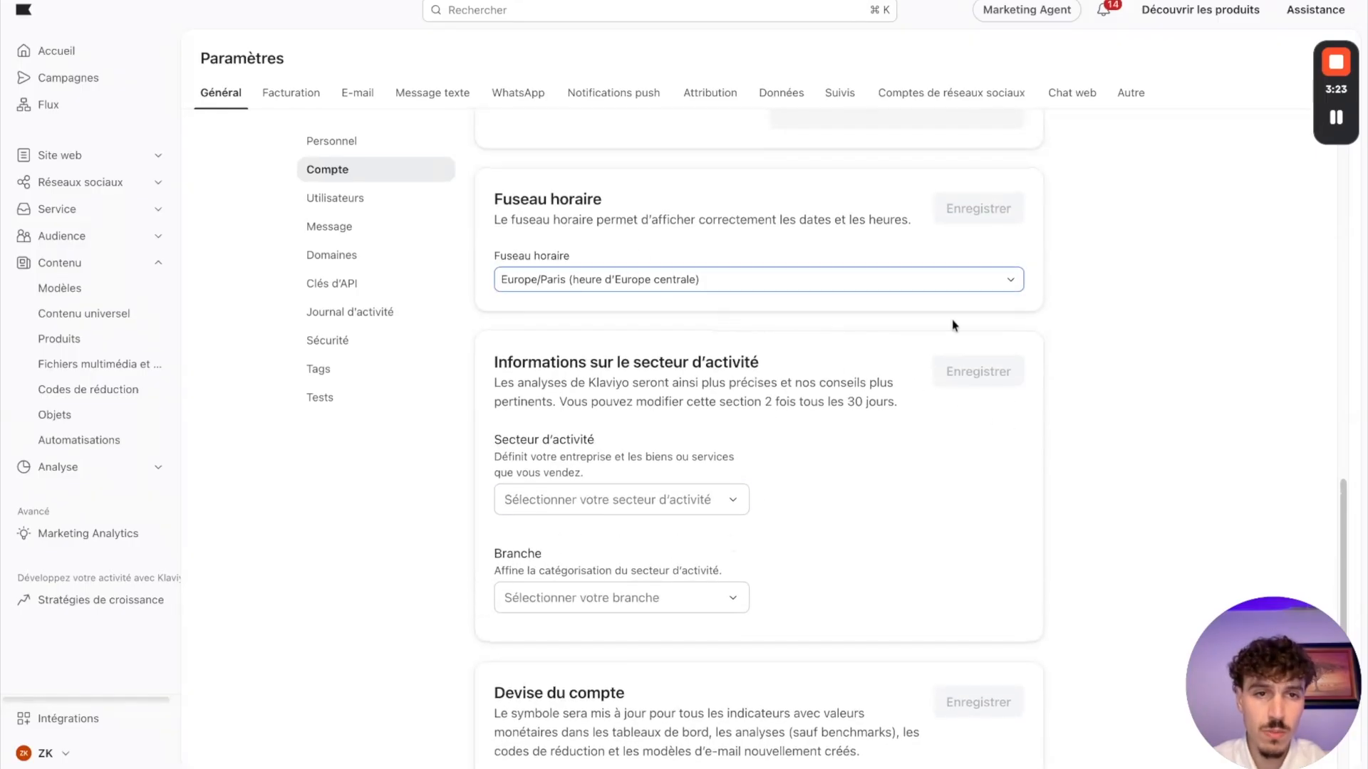
scroll(617, 397, "down", 4)
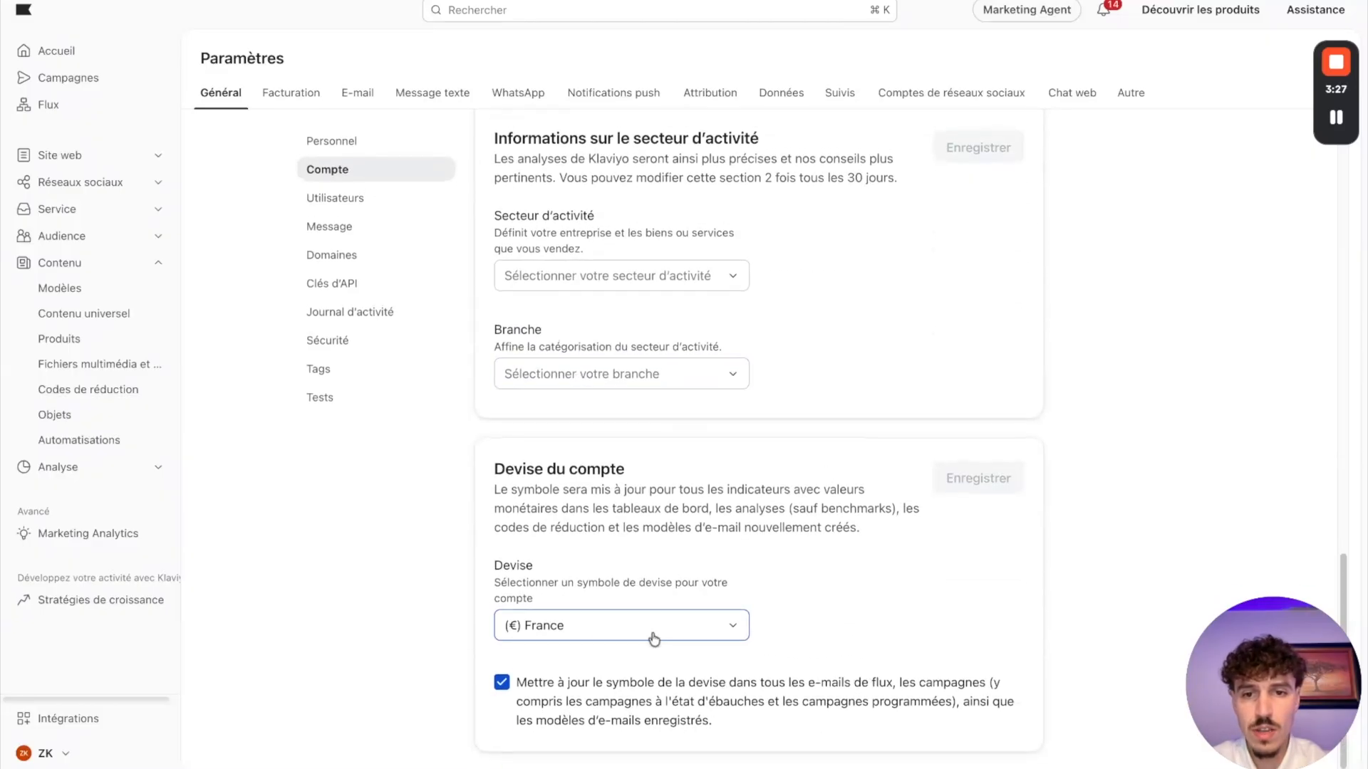
left_click(353, 210)
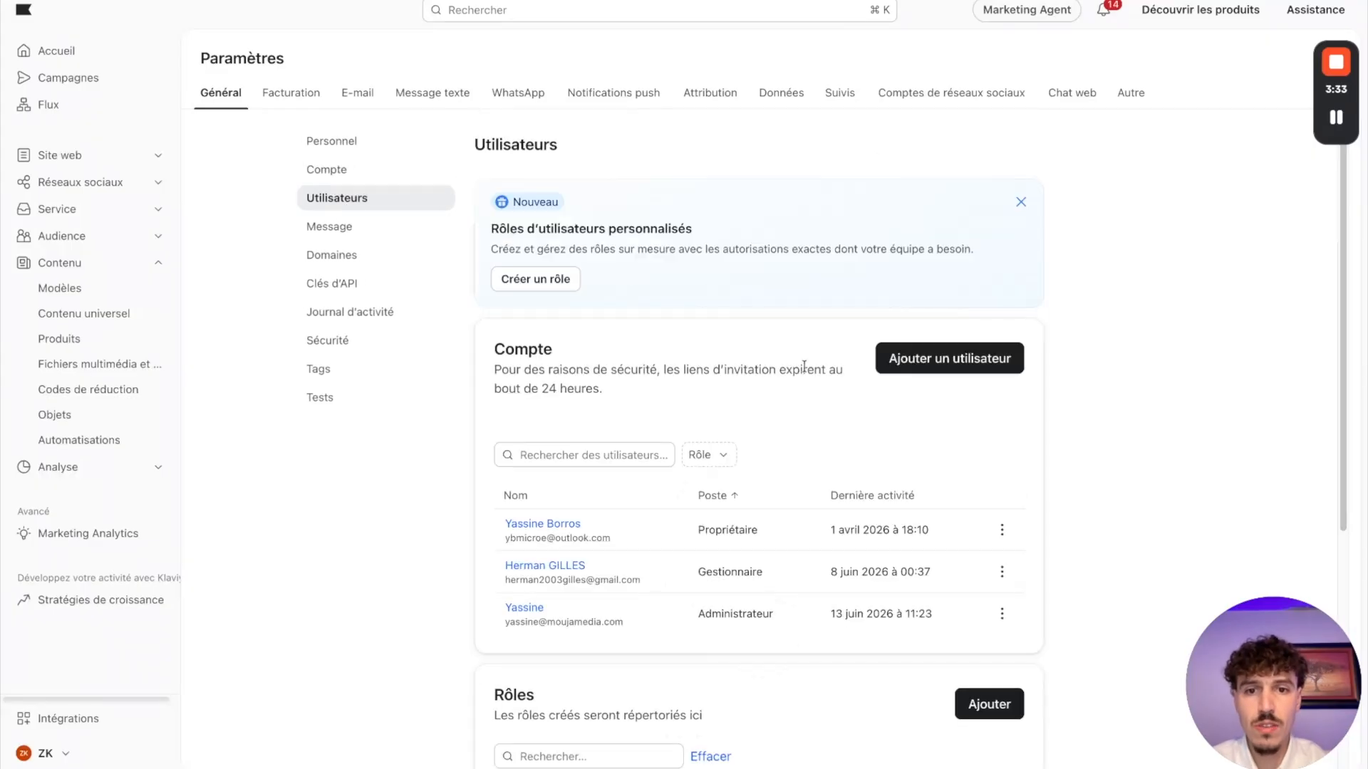
Step: Examine the Utilisateurs and Message settings, and read the sending domains section in the Domaines settings
scroll(844, 477, "down", 1)
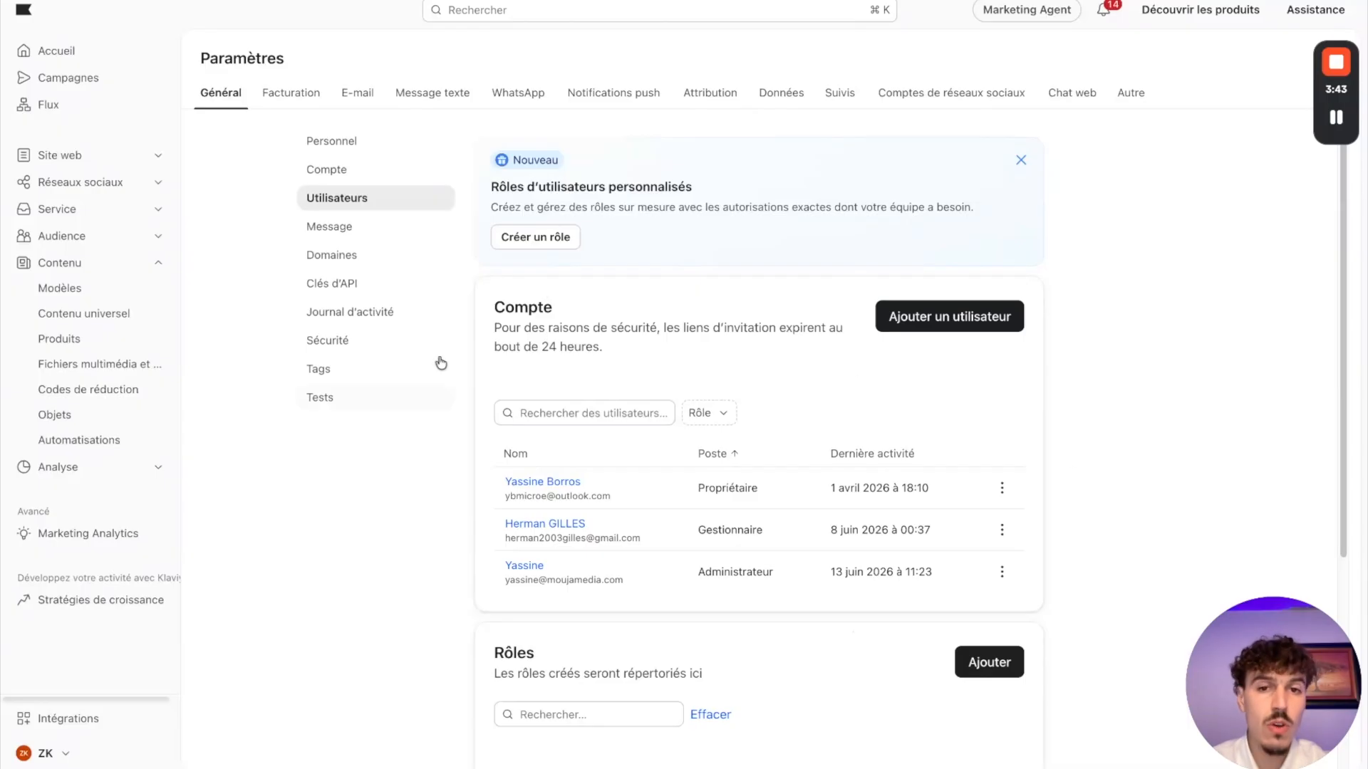
left_click(335, 235)
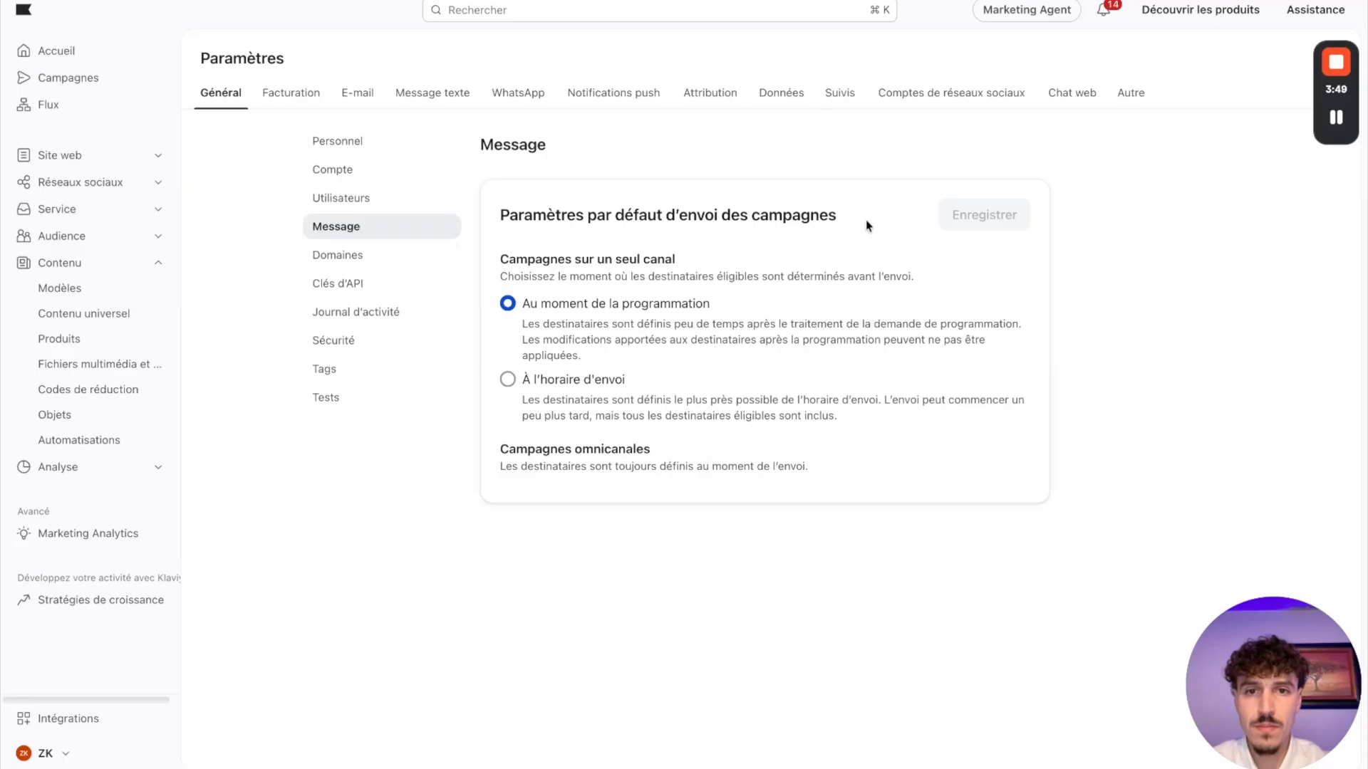
left_click(337, 255)
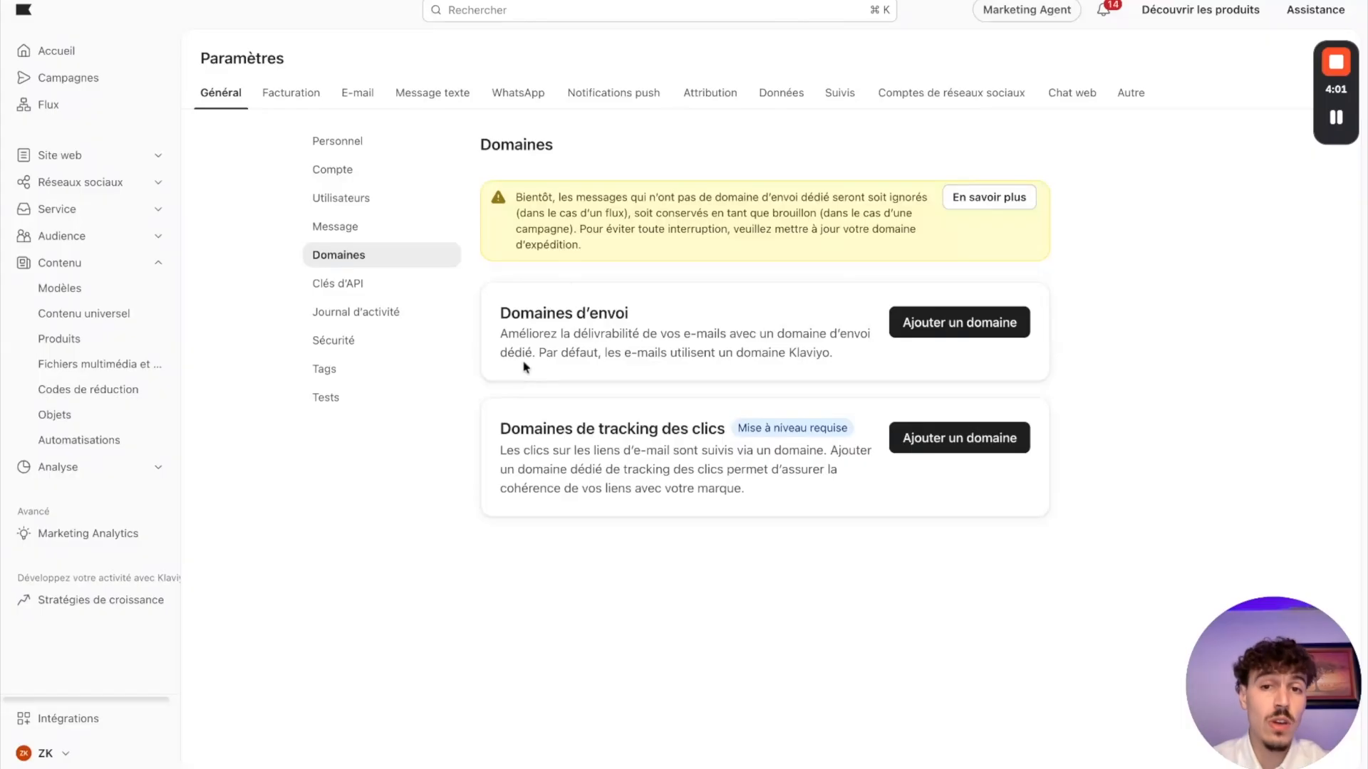
left_click_drag(503, 339, 683, 335)
left_click(607, 334)
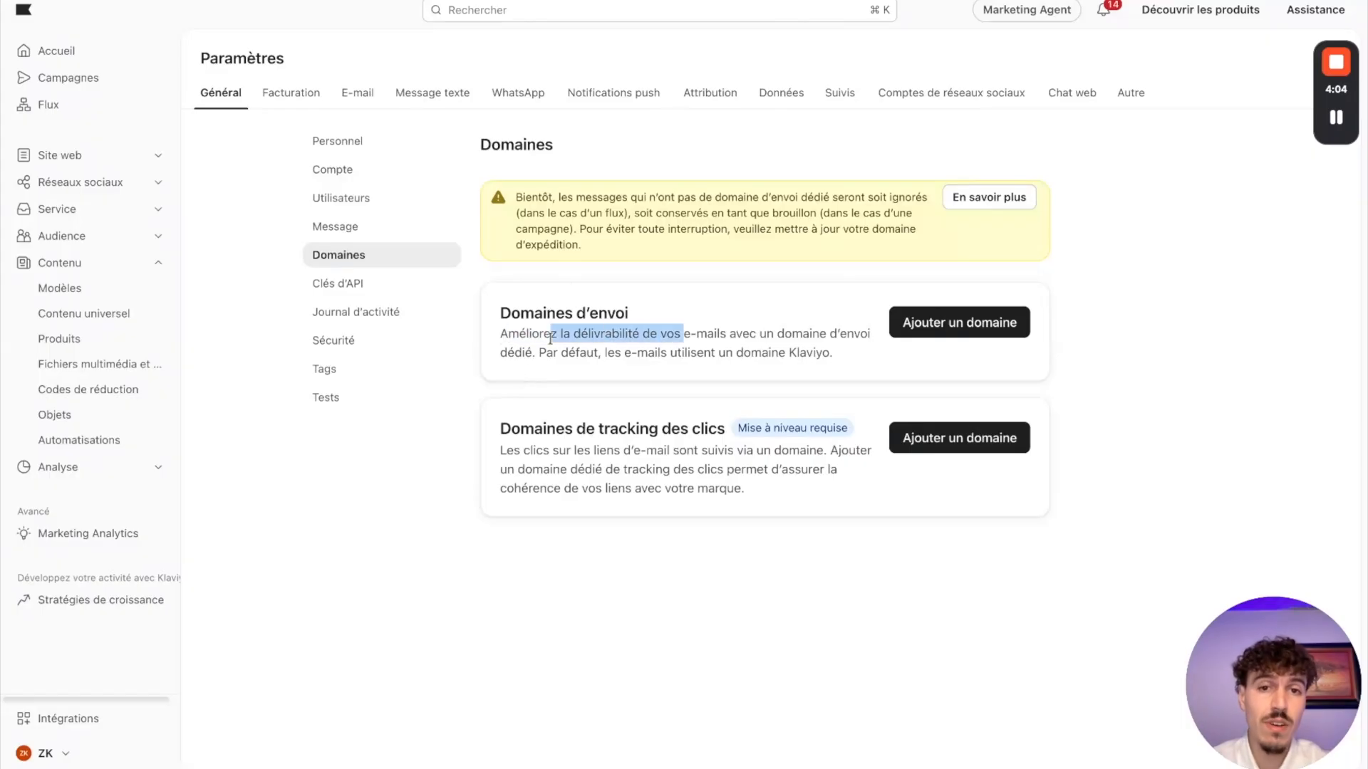
left_click(780, 332)
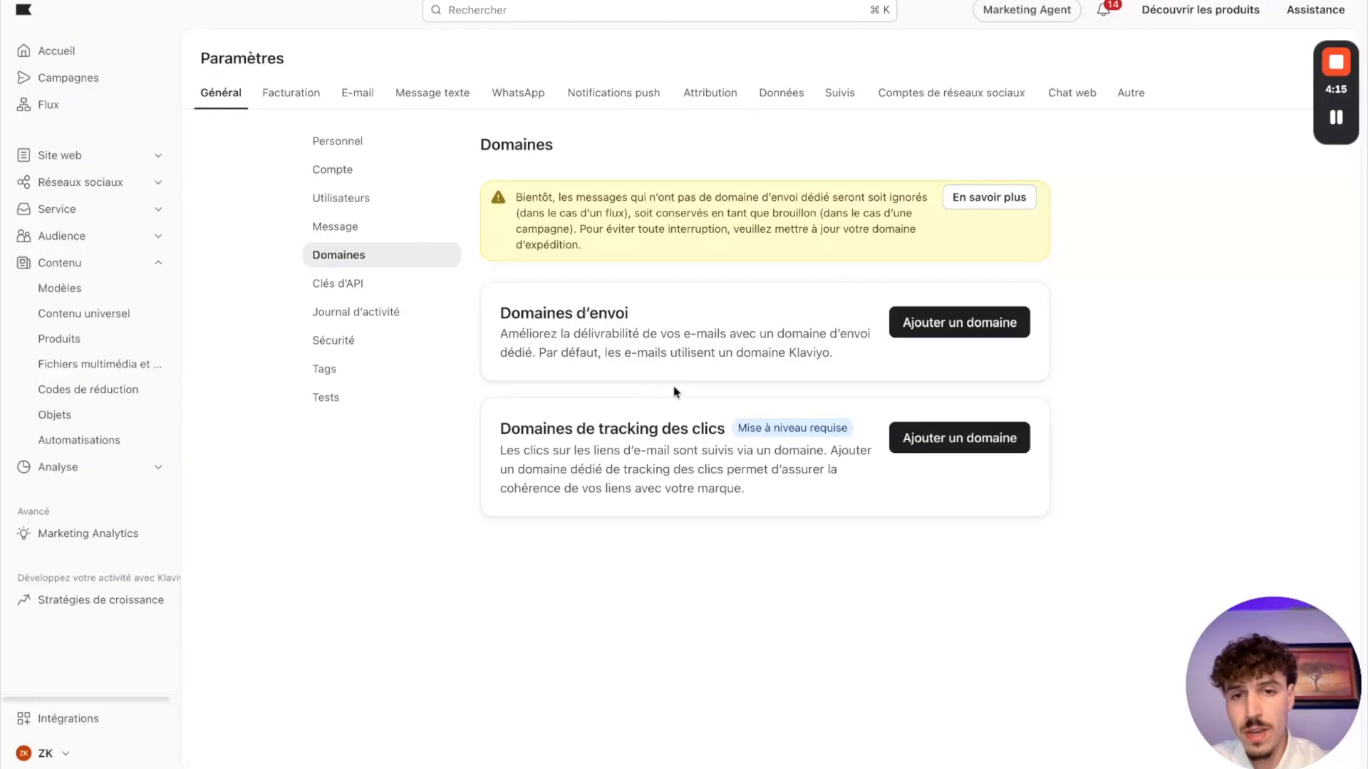
Step: Start adding a sending domain and choose Marketing as its e-mail type
left_click(955, 326)
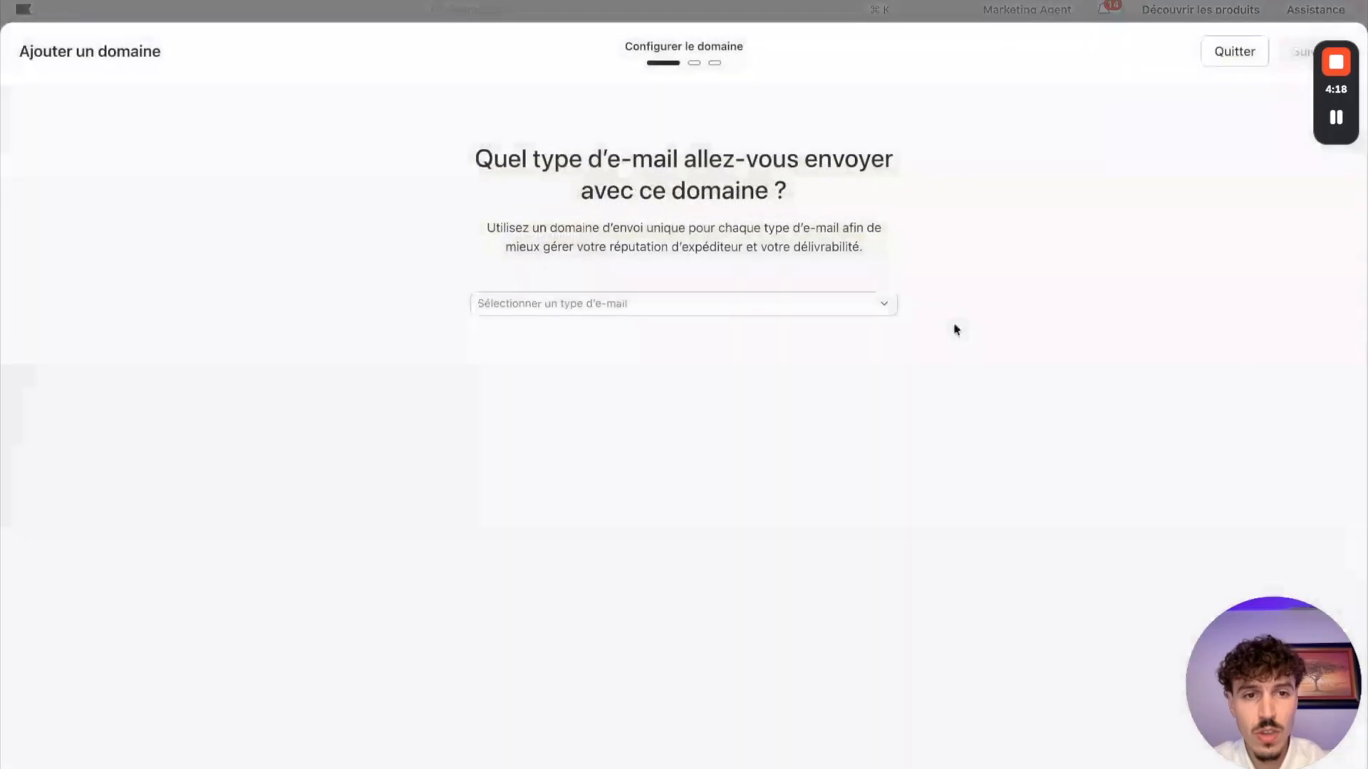
left_click(626, 314)
left_click(525, 345)
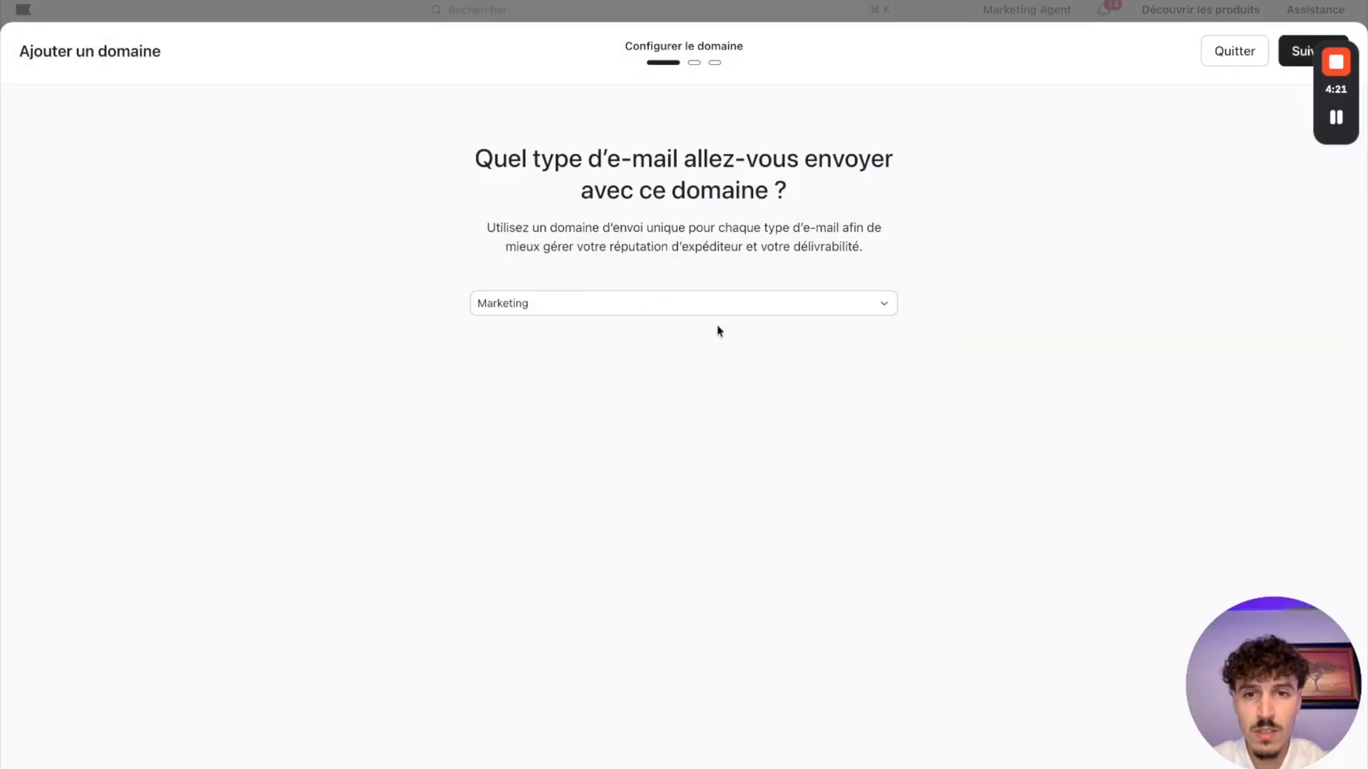
left_click(1293, 51)
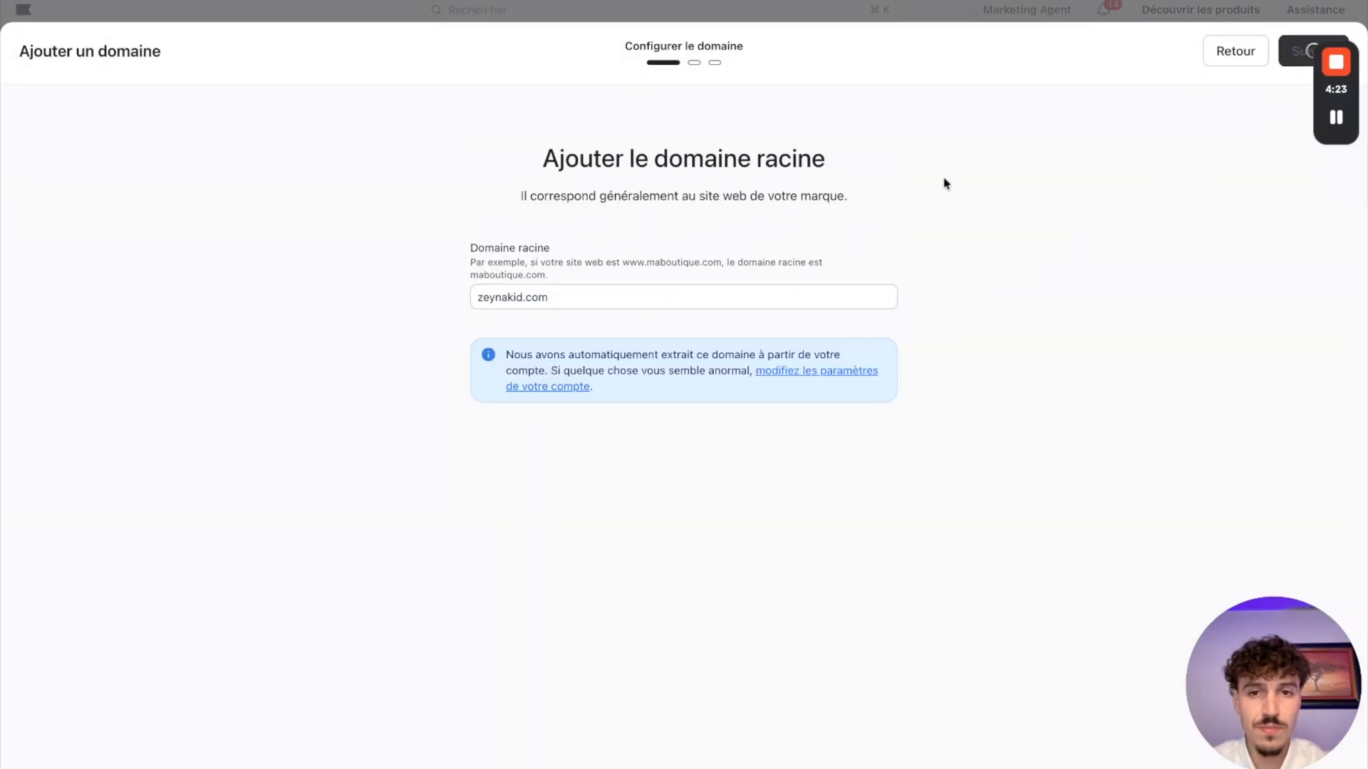
Step: Set the root domain to moujamedia.com and continue to the sending domain configuration
double_click(523, 298)
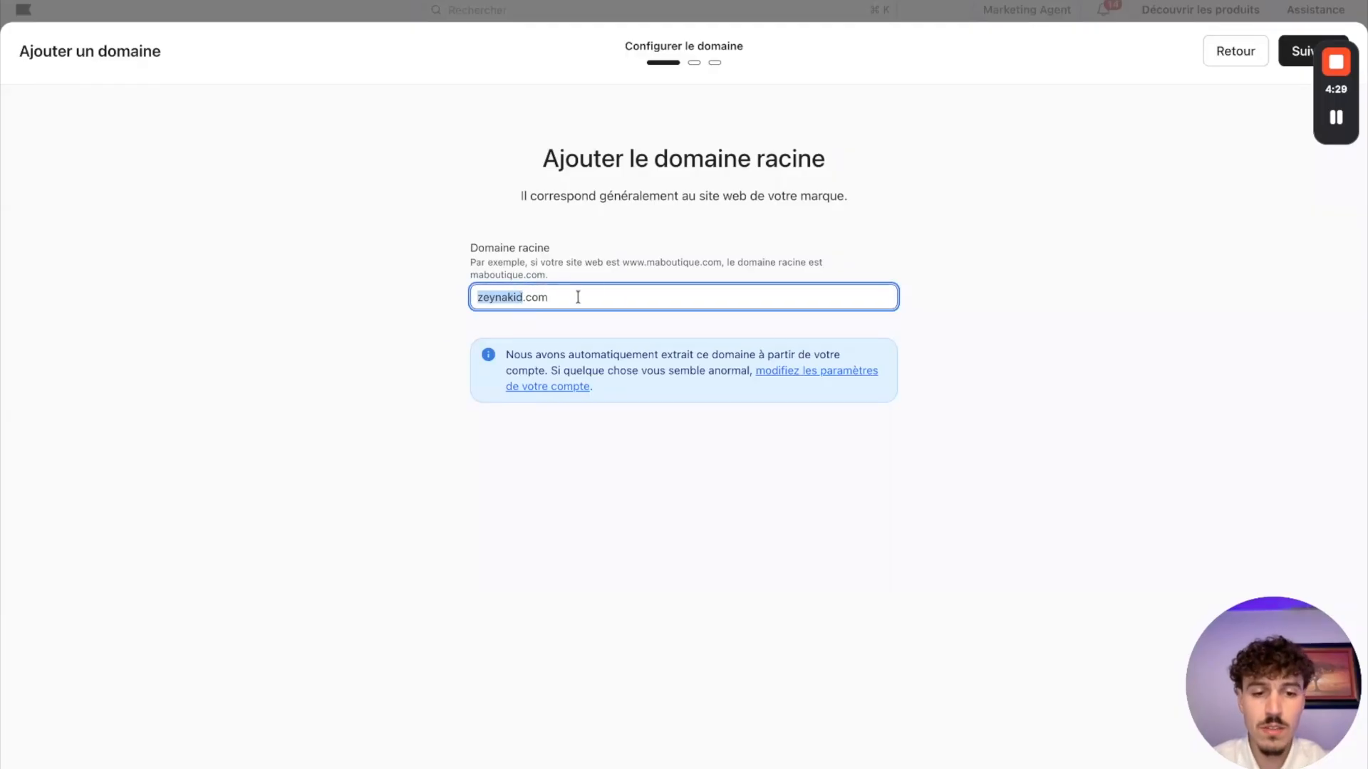
type("mou")
type("ja")
type("med")
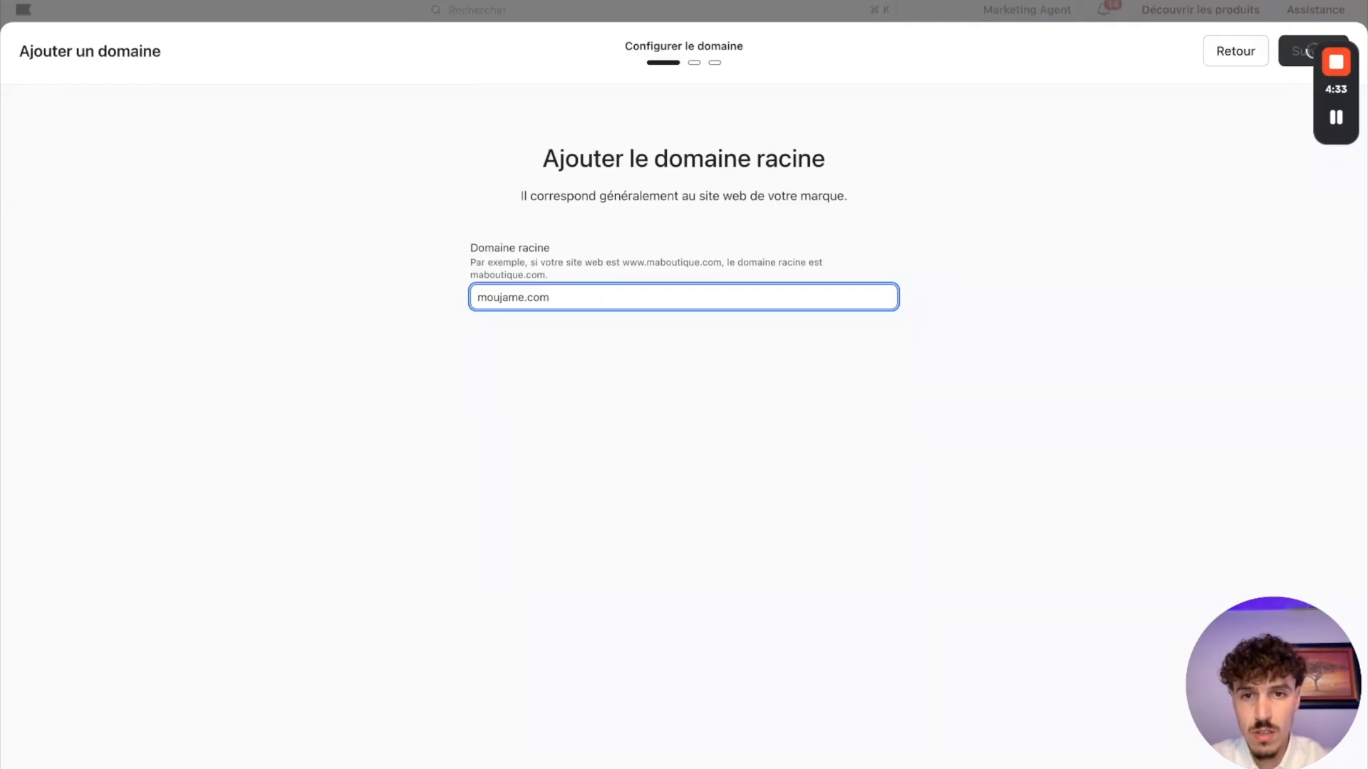
type("dia")
left_click(1030, 356)
left_click(1294, 57)
Step: Set the sending domain prefix to envoi with Statique routing, and continue to the DNS management stage
left_click(574, 287)
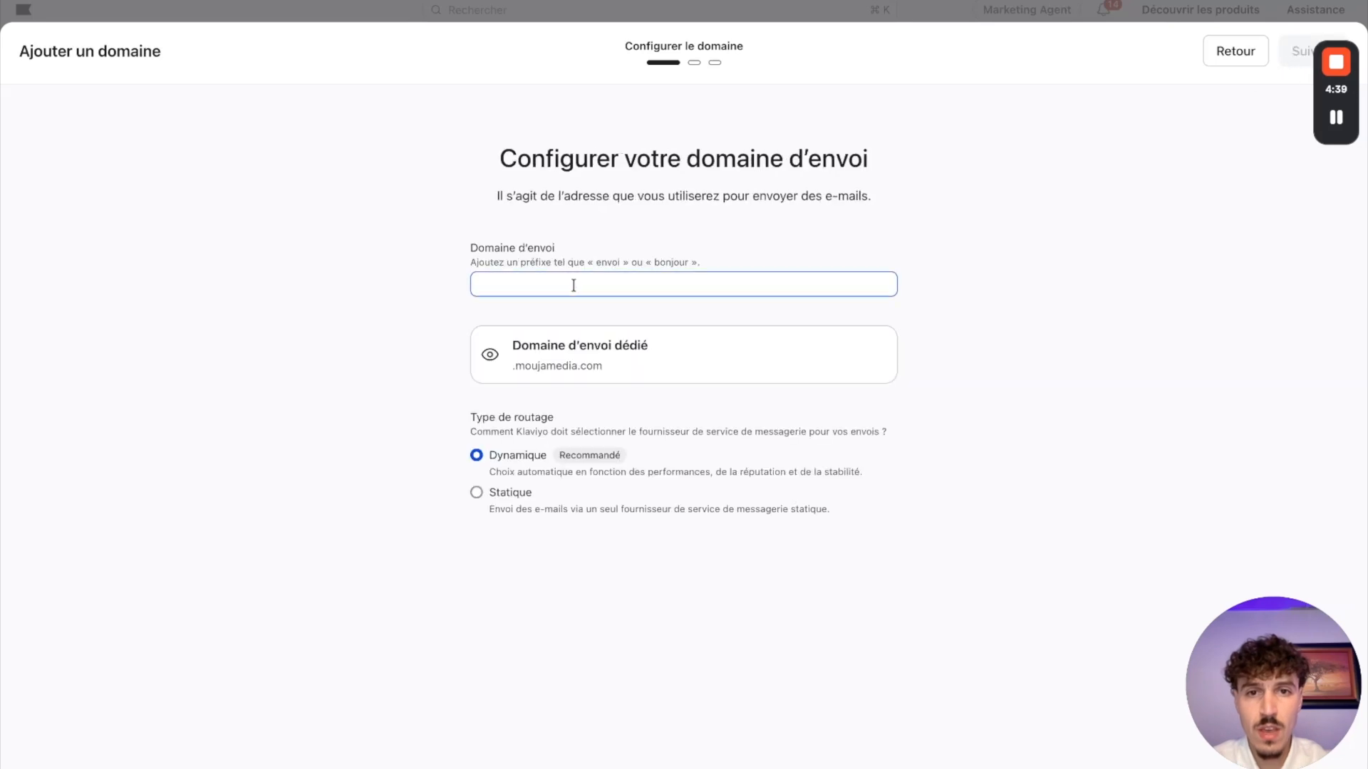
left_click_drag(594, 262, 688, 262)
left_click(542, 288)
type("envo")
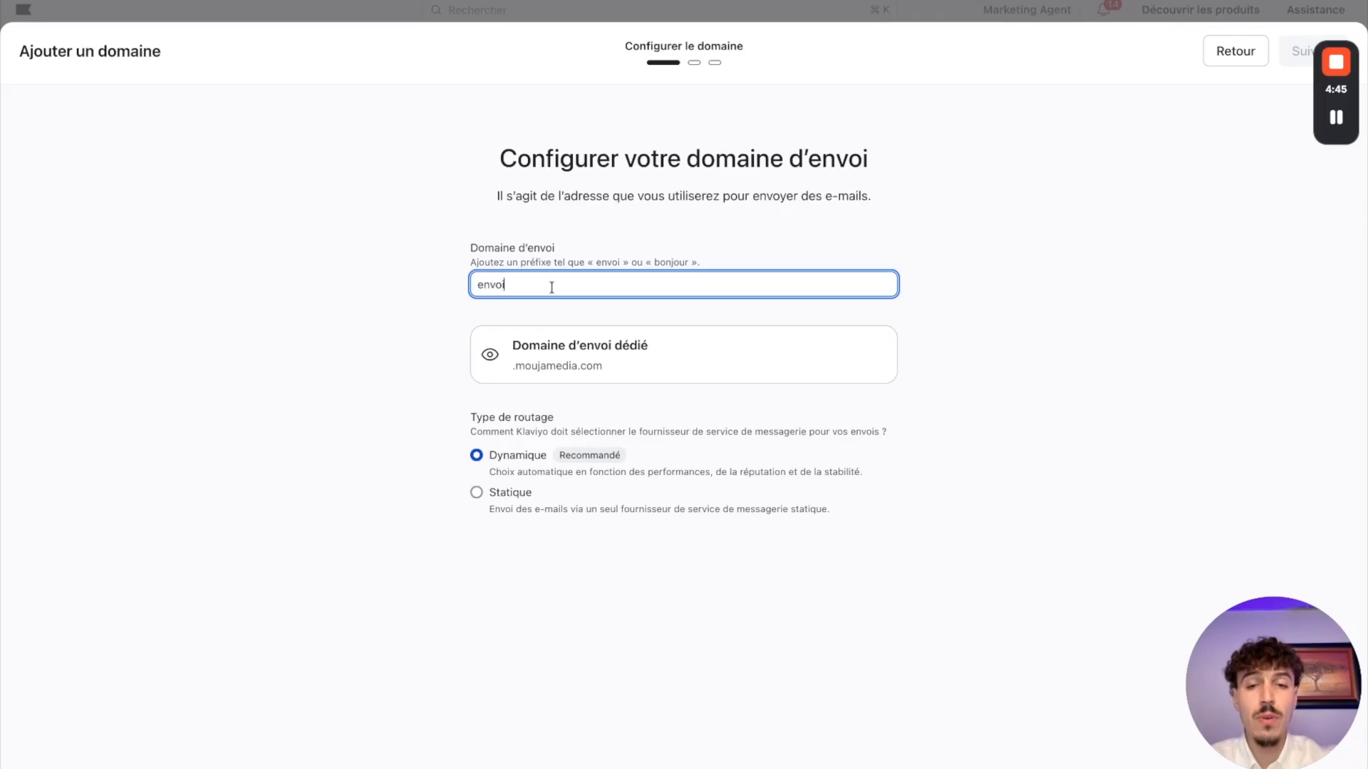
type("i")
left_click(394, 241)
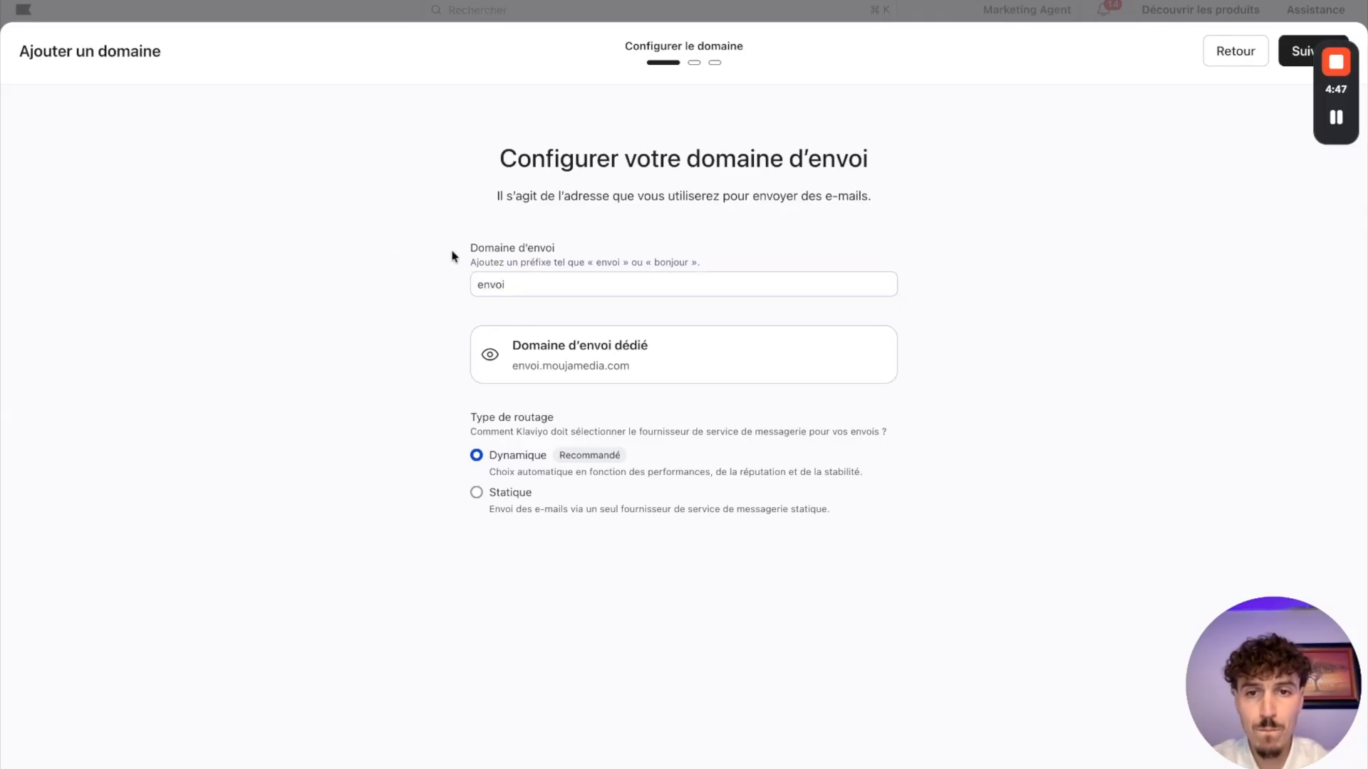
left_click(478, 494)
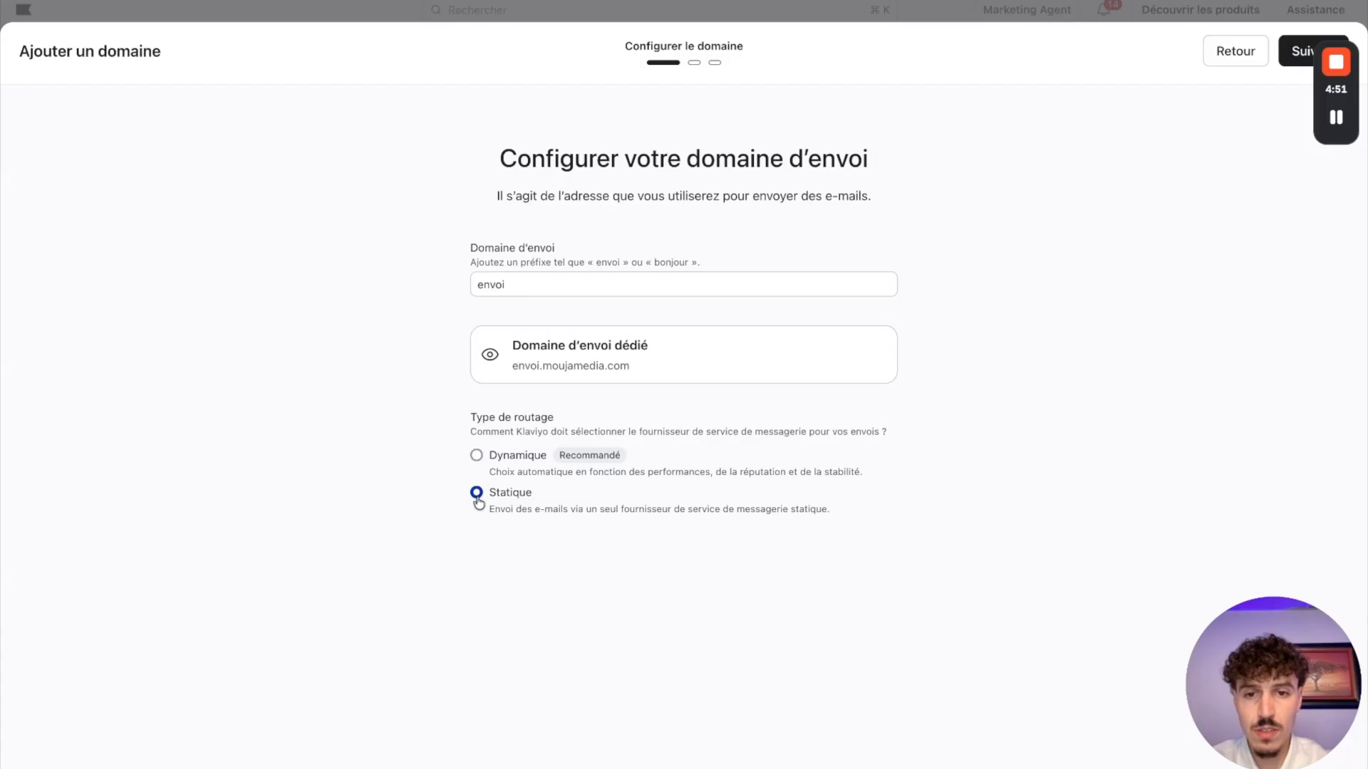
left_click(1292, 57)
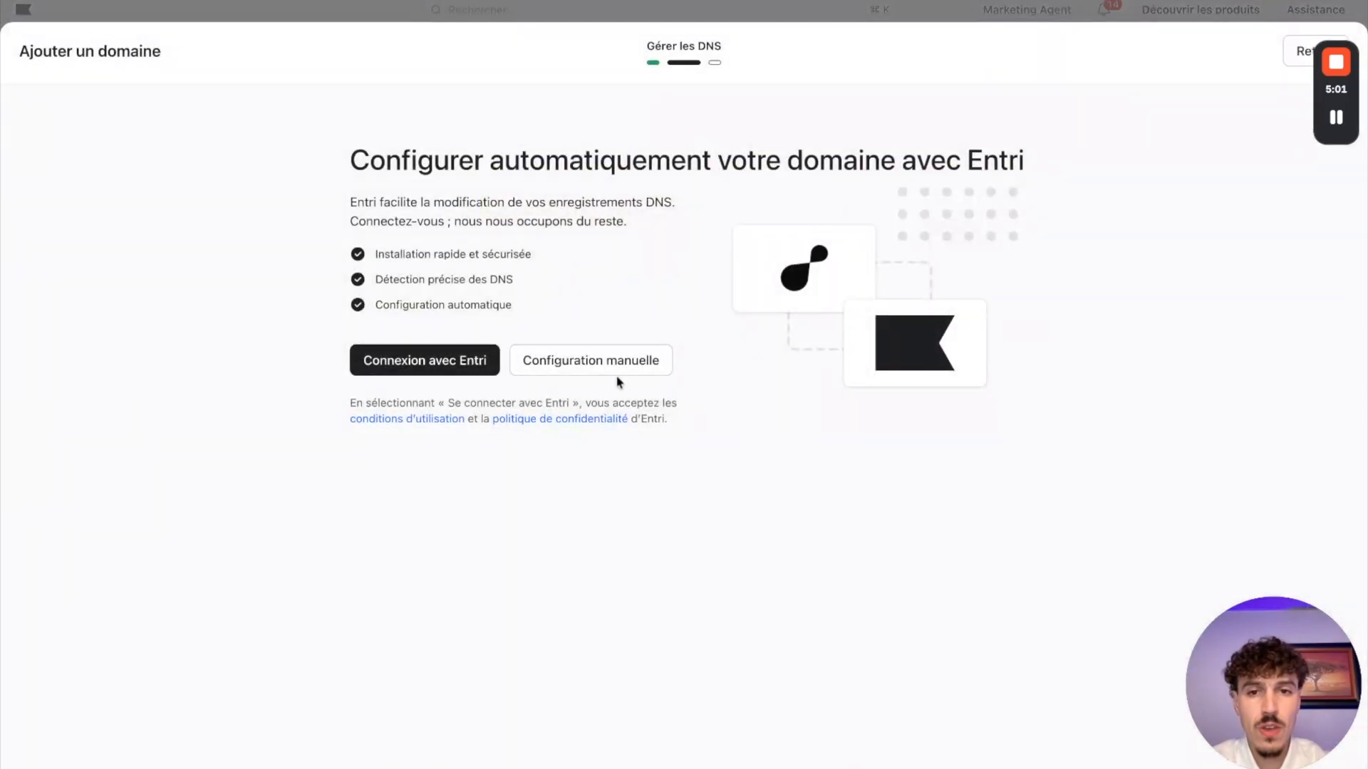
Step: Choose manual configuration with Other as the domain provider, and continue to the list of DNS records to add
left_click(605, 362)
left_click(745, 342)
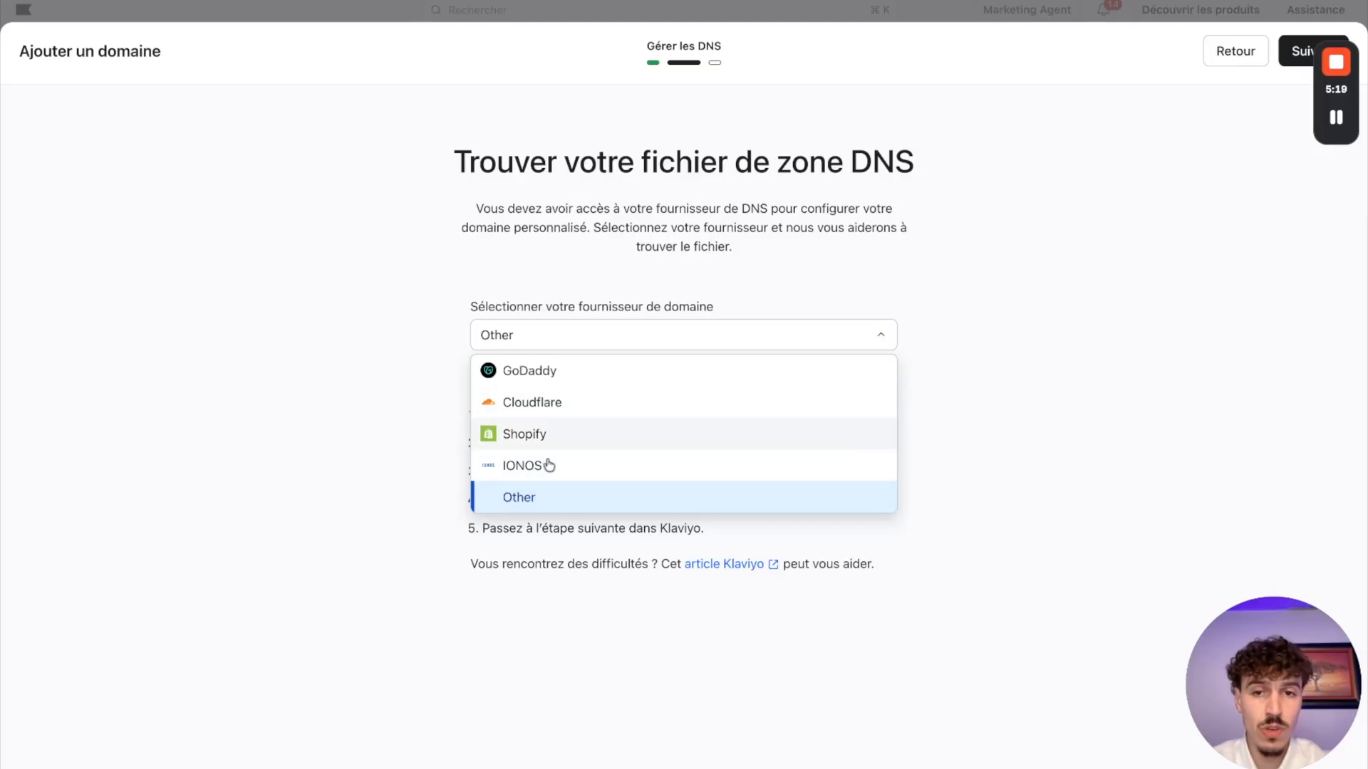
left_click(531, 503)
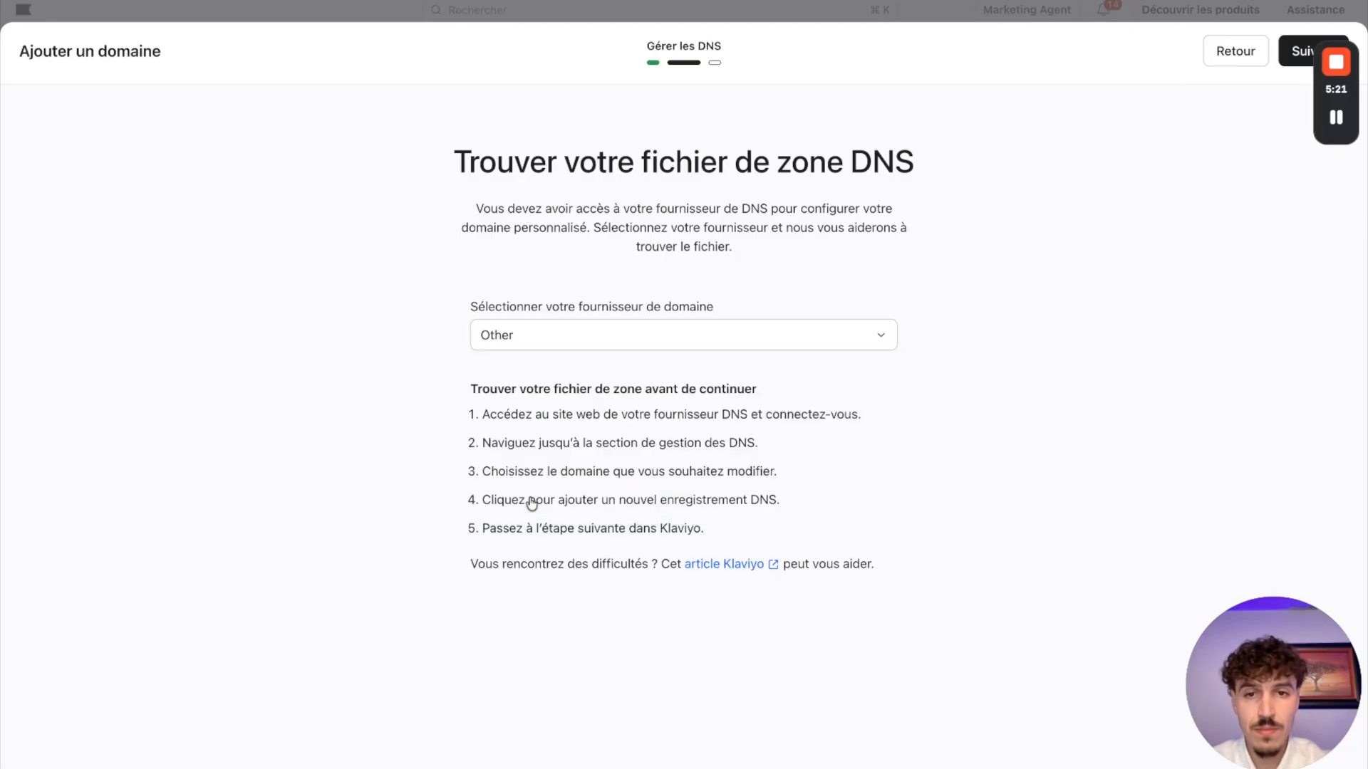
left_click(1297, 52)
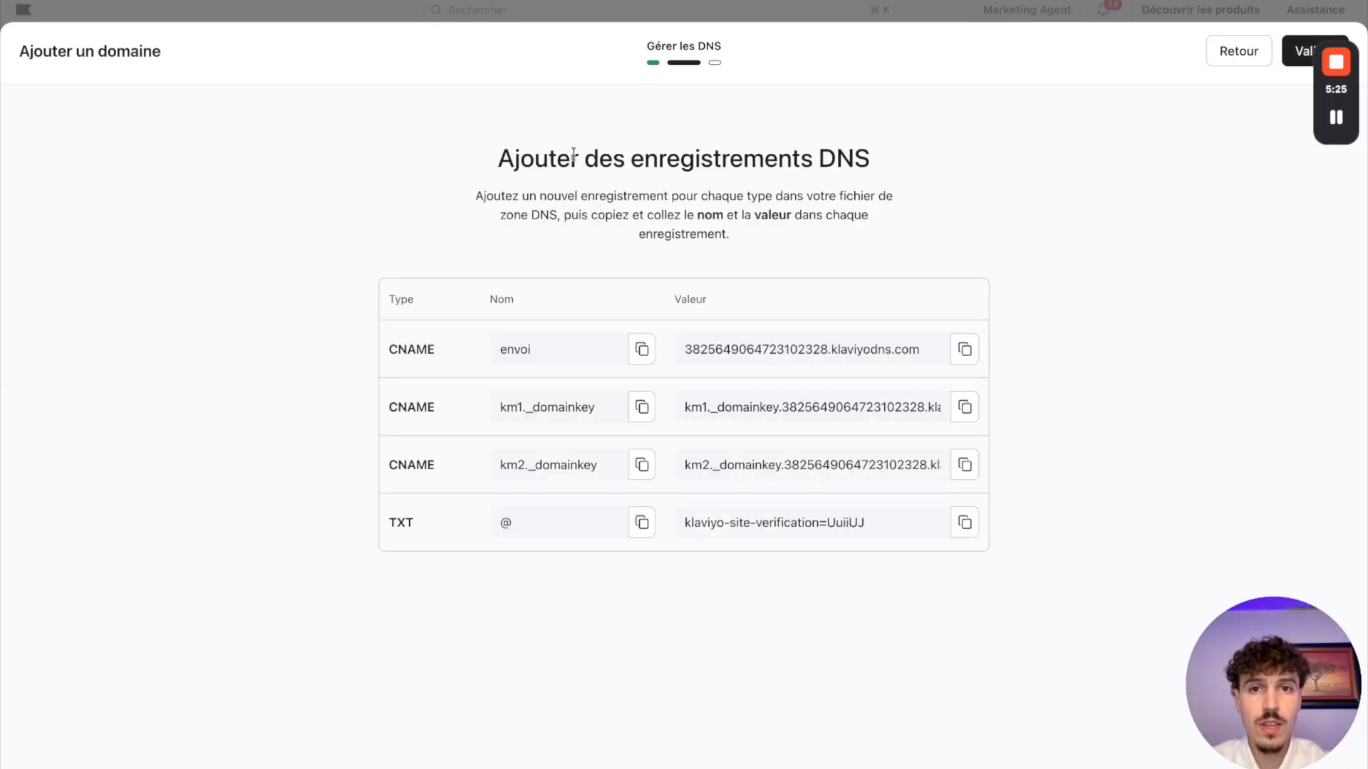
left_click_drag(631, 161, 870, 161)
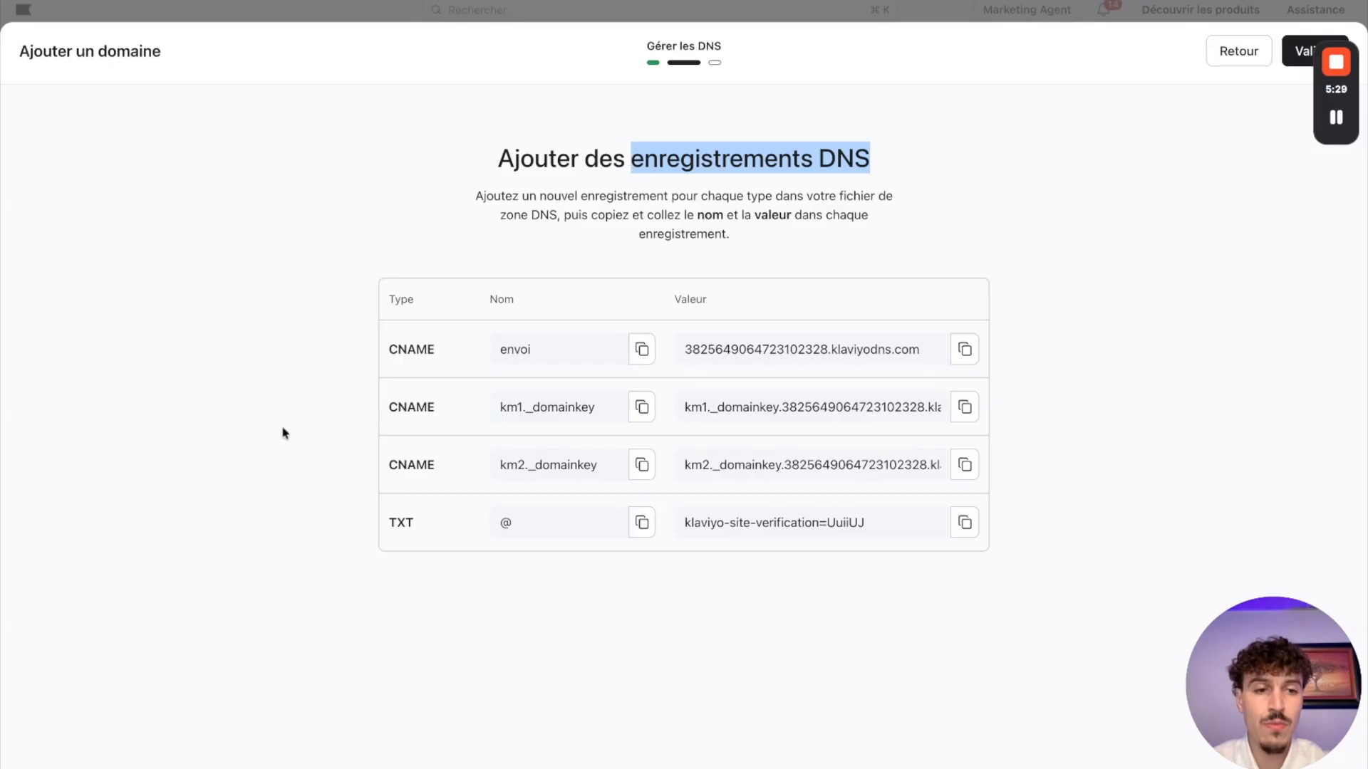
left_click(1074, 332)
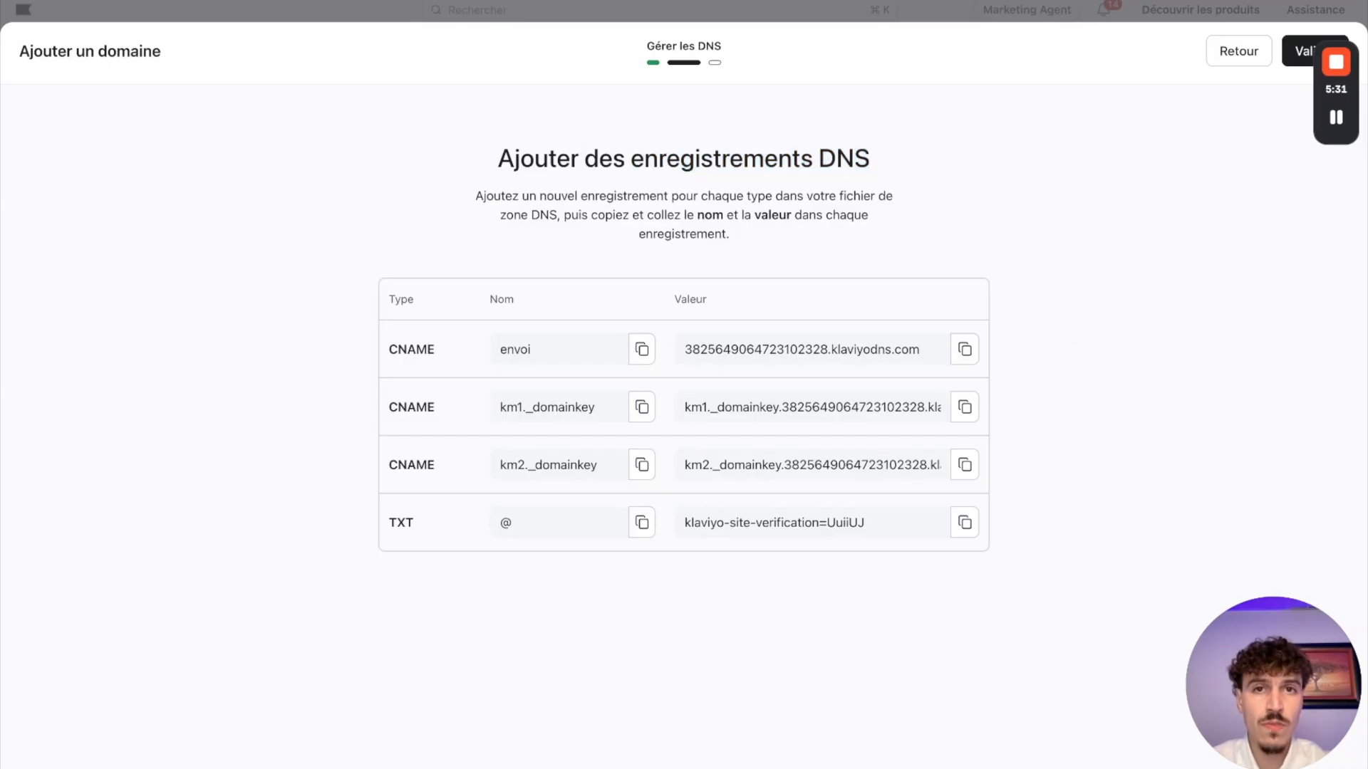
Step: Switch to Hostinger, open the DNS records of moujamedia.com and examine the Manage DNS records section
left_click(389, 1)
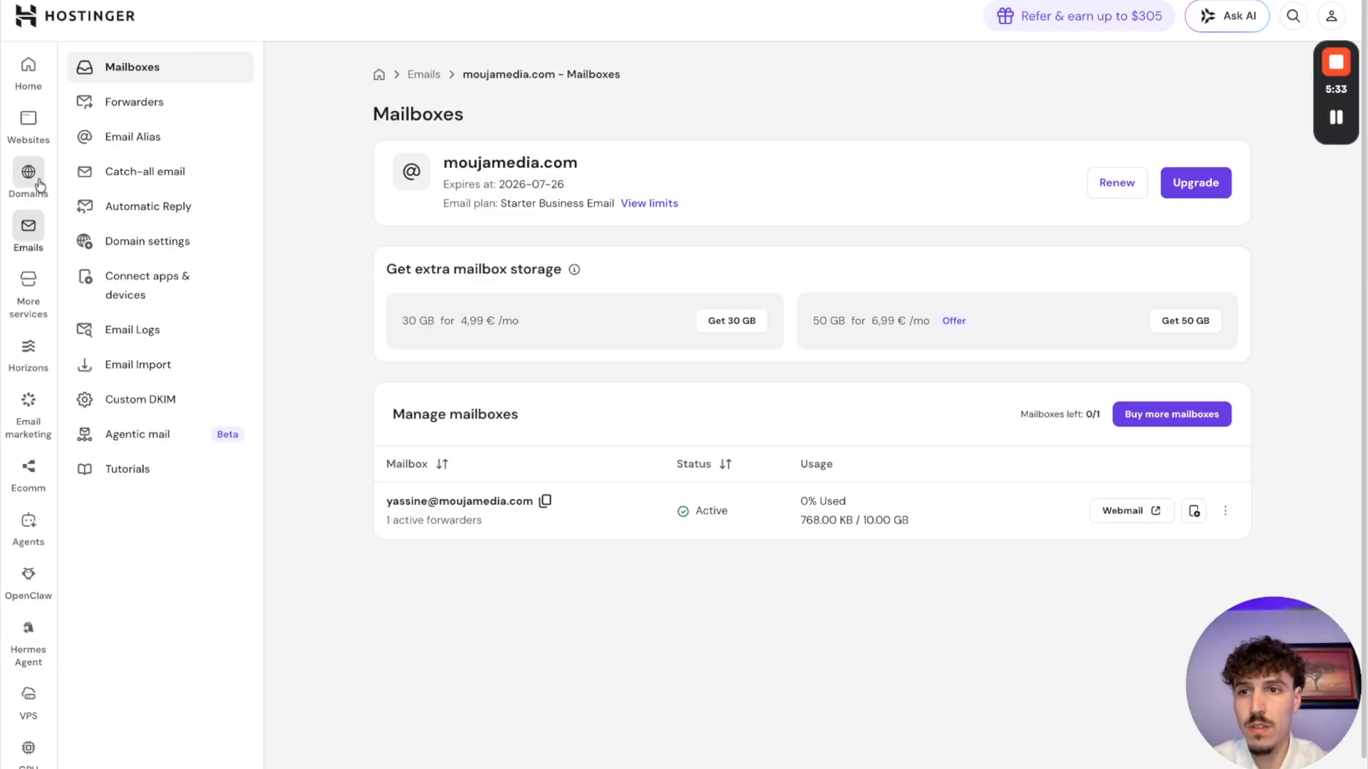
mouse_move(37, 187)
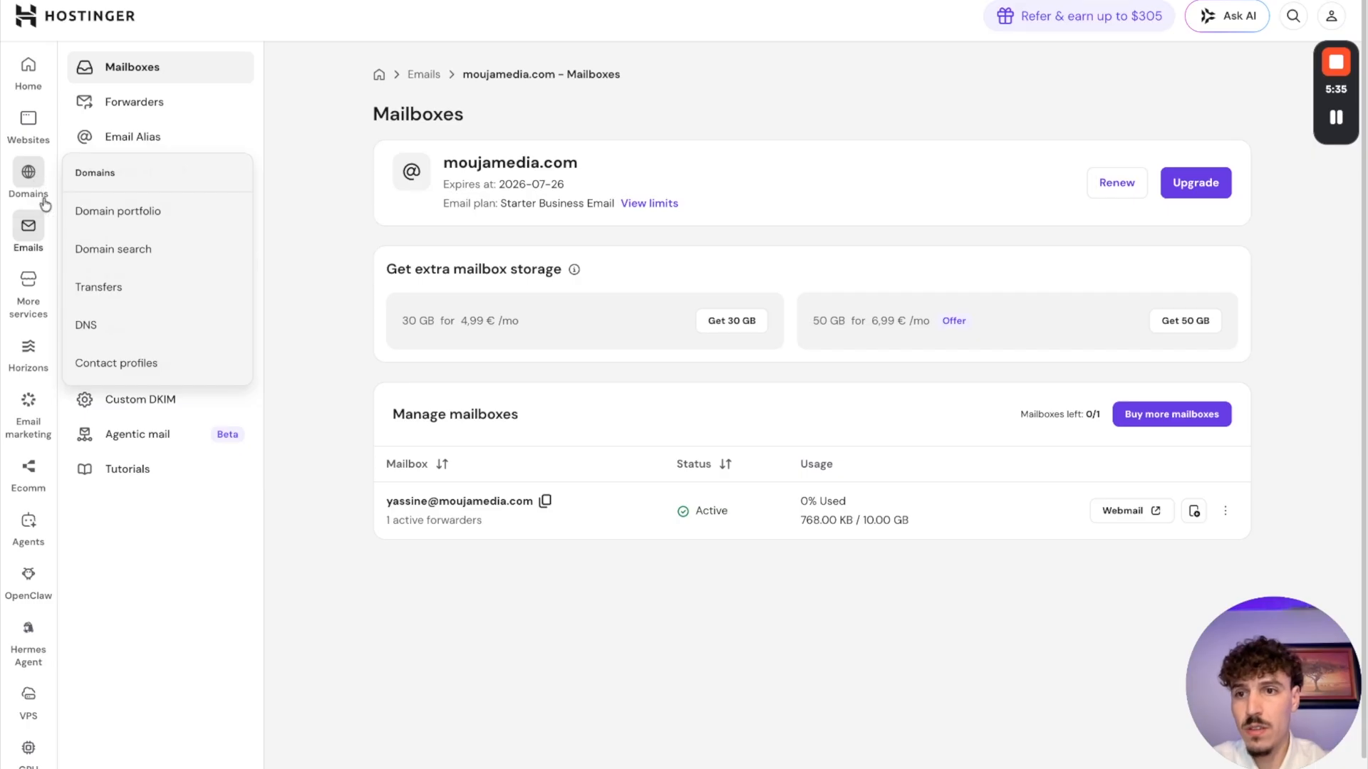
left_click(107, 328)
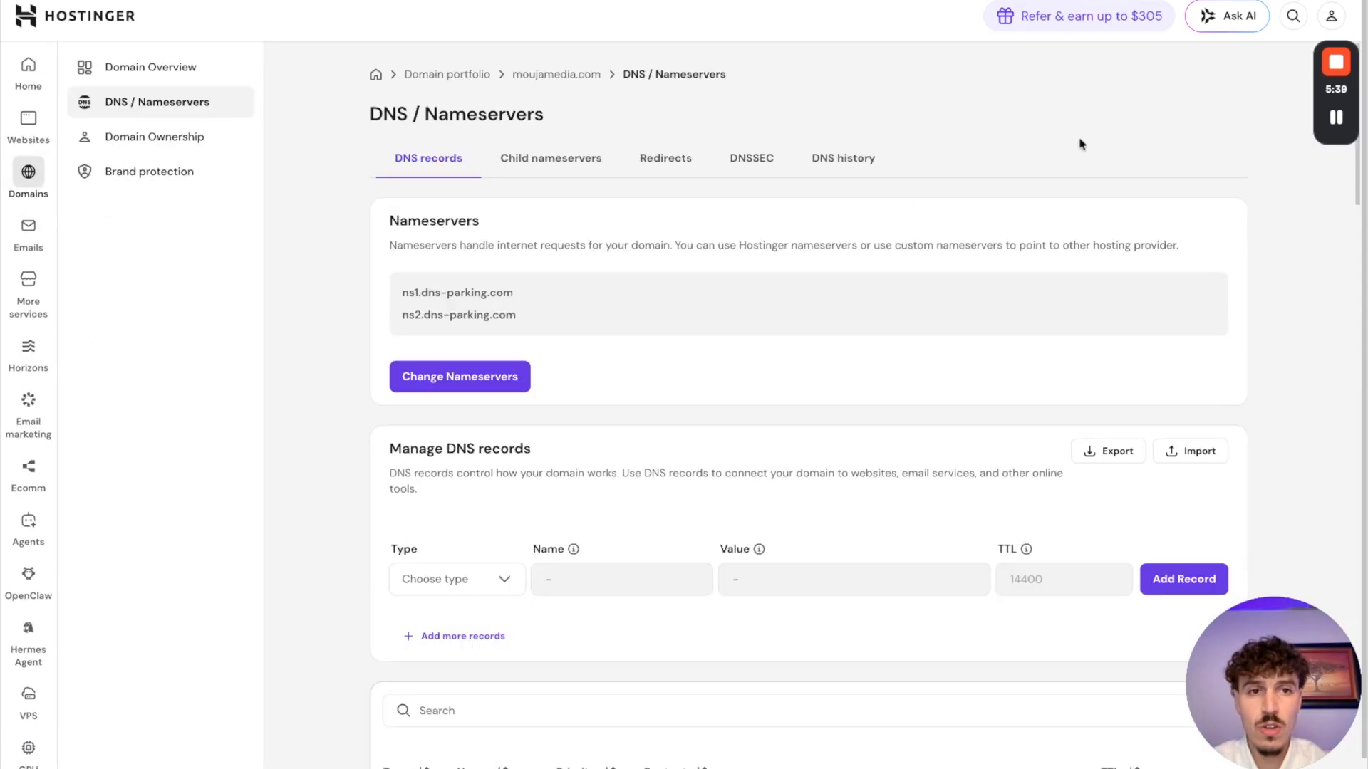
scroll(849, 250, "down", 2)
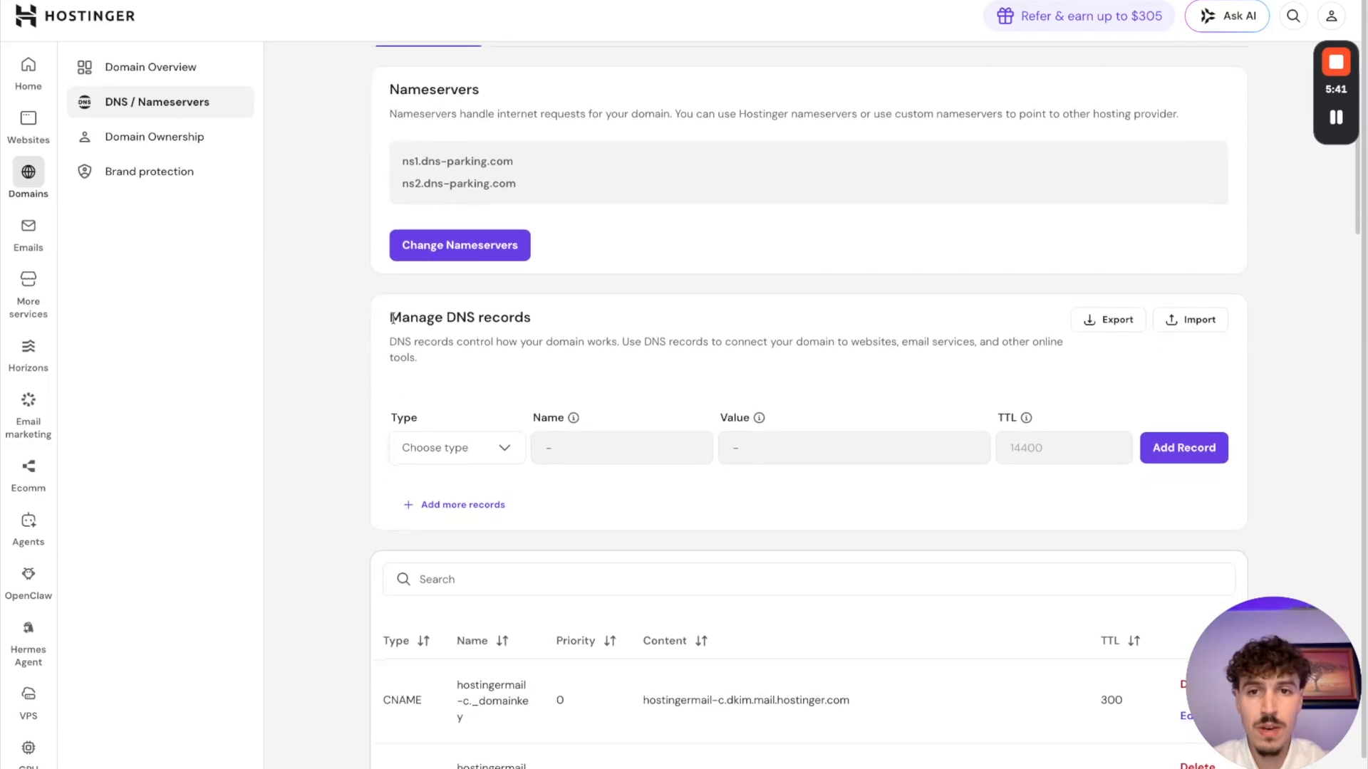
left_click_drag(392, 317, 531, 318)
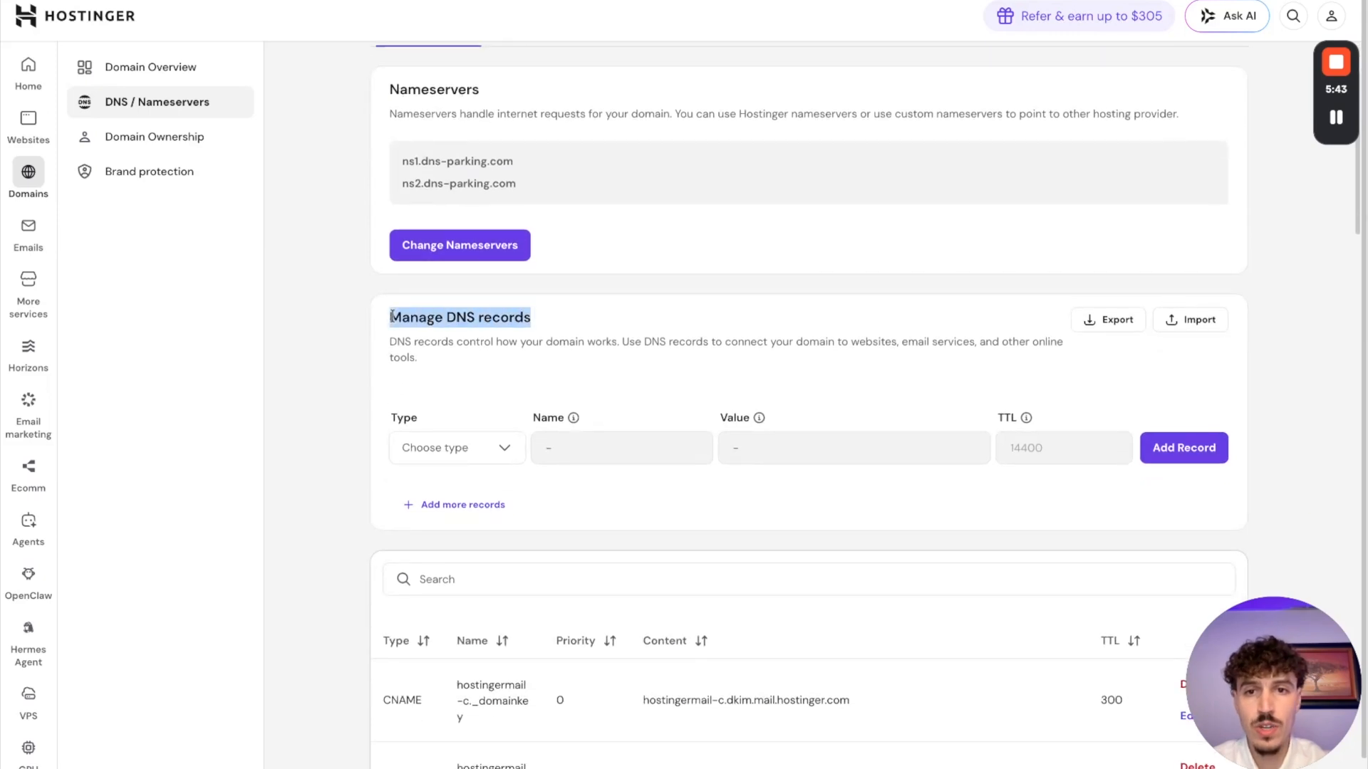
left_click(1234, 292)
left_click_drag(557, 318, 389, 317)
left_click_drag(471, 321, 466, 324)
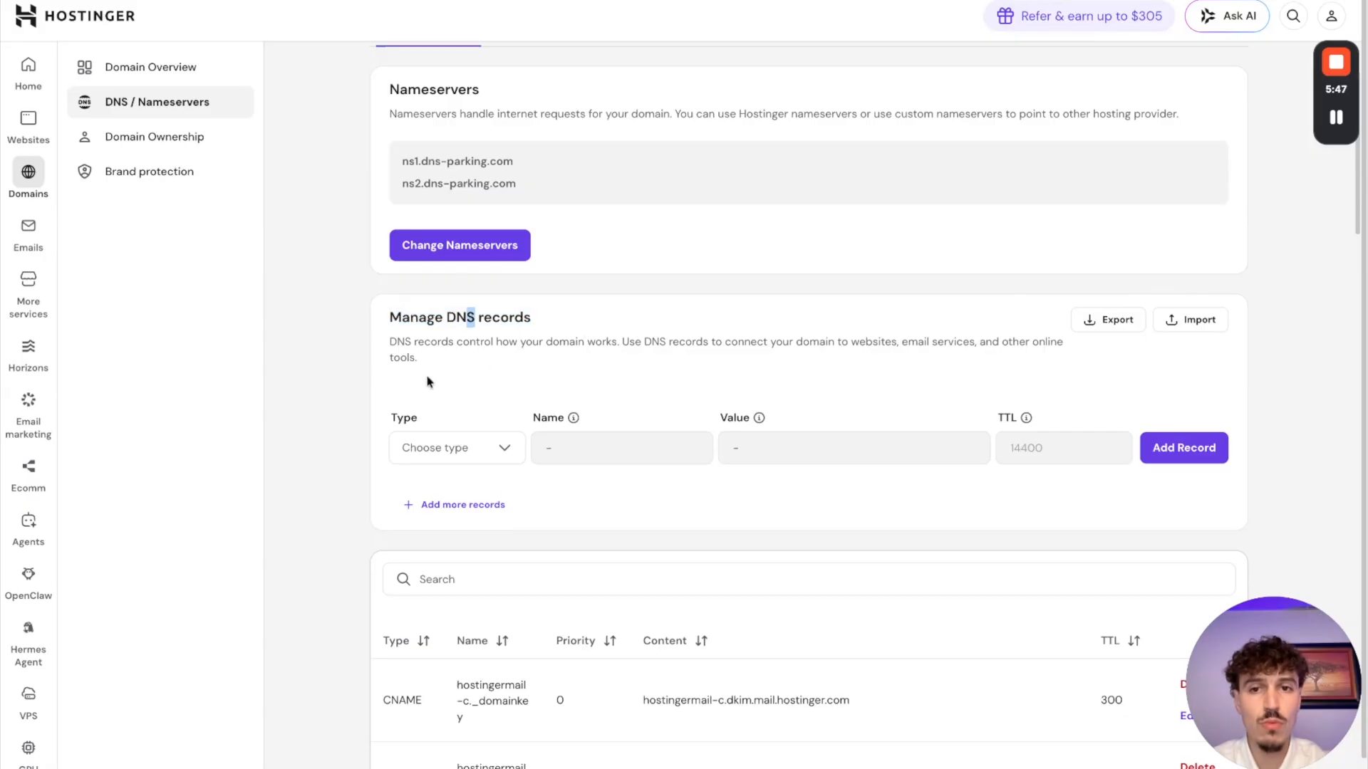
left_click(391, 318)
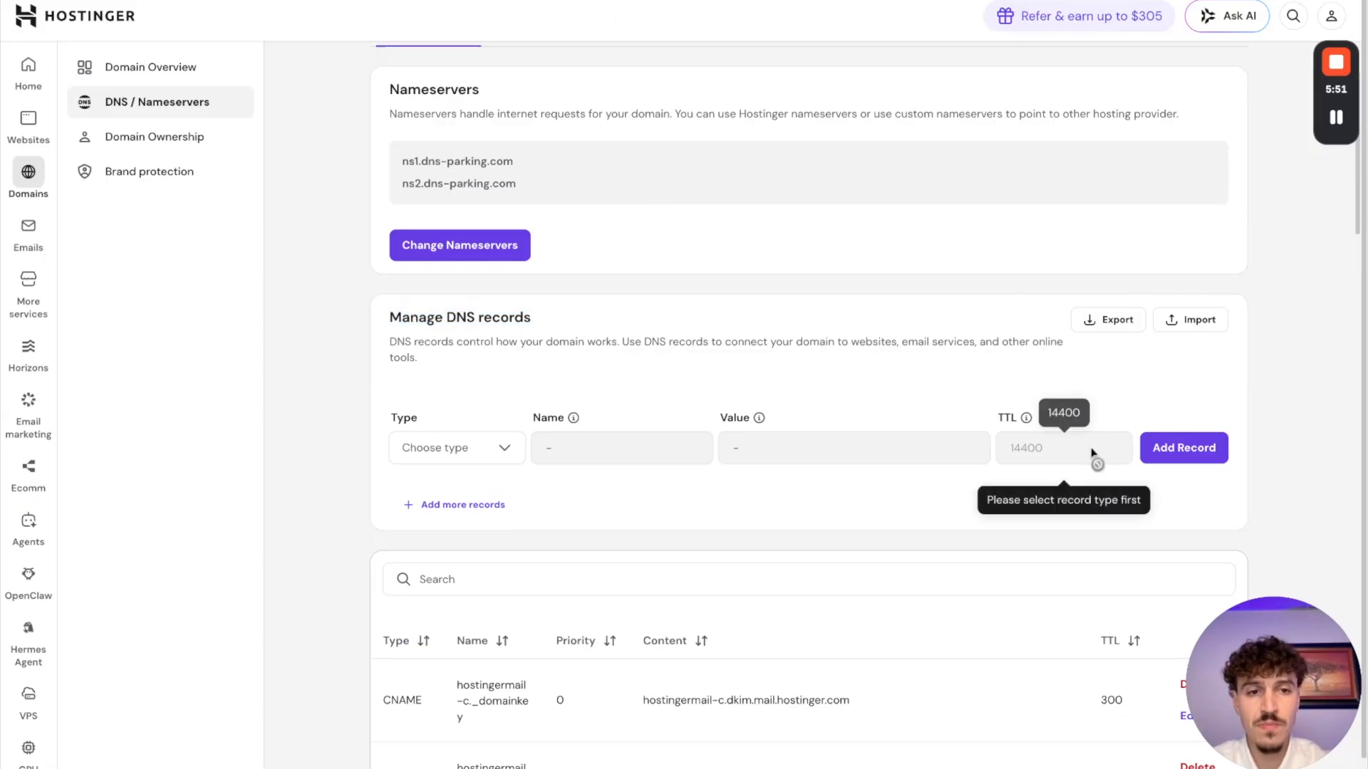
Step: Copy the first CNAME record's name from Klaviyo, and start a CNAME record named envoi in Hostinger
key("ctrl+Tab")
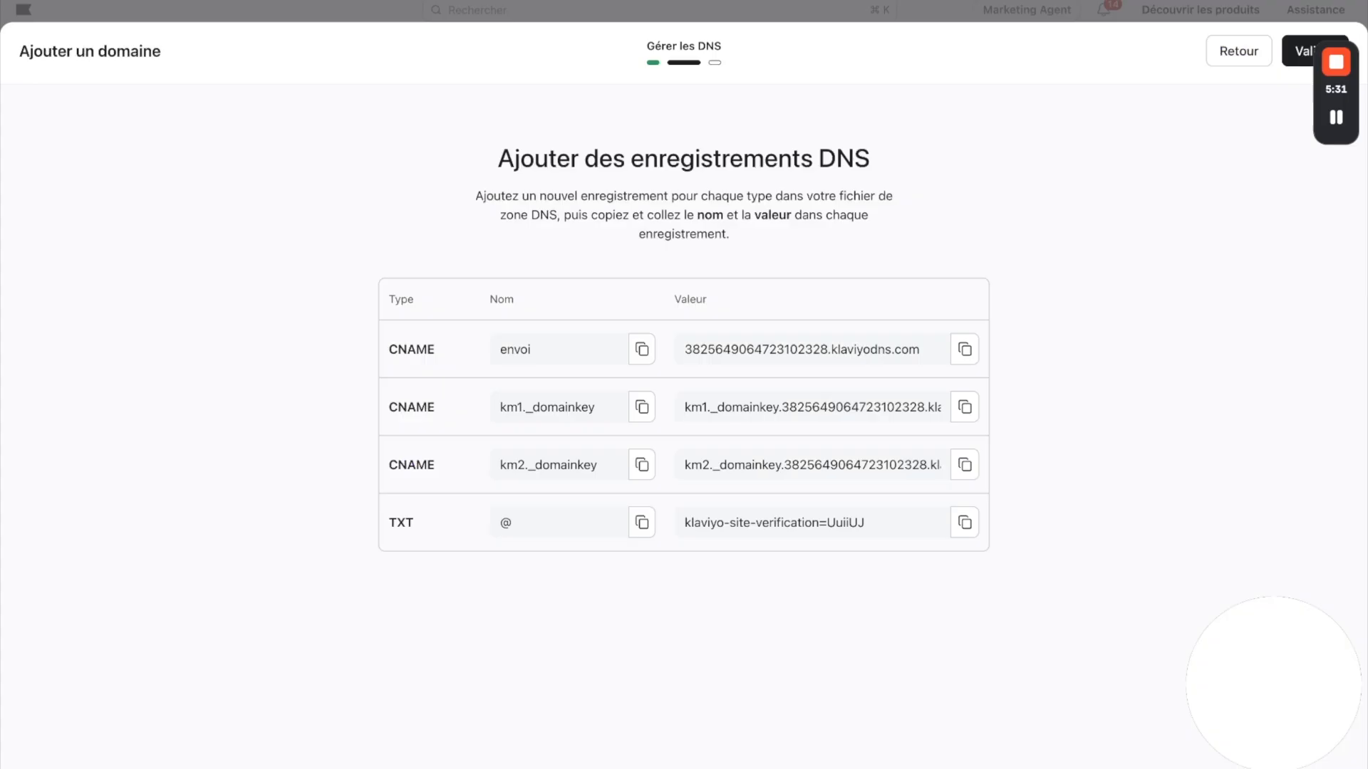
left_click(642, 354)
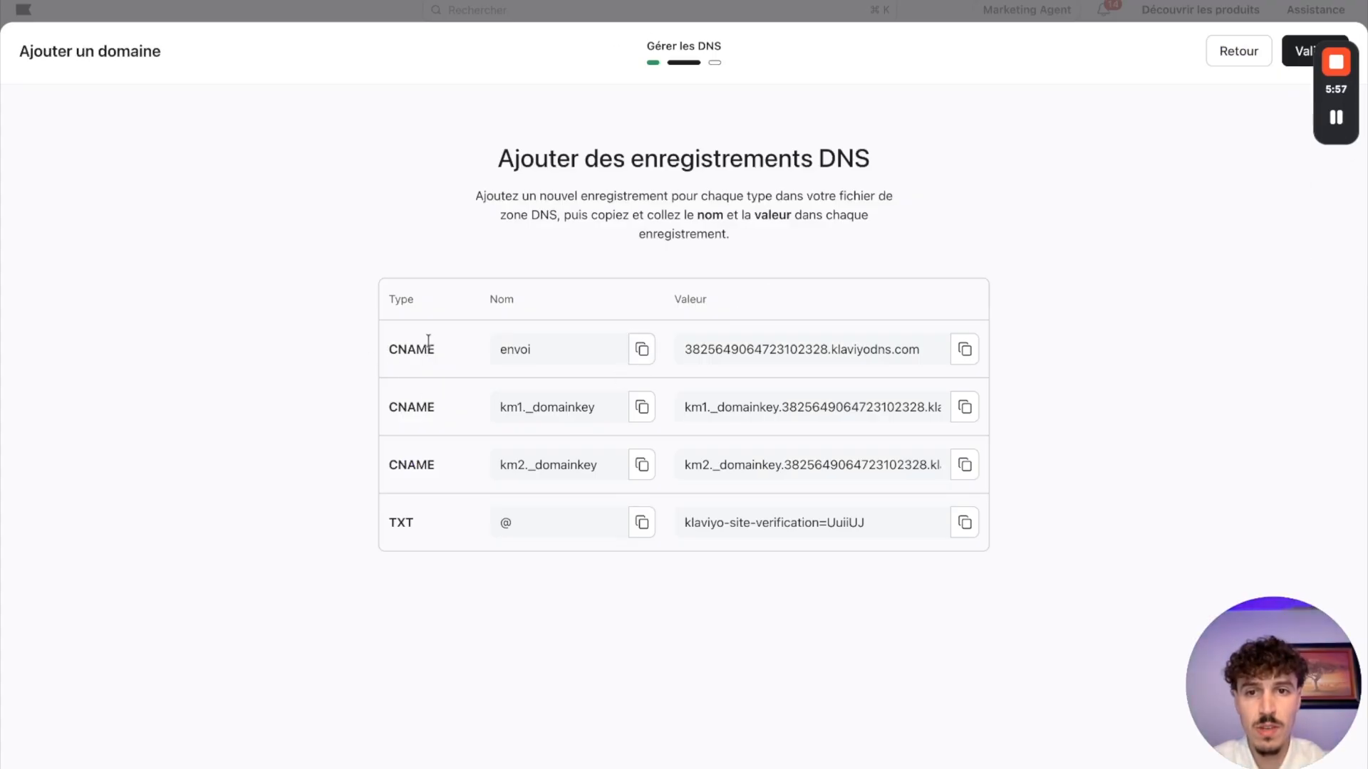
key("ctrl+Tab")
left_click(461, 454)
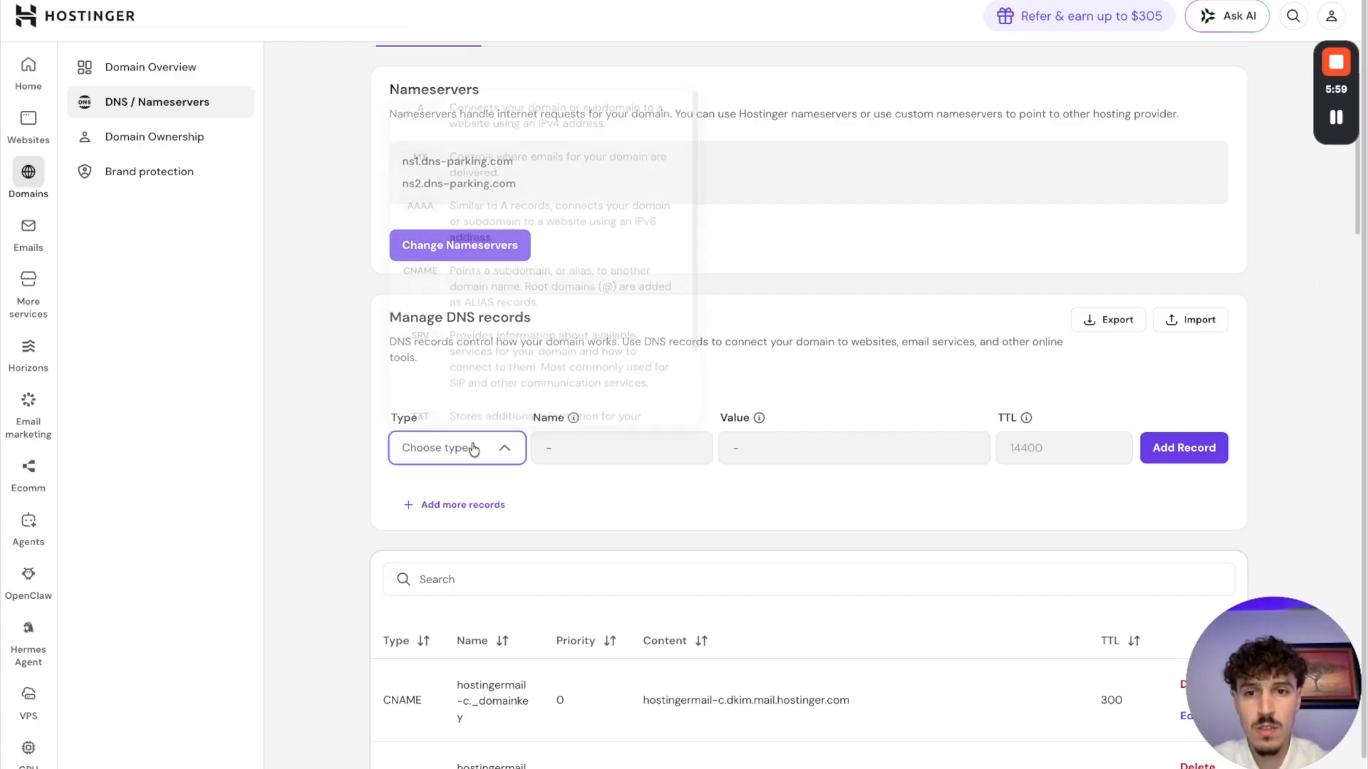
scroll(527, 342, "down", 1)
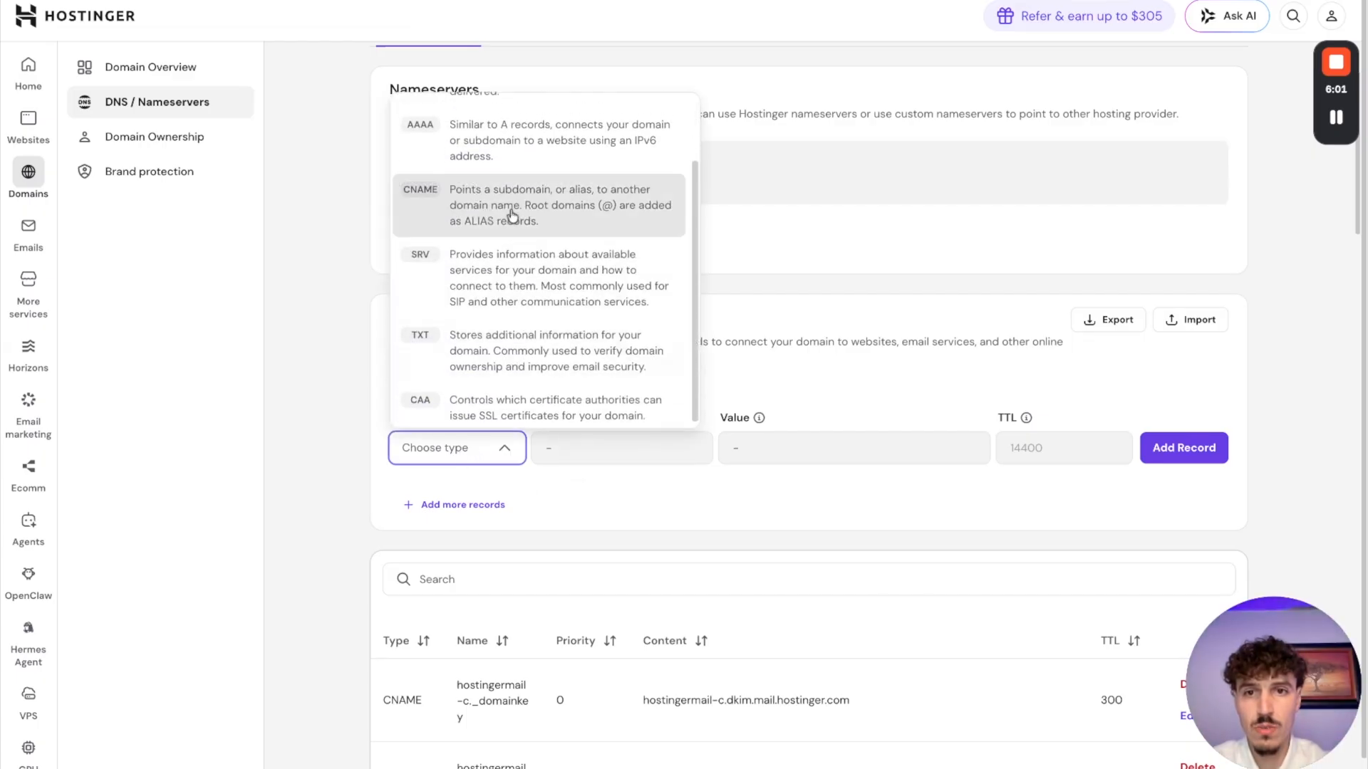
left_click(512, 210)
left_click(602, 453)
type("envoi")
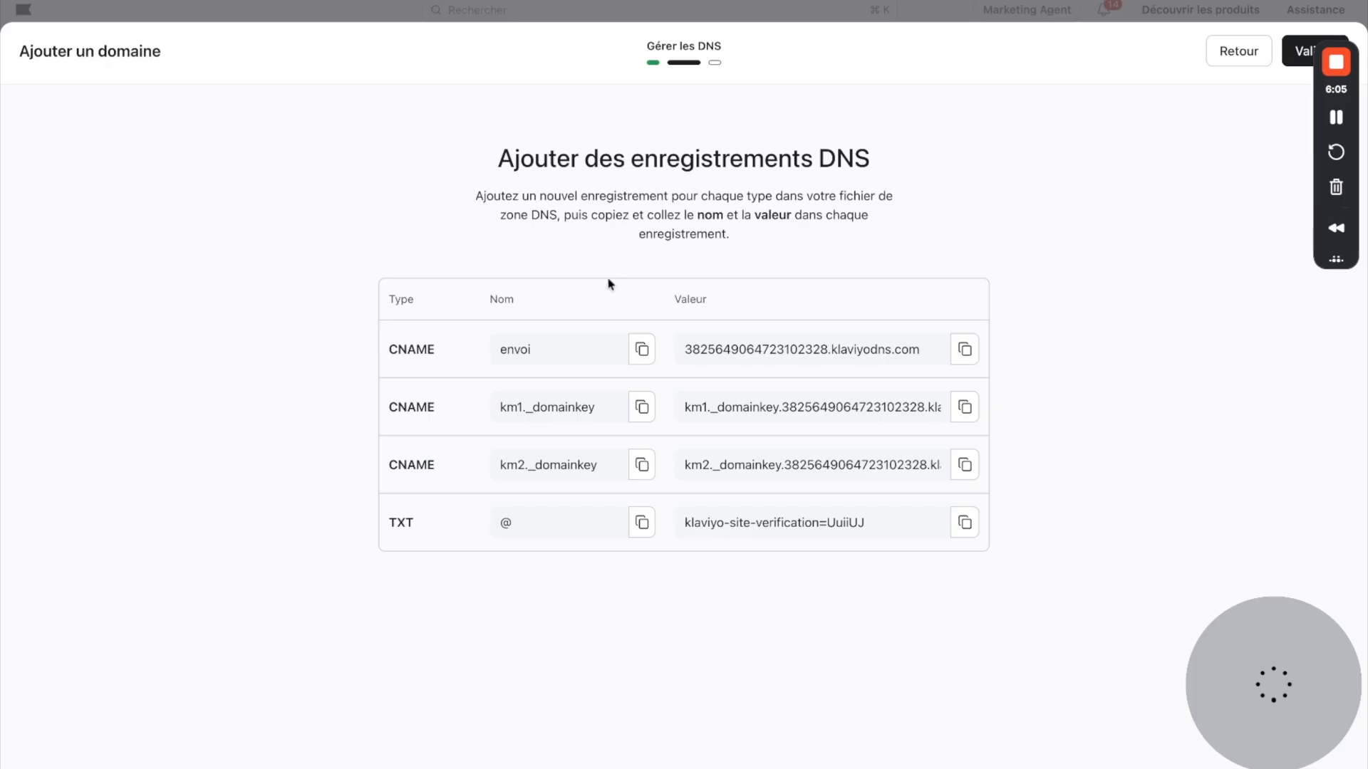
Step: Copy the envoi record's value from Klaviyo, paste it as the CNAME target in Hostinger, and add the record
left_click(964, 349)
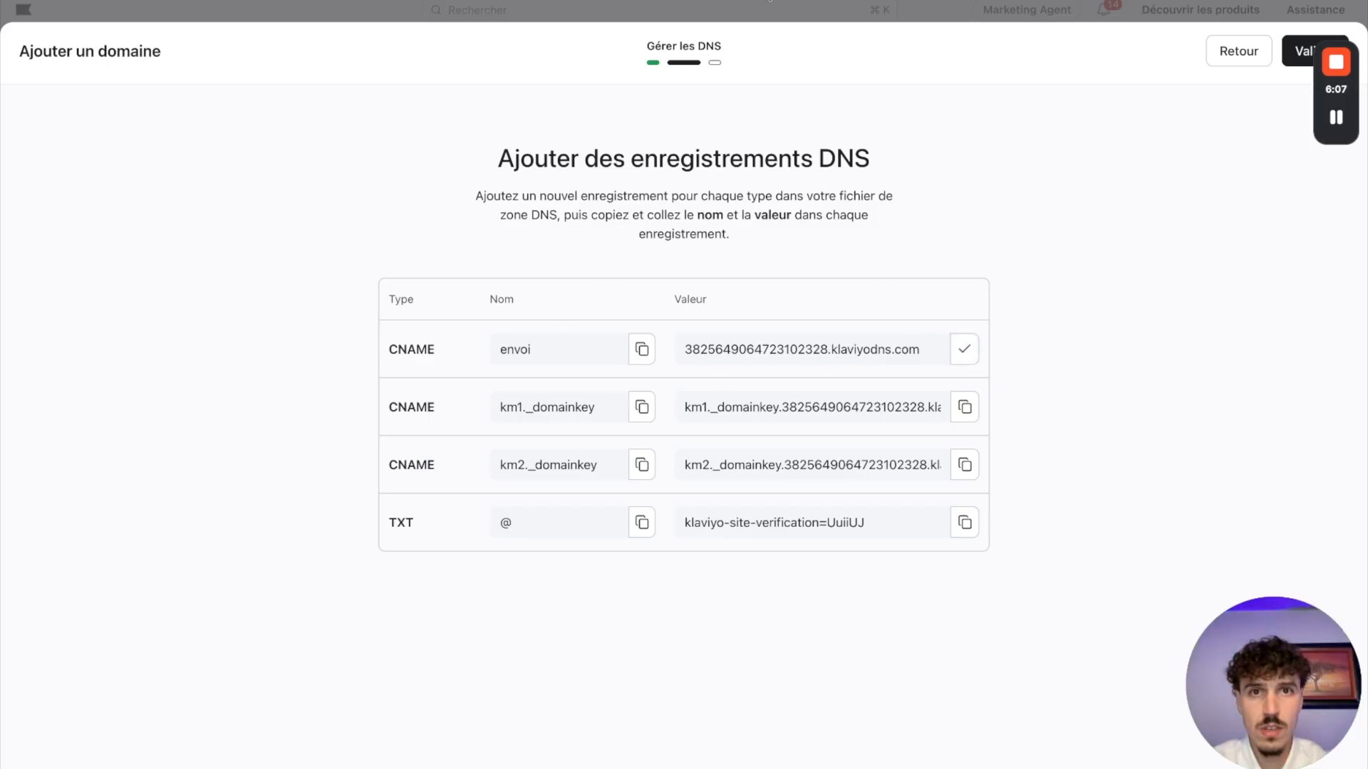
key("super+Tab")
left_click(834, 455)
key("super+v")
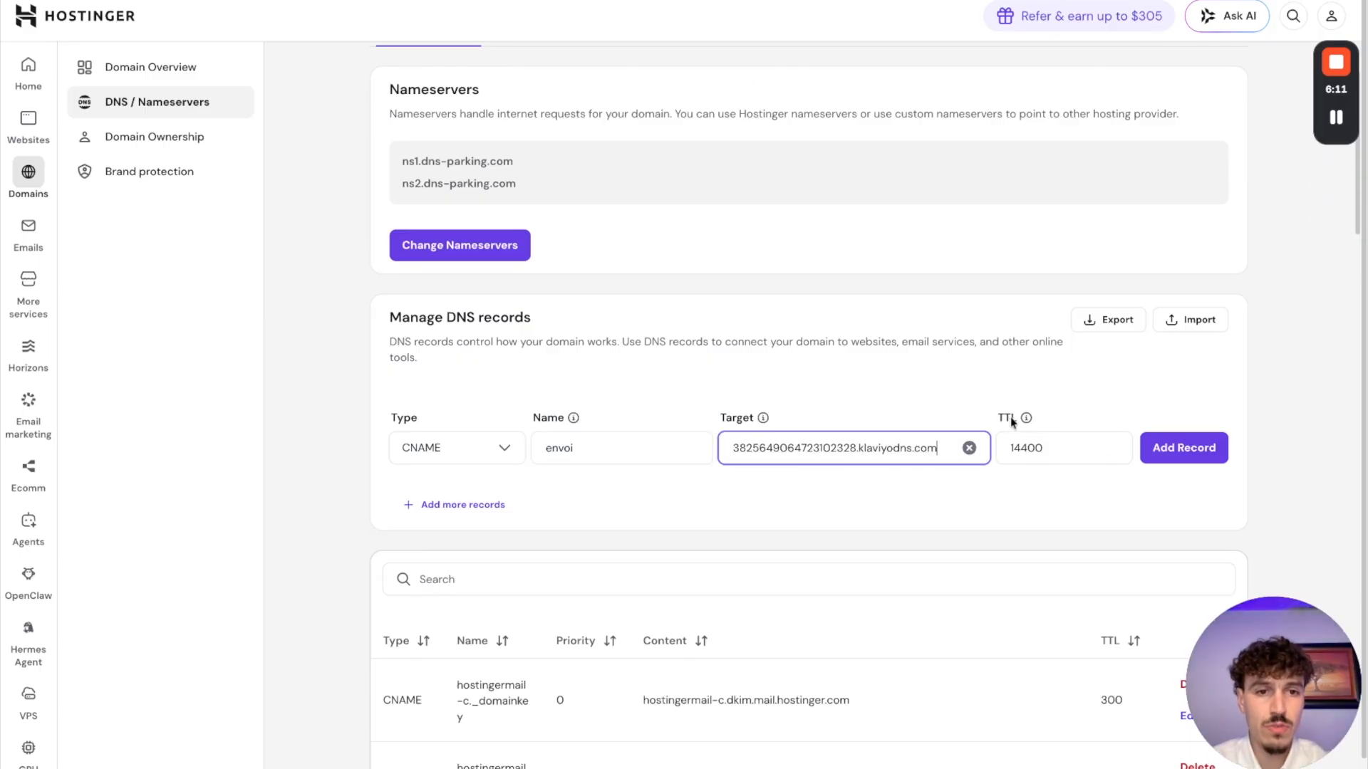
left_click(1183, 456)
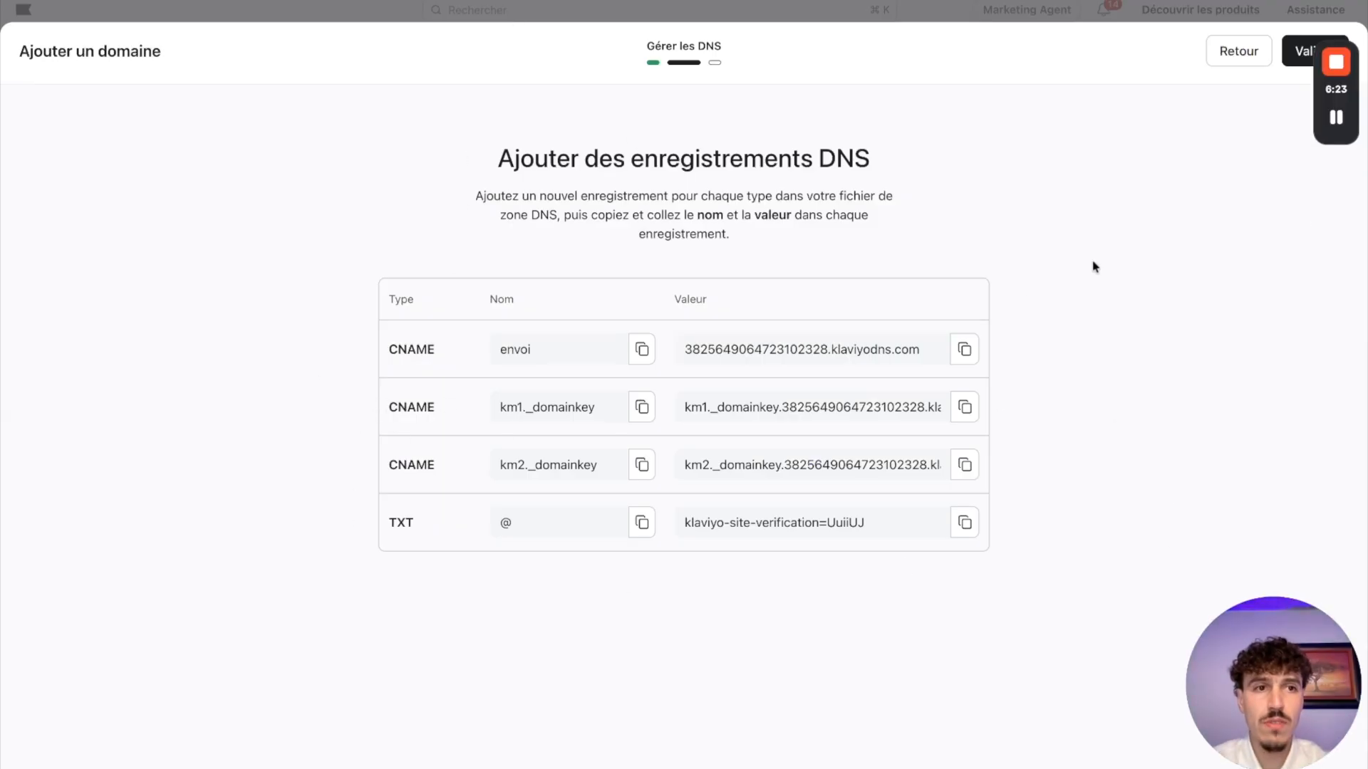
Step: Clear the pasted CNAME target in Hostinger, return to Klaviyo and validate the DNS records for the sending domain
left_click(855, 2)
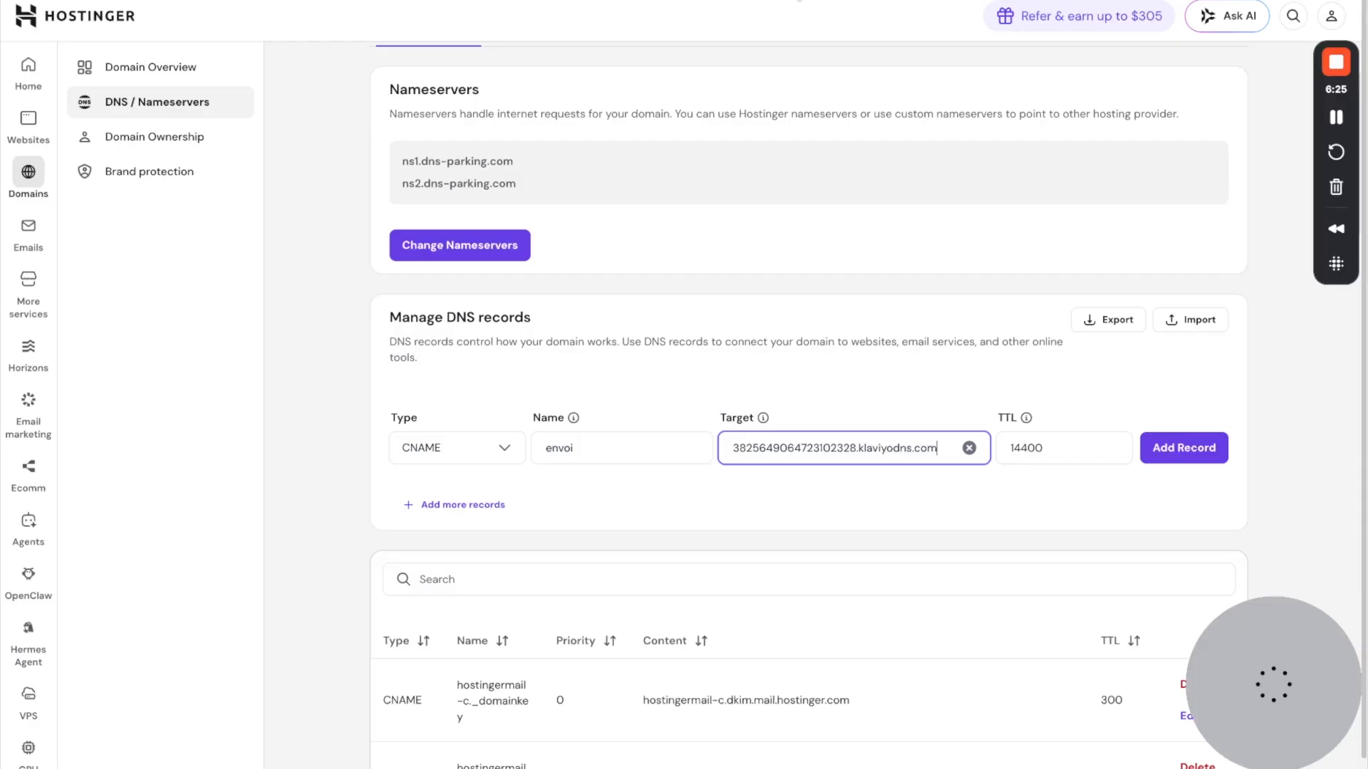
left_click(969, 447)
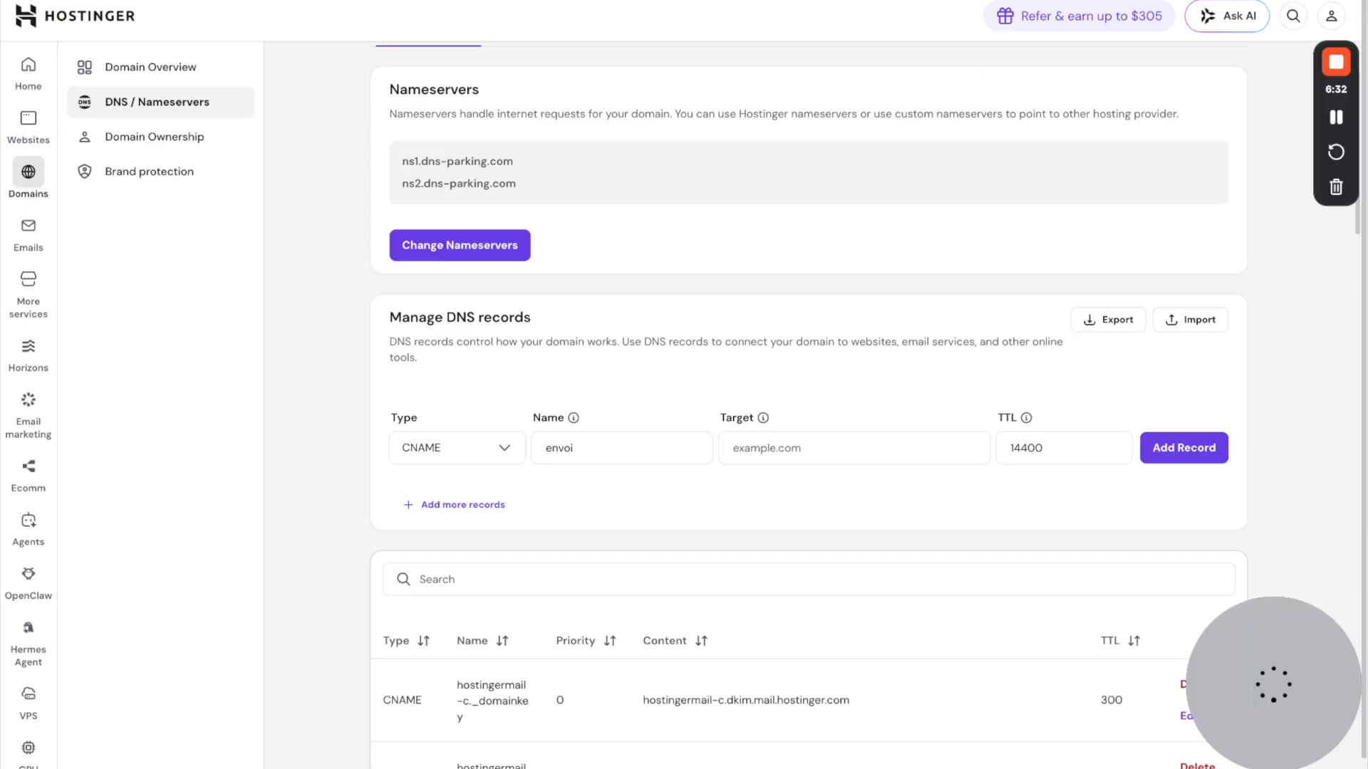
key("ctrl+Tab")
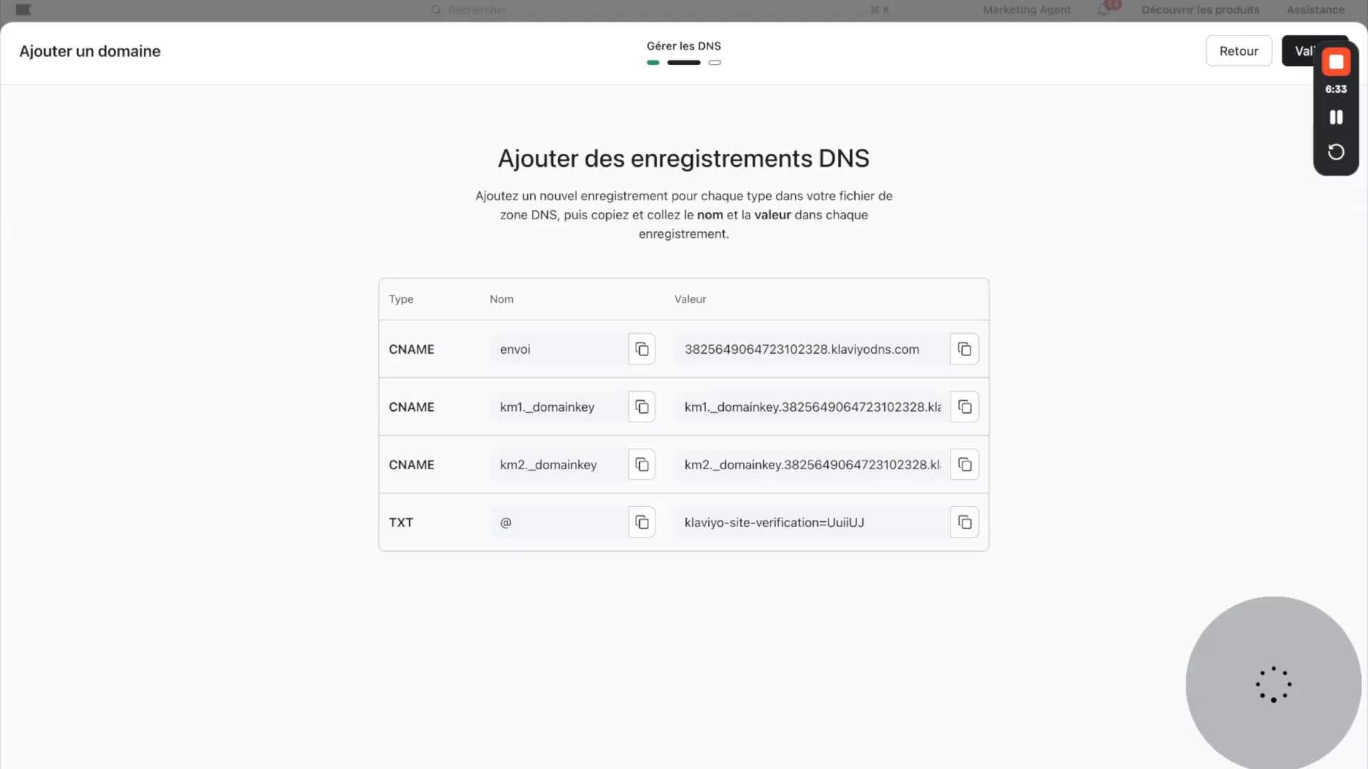
left_click(1298, 57)
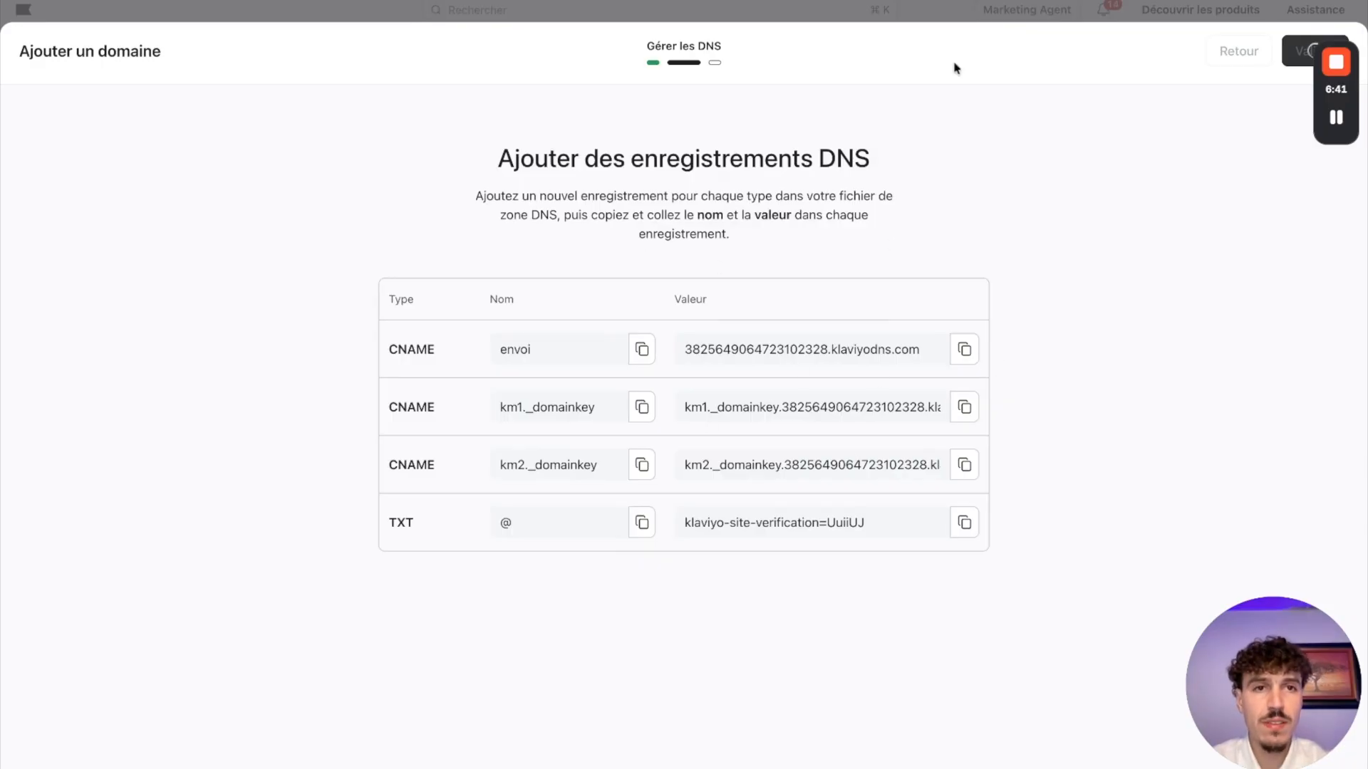
key("ctrl+Tab")
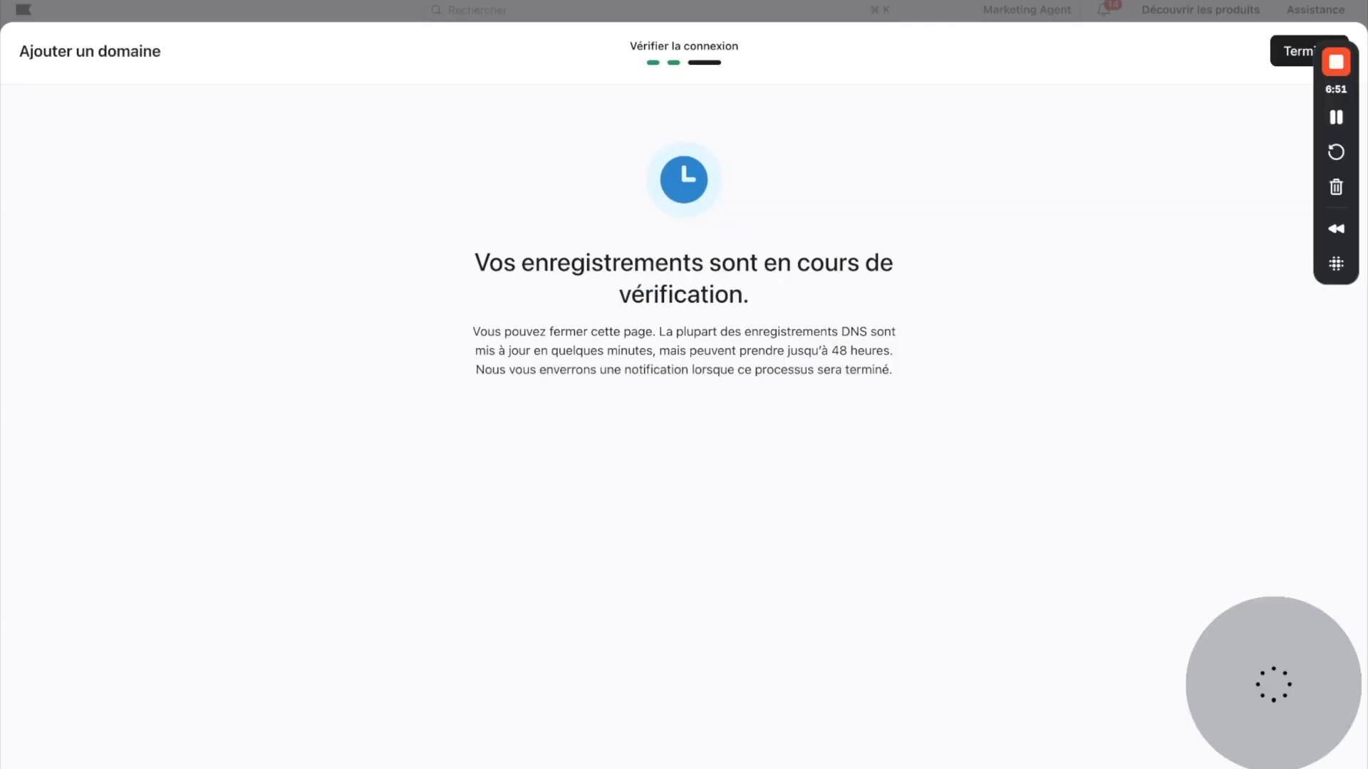
Step: Read the DNS verification notice, including how long it can take, and finish adding the domain
mouse_move(474, 264)
left_mouse_down()
mouse_move(895, 267)
mouse_move(748, 296)
left_mouse_up()
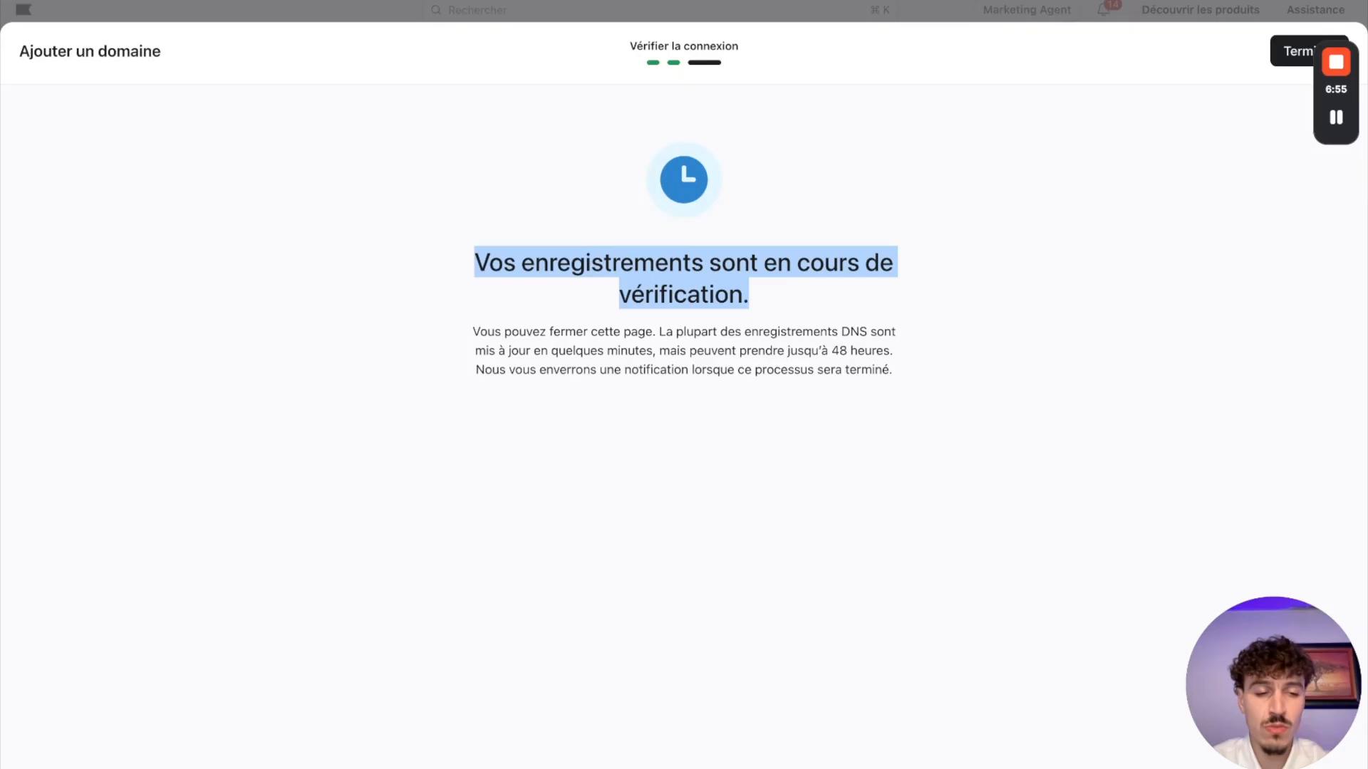
left_click(789, 306)
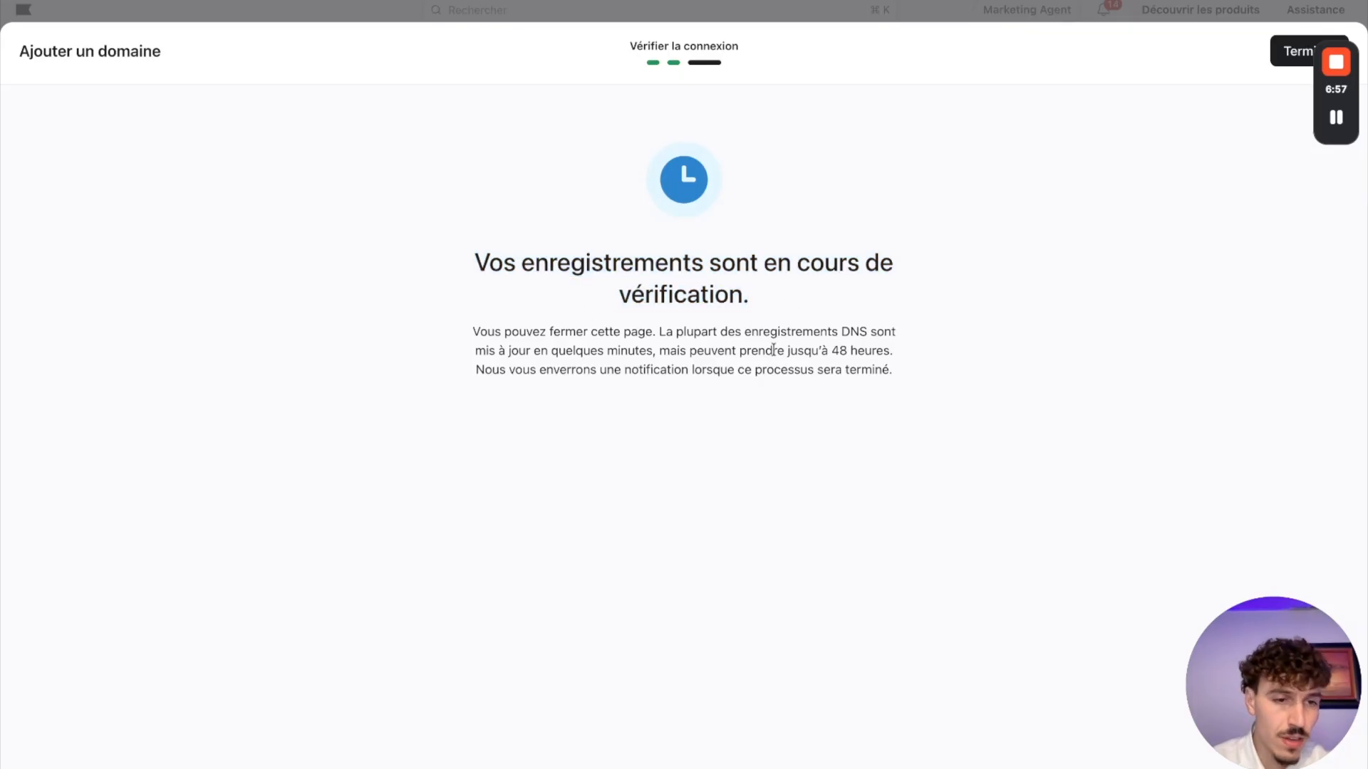
left_click_drag(832, 352, 803, 352)
left_click(904, 351)
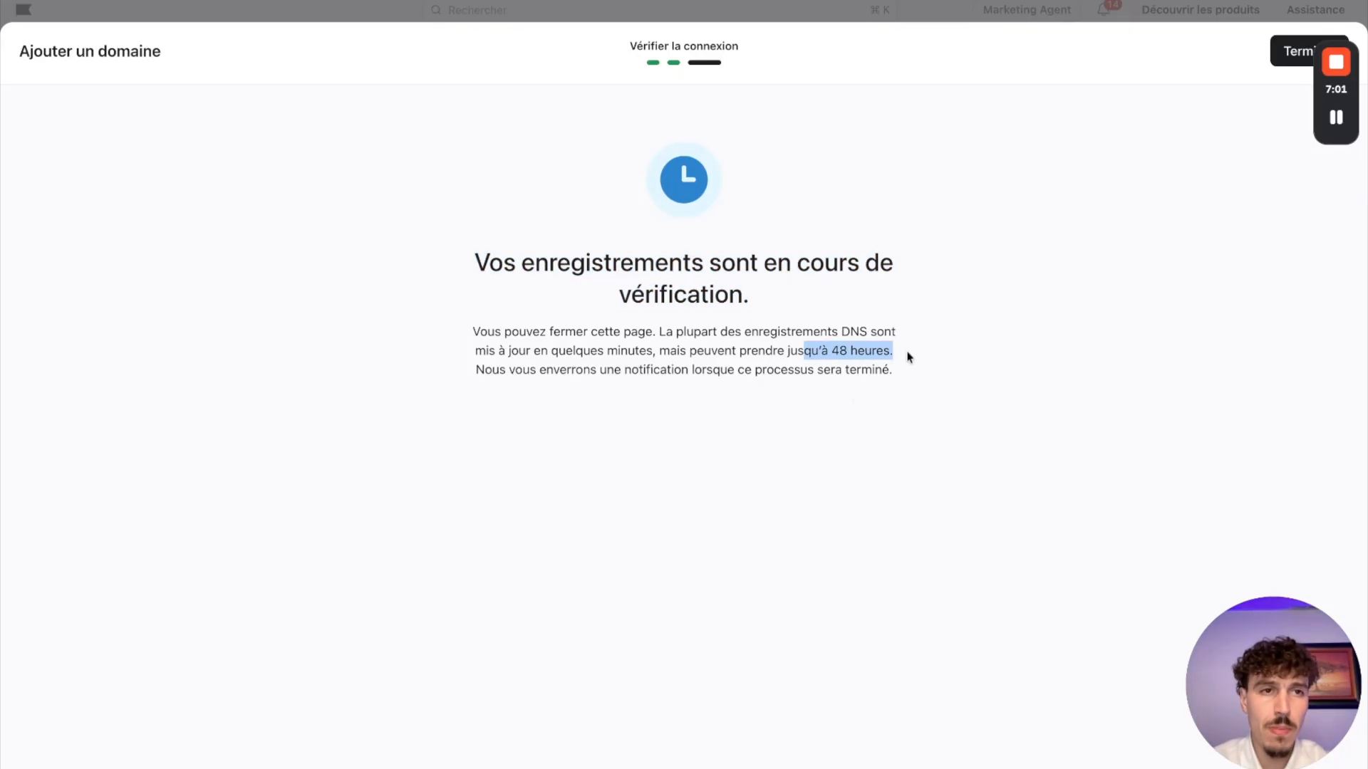
left_click(1275, 56)
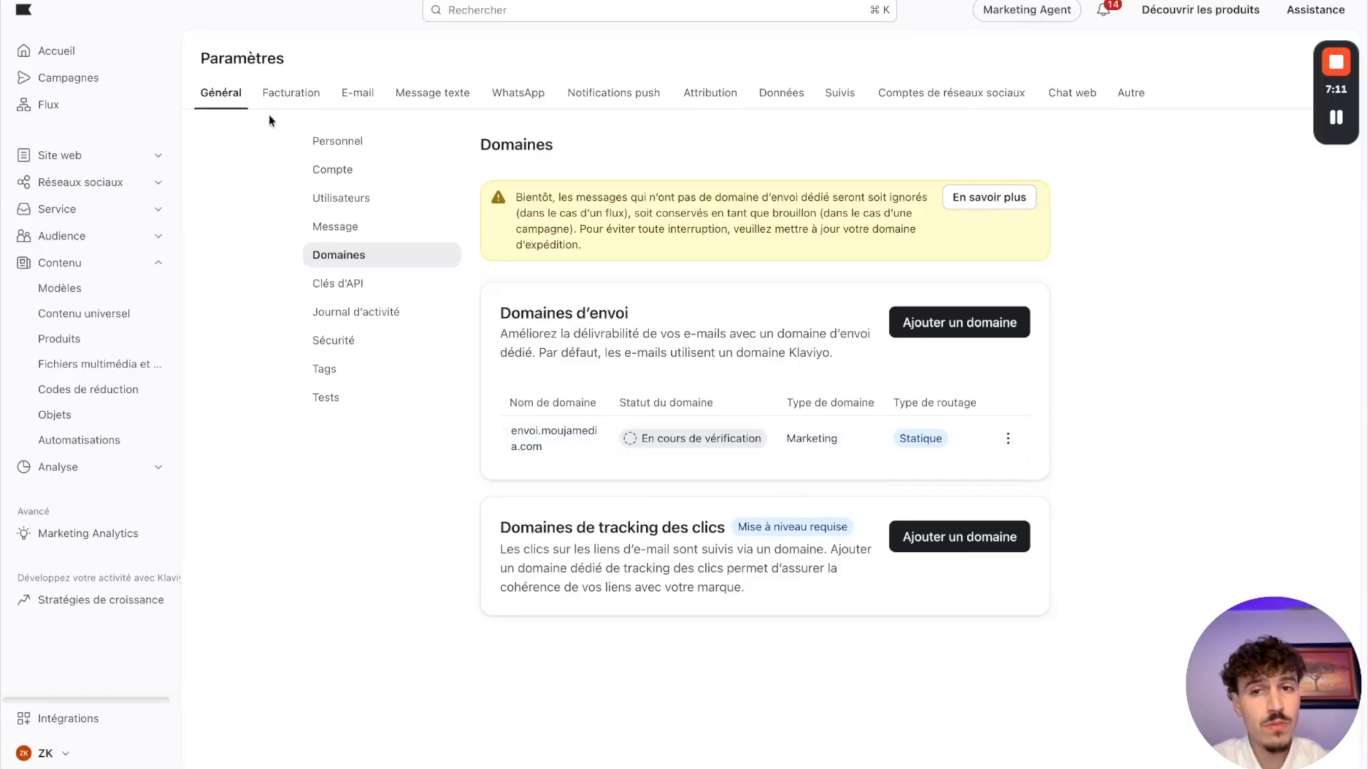
Step: Check the default sender e-mail address in the account settings, and look through the Message, Domains, API keys and activity log settings
left_click(352, 179)
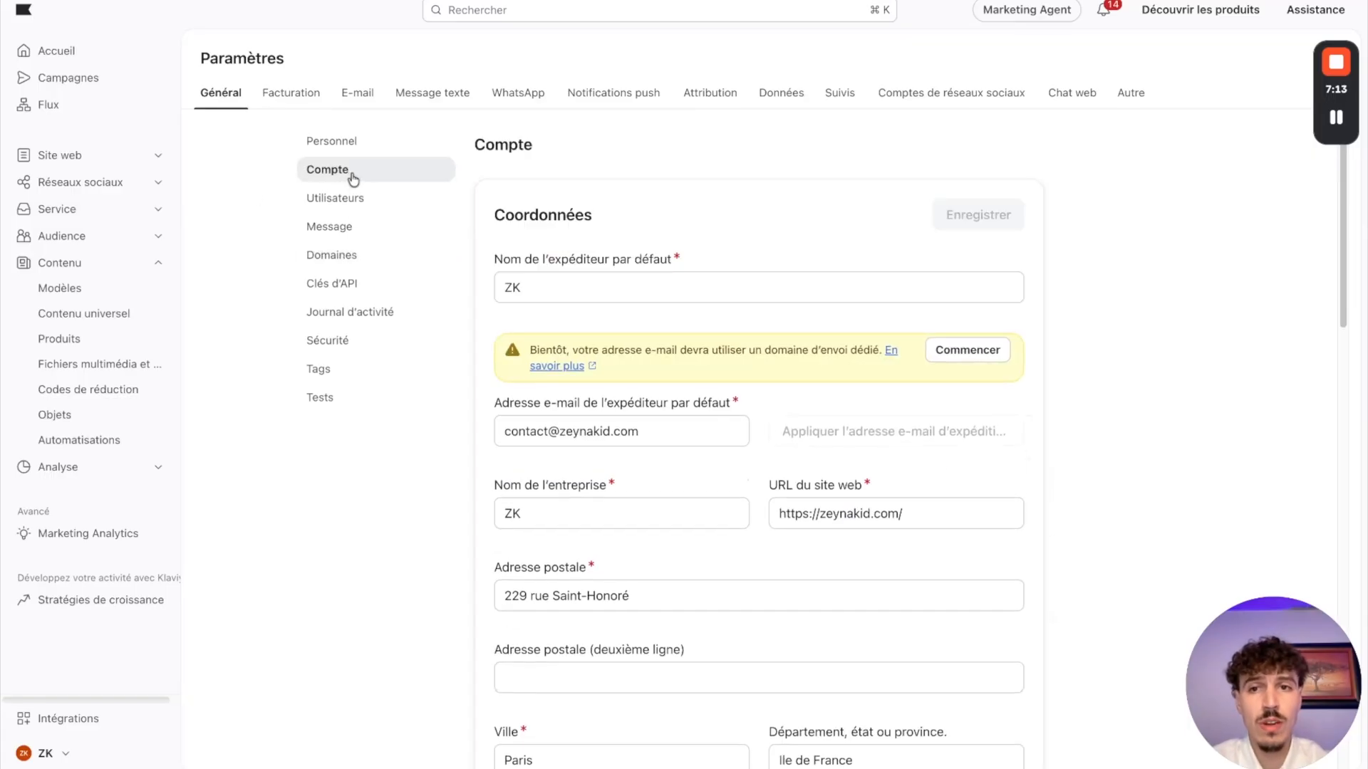
left_click_drag(669, 436, 171, 438)
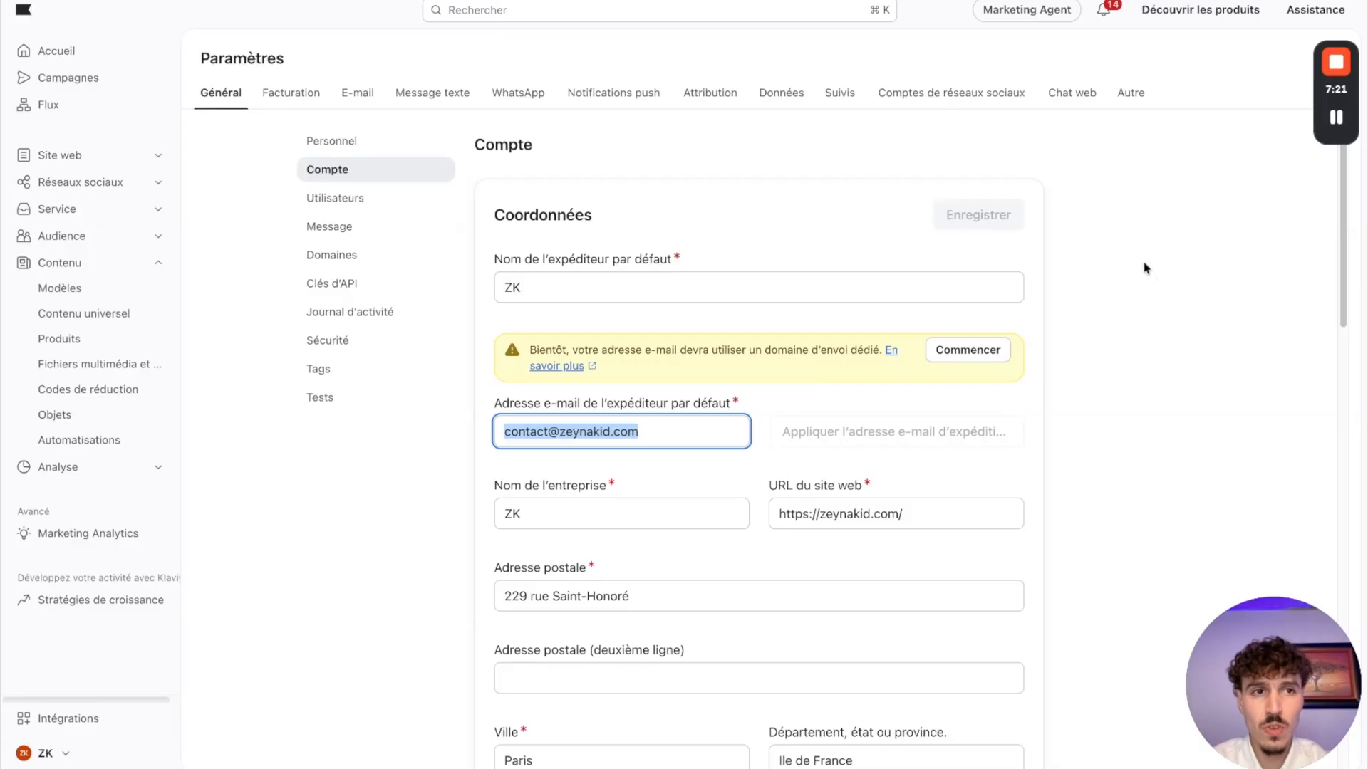
left_click(347, 225)
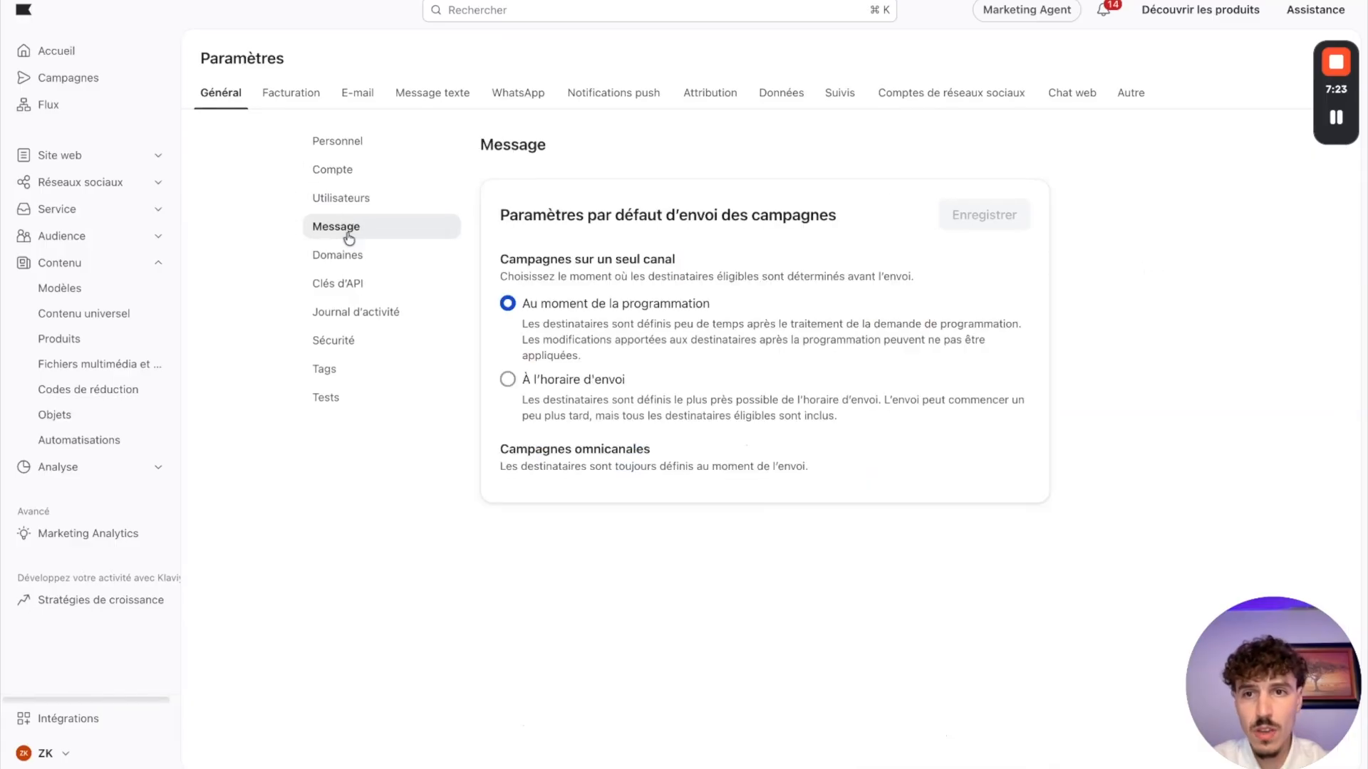
left_click(342, 257)
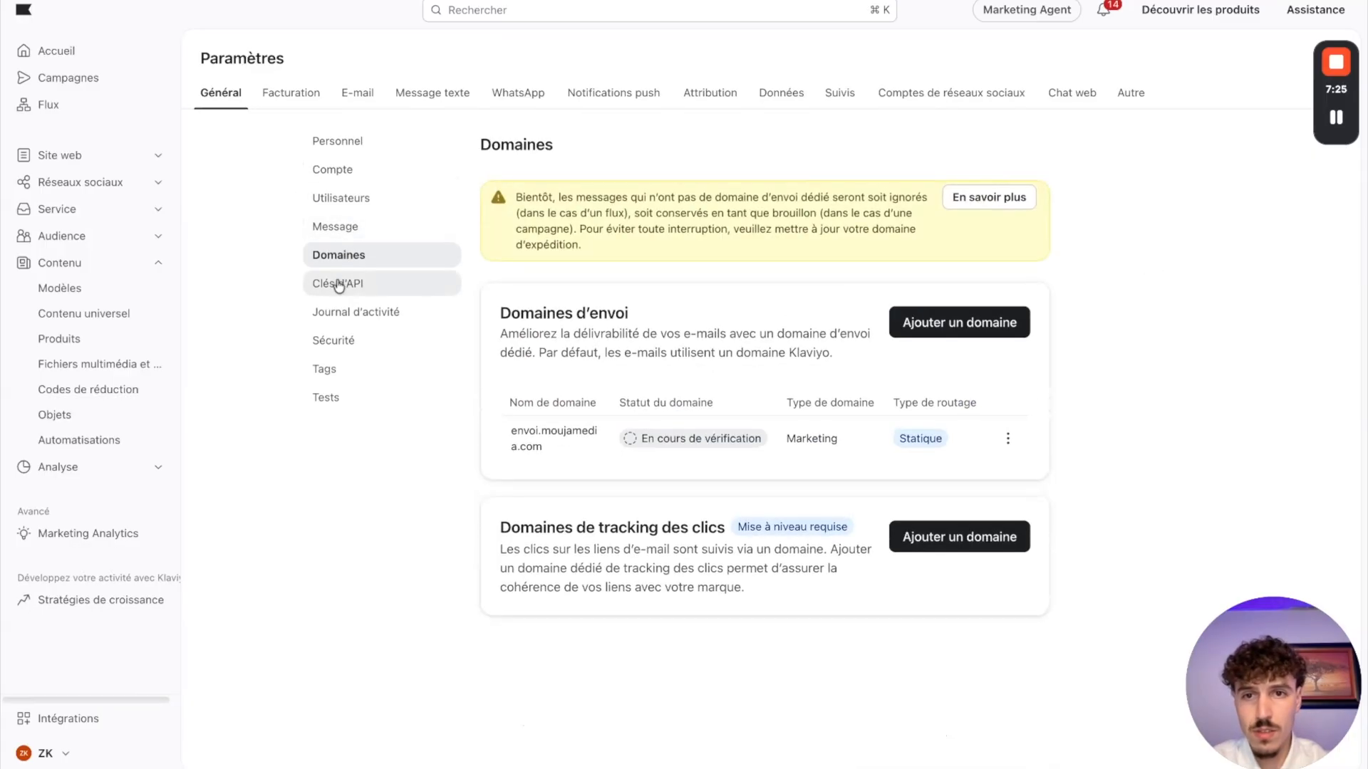
left_click(339, 284)
left_click(330, 317)
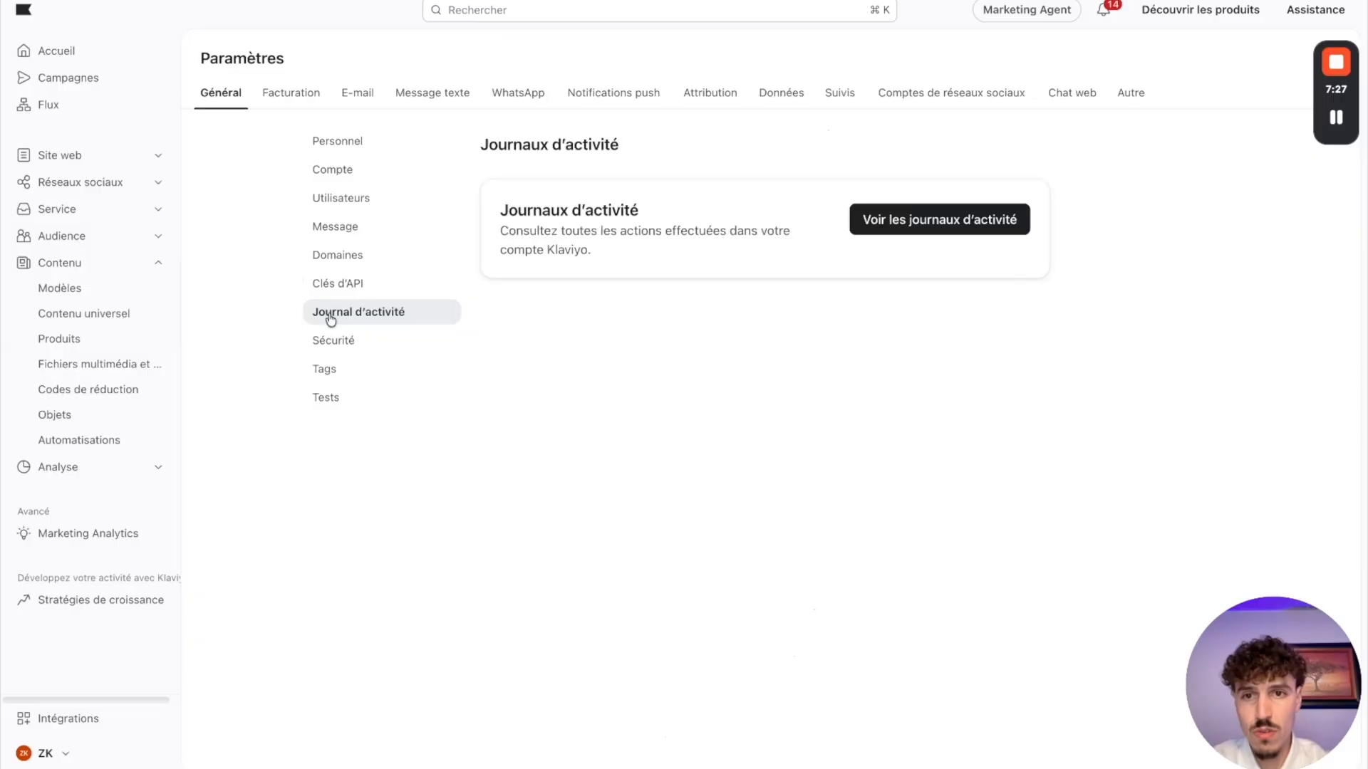
Step: Examine the account's security settings, including the multi-factor authentication methods, and look at the Tags and Tests settings
left_click(339, 338)
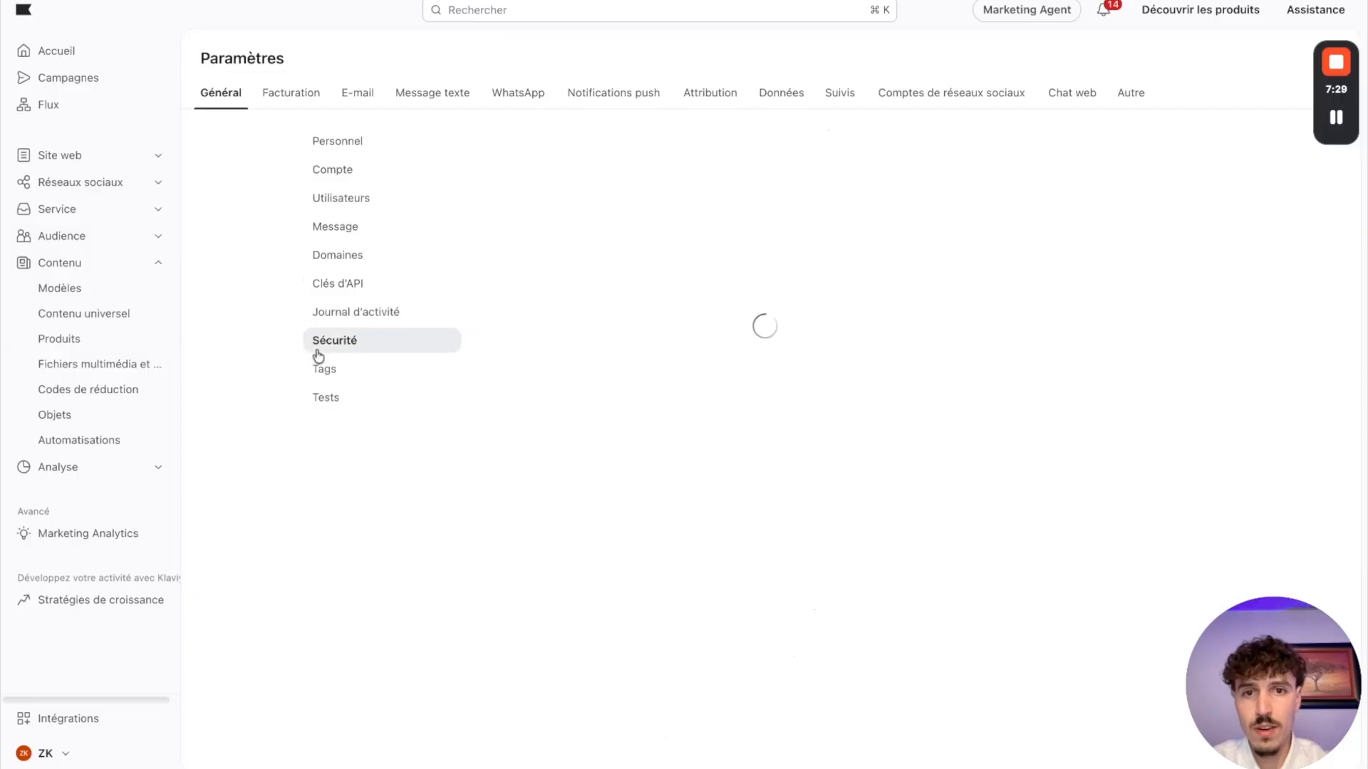
scroll(730, 283, "down", 7)
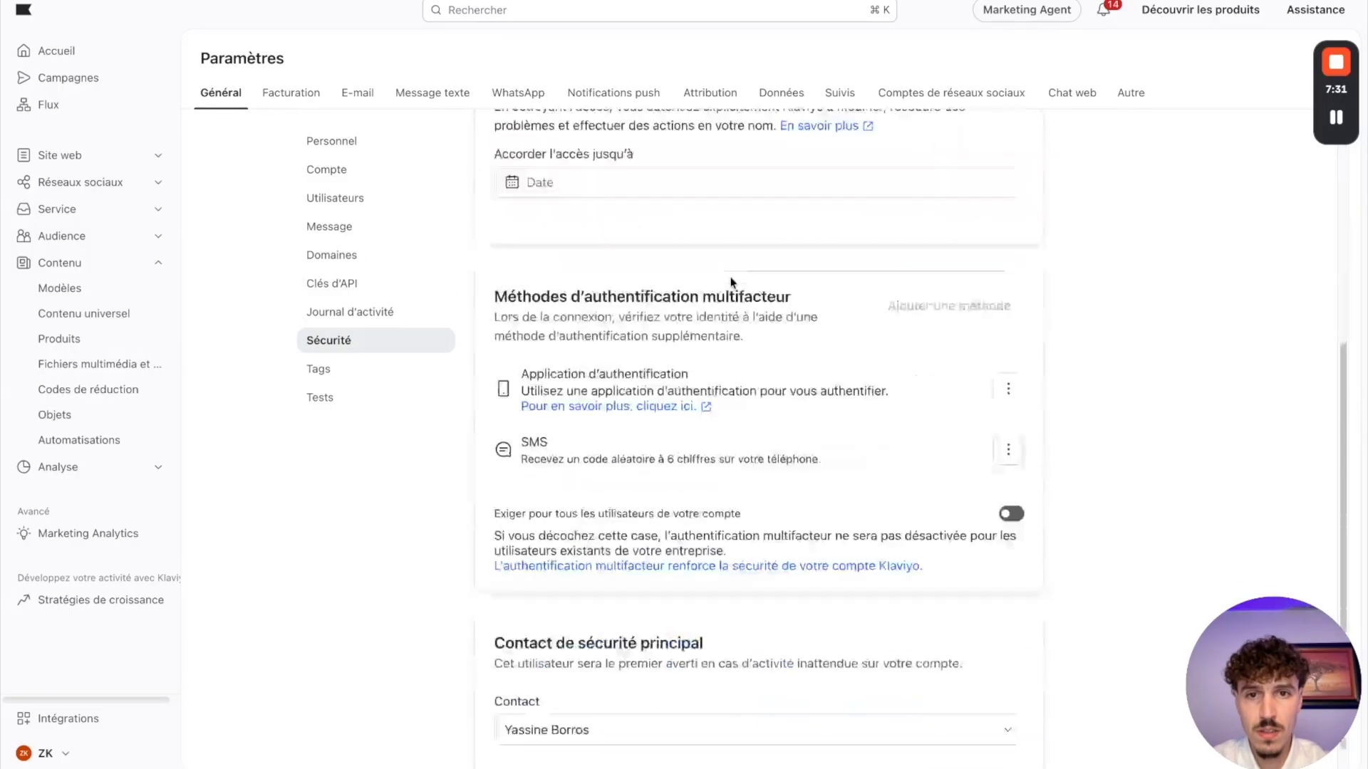
scroll(731, 283, "up", 4)
scroll(335, 382, "up", 3)
scroll(662, 420, "down", 5)
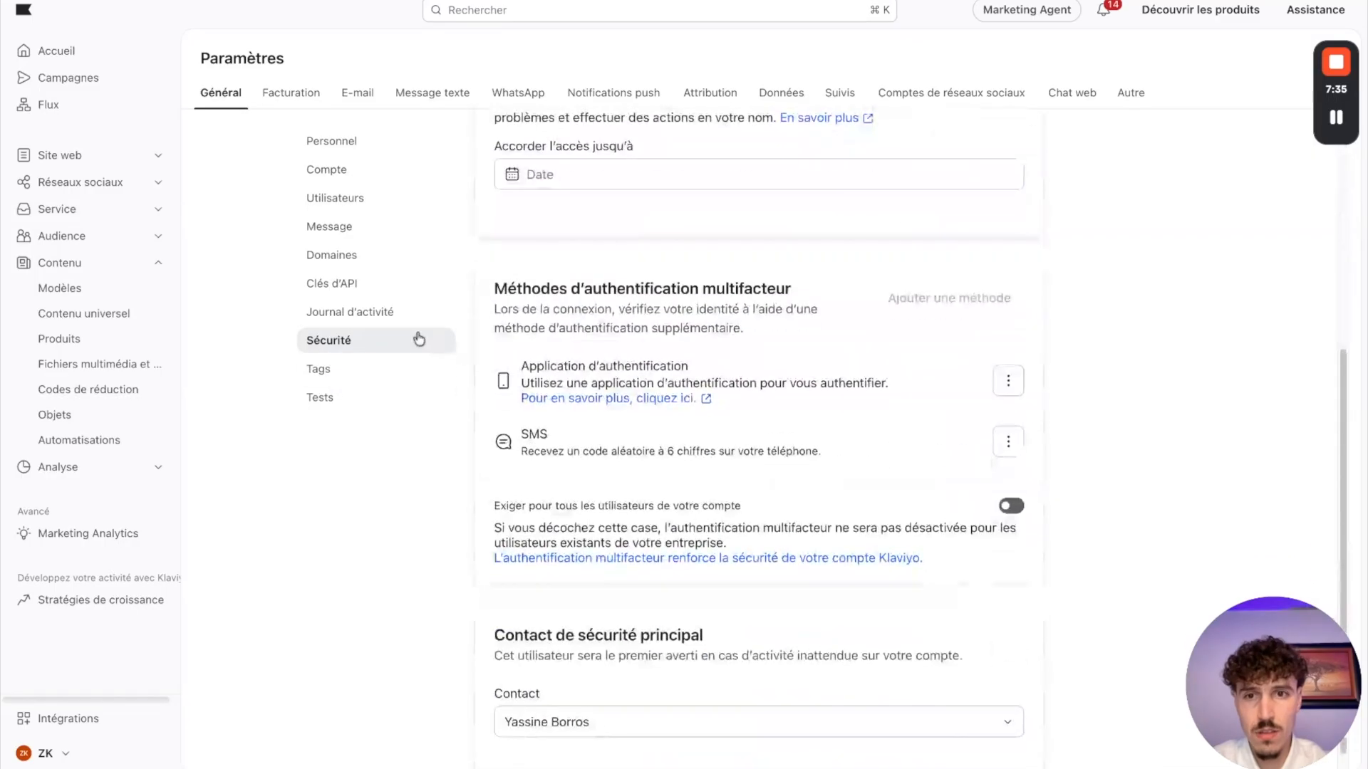
left_click(350, 367)
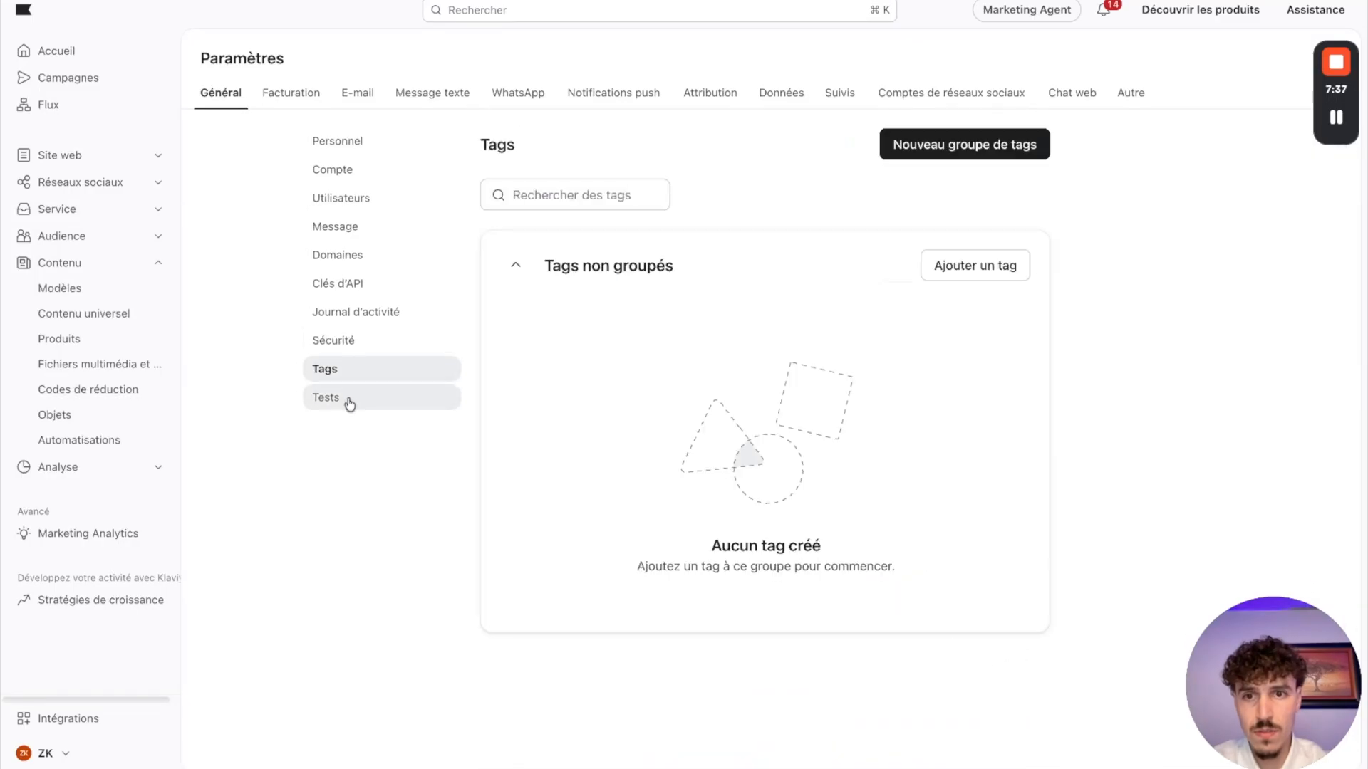
left_click(347, 397)
left_click(347, 353)
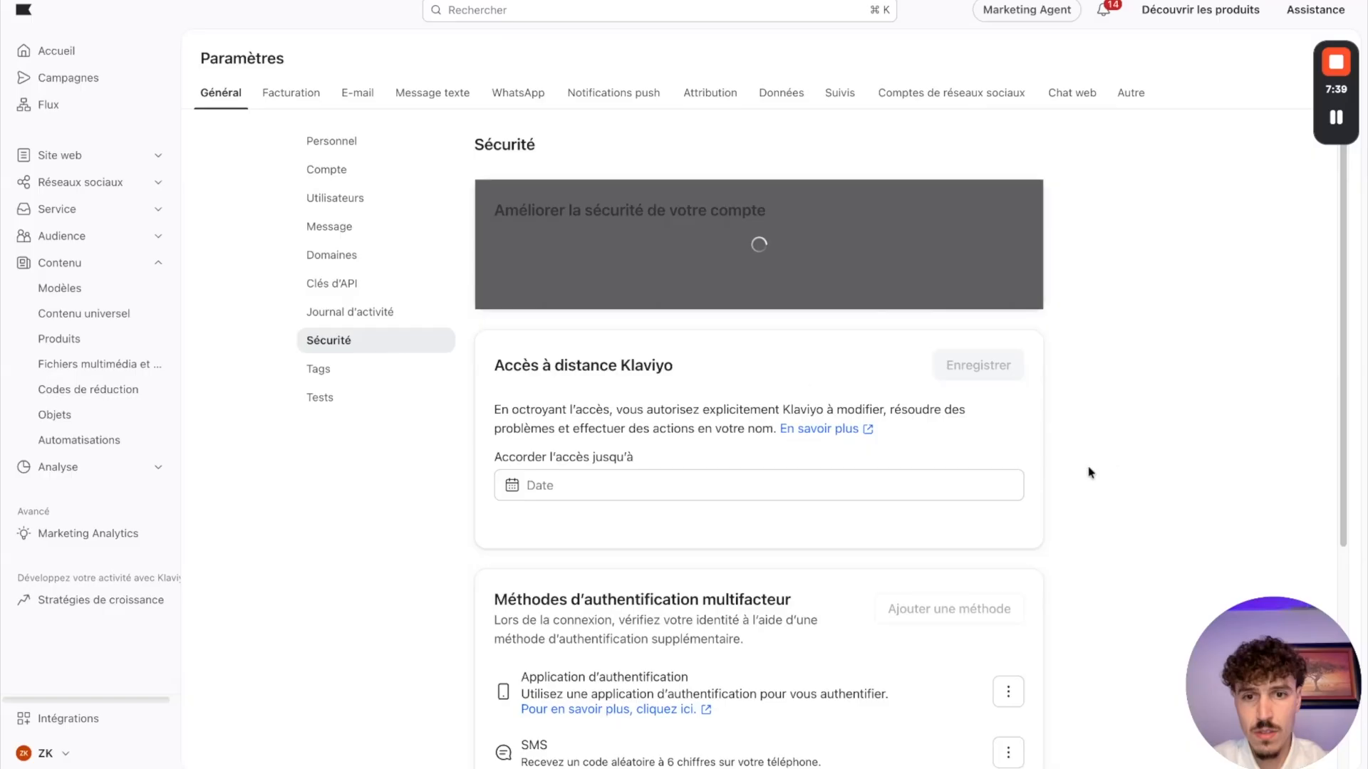
scroll(1069, 472, "down", 5)
scroll(712, 470, "up", 5)
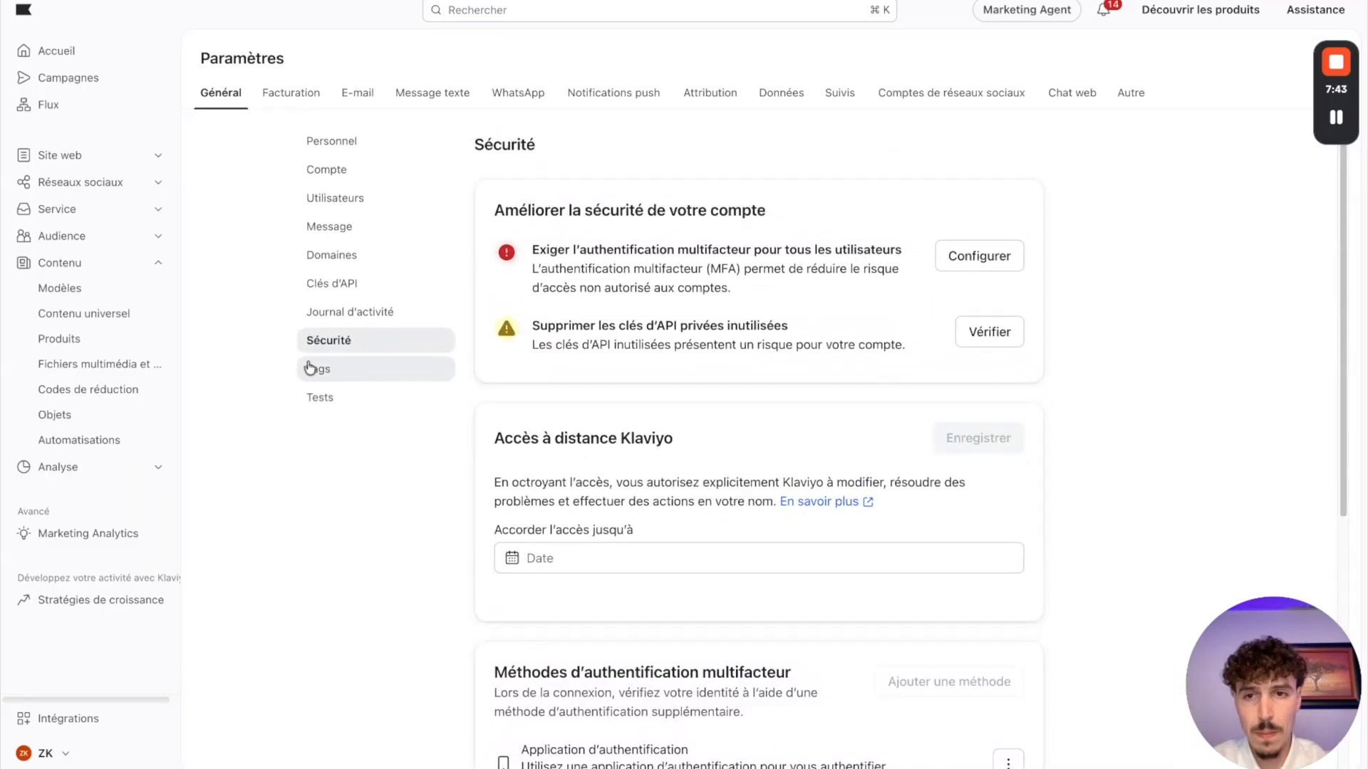
Step: Examine the default subscription settings for the API keys, trying Double opt-in and returning to Opt-in unique without saving
left_click(343, 310)
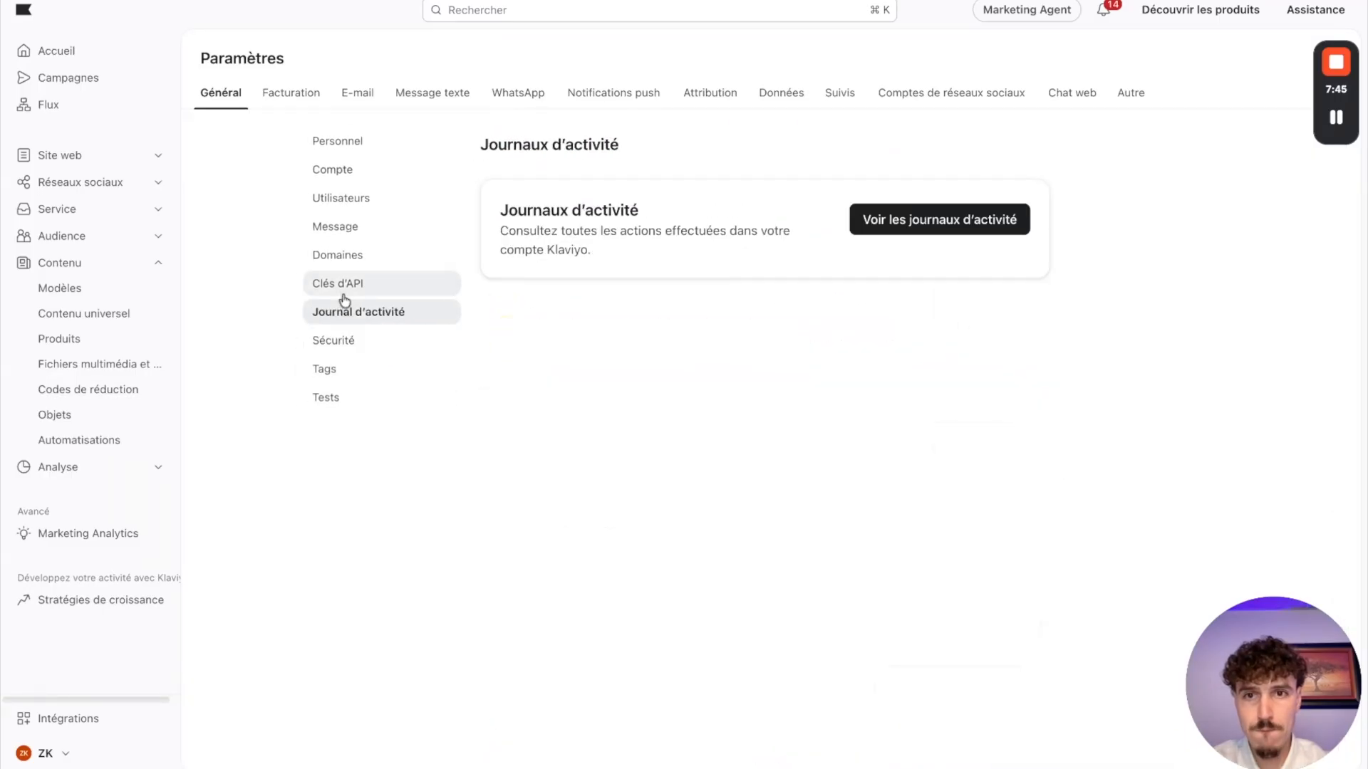
left_click(341, 289)
scroll(848, 333, "down", 8)
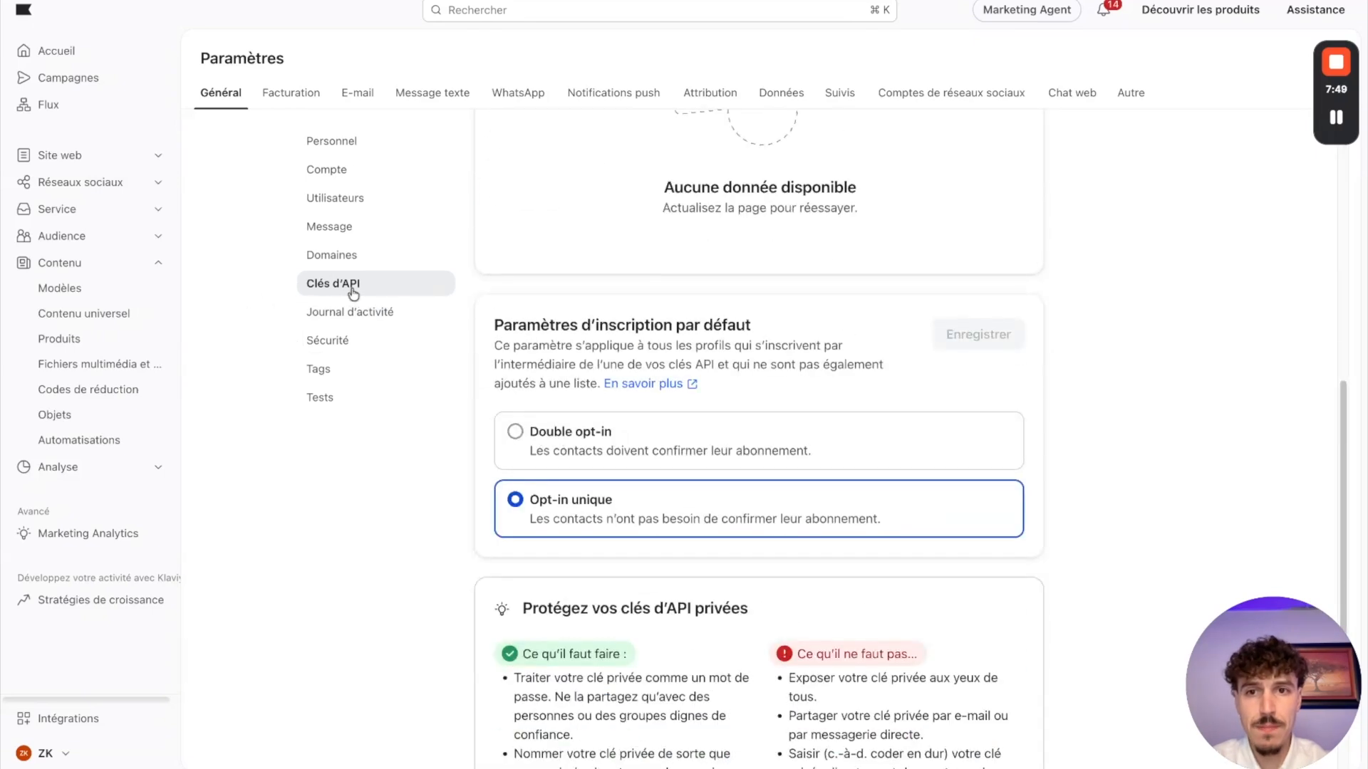
scroll(812, 391, "down", 3)
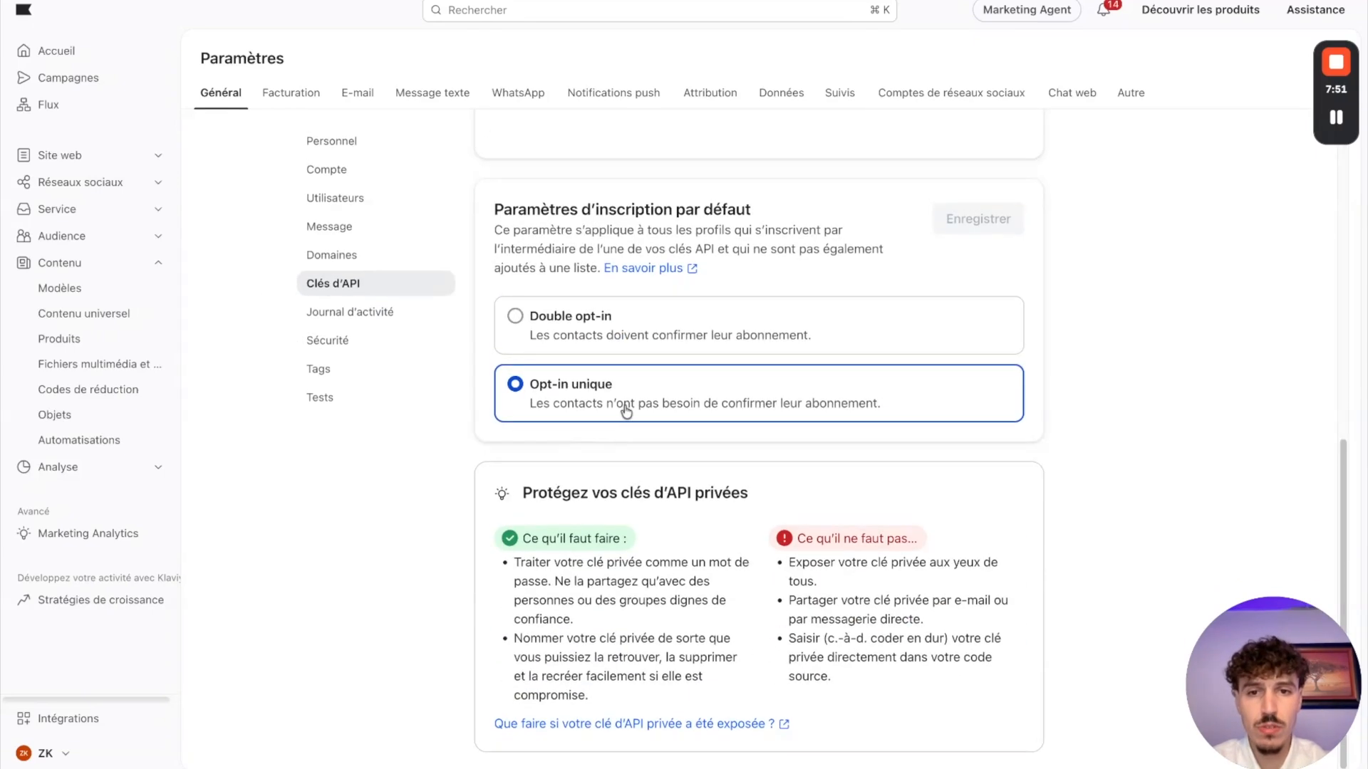
left_click_drag(525, 209, 736, 209)
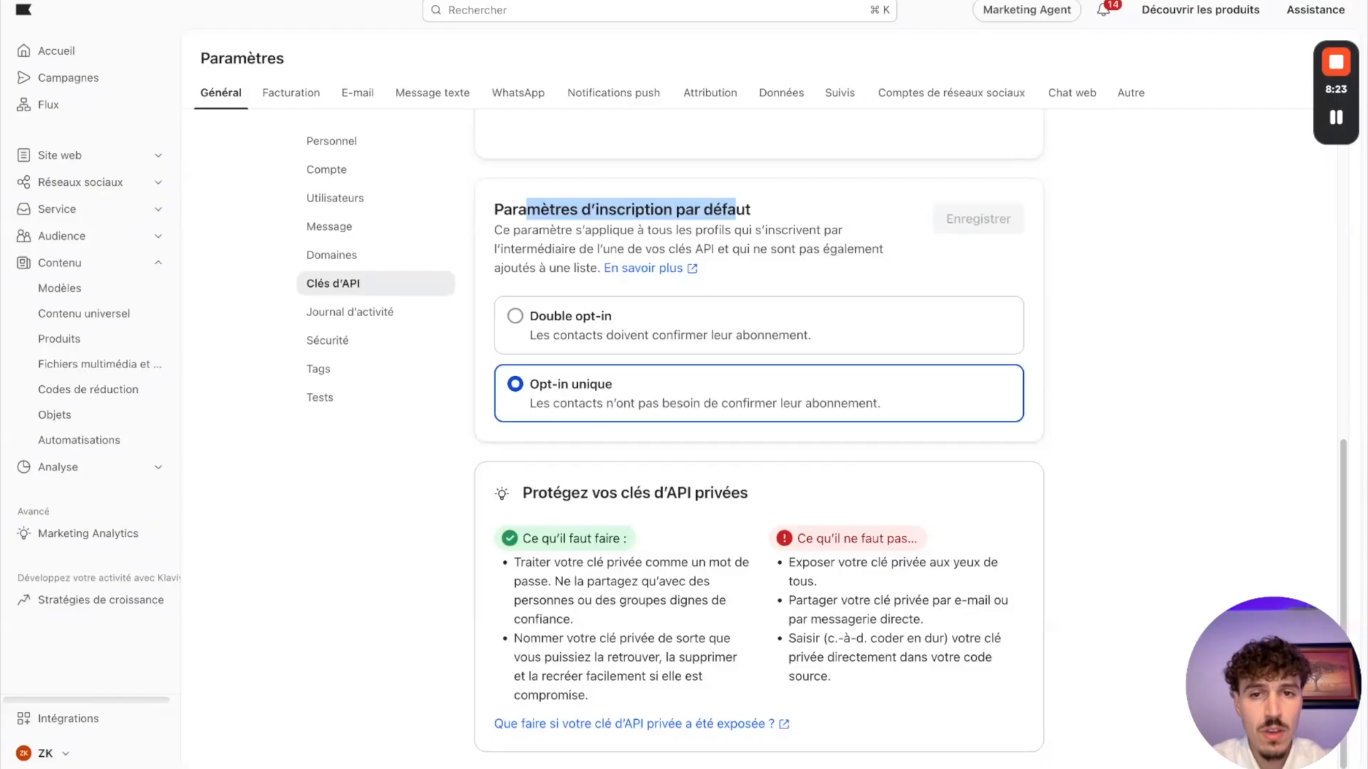
left_click(514, 316)
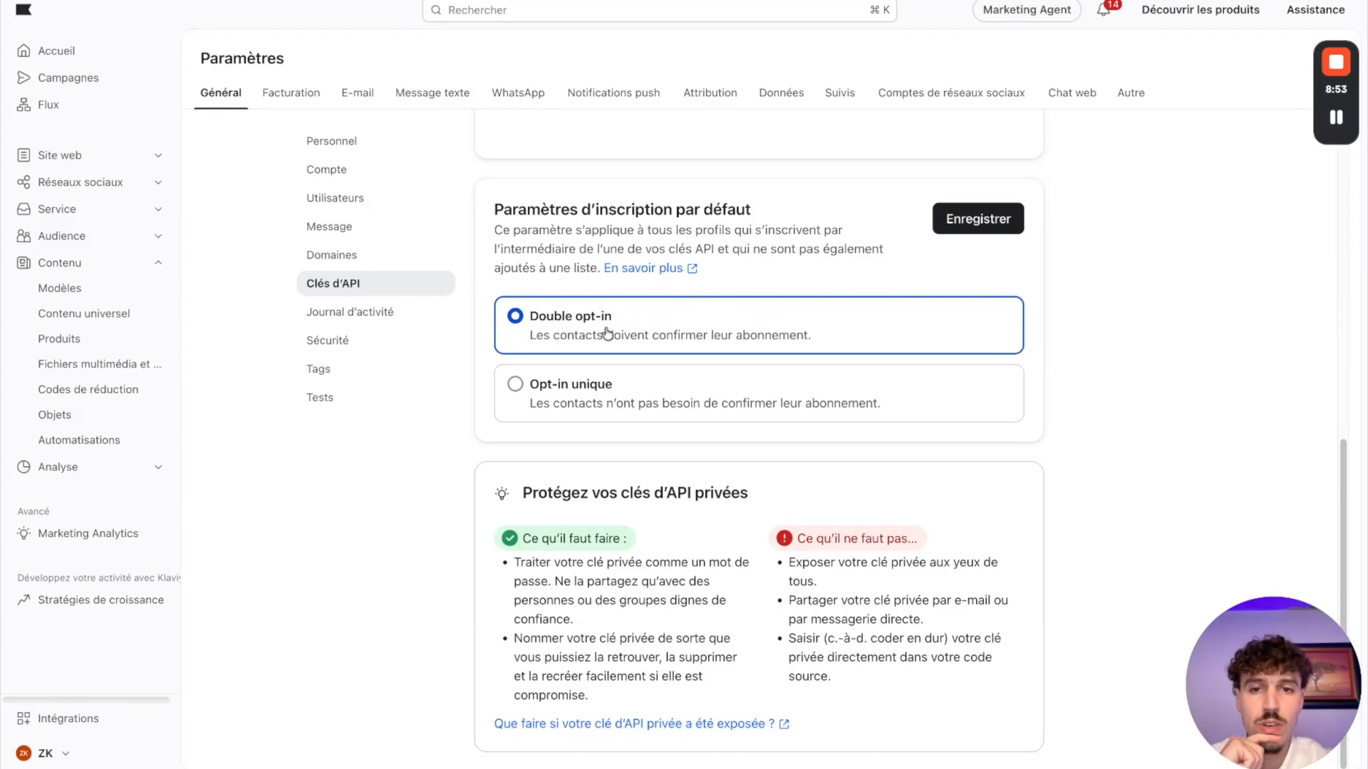
left_click(517, 388)
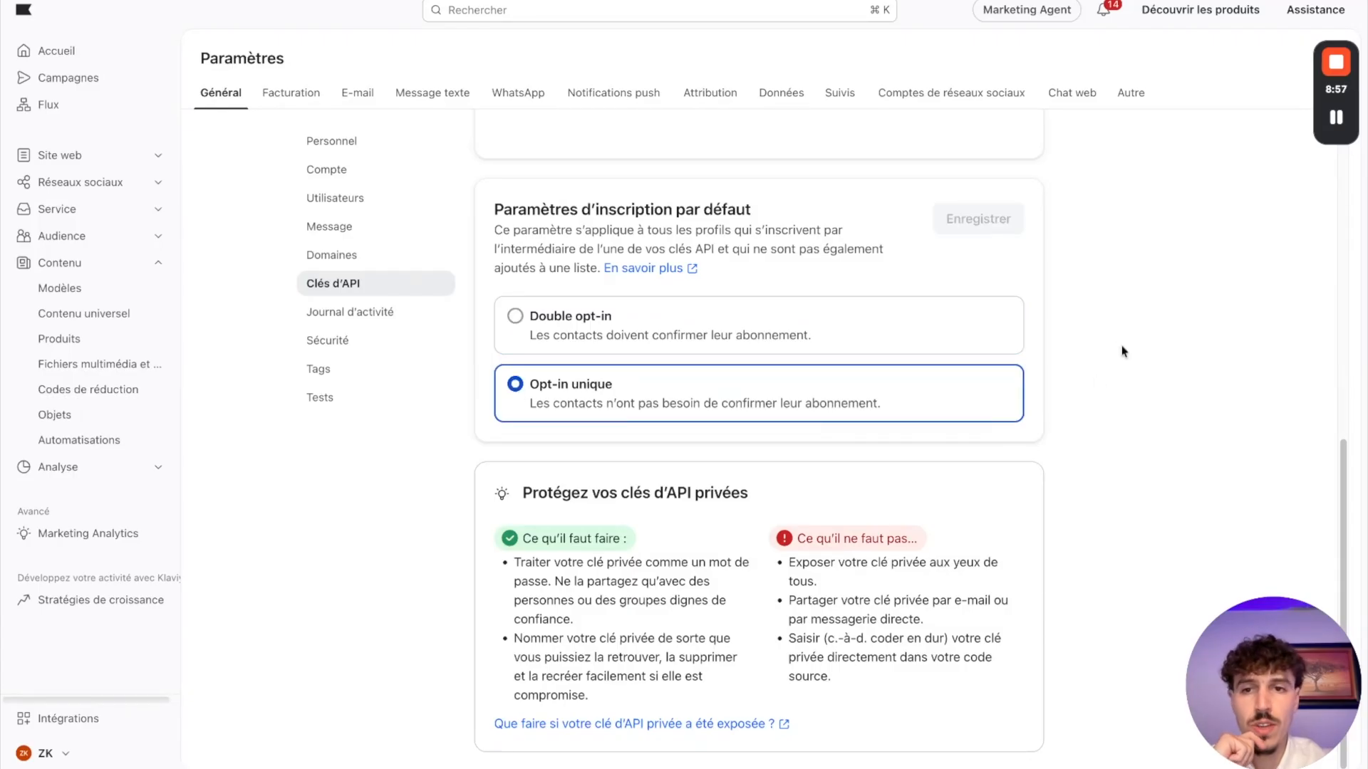
Step: Look through the remaining settings, from the general sections and billing across each channel to the consent pages under Autre
left_click(339, 315)
left_click(335, 341)
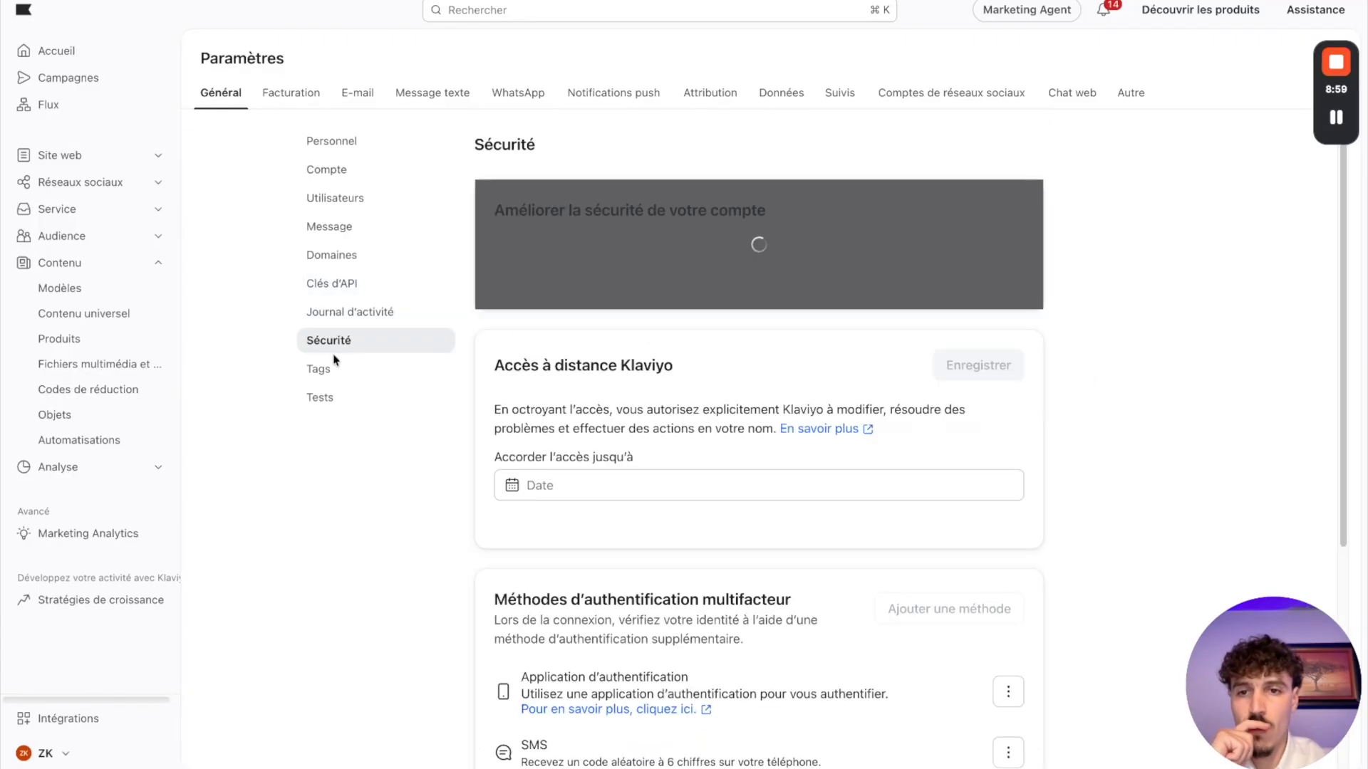
left_click(322, 369)
left_click(320, 398)
left_click(301, 105)
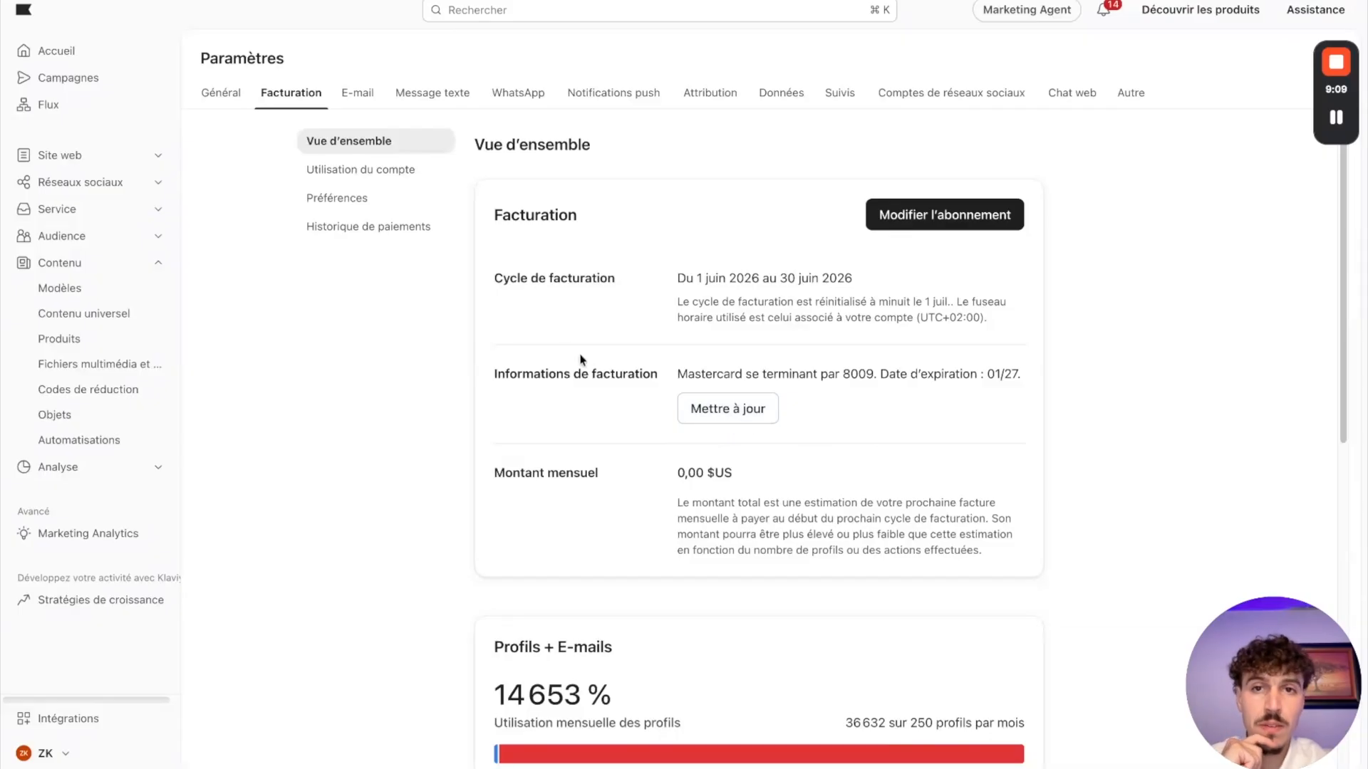
left_click(365, 97)
left_click(428, 96)
left_click(537, 105)
left_click(611, 98)
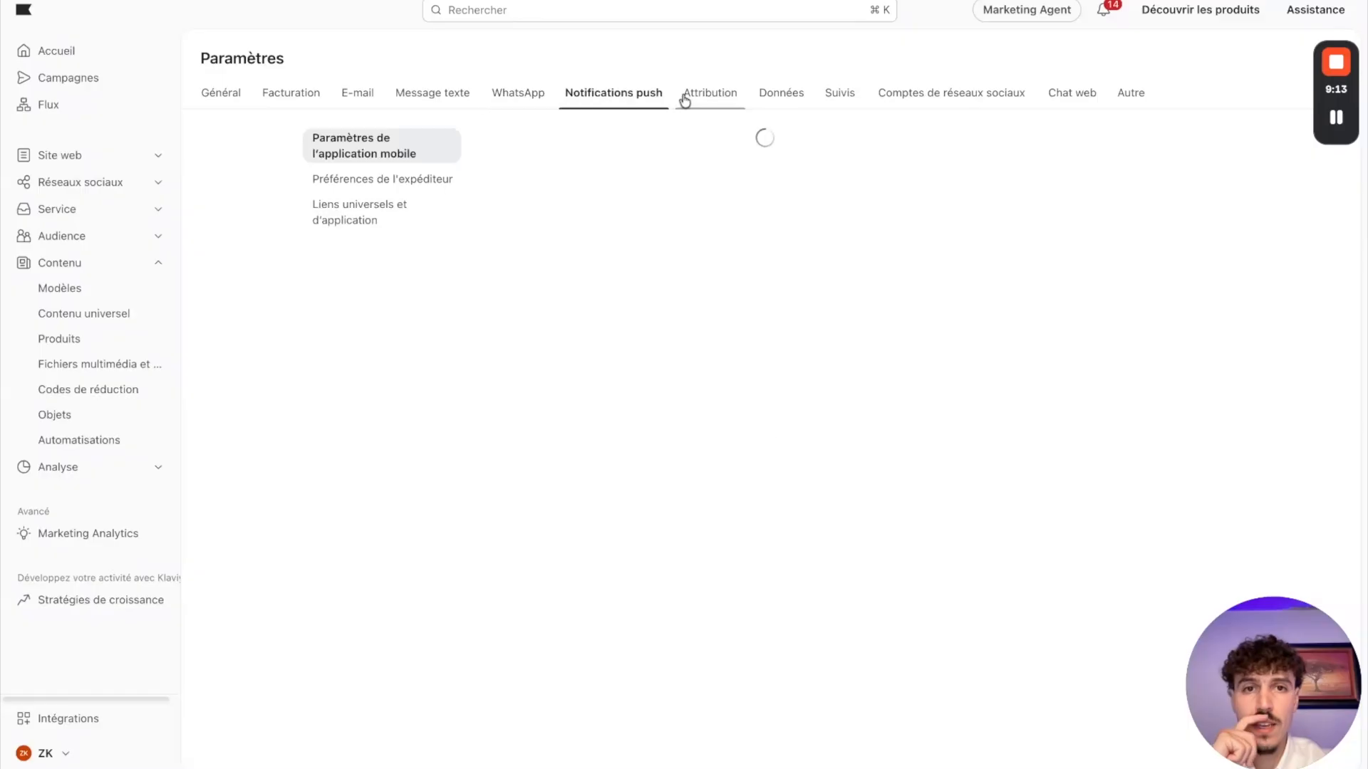
left_click(712, 96)
left_click(769, 103)
left_click(850, 104)
left_click(965, 105)
left_click(1098, 104)
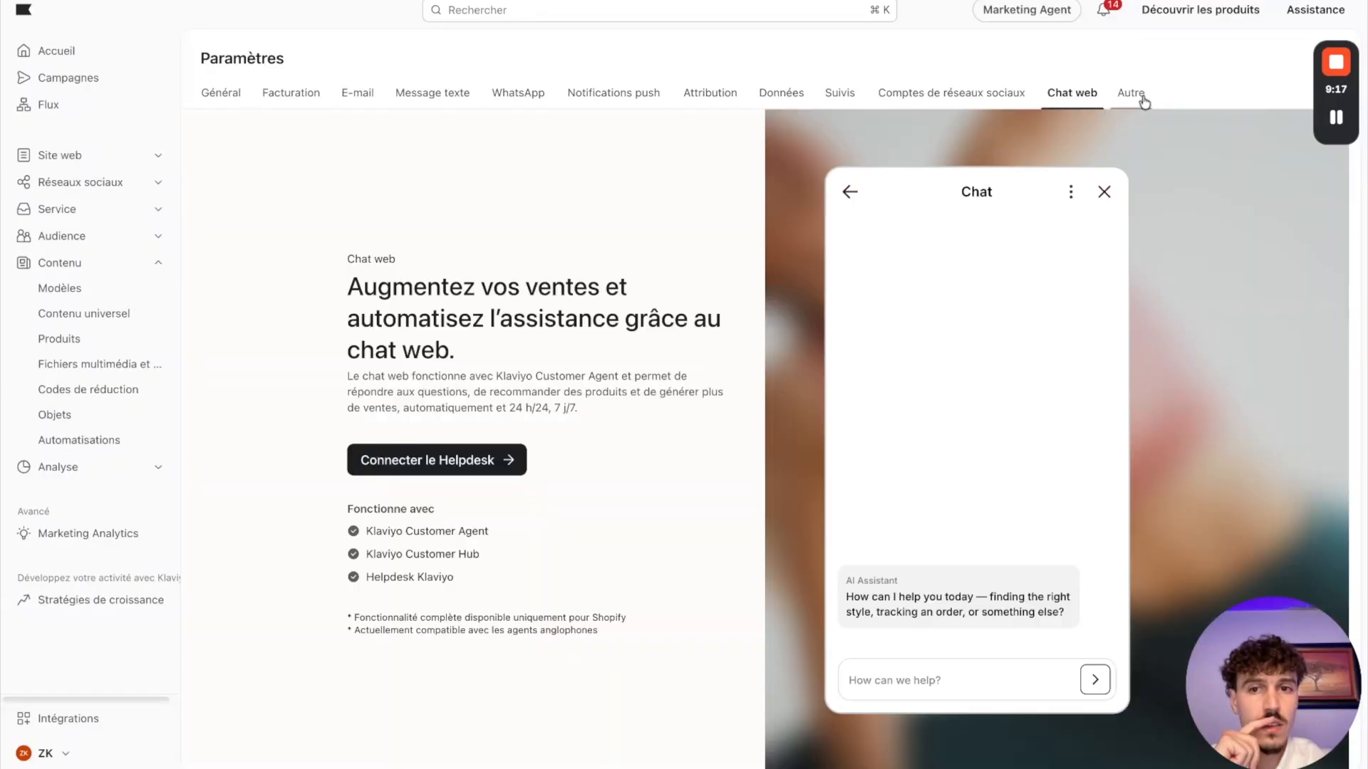
left_click(1138, 99)
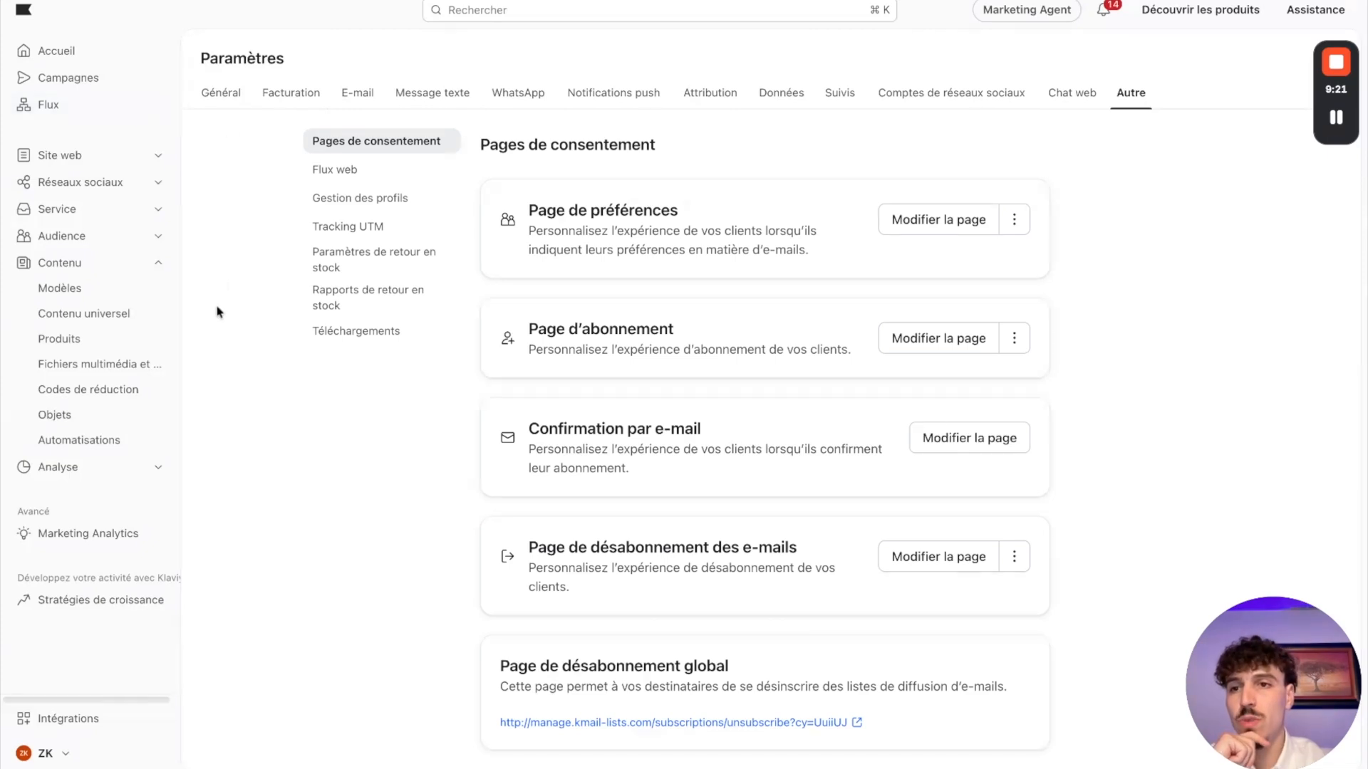
Step: Open the Newsletter list from the audience's lists and segments, and show its settings
left_click(145, 240)
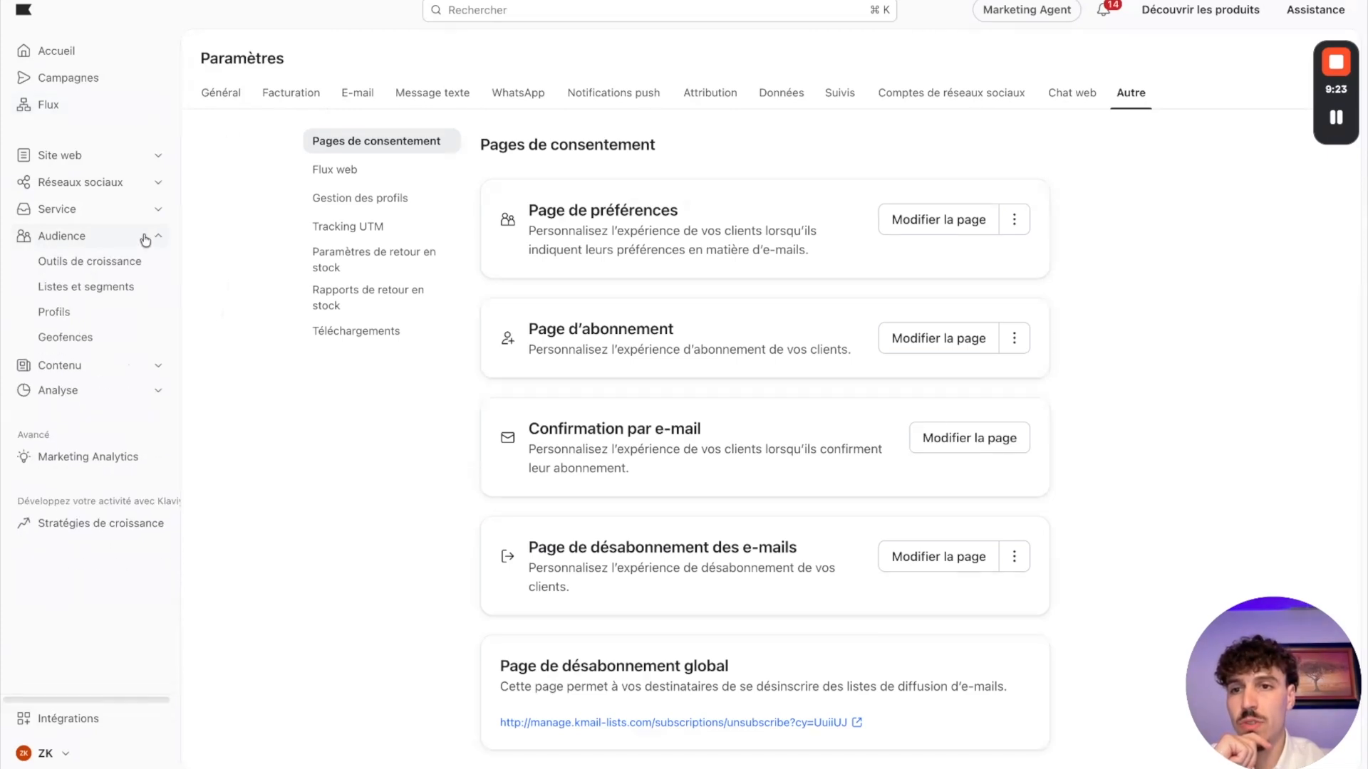
left_click(86, 287)
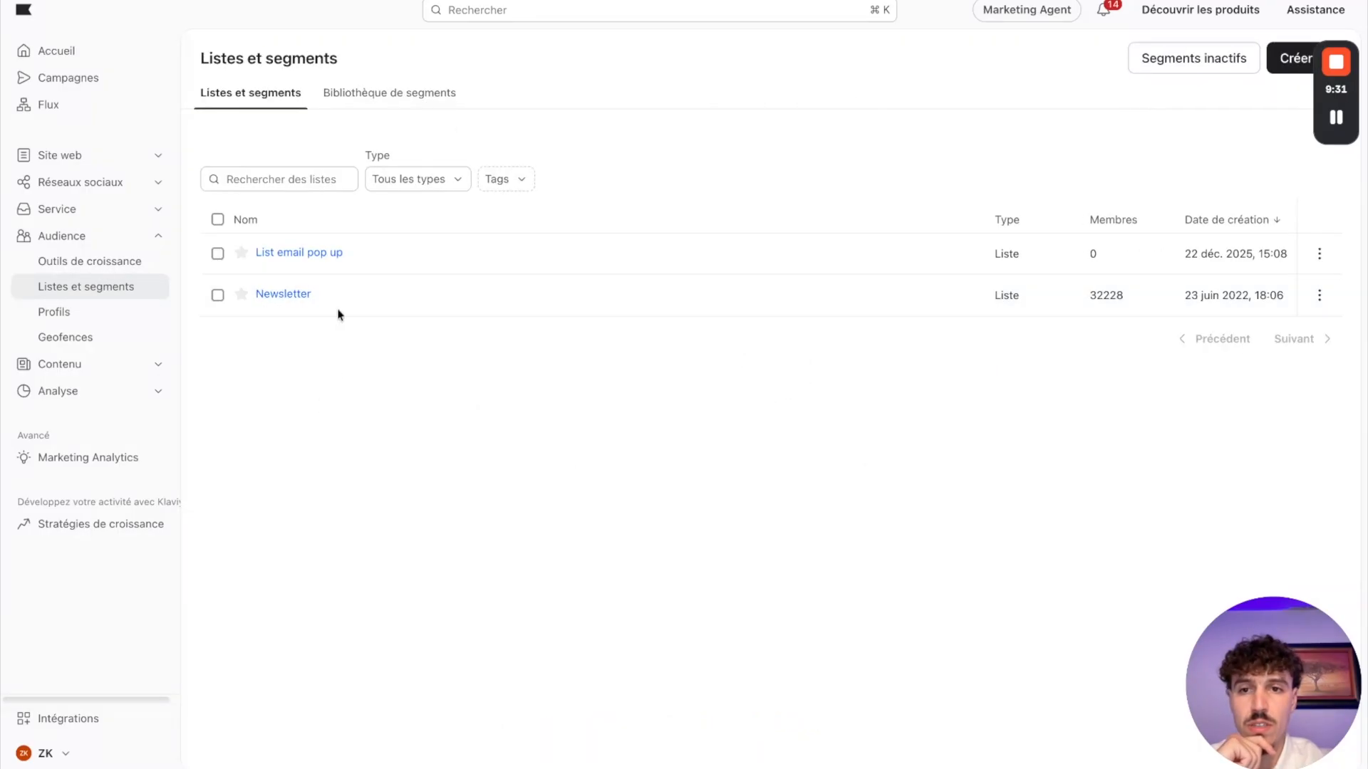
left_click(297, 298)
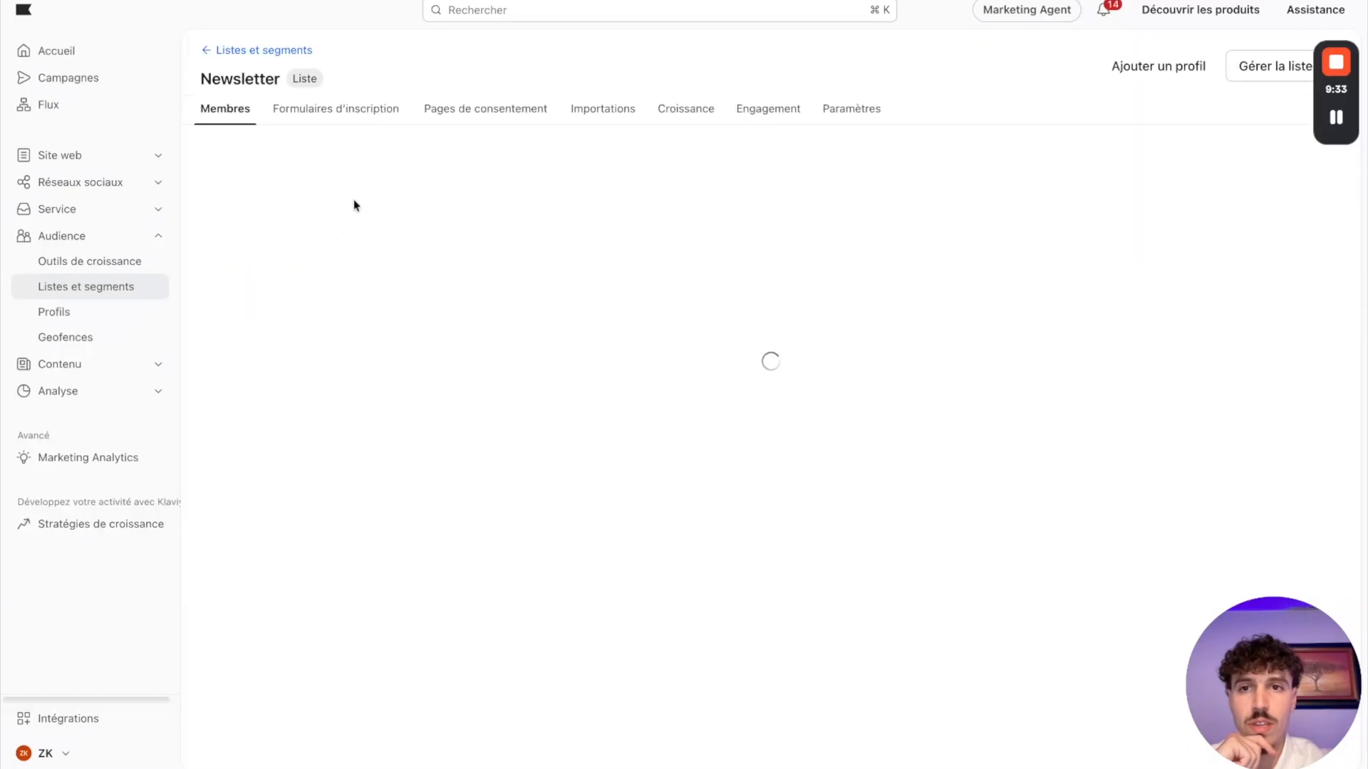
left_click(924, 116)
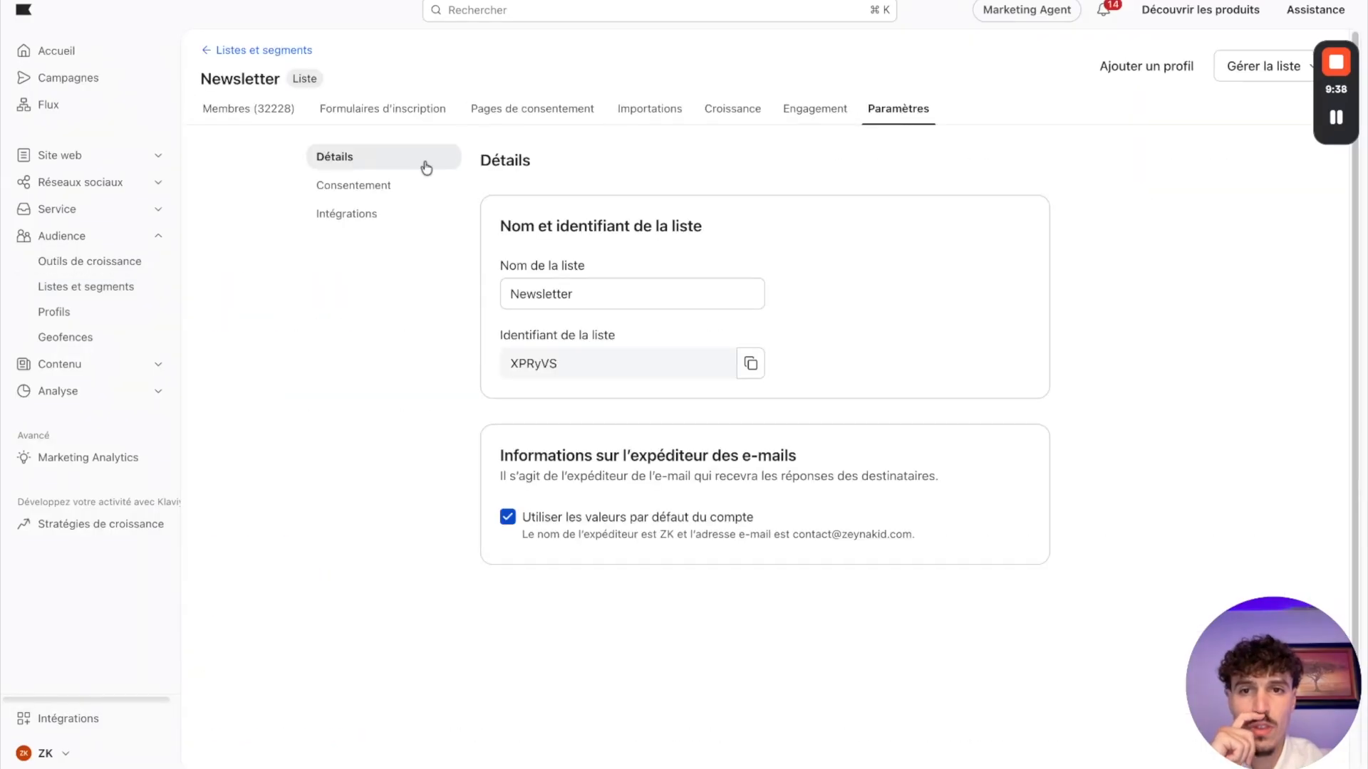
Step: Check the Newsletter list's consent settings and go back to the lists and segments
left_click(357, 186)
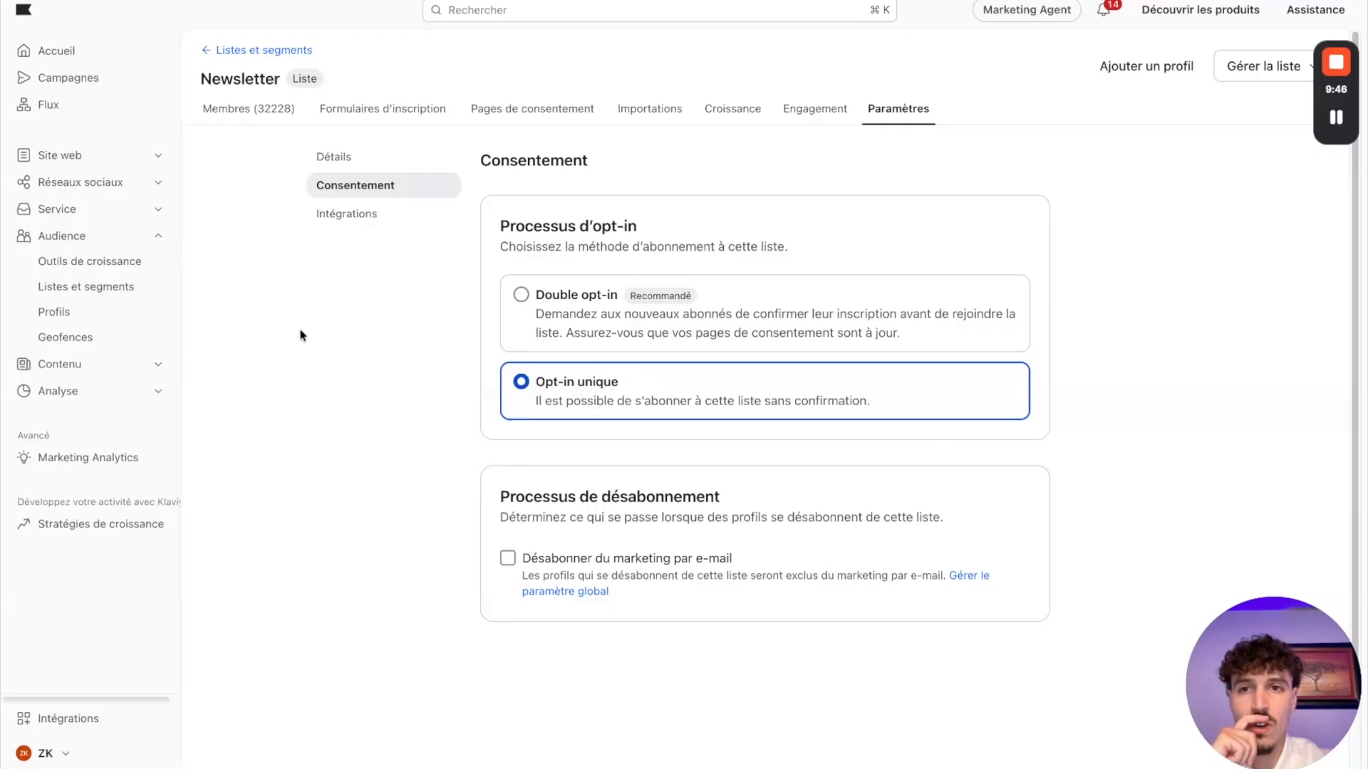
left_click(230, 55)
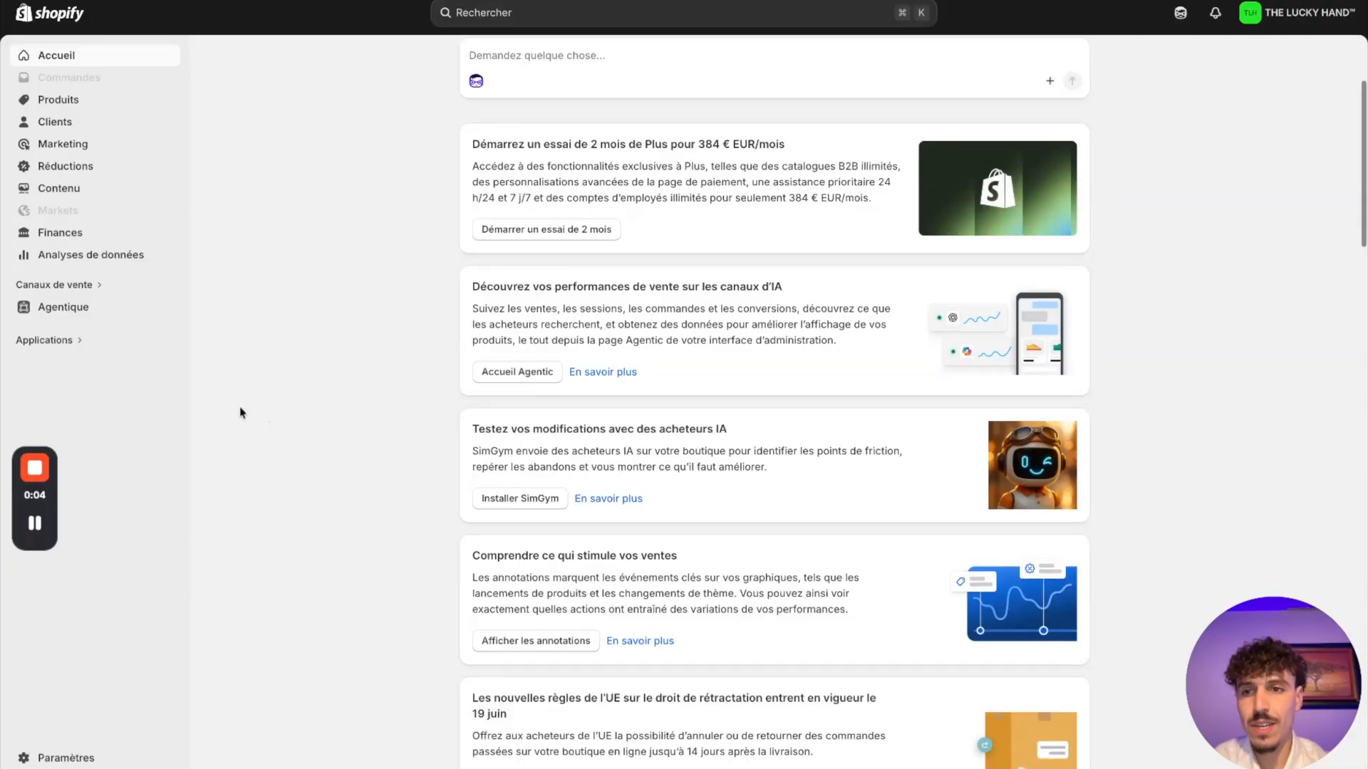
Step: In Shopify, open the active THE LUCKY HAND theme of the online store for editing and look through its app integrations
left_click(71, 286)
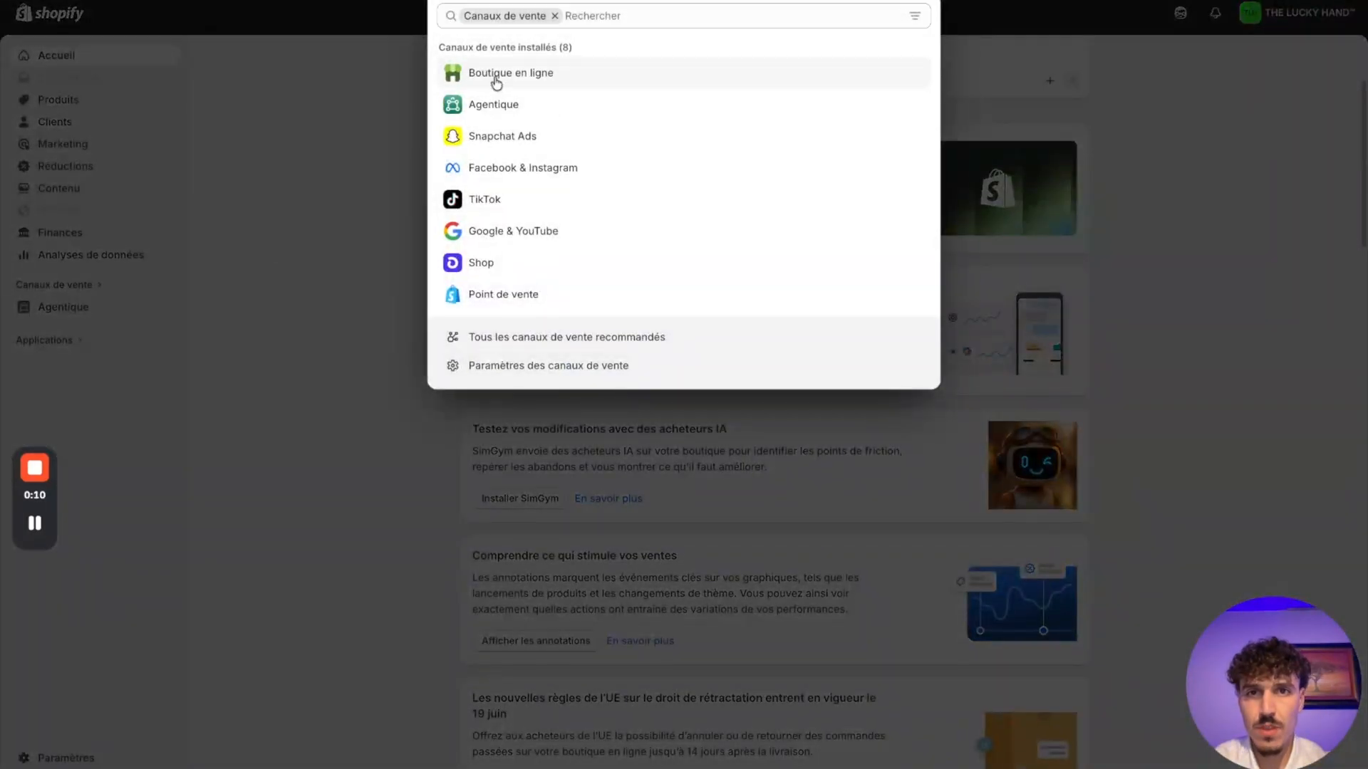
left_click(497, 79)
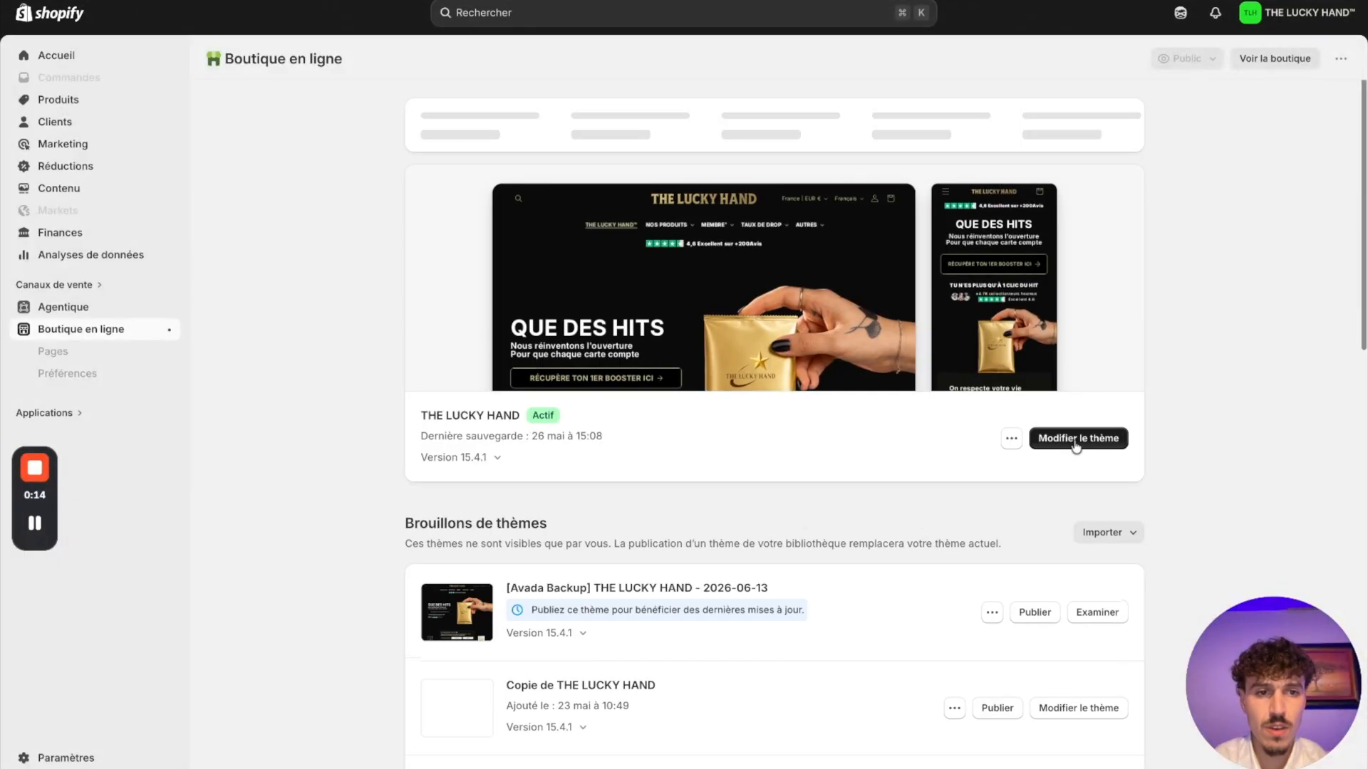
left_click(1076, 442)
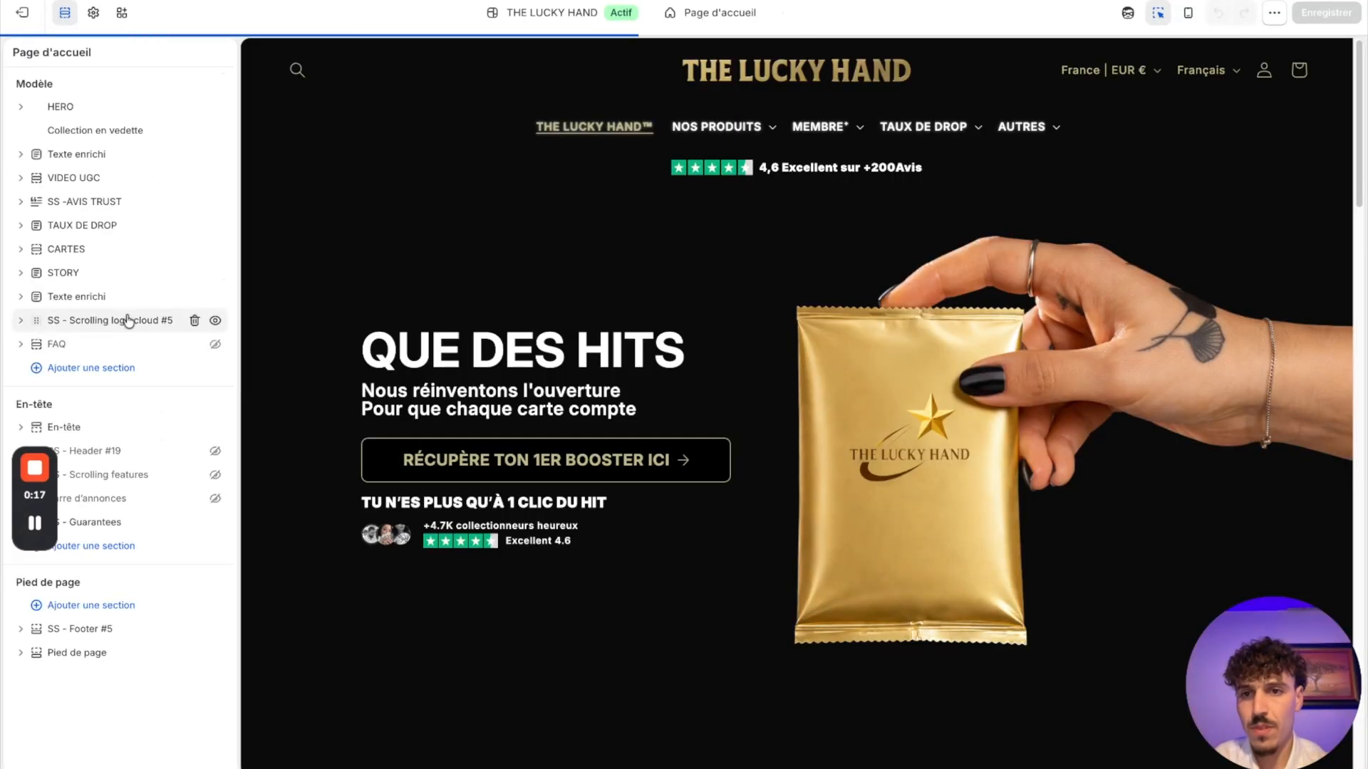
left_click(123, 14)
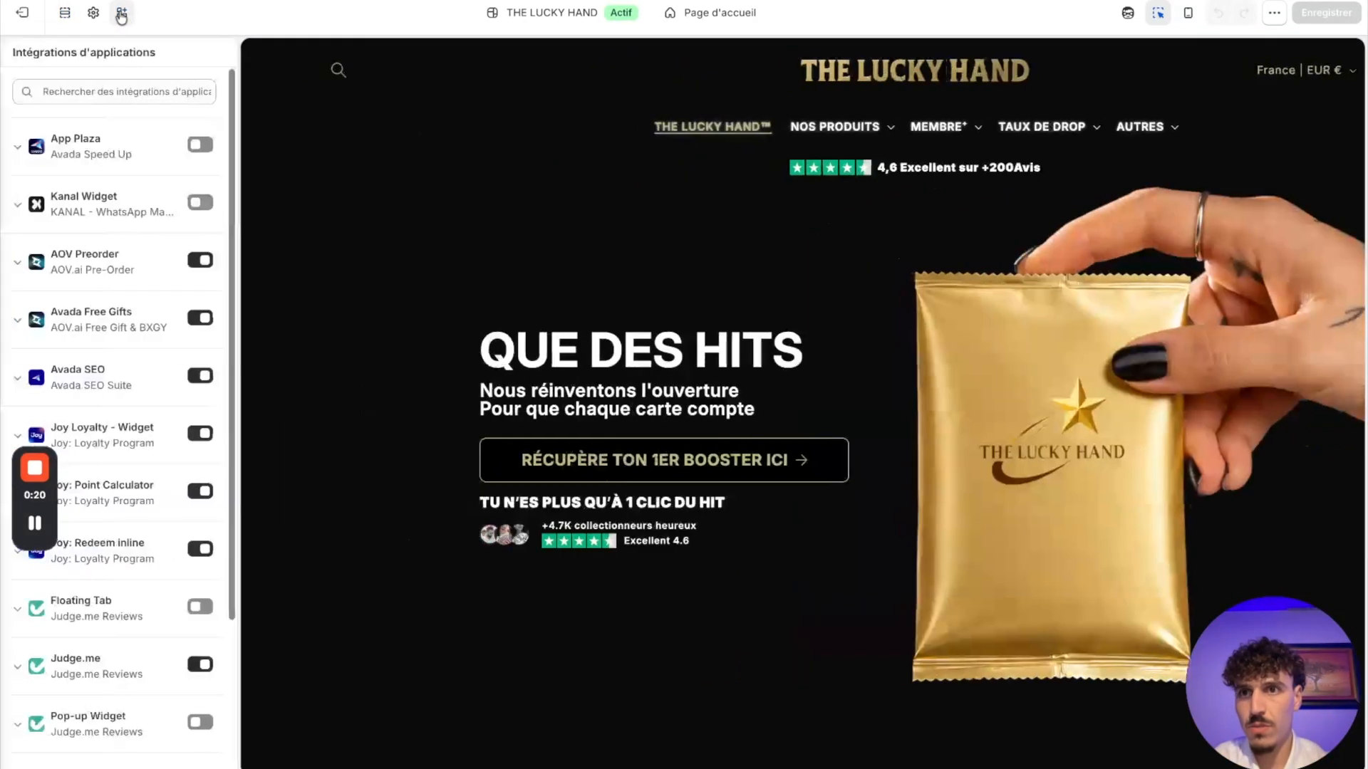
scroll(65, 570, "down", 3)
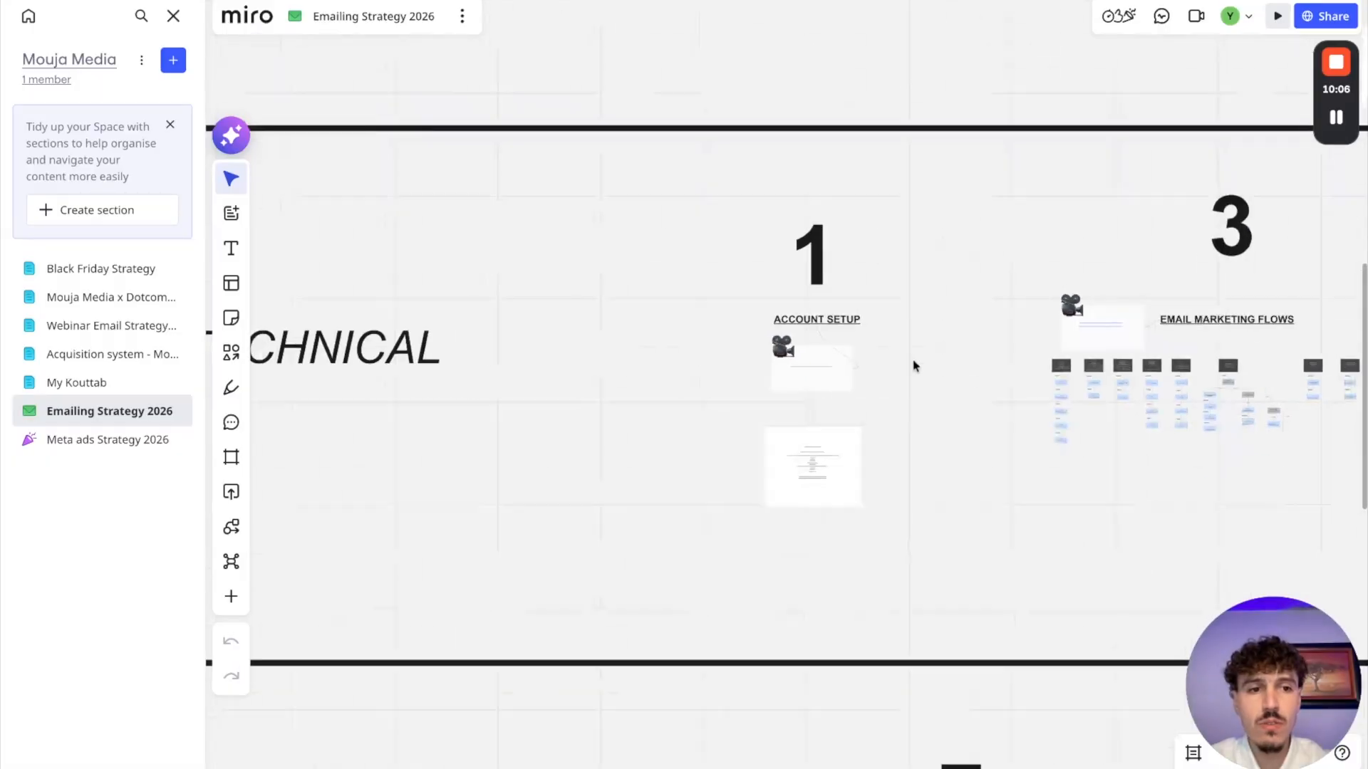
Step: Switch to the Emailing Strategy 2026 board in Miro and examine the conditions of each segment under Segmentation
scroll(914, 367, "down", 2)
scroll(913, 364, "right", 10)
scroll(797, 253, "up", 5)
scroll(798, 255, "up", 10)
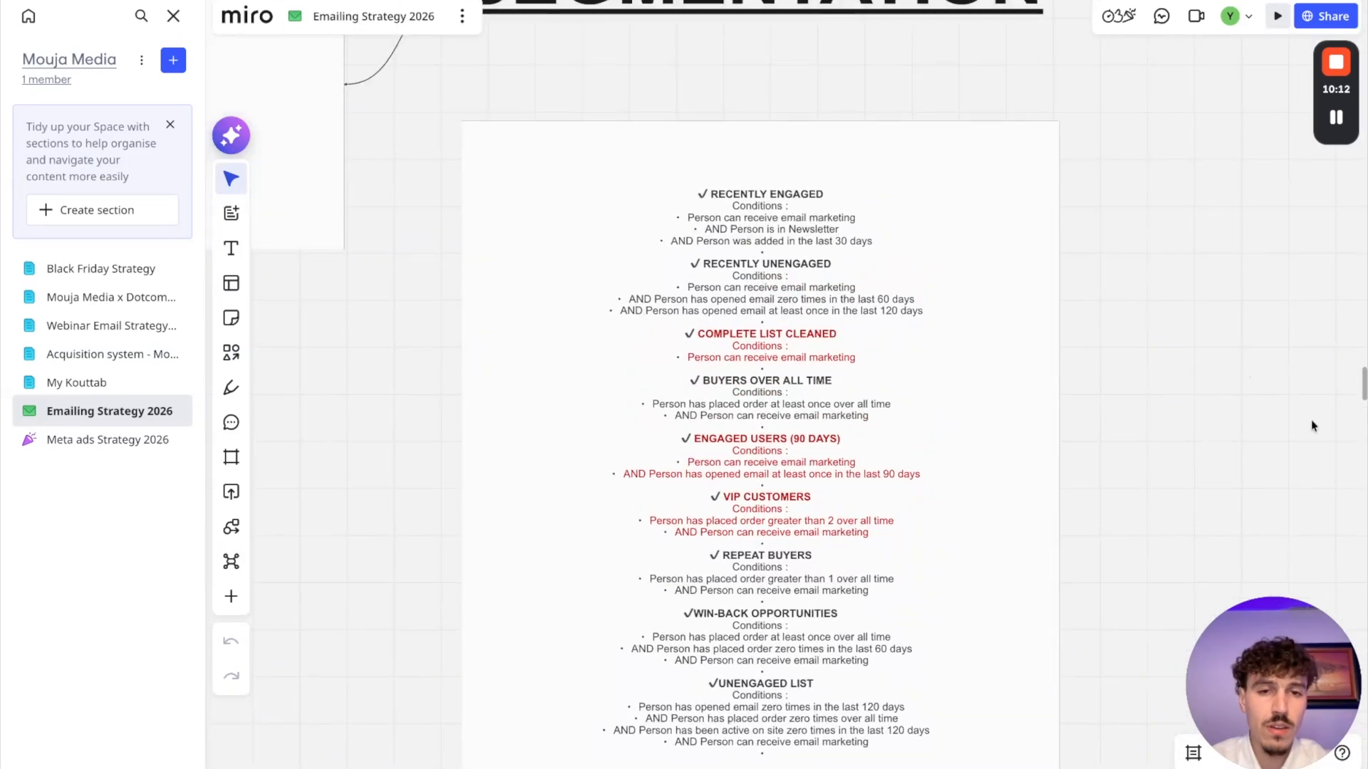
scroll(1061, 431, "down", 2)
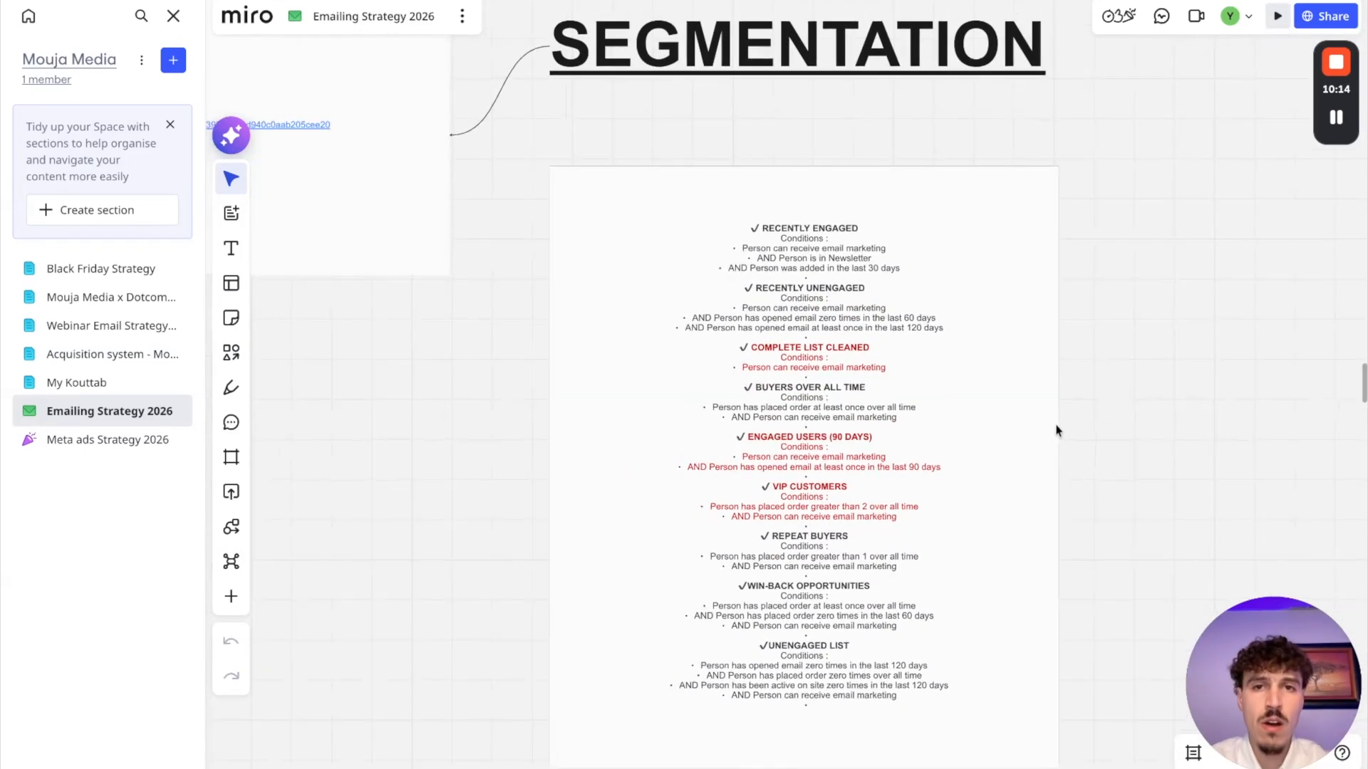
scroll(965, 422, "up", 4)
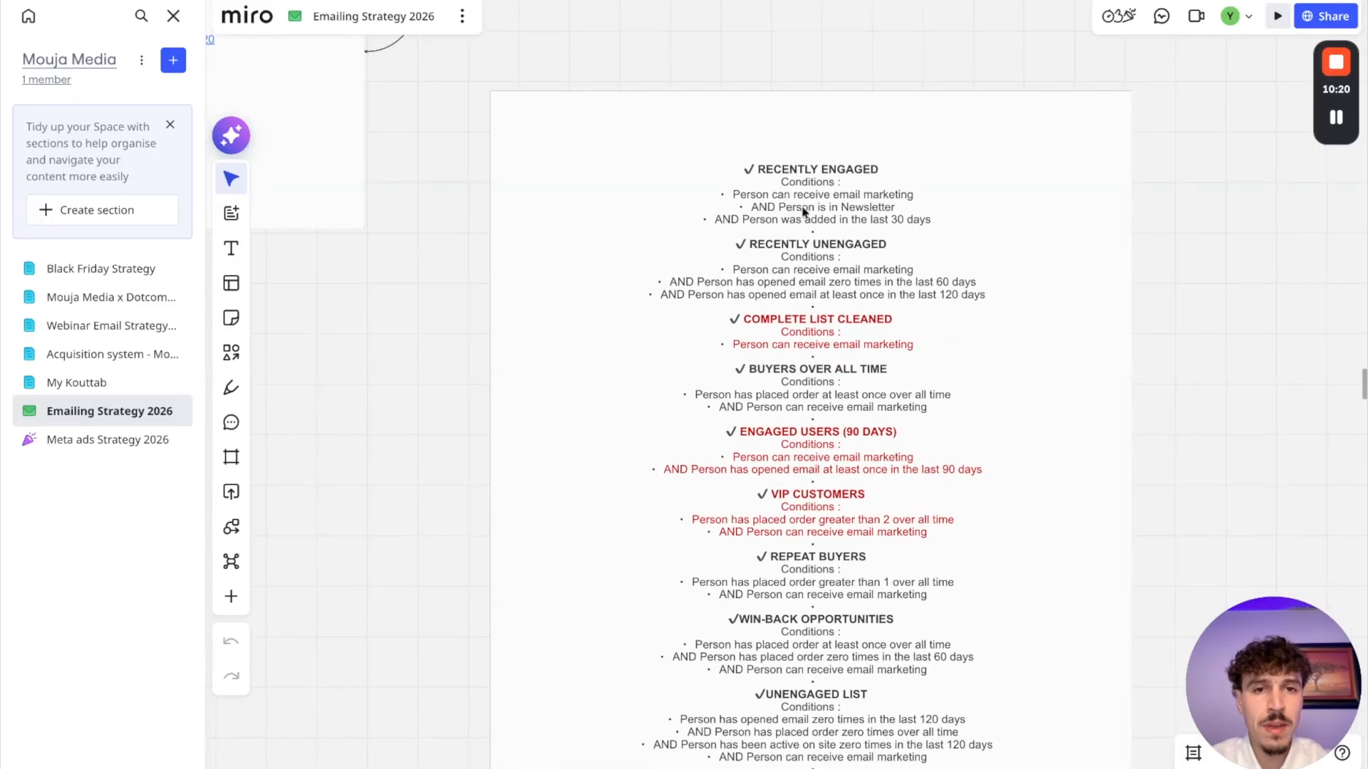
scroll(803, 213, "up", 1)
scroll(805, 211, "down", 1)
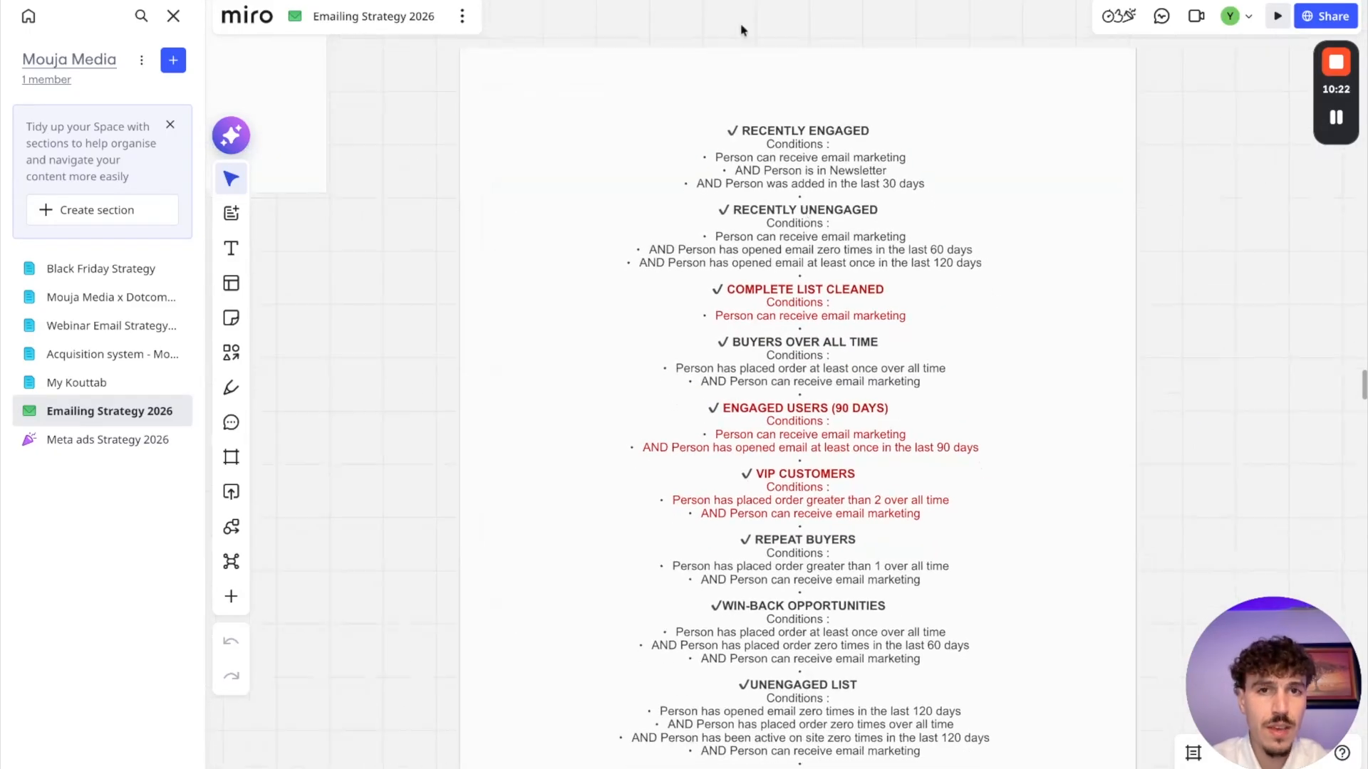
left_click(687, 1)
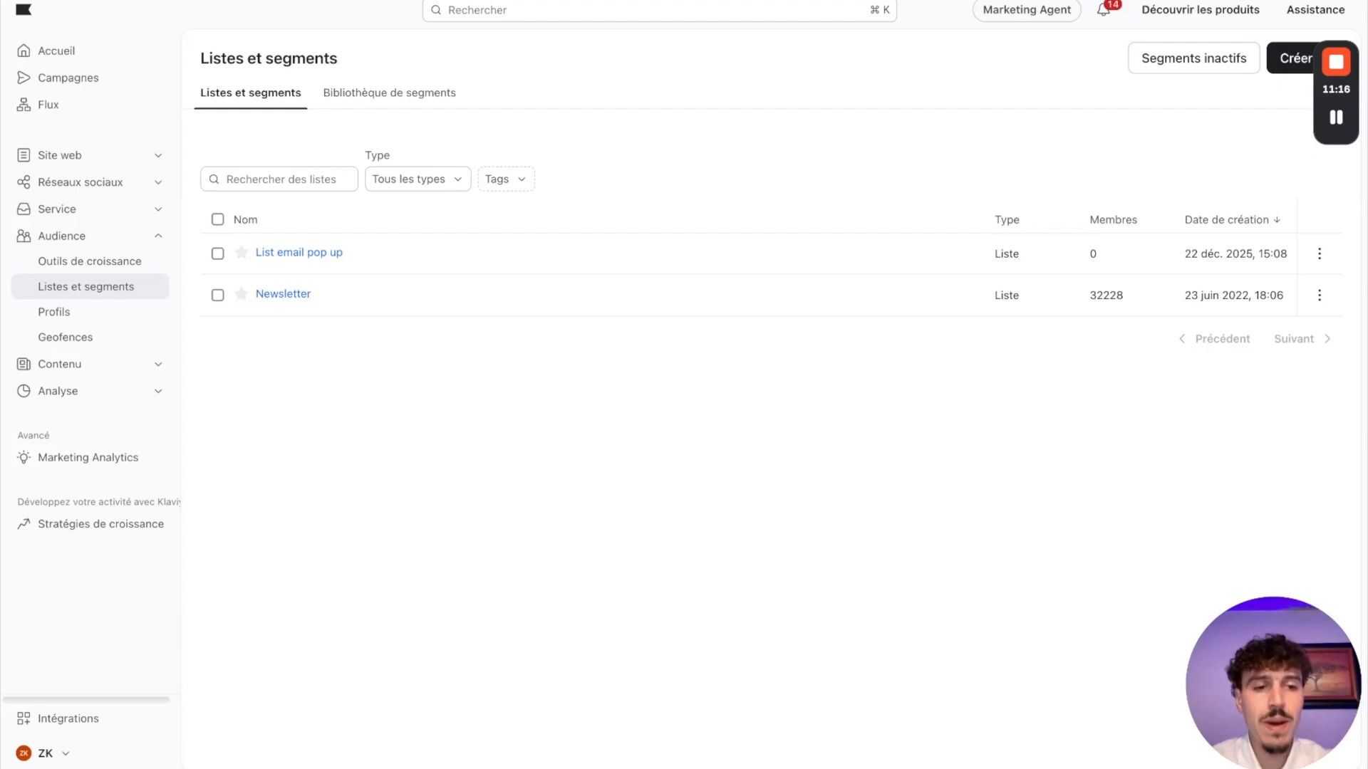
Step: Start a new segment in Klaviyo, and consult the Recently Engaged conditions on the Miro board
left_click(1290, 67)
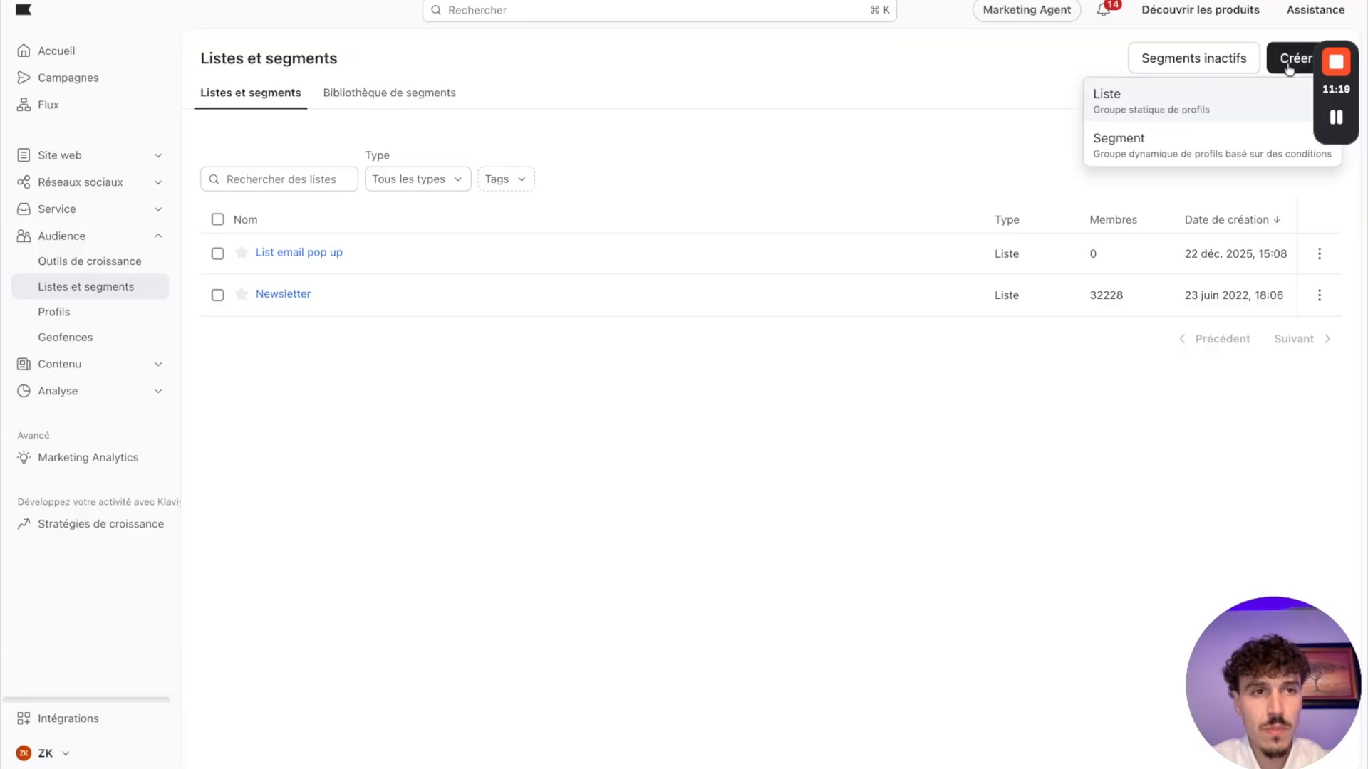
left_click(1128, 149)
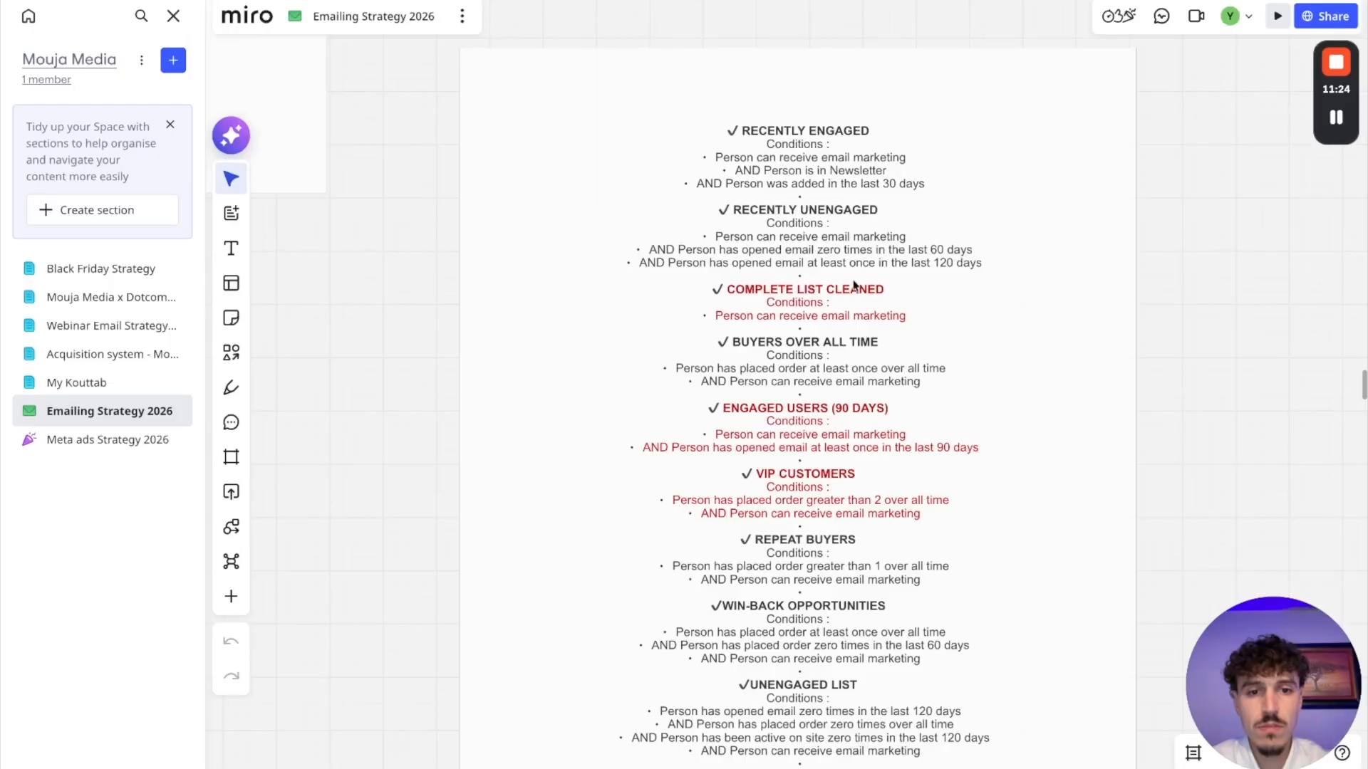
scroll(854, 285, "down", 5)
scroll(823, 193, "up", 5)
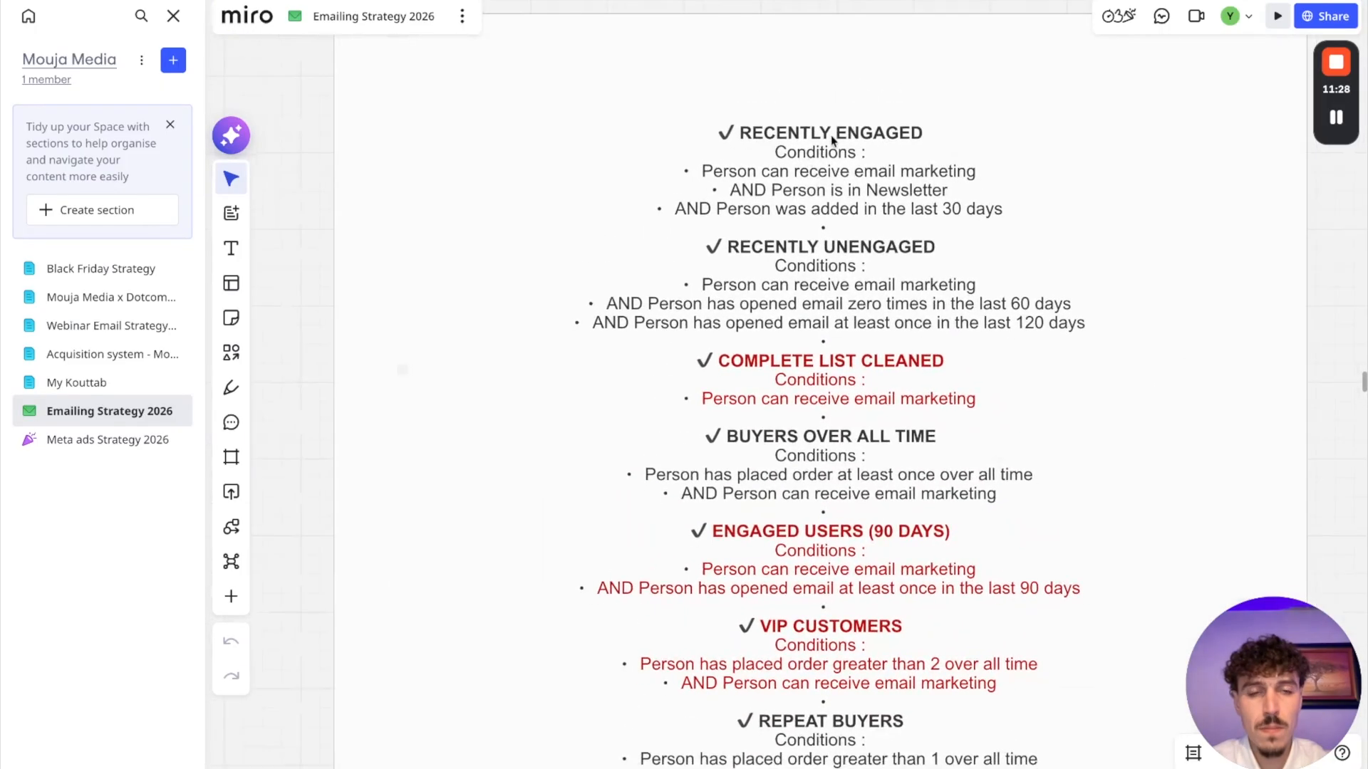
scroll(823, 141, "up", 2)
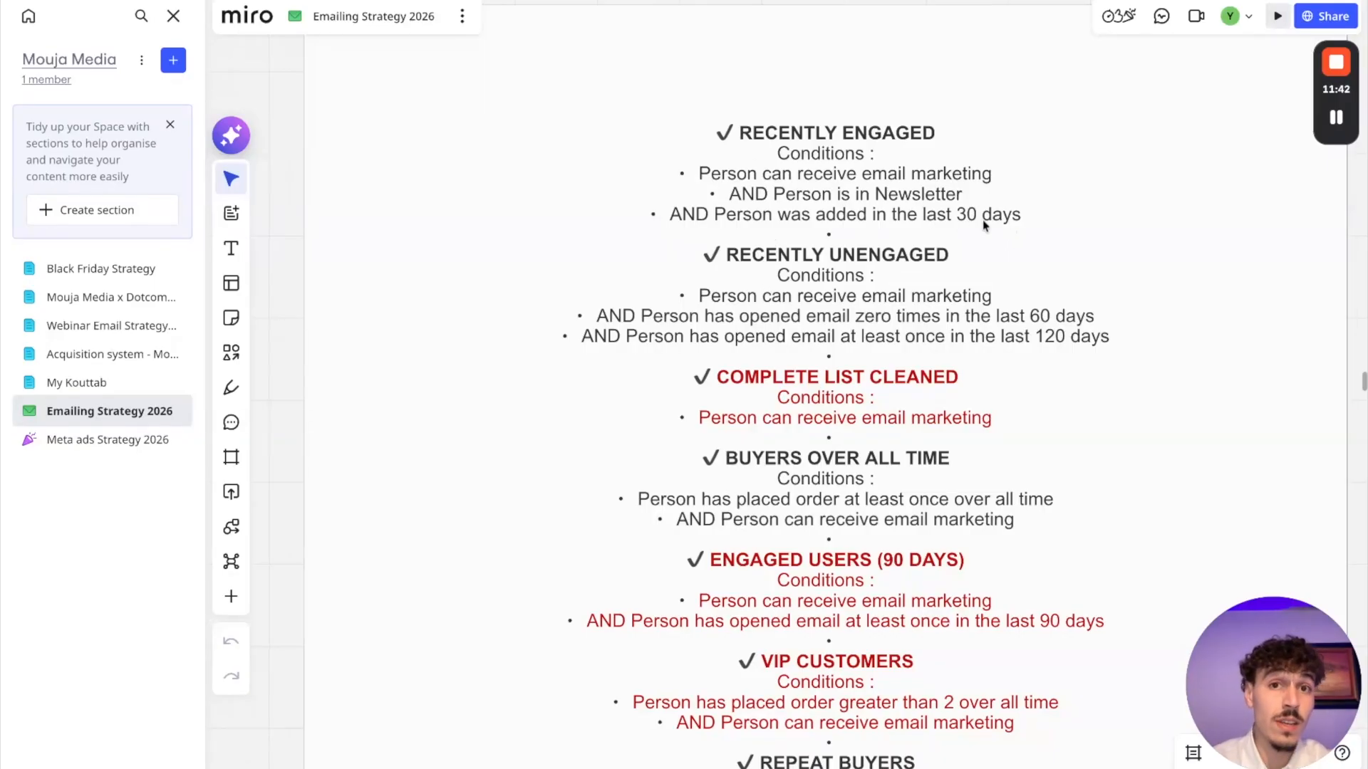
left_click(673, 0)
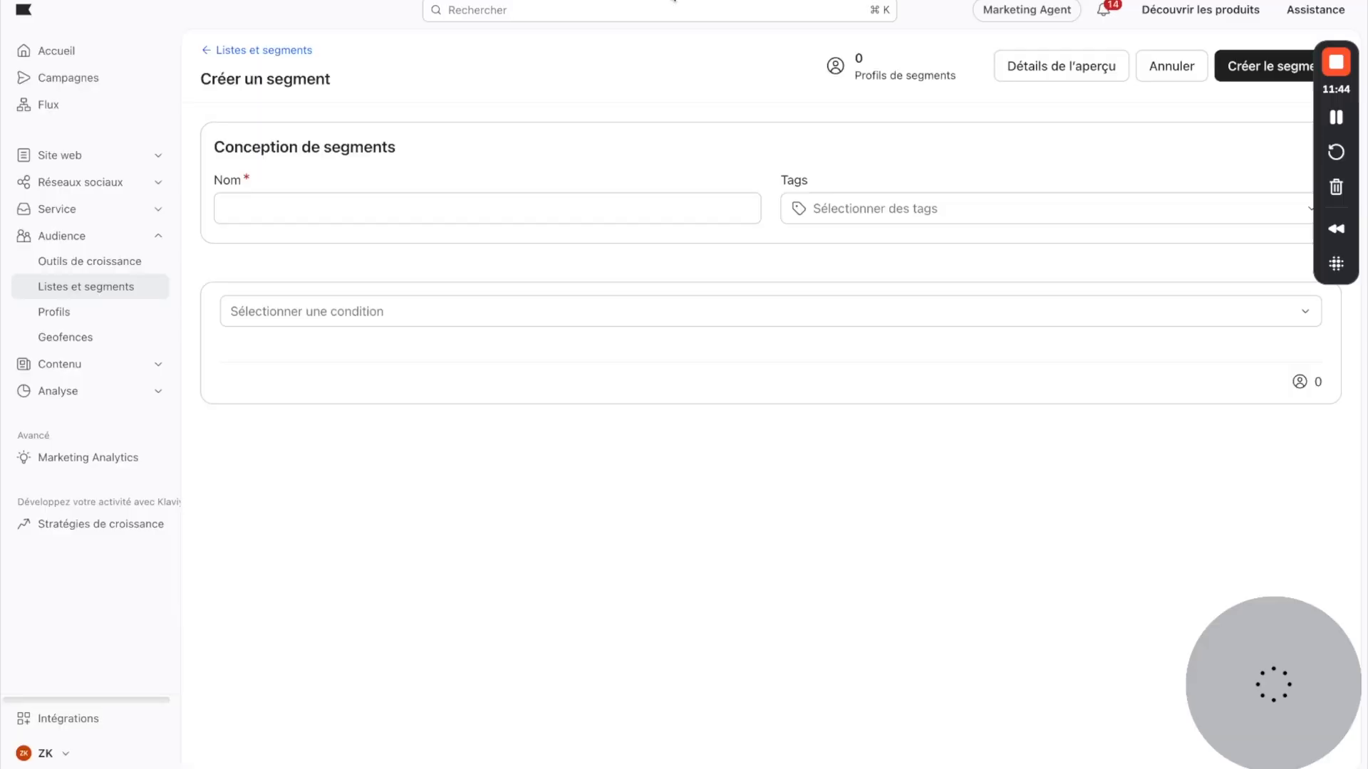
Step: Name the segment "Récemment engagés" and add the condition that the person can receive email marketing
left_click(308, 209)
type("Recemment engagés")
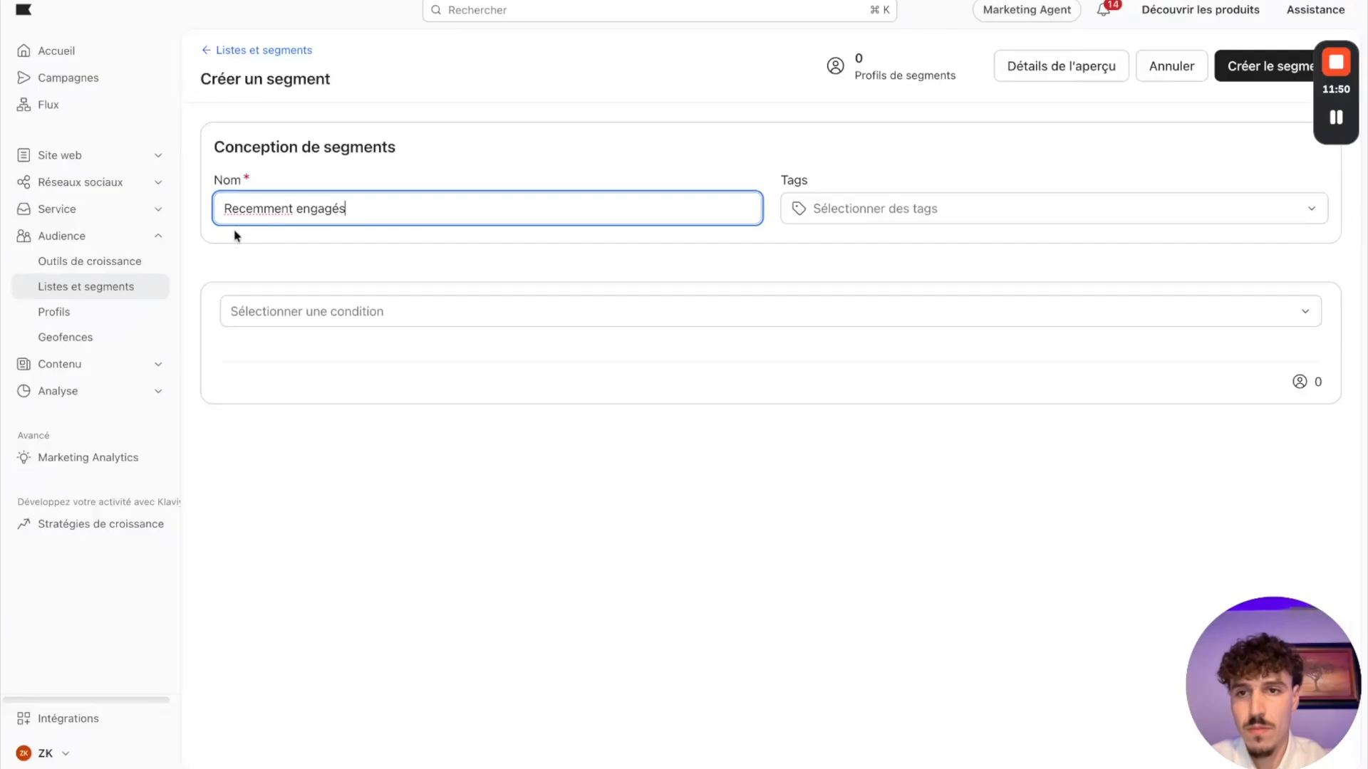
double_click(253, 209)
type("Récemment")
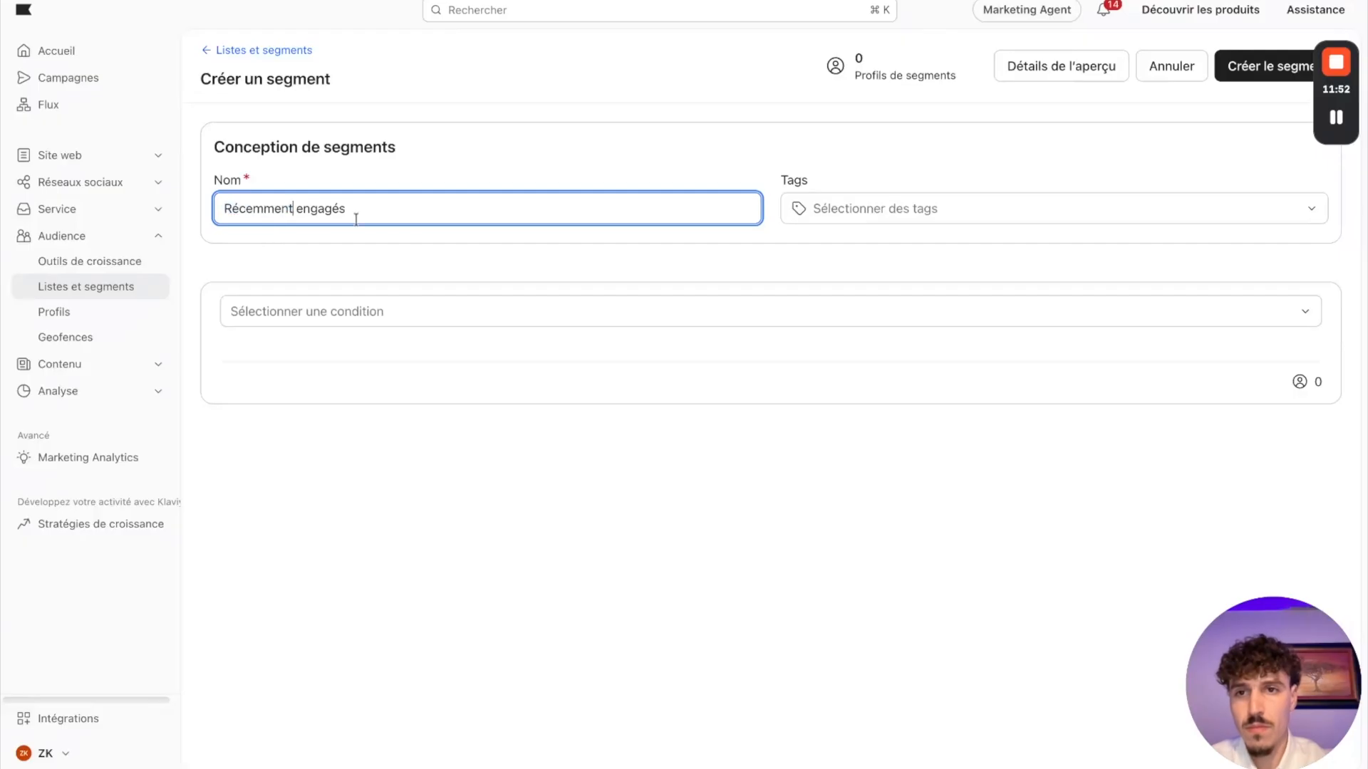
left_click(354, 312)
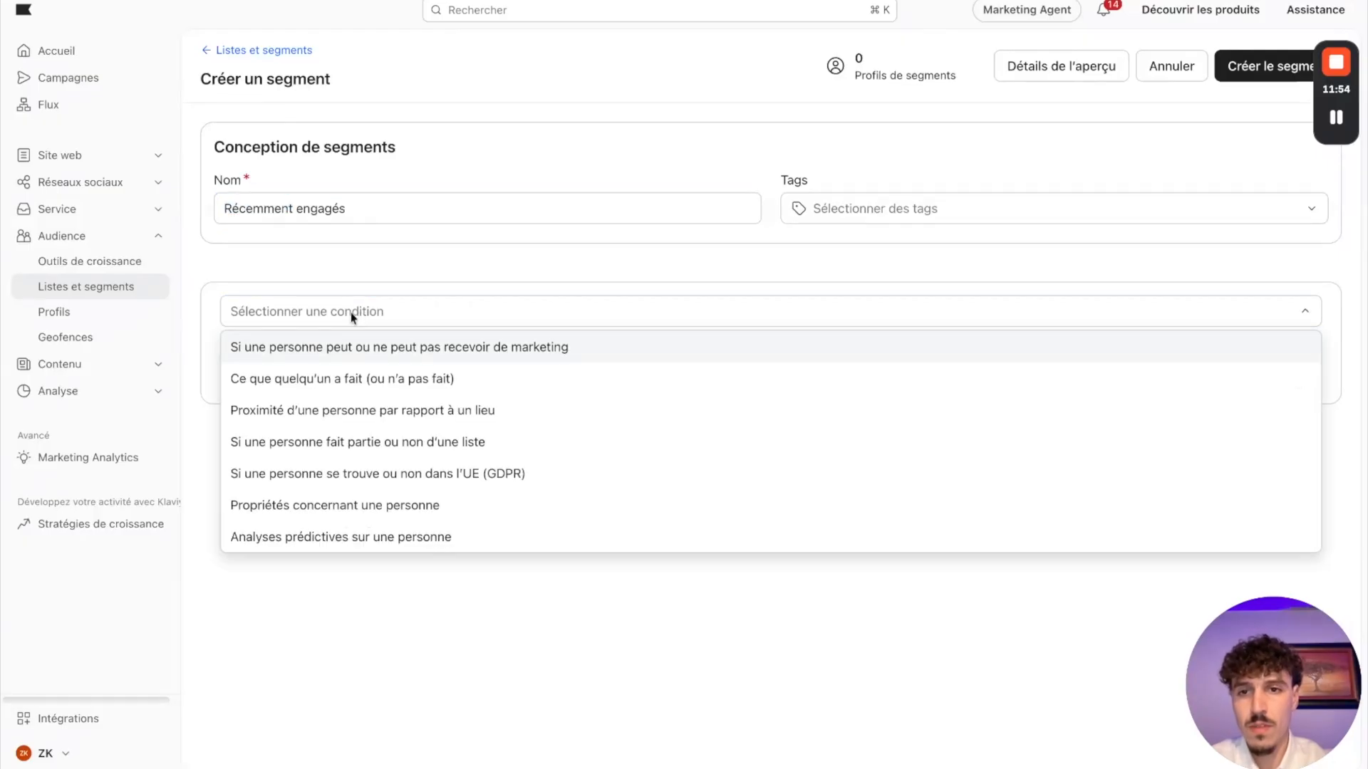
left_click(329, 349)
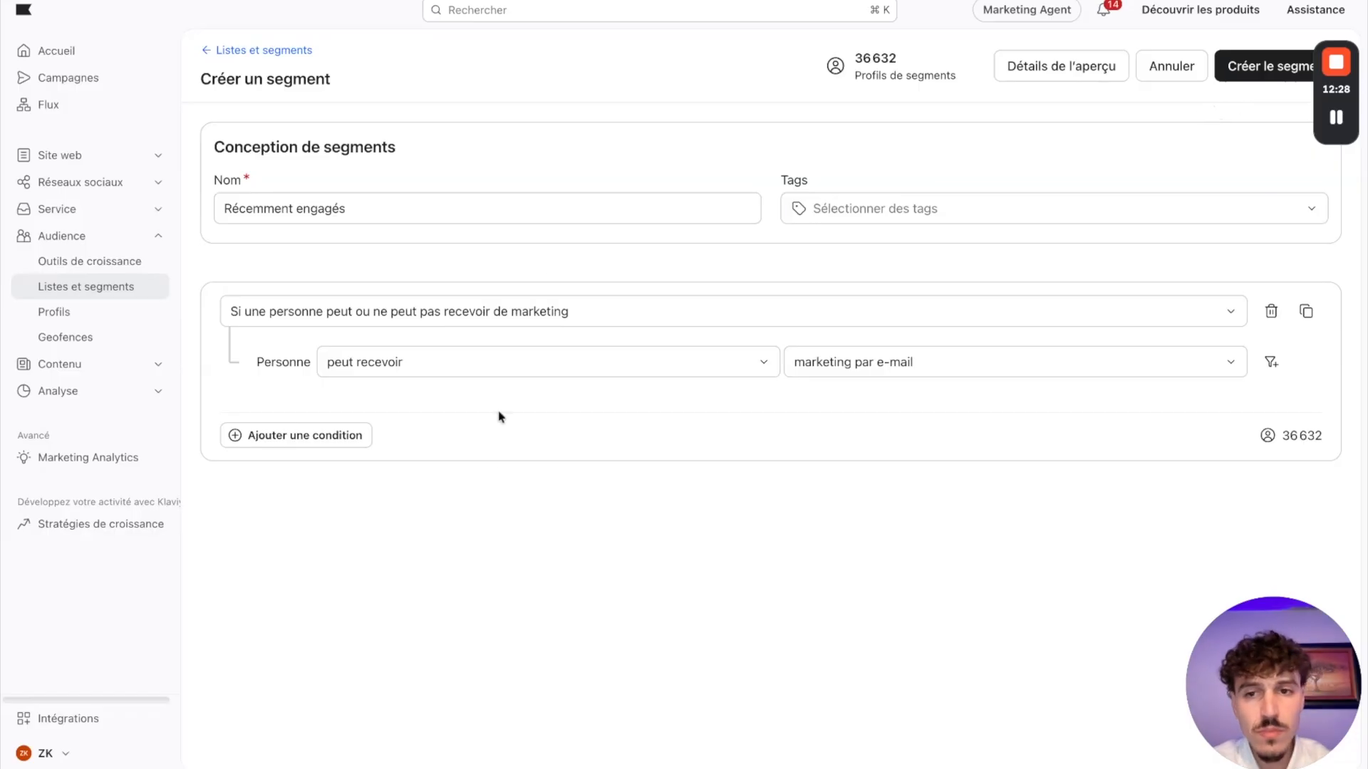
Step: Add a second condition joined with ET, requiring the person to be in the Newsletter list
left_click(260, 436)
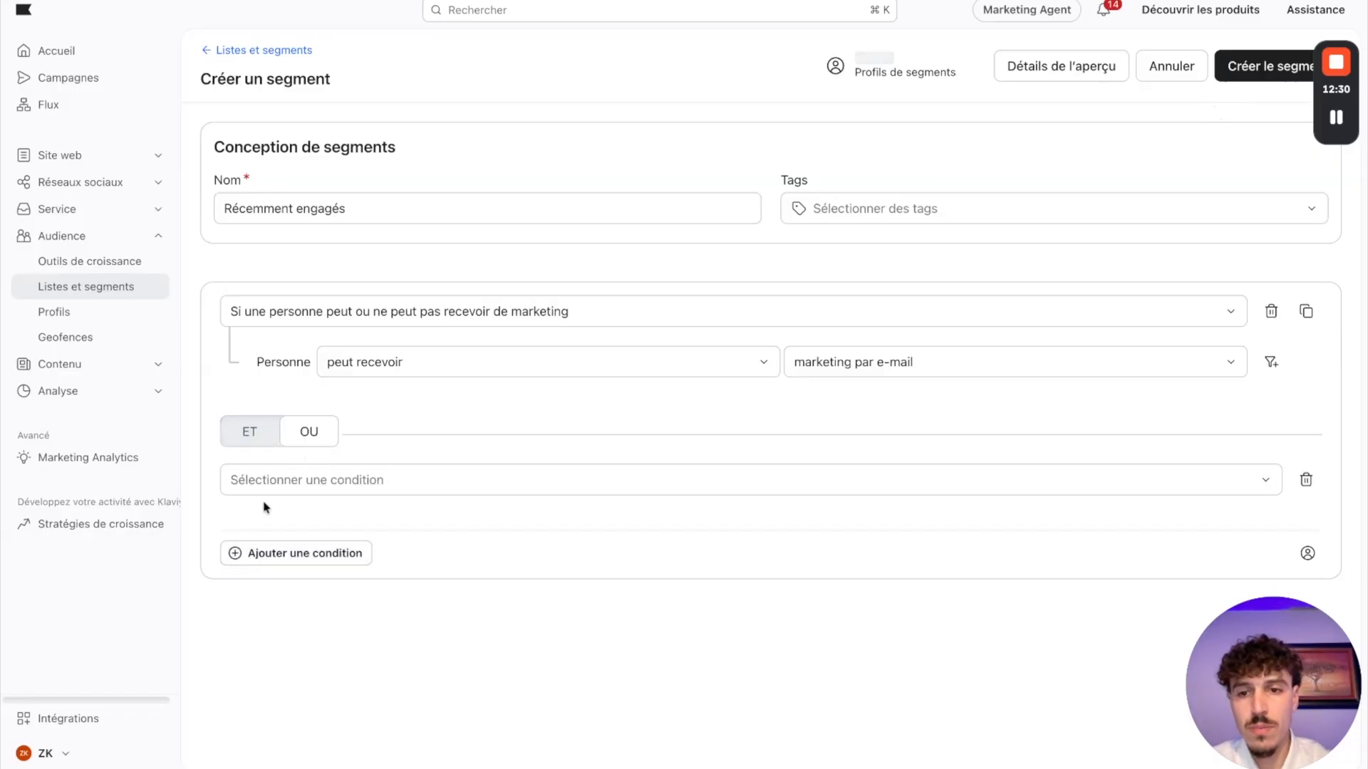
left_click(309, 432)
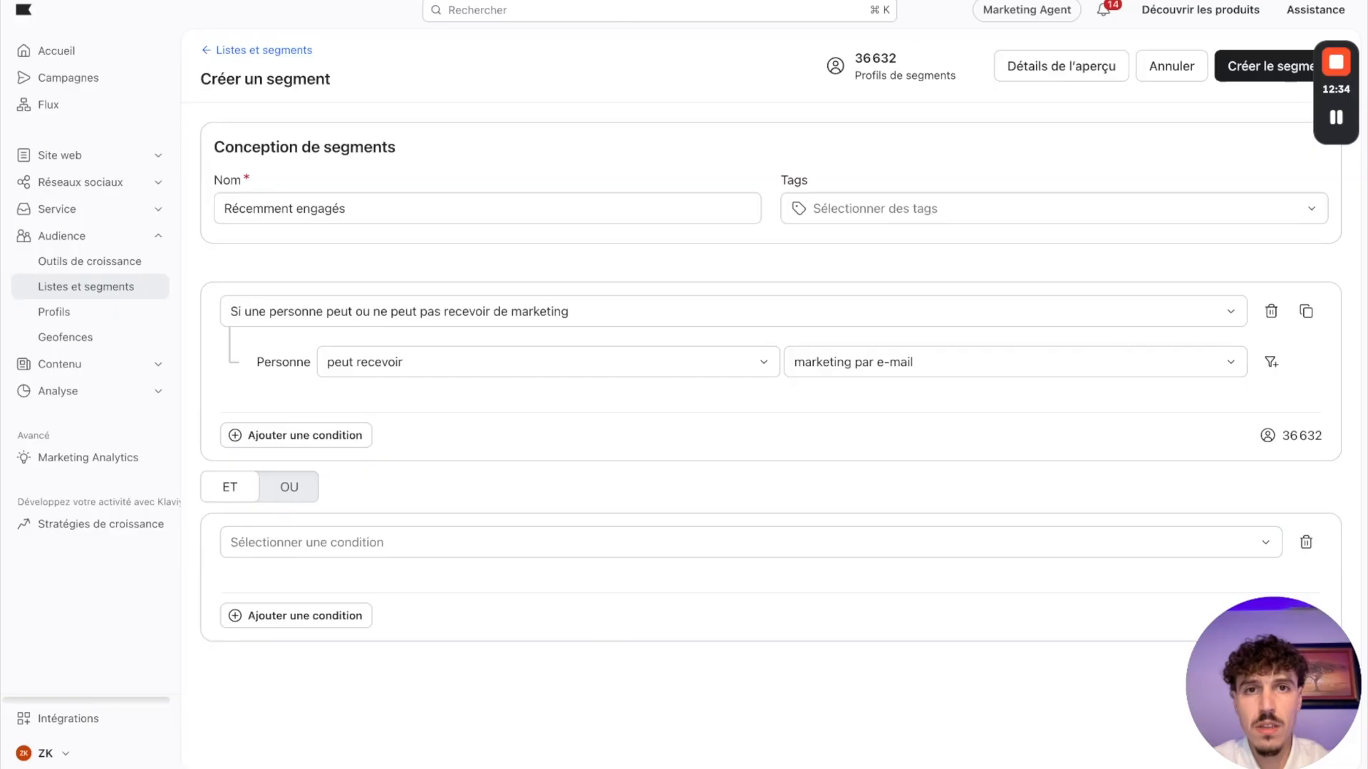
key("ctrl+Tab")
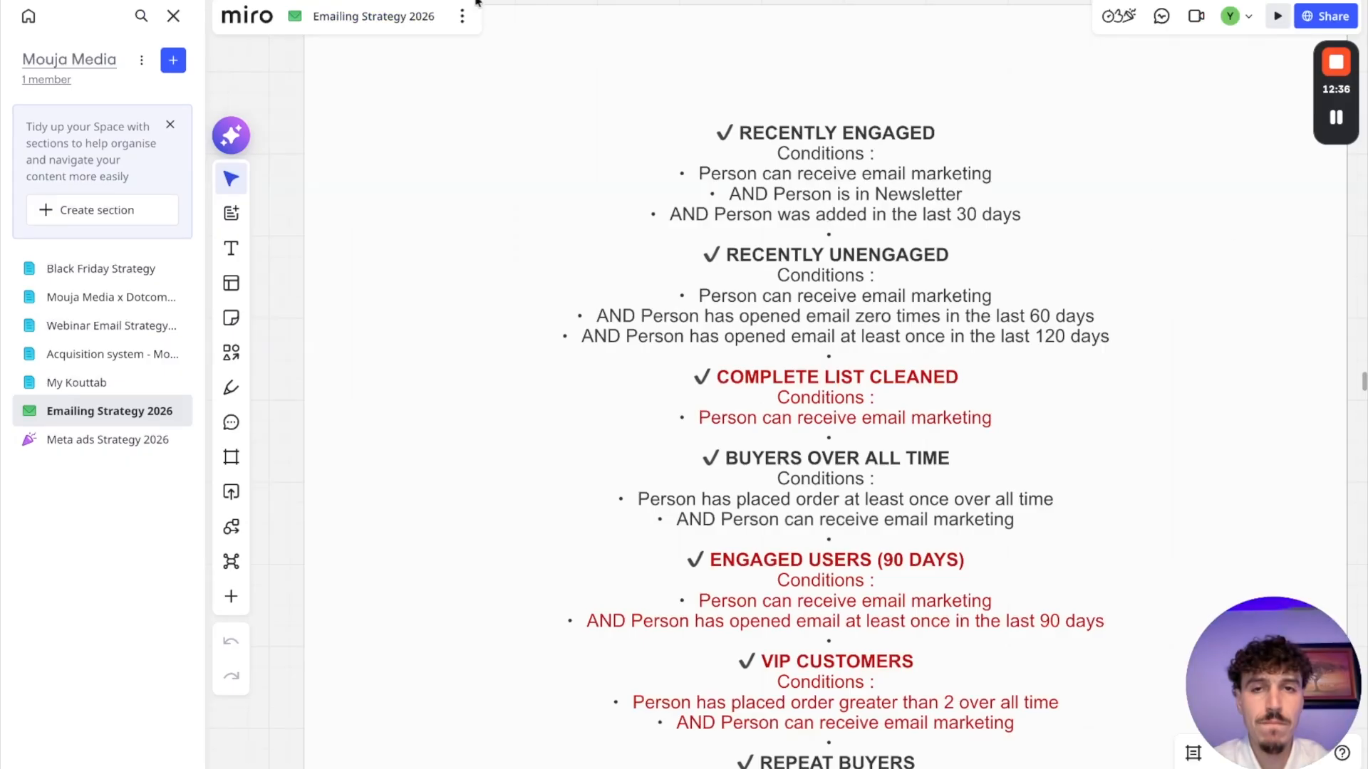
key("ctrl+shift+Tab")
left_click(465, 543)
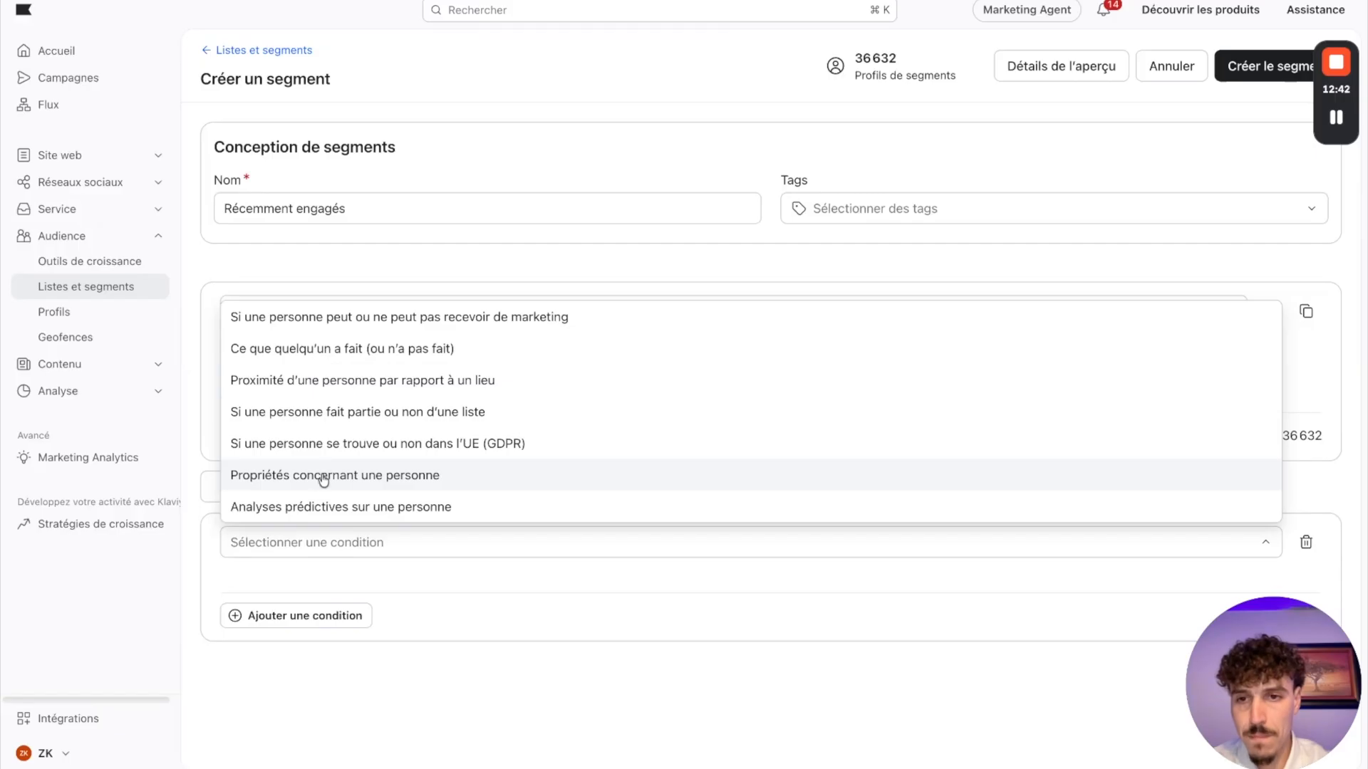
left_click(338, 413)
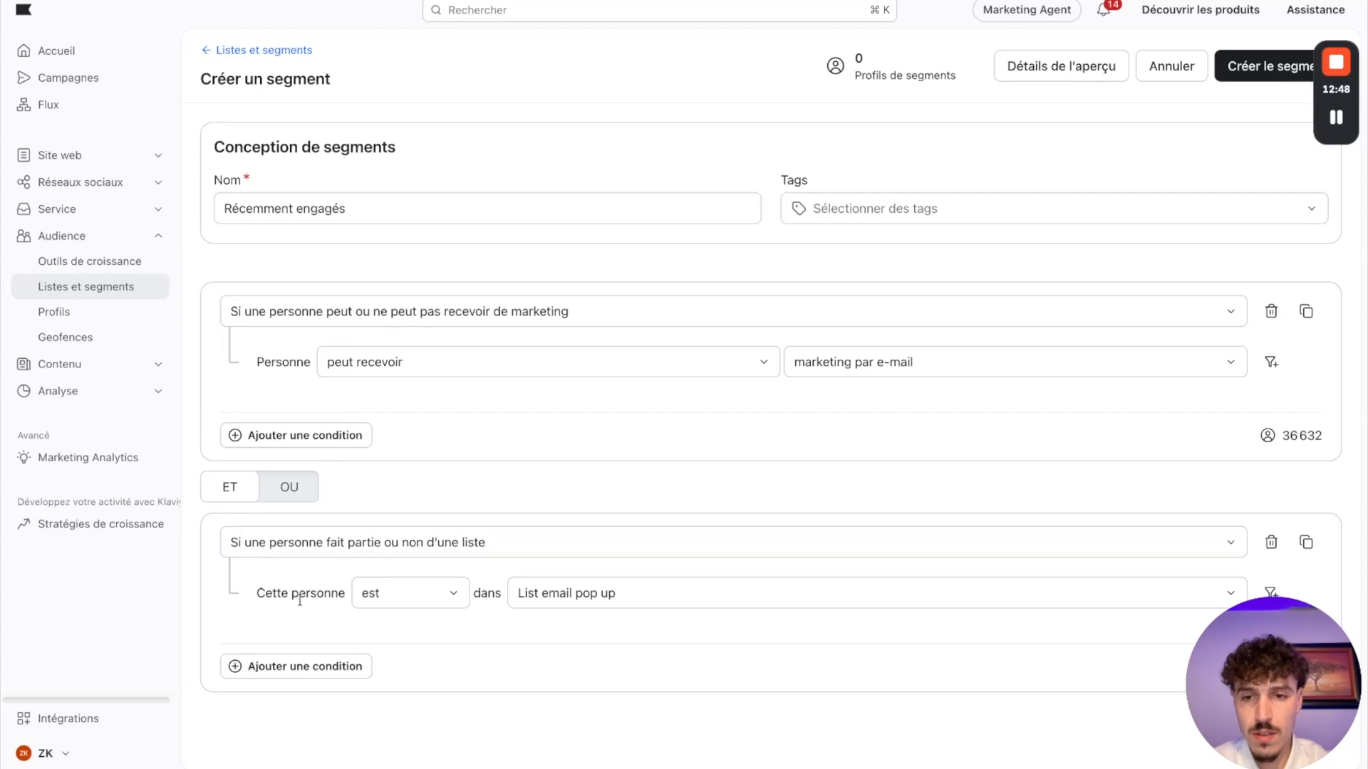
left_click(603, 605)
left_click(568, 696)
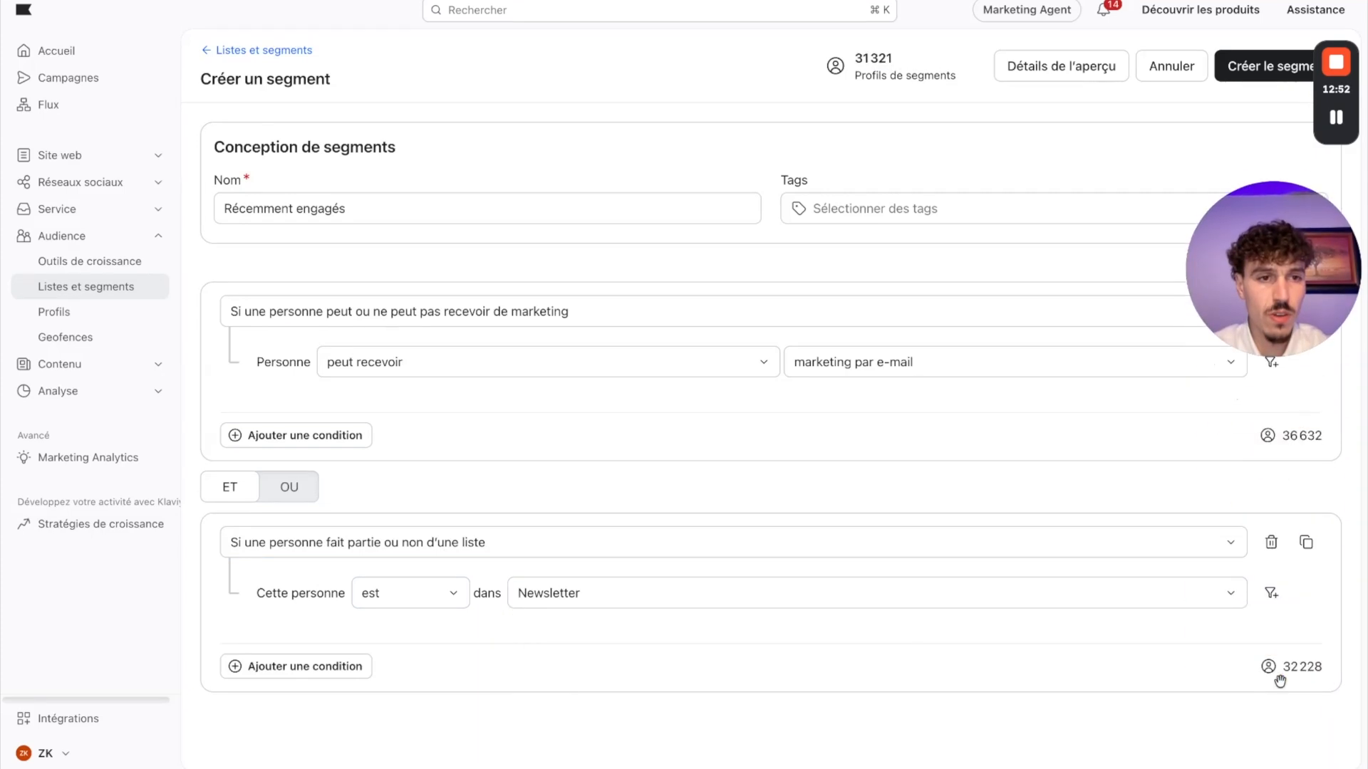
left_click(285, 667)
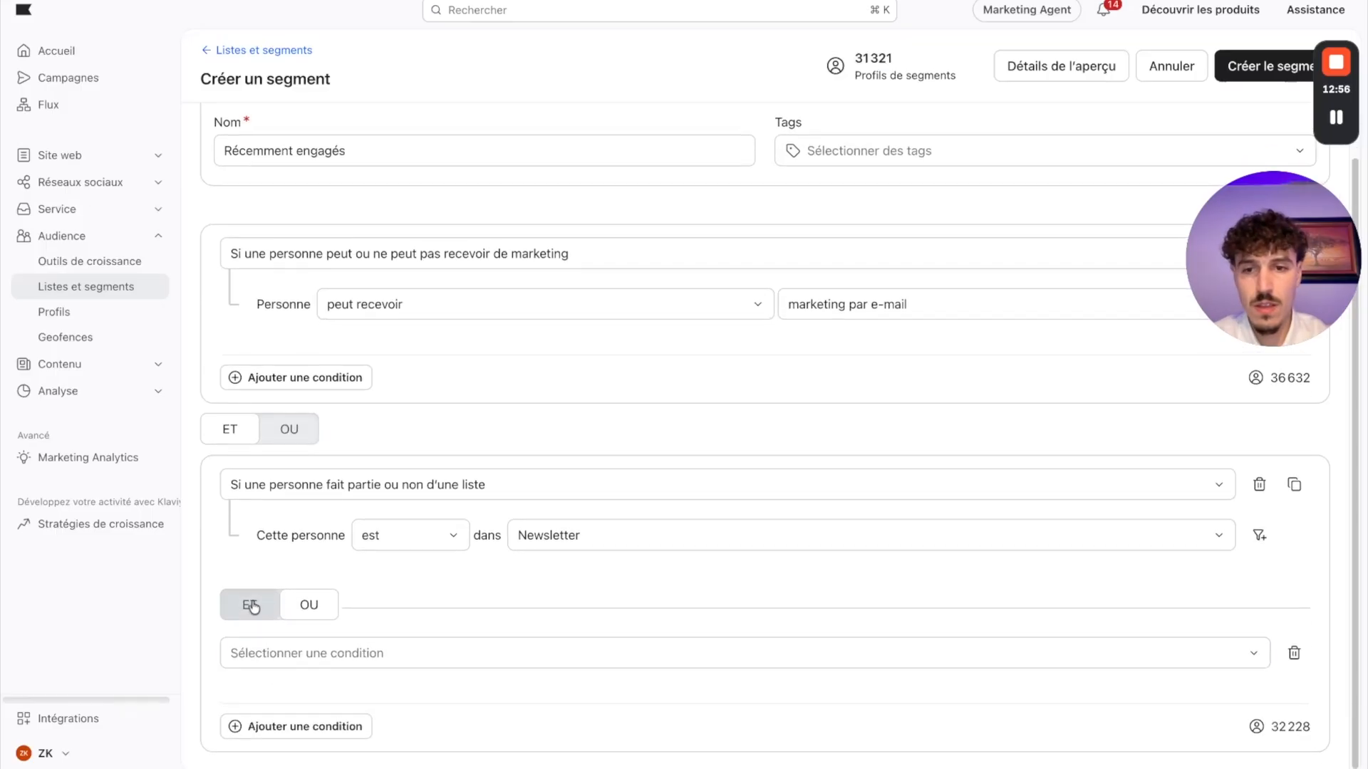
left_click(250, 605)
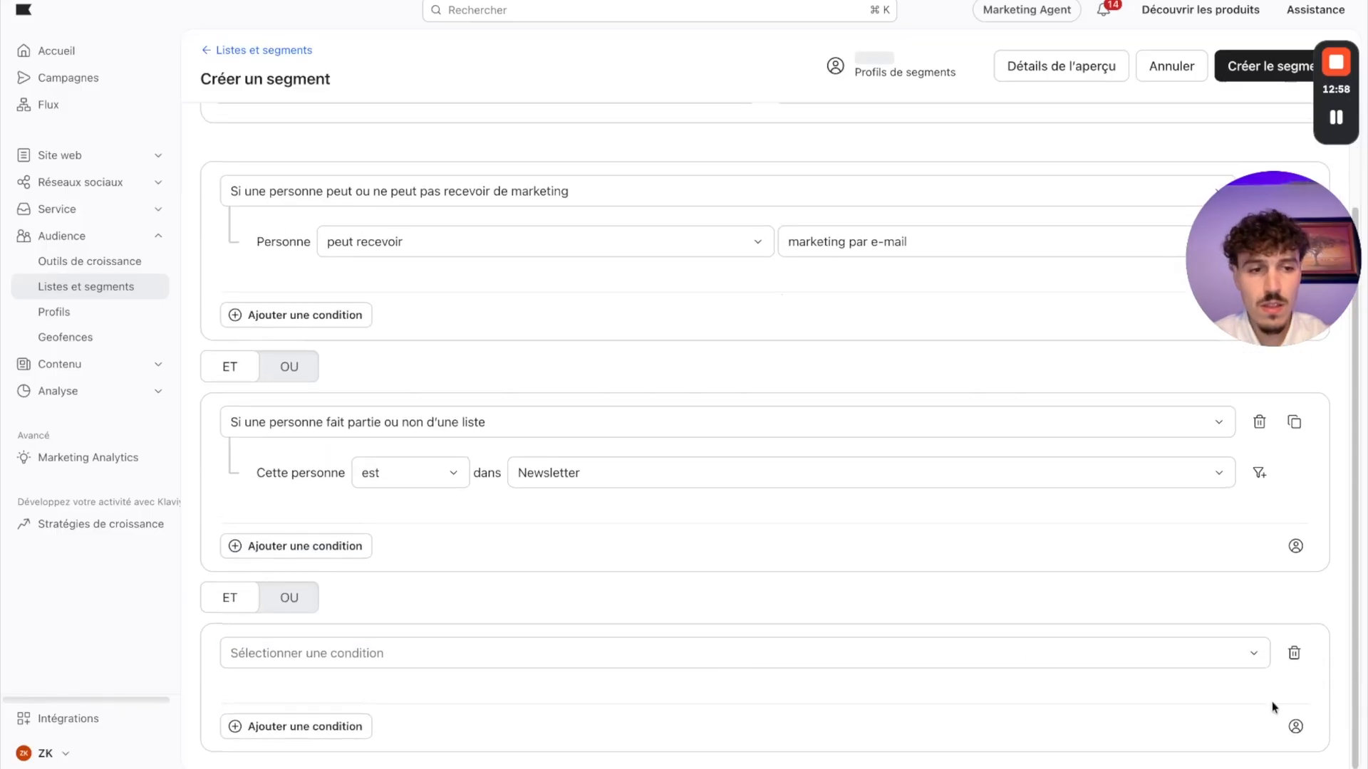
left_click(1294, 654)
Step: Restrict the Newsletter condition to people added within the last 30 days, and create the segment
left_click(1271, 593)
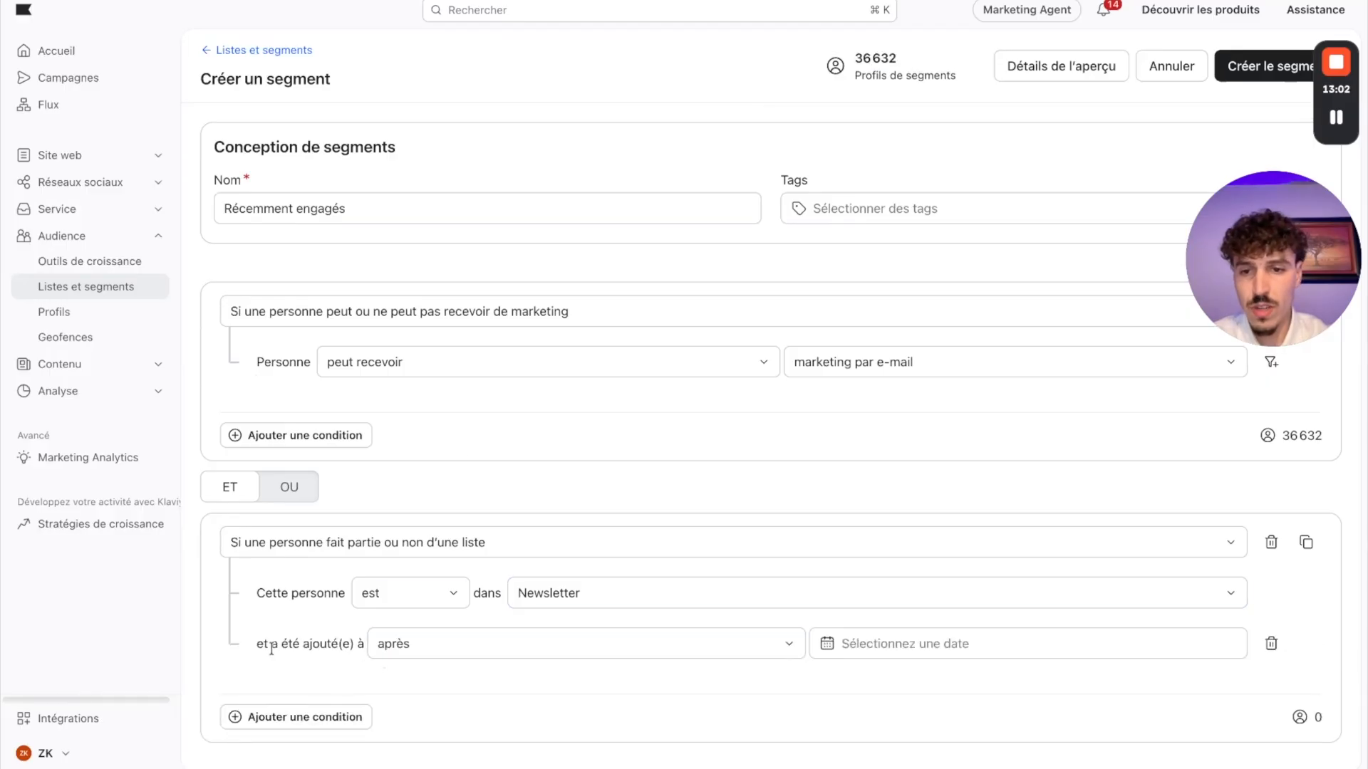
left_click(504, 645)
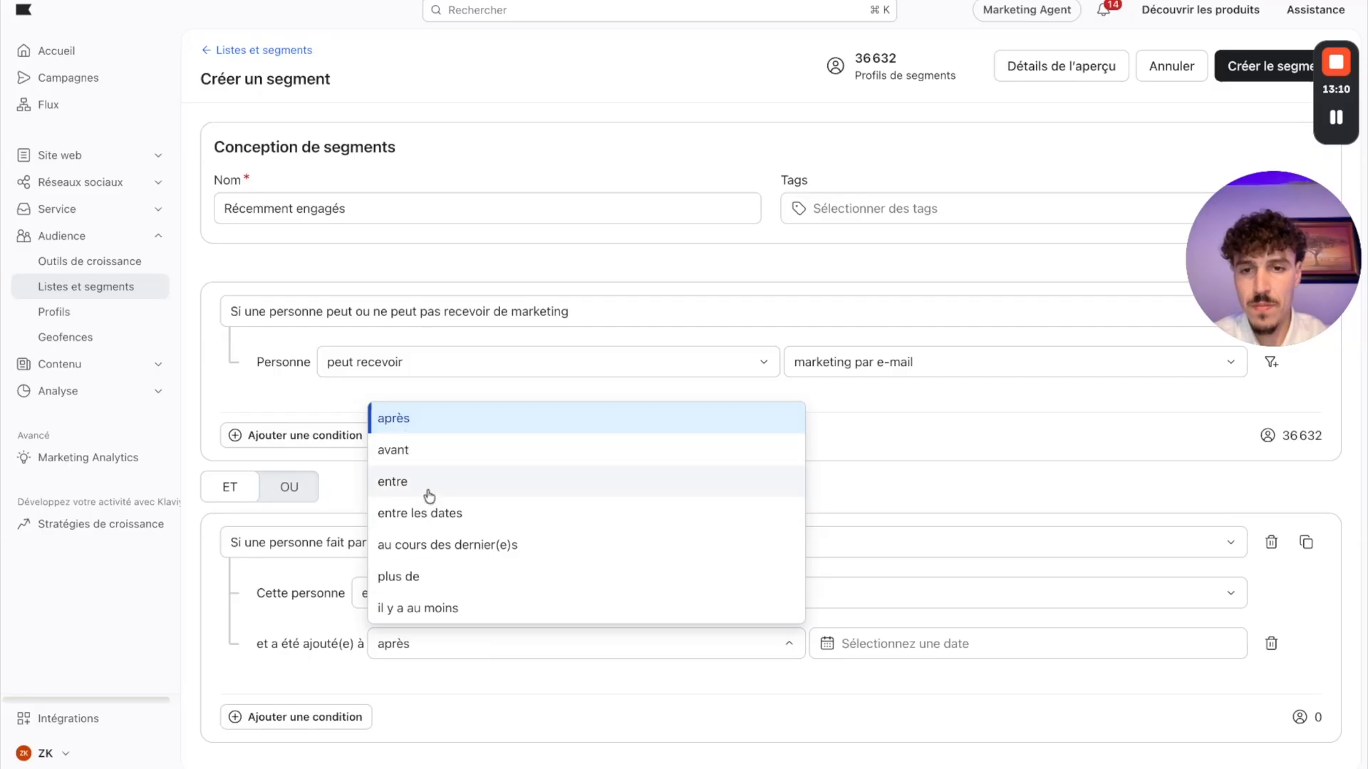
left_click(443, 544)
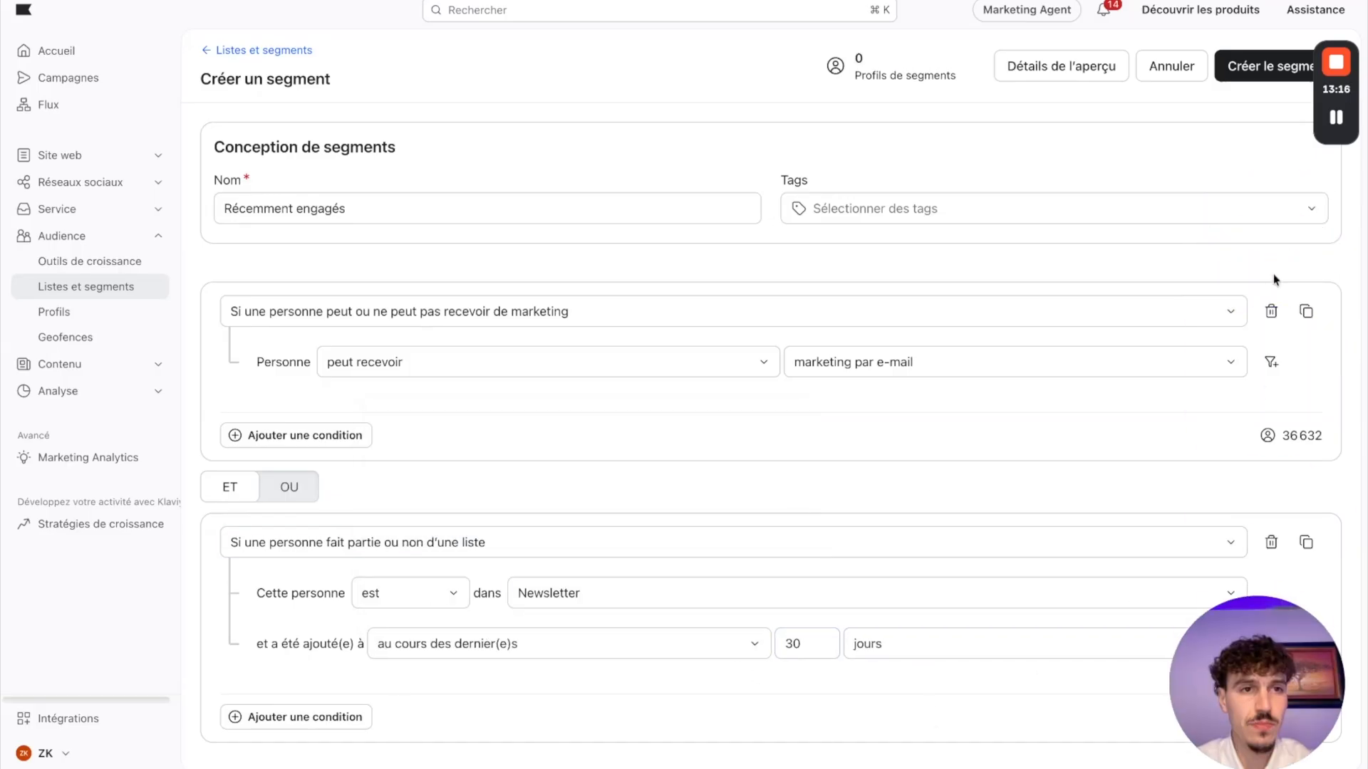
left_click(1273, 71)
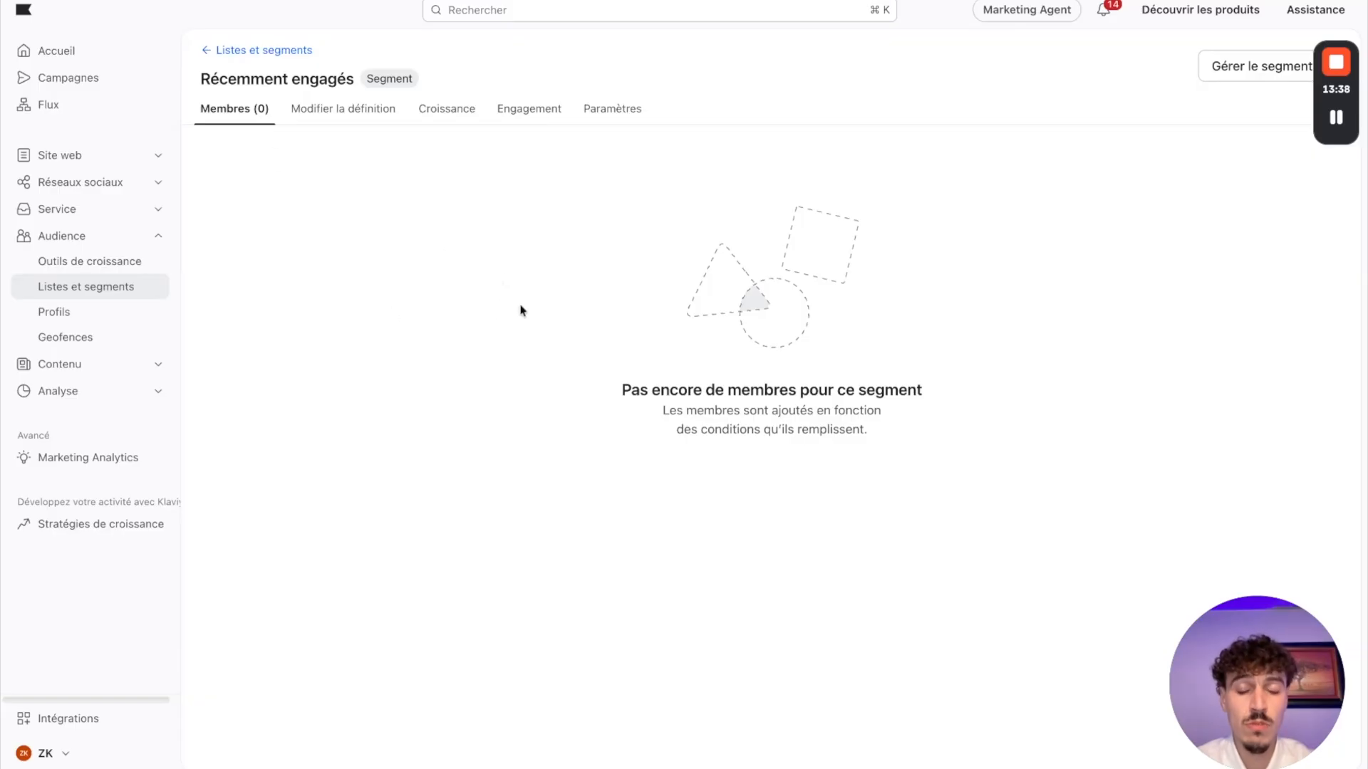
Step: Return to the lists and segments overview, and consult the Recently Unengaged conditions on the Miro board
left_click(241, 51)
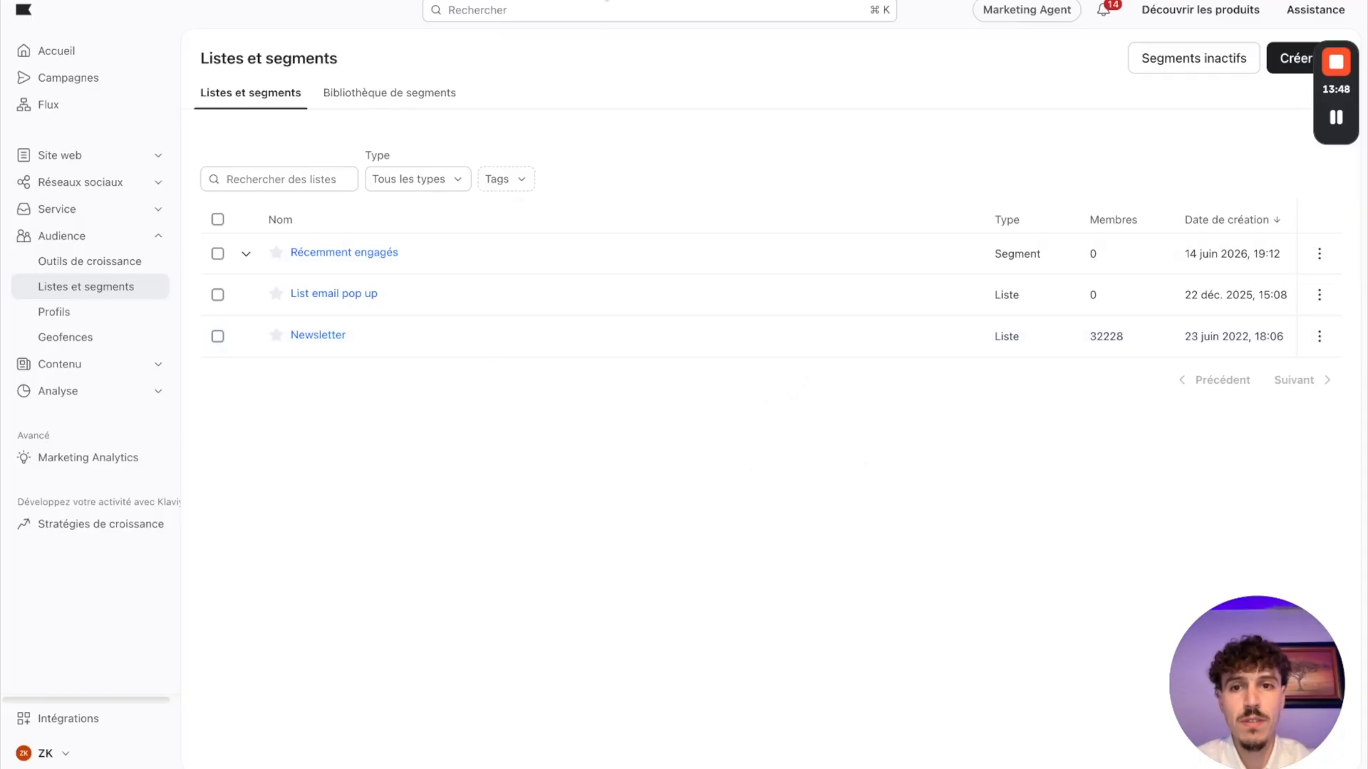
left_click(607, 0)
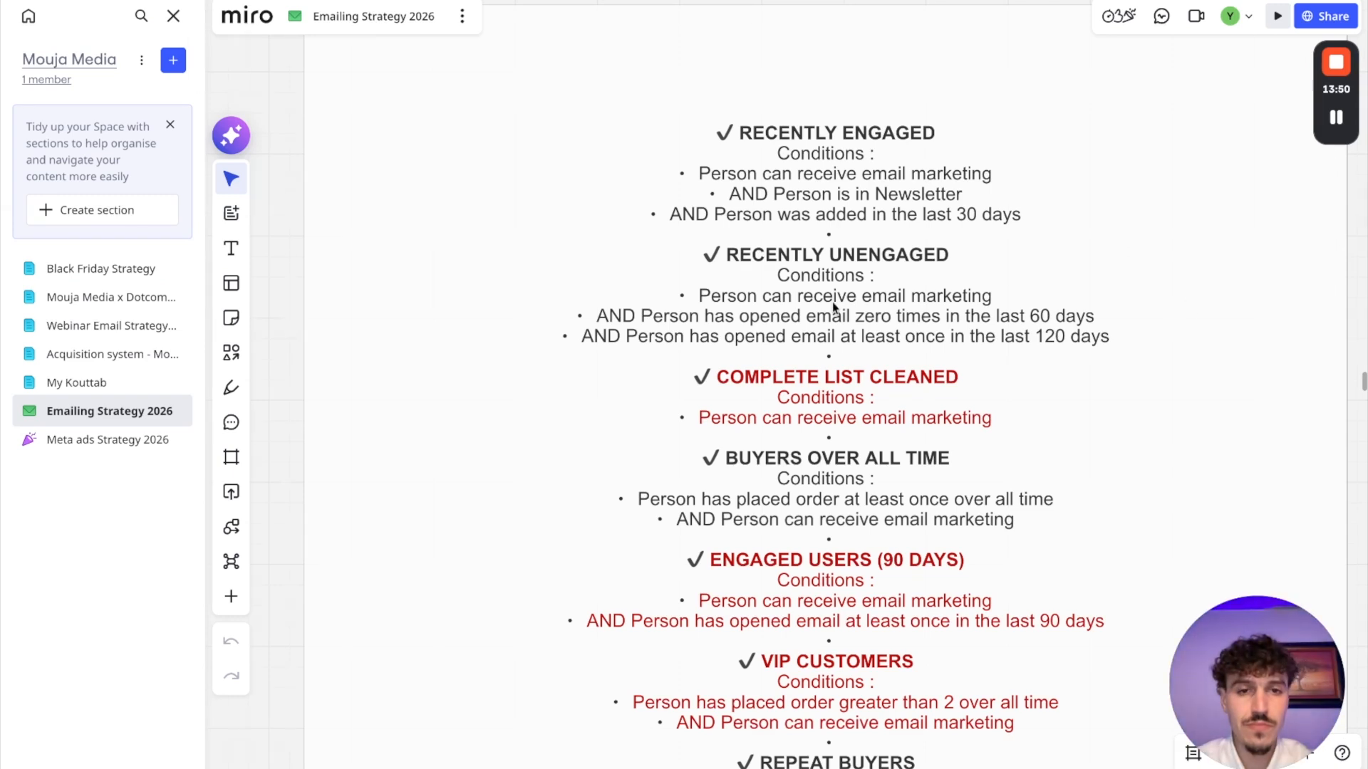
scroll(835, 307, "down", 2)
scroll(965, 295, "up", 1)
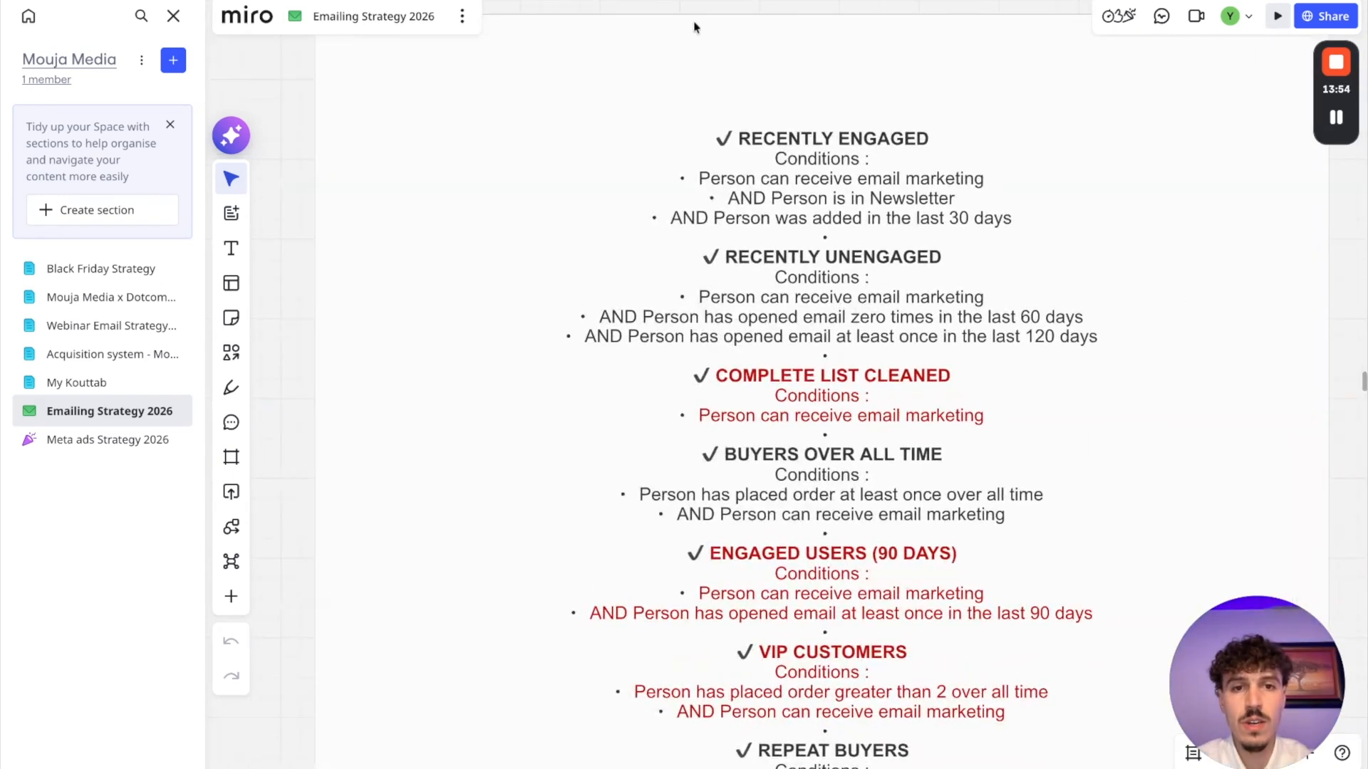
left_click(718, 1)
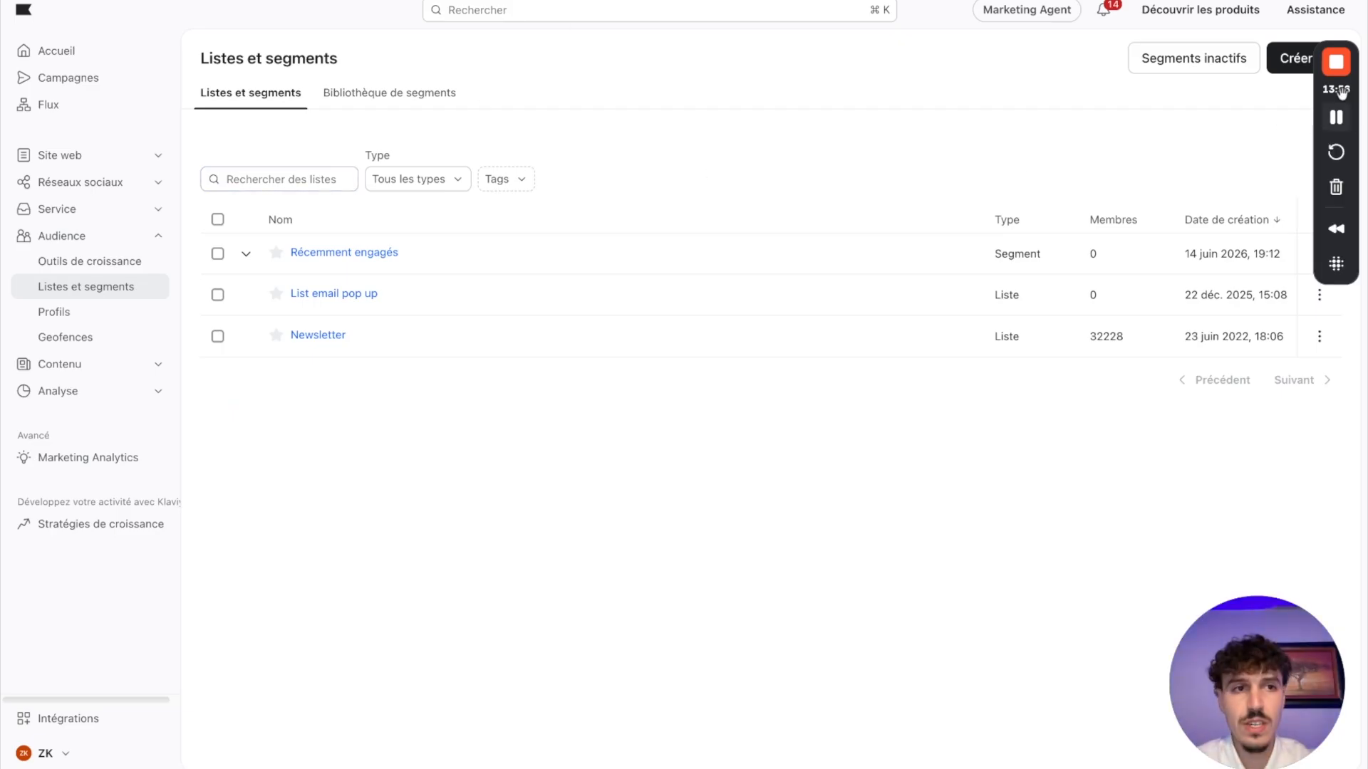
Step: Start a new segment named "Récemment désengagés" with the condition that the person can receive email marketing
left_click(1291, 62)
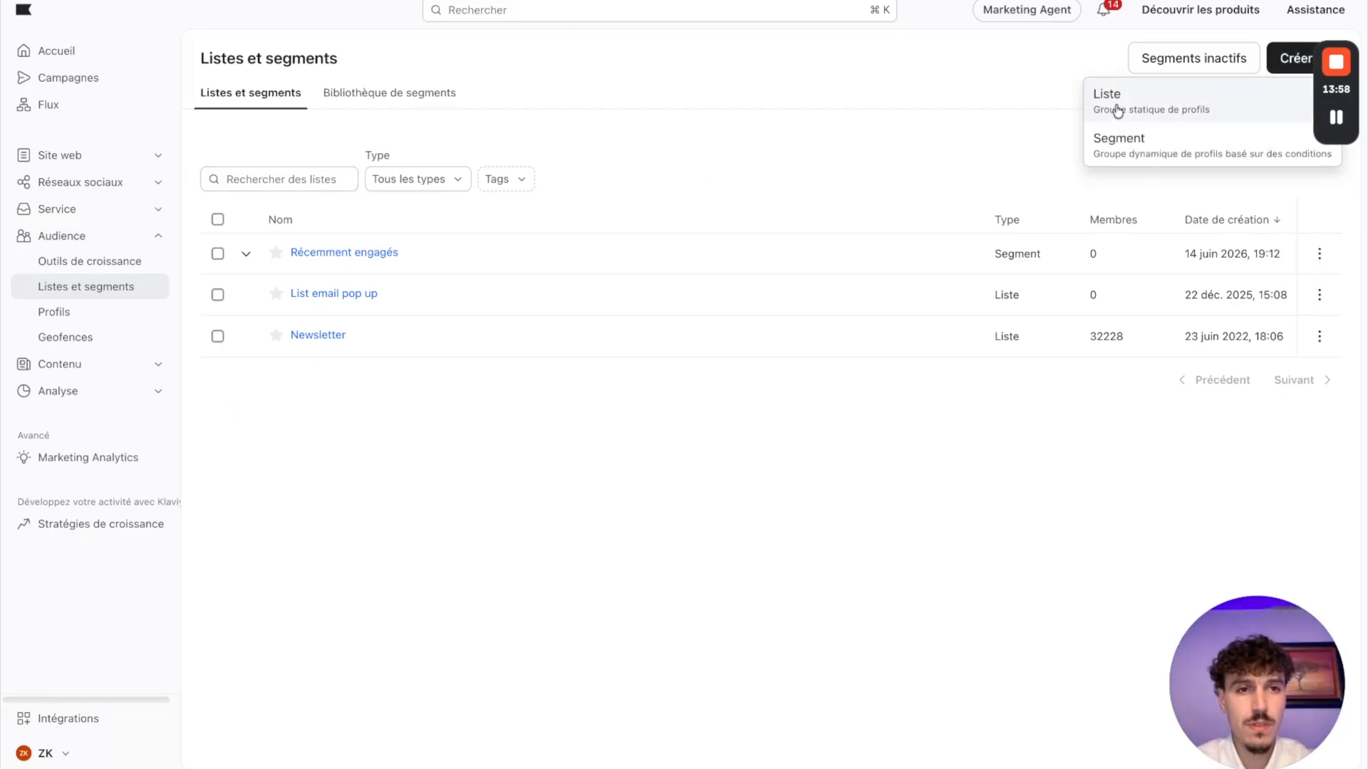
left_click(1128, 146)
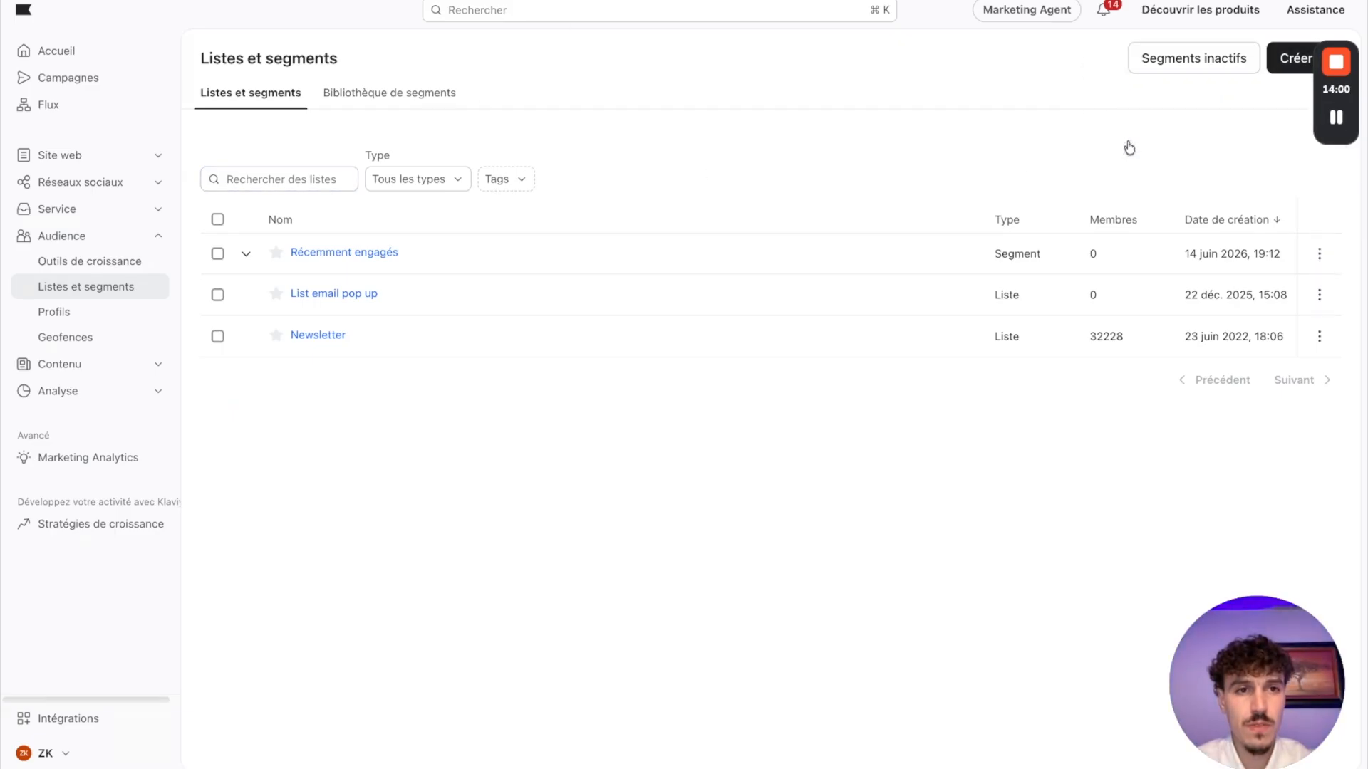
left_click(388, 209)
type("Récemment désengagés")
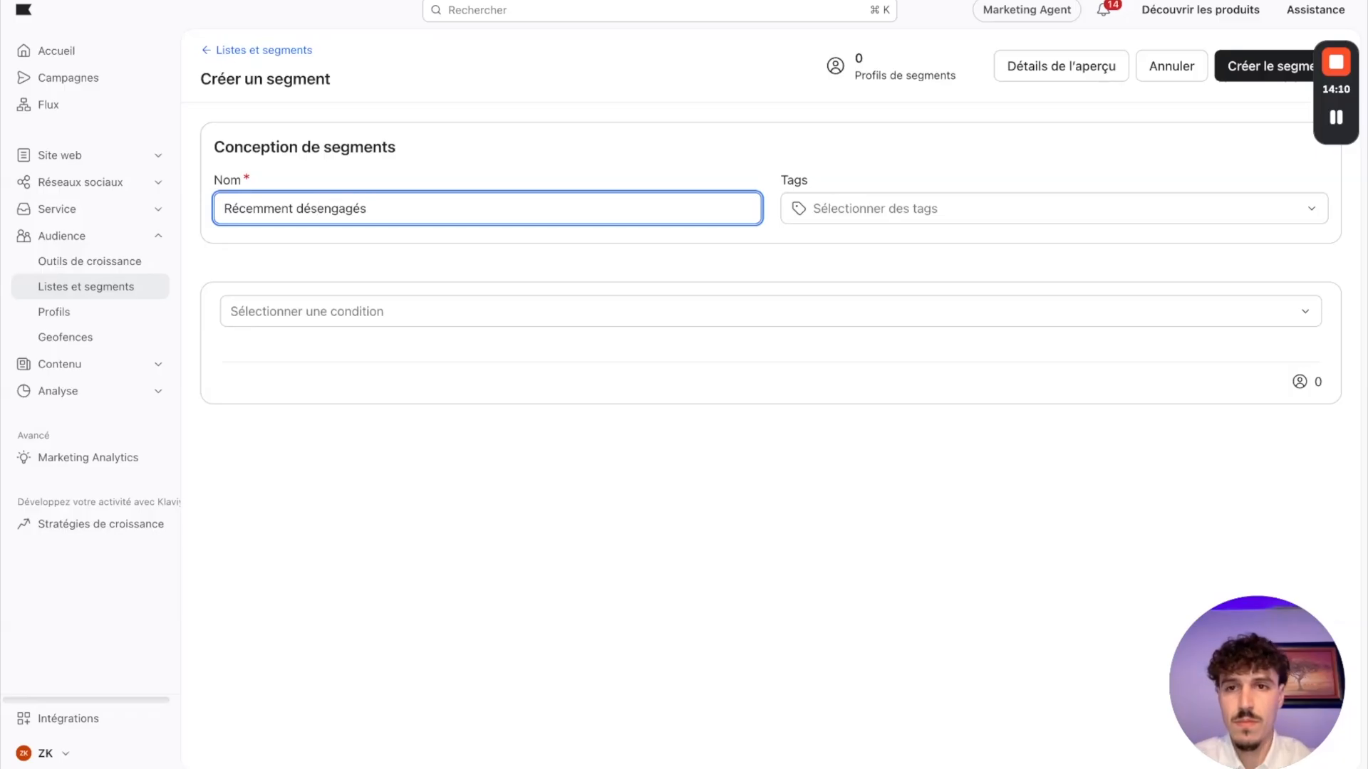
left_click(378, 312)
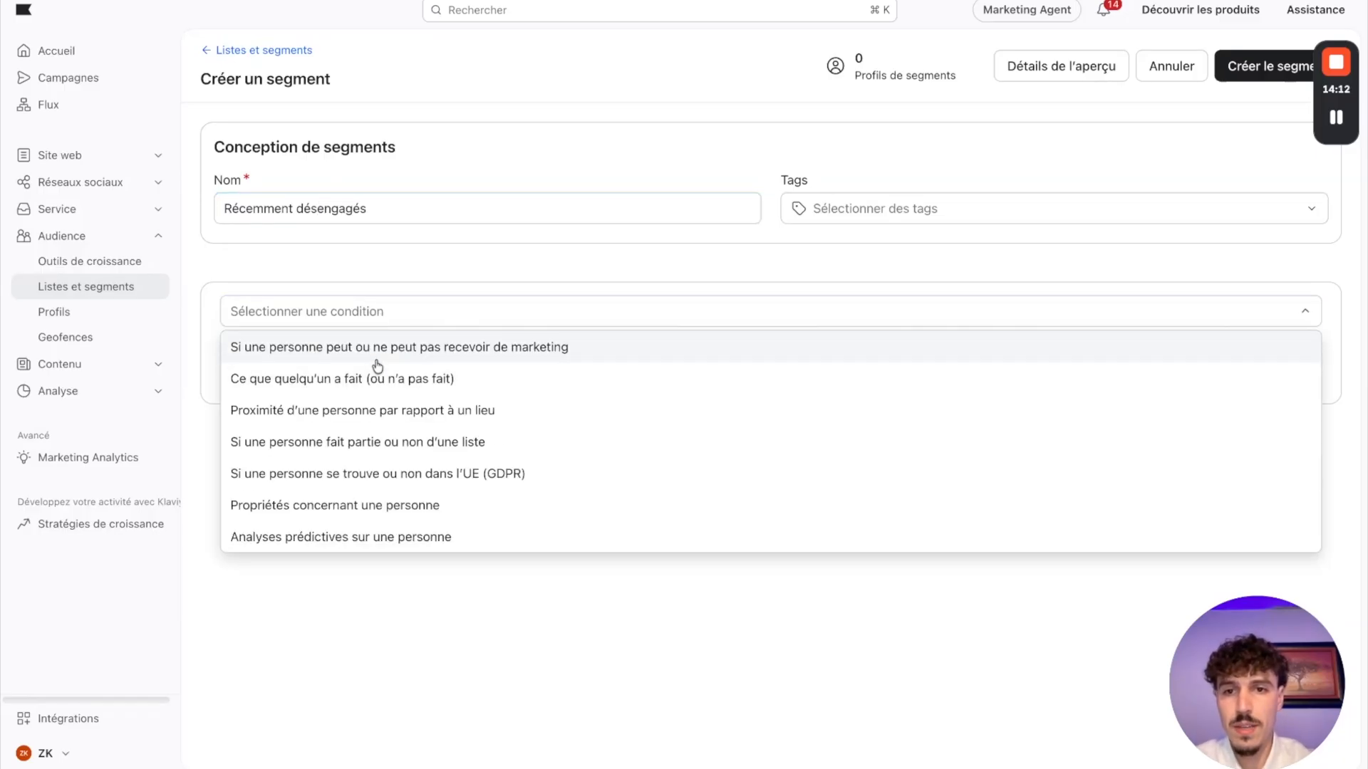
left_click(374, 349)
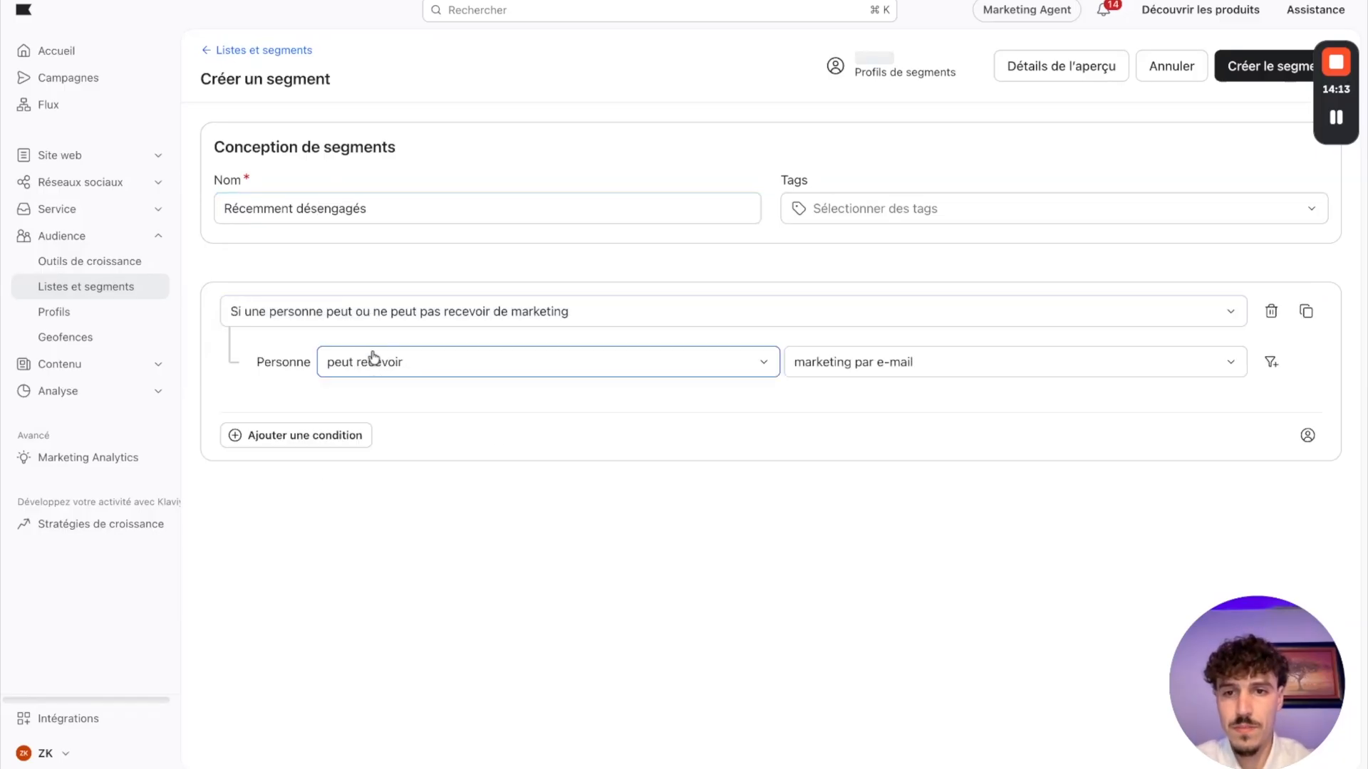
Step: Add an empty second condition joined with ET, and check the email-opening criteria for Recently Unengaged on the Miro board
left_click(295, 438)
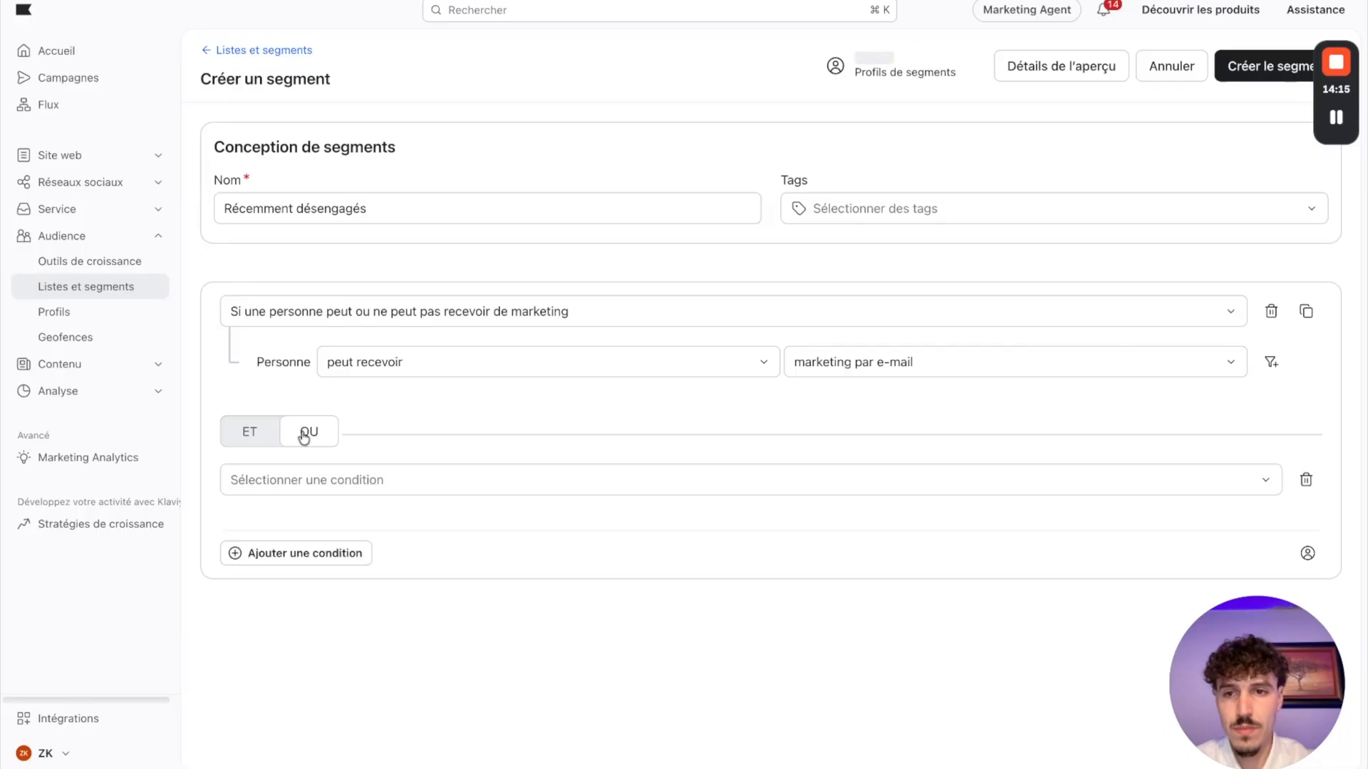
left_click(248, 440)
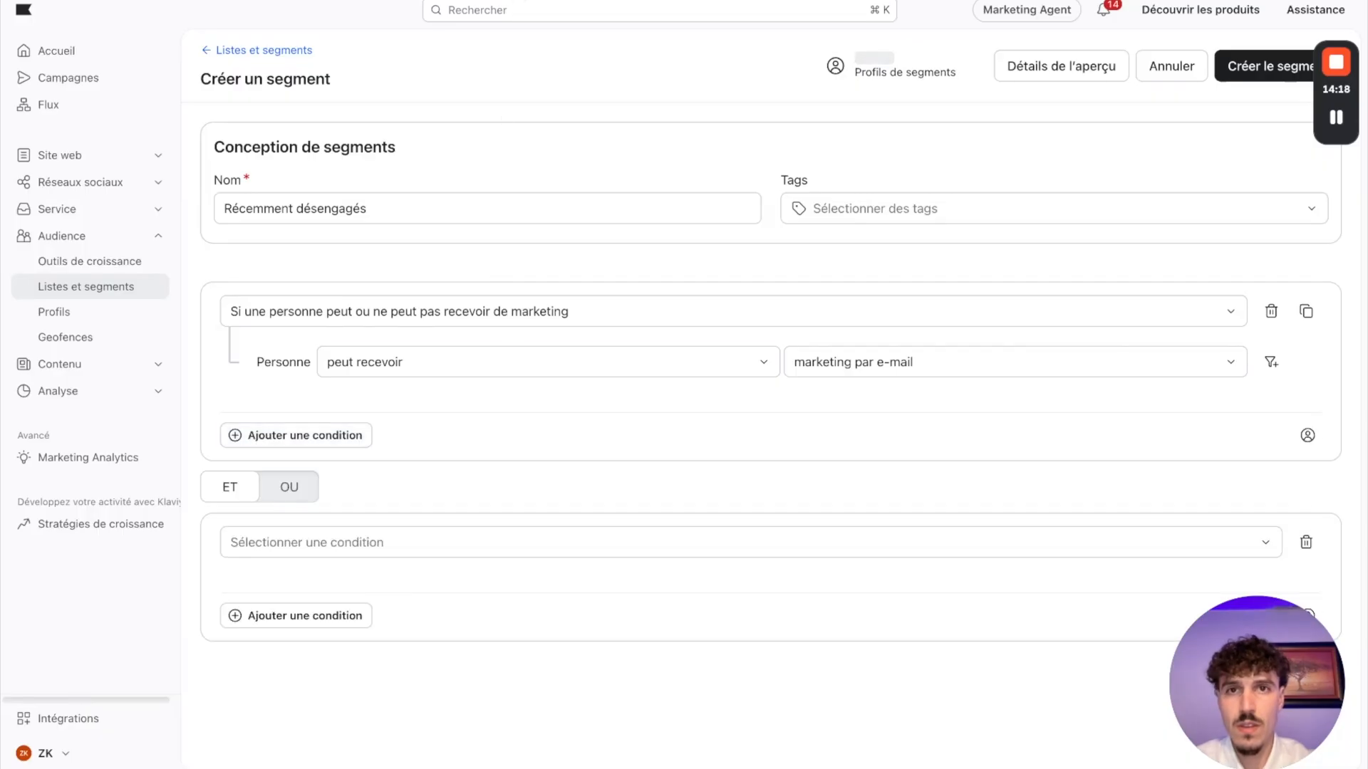
key("ctrl+Tab")
key("ctrl+shift+Tab")
key("ctrl+shift+Tab")
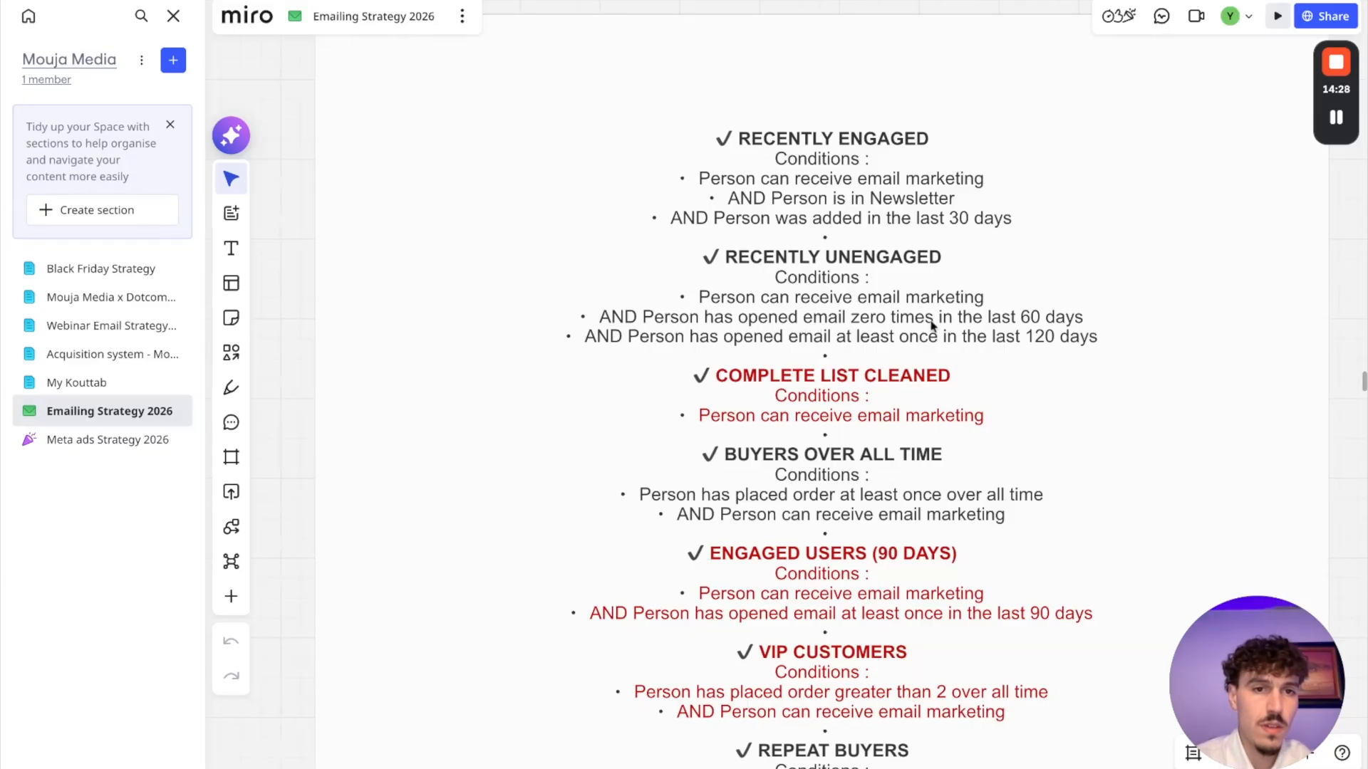
left_click(837, 1)
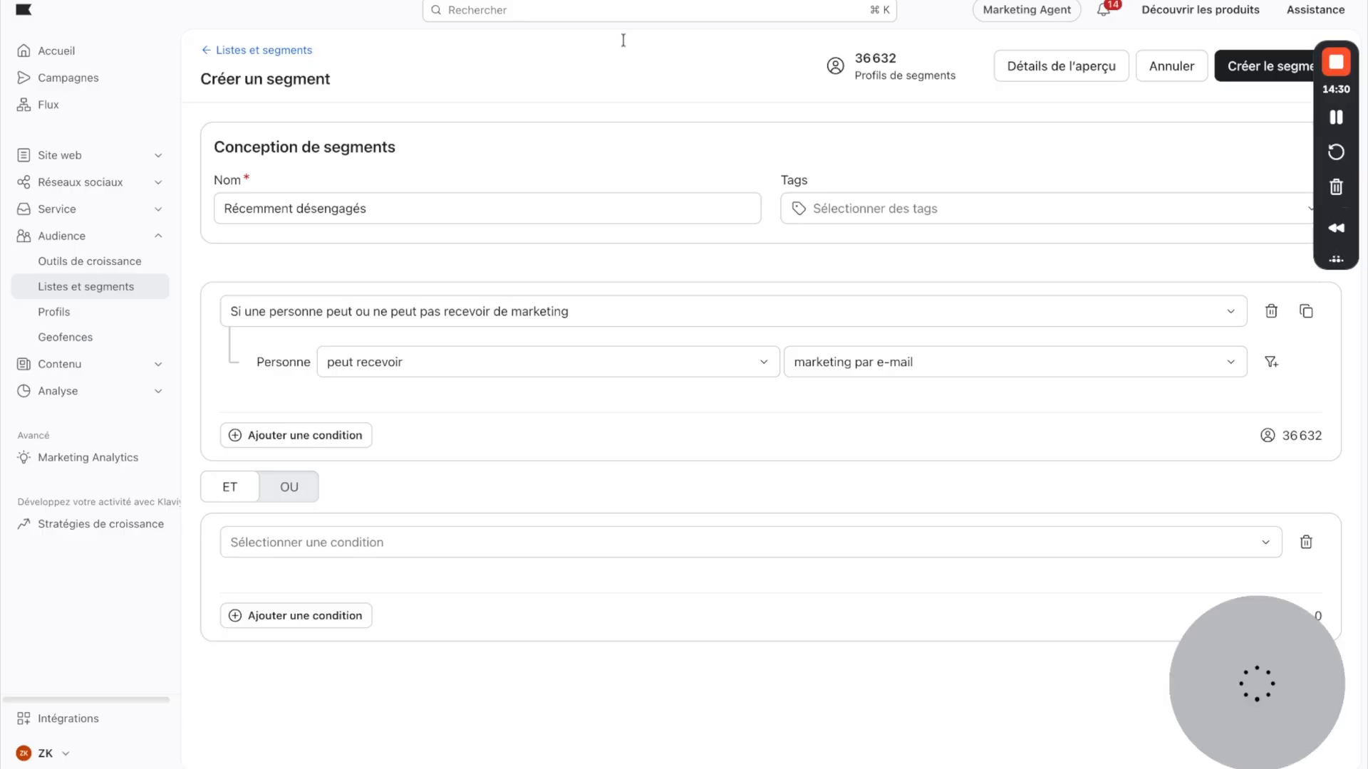
Step: Base the second condition on what someone has or has not done, using the E-mail Ouvert event
left_click(305, 550)
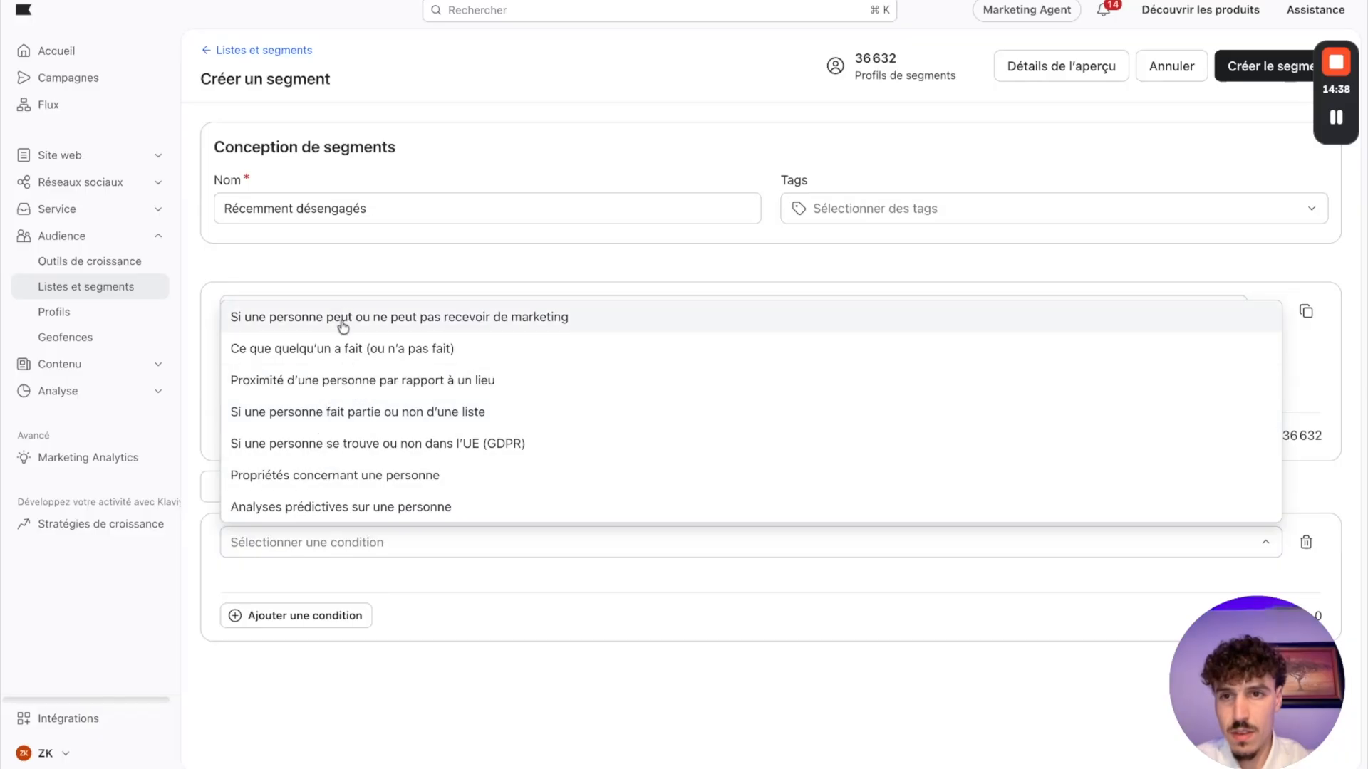
left_click(353, 349)
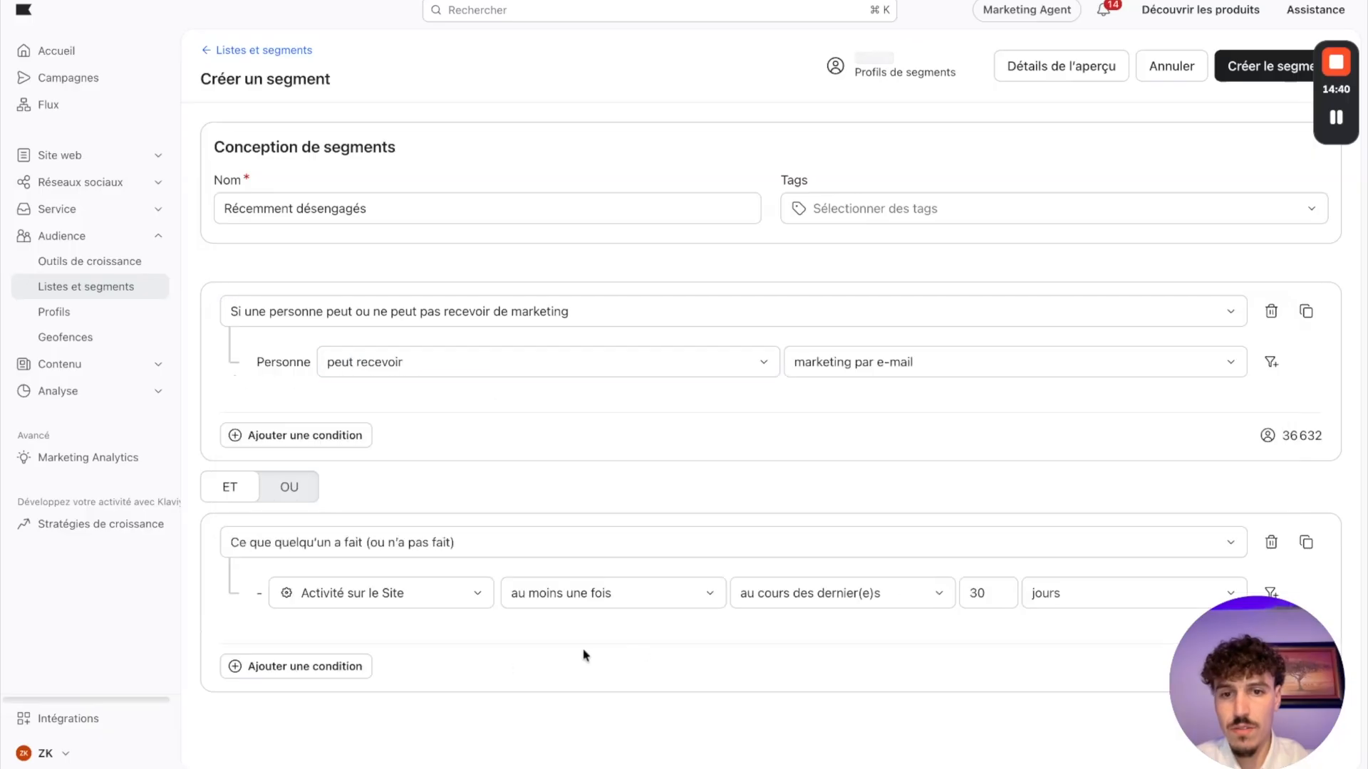
left_click(378, 598)
scroll(406, 315, "down", 1)
scroll(402, 292, "up", 1)
type("ouve")
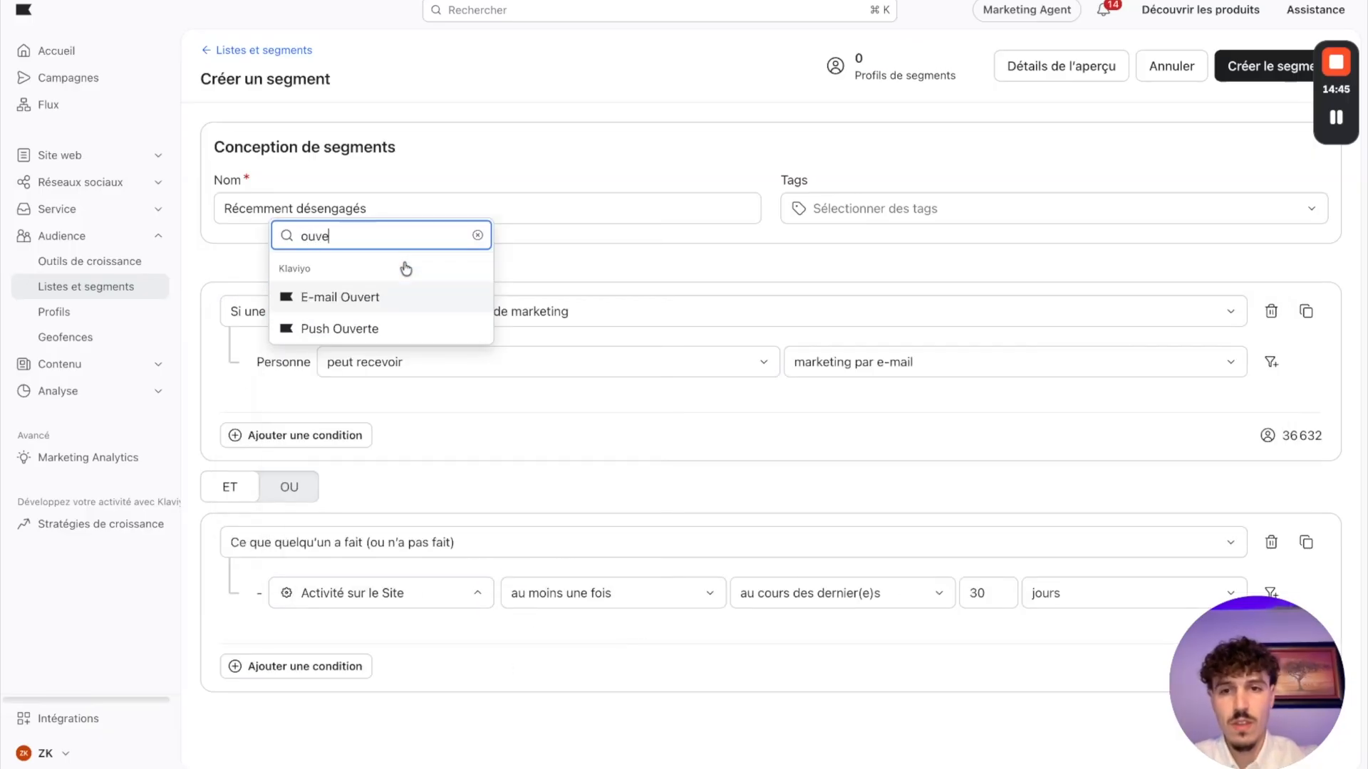
left_click(366, 305)
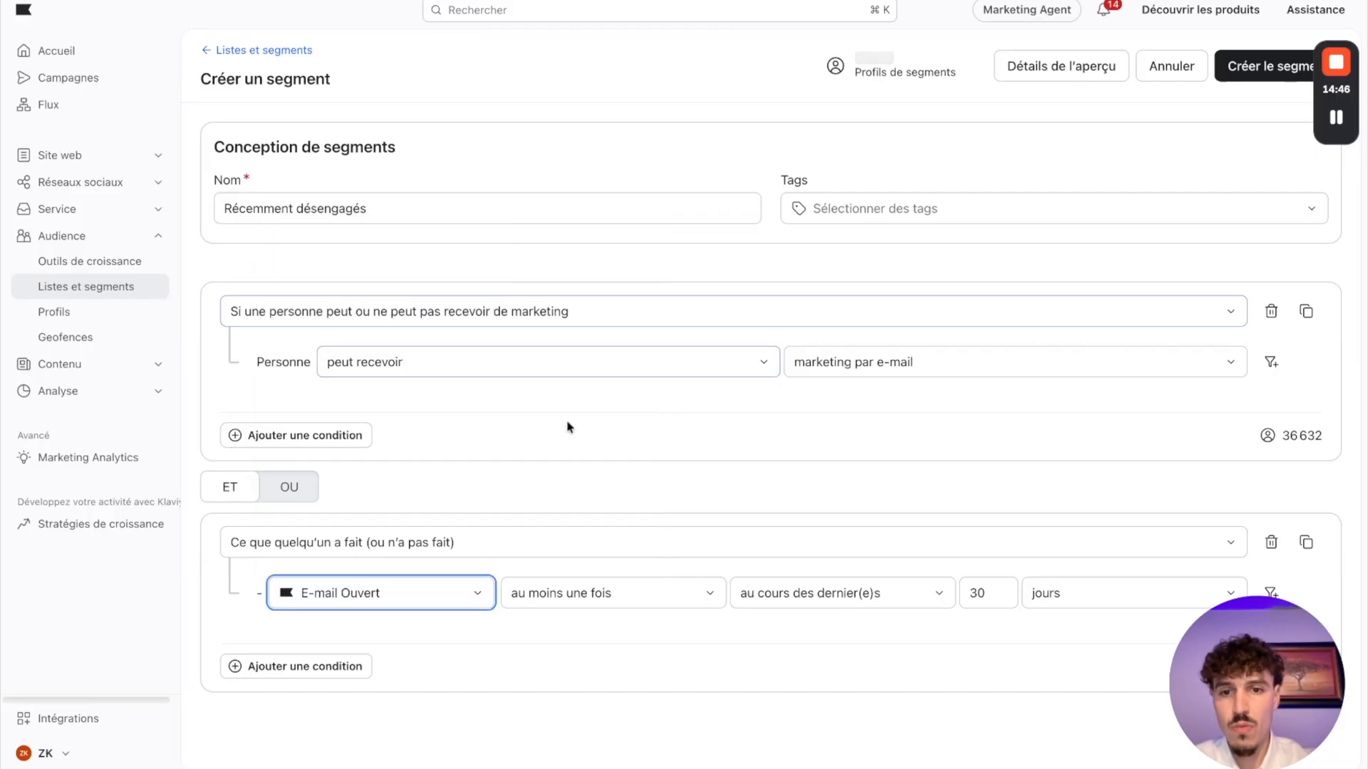
Step: Set the E-mail Ouvert condition to zero times (zéro fois) in the last 60 days
left_click(611, 593)
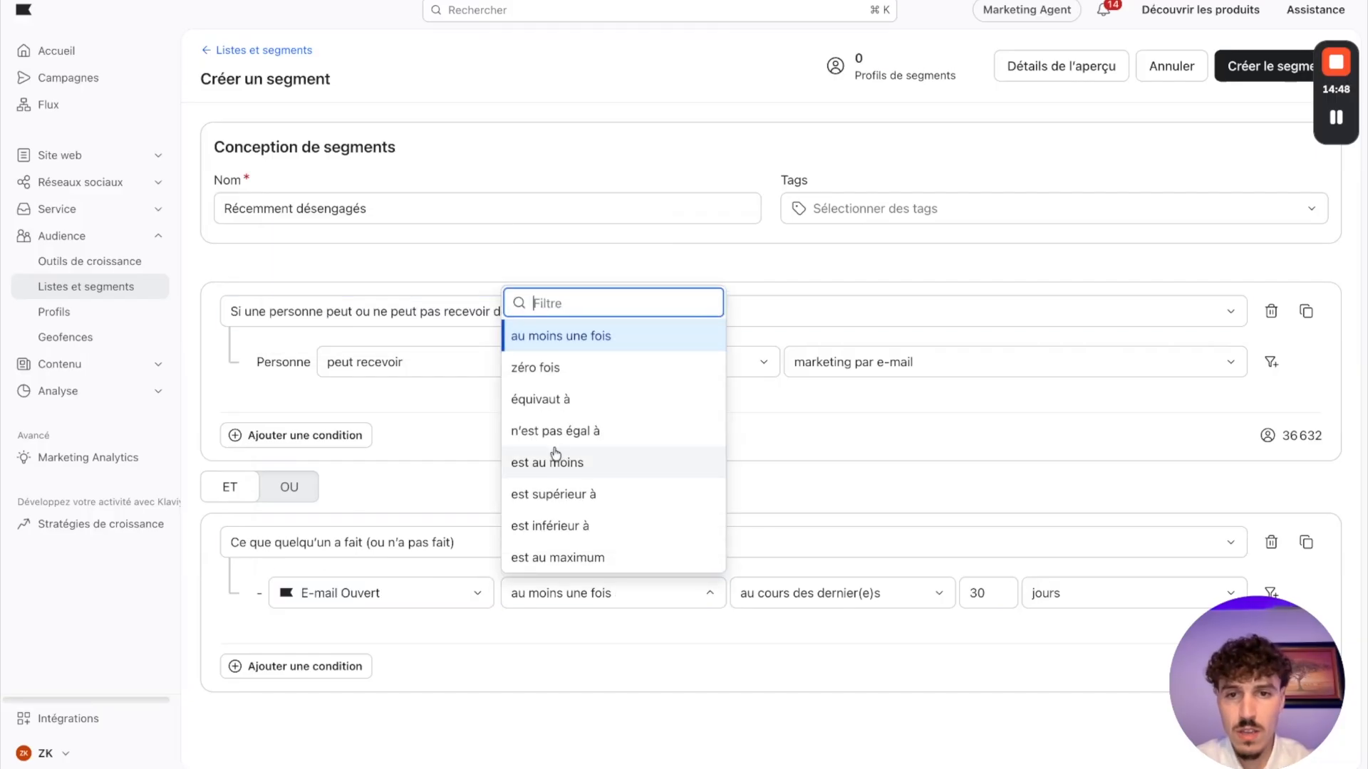
left_click(553, 378)
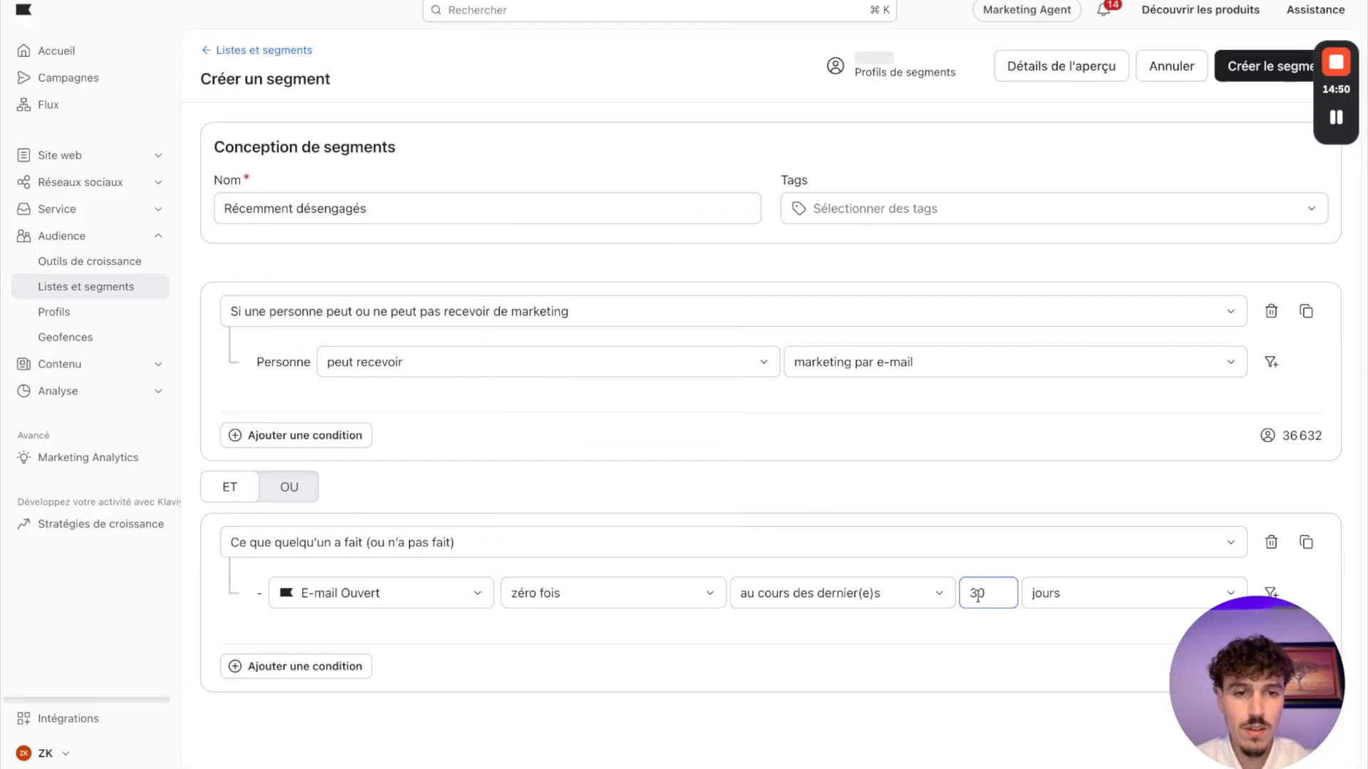
double_click(999, 594)
type("6")
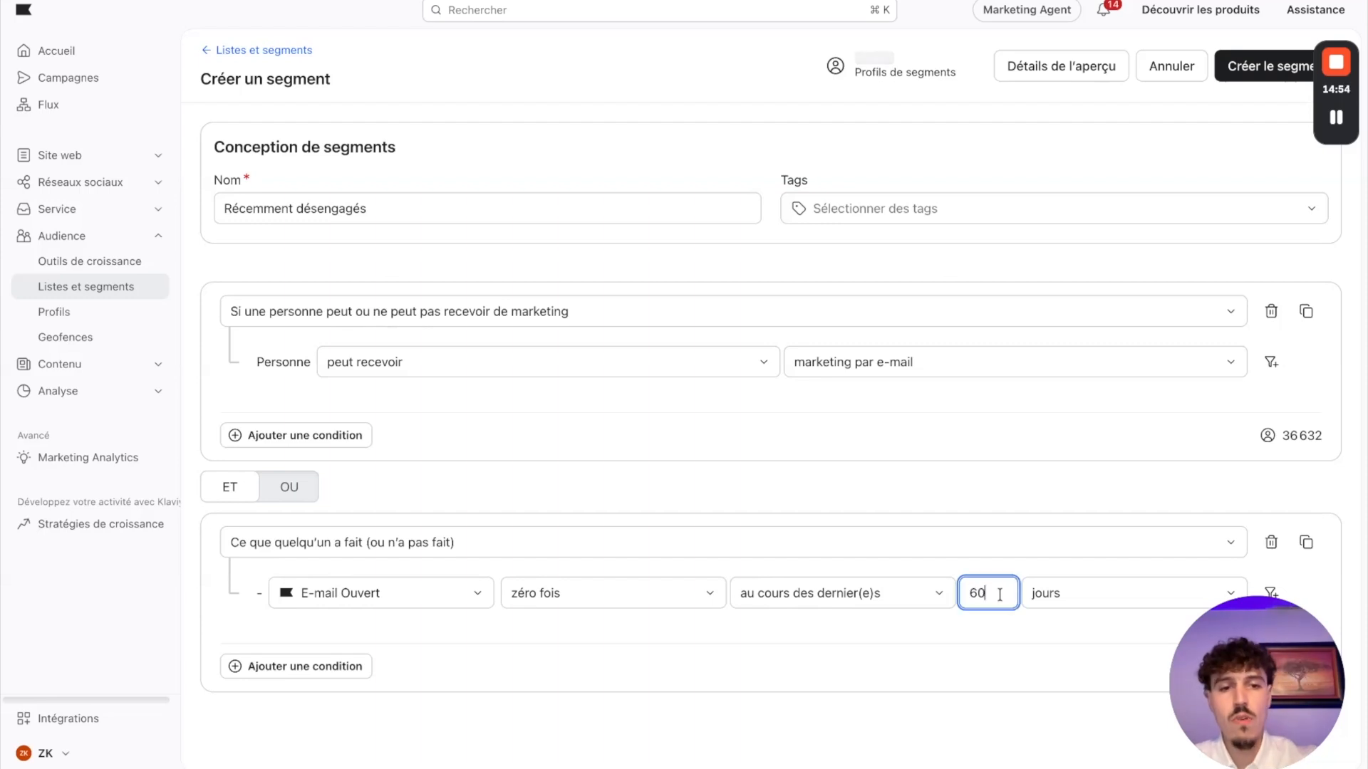
left_click_drag(1243, 675, 1259, 305)
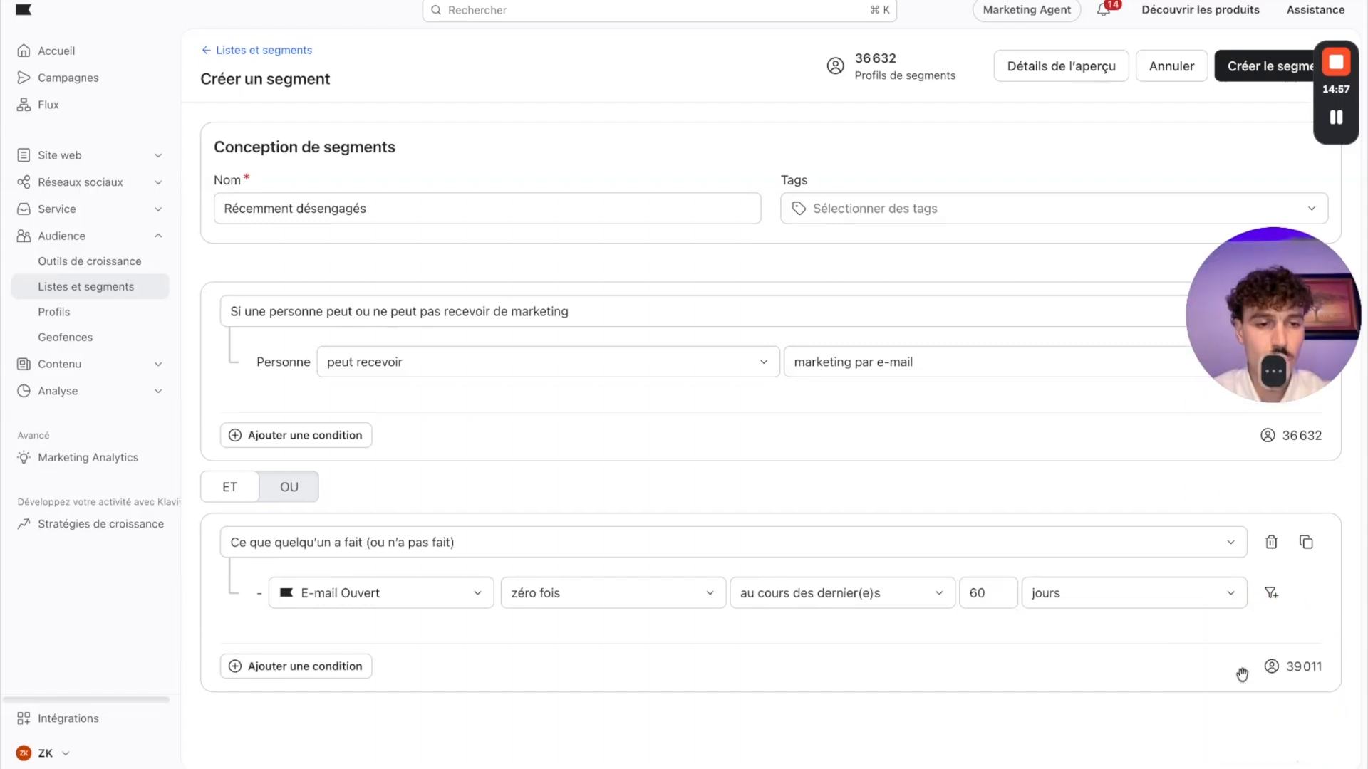
Step: Add a third condition joined with ET on what someone has done, requiring E-mail Ouvert at least once
left_click(255, 671)
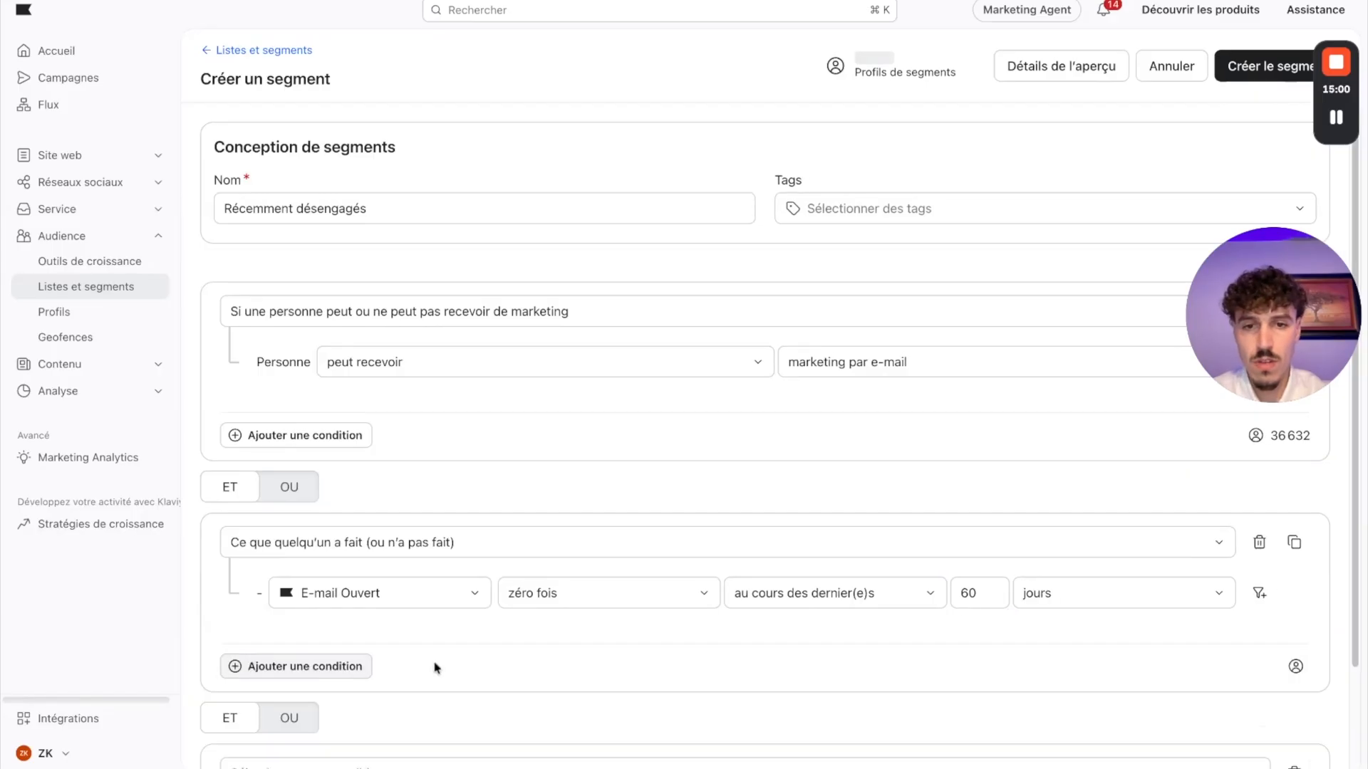
left_click(324, 663)
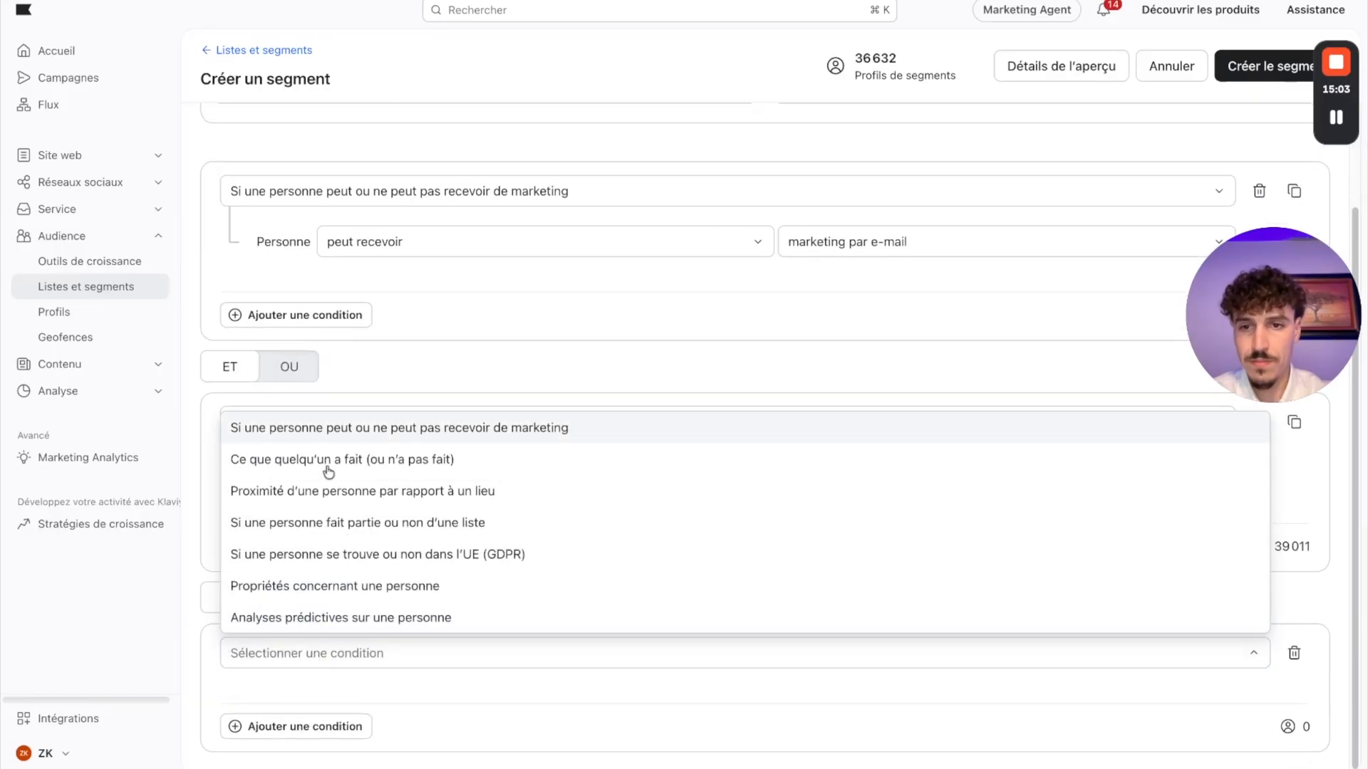
left_click(320, 461)
left_click(391, 669)
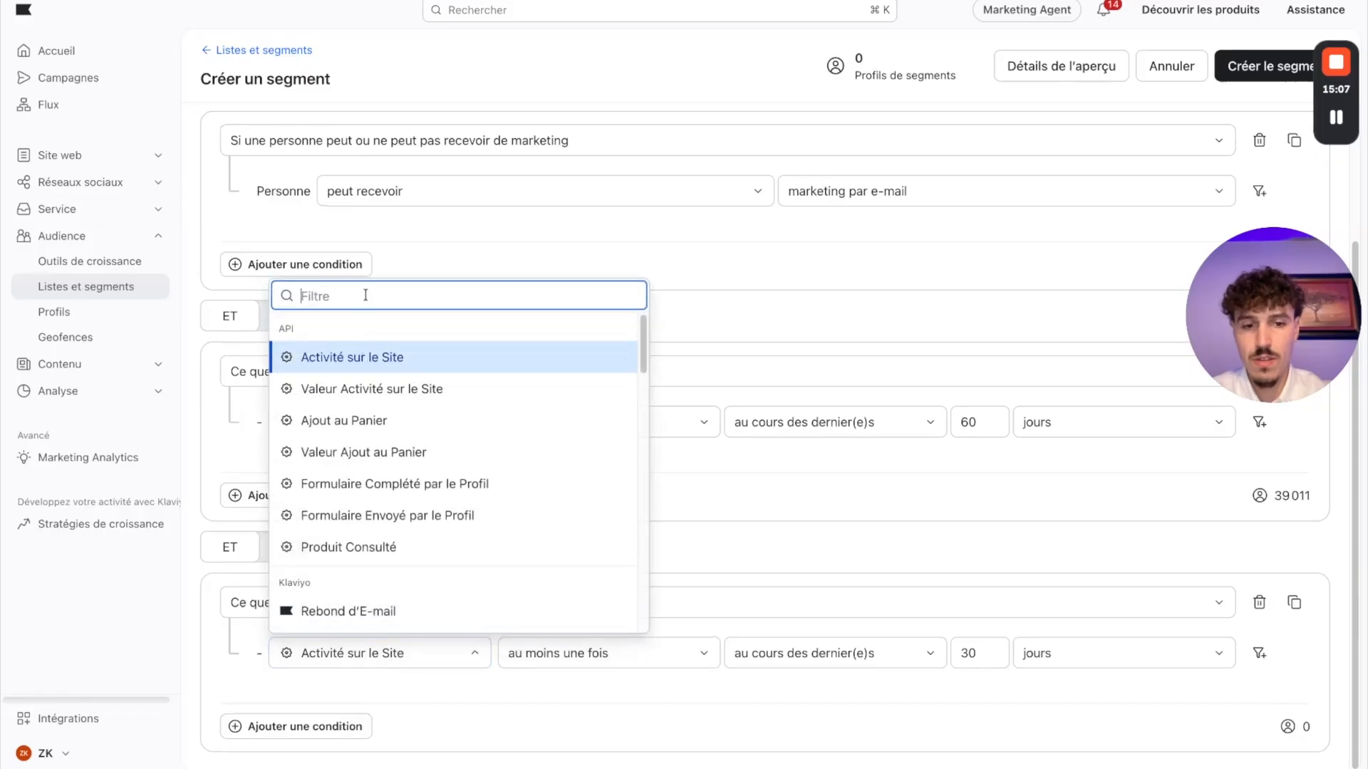
type("ouver")
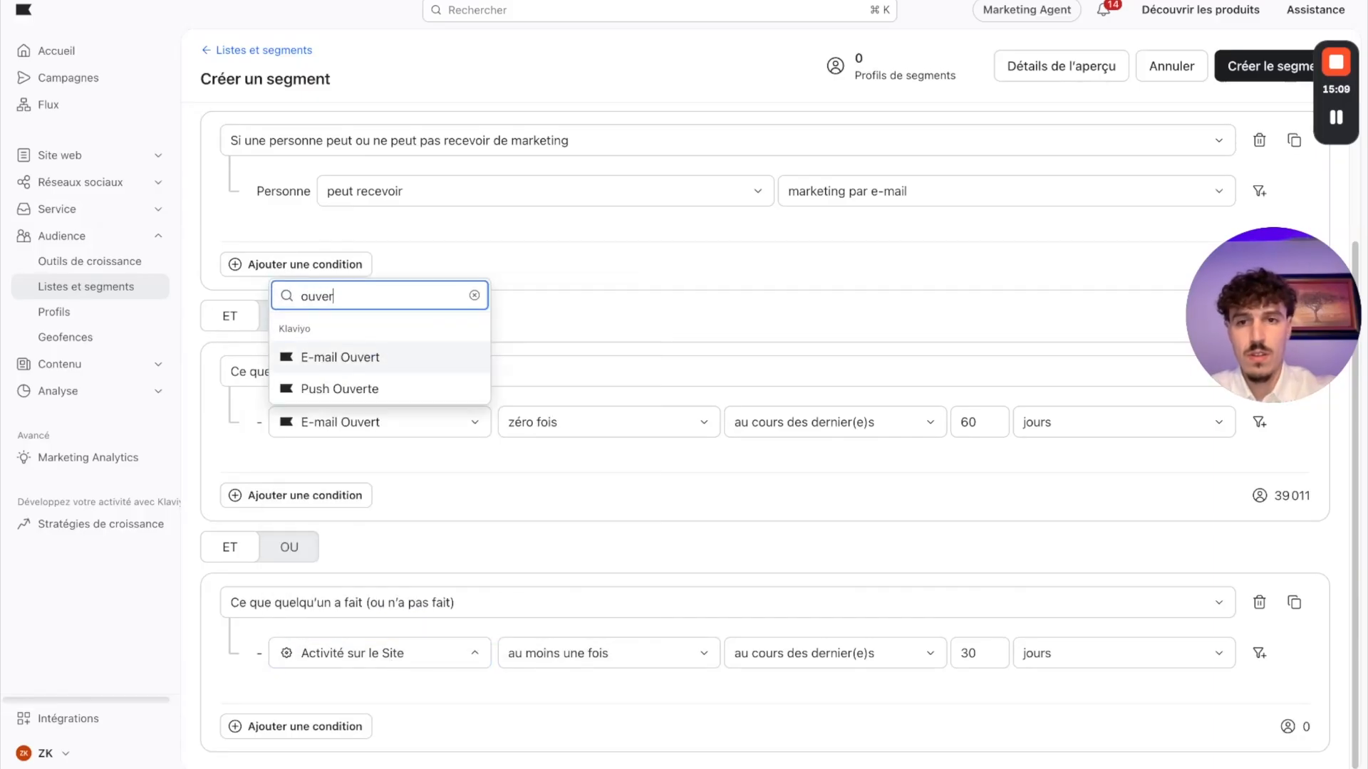
left_click(349, 360)
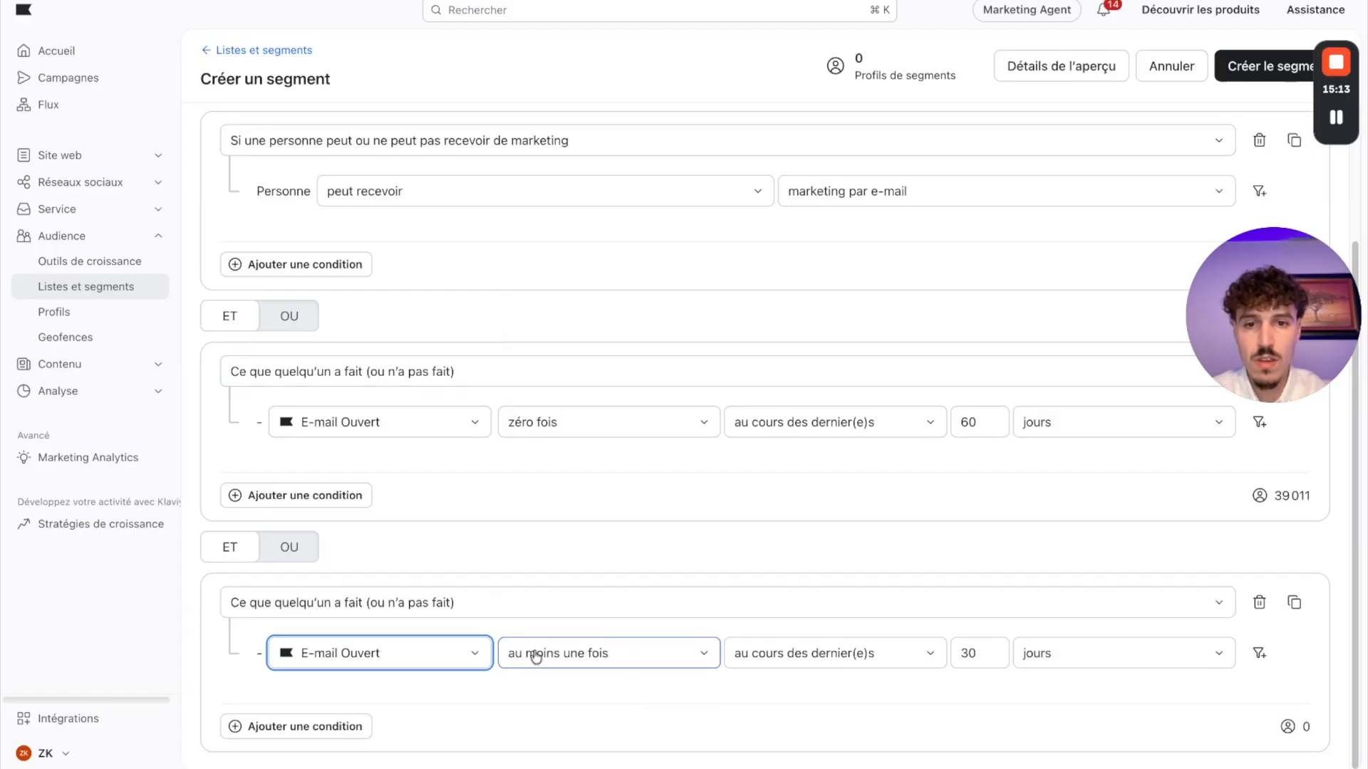
Step: Set the third condition's period to the last 120 days, and create the segment
left_click(976, 655)
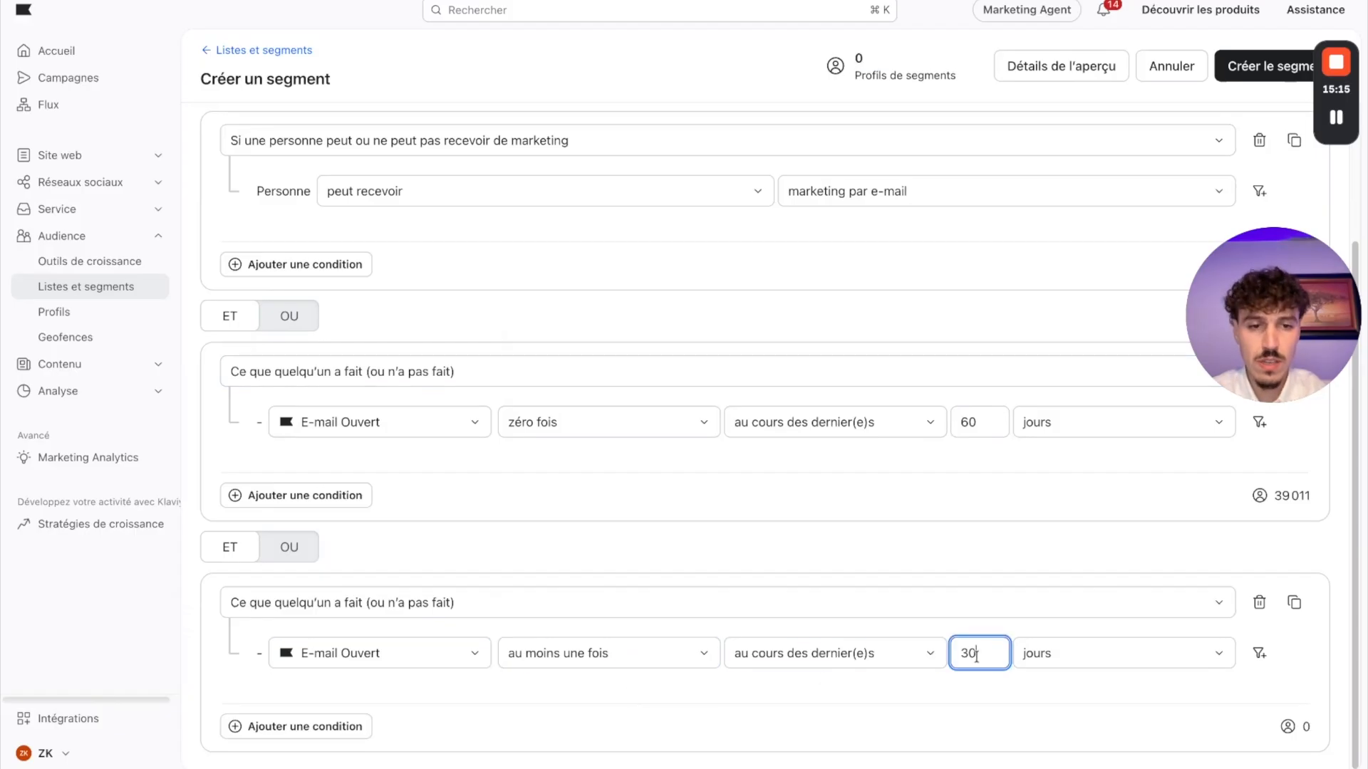
type("12")
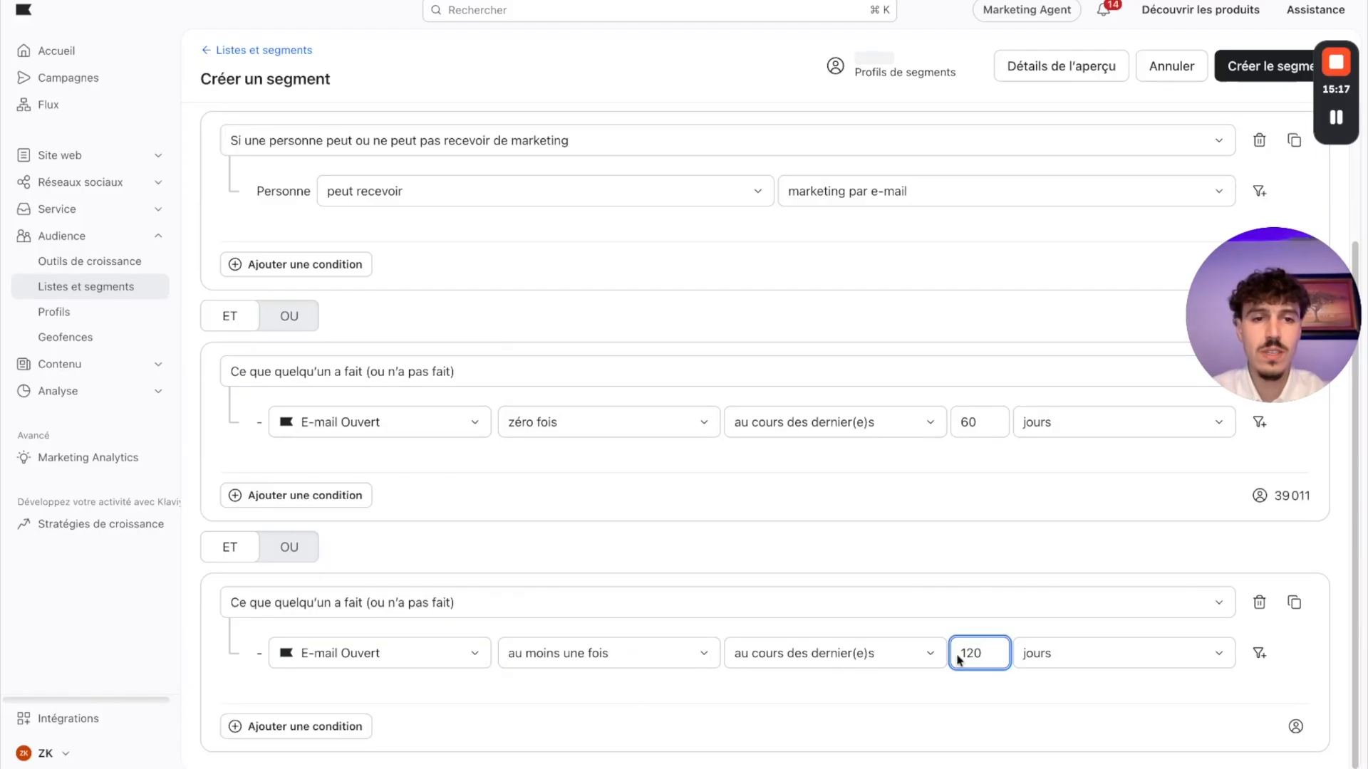
left_click(1030, 716)
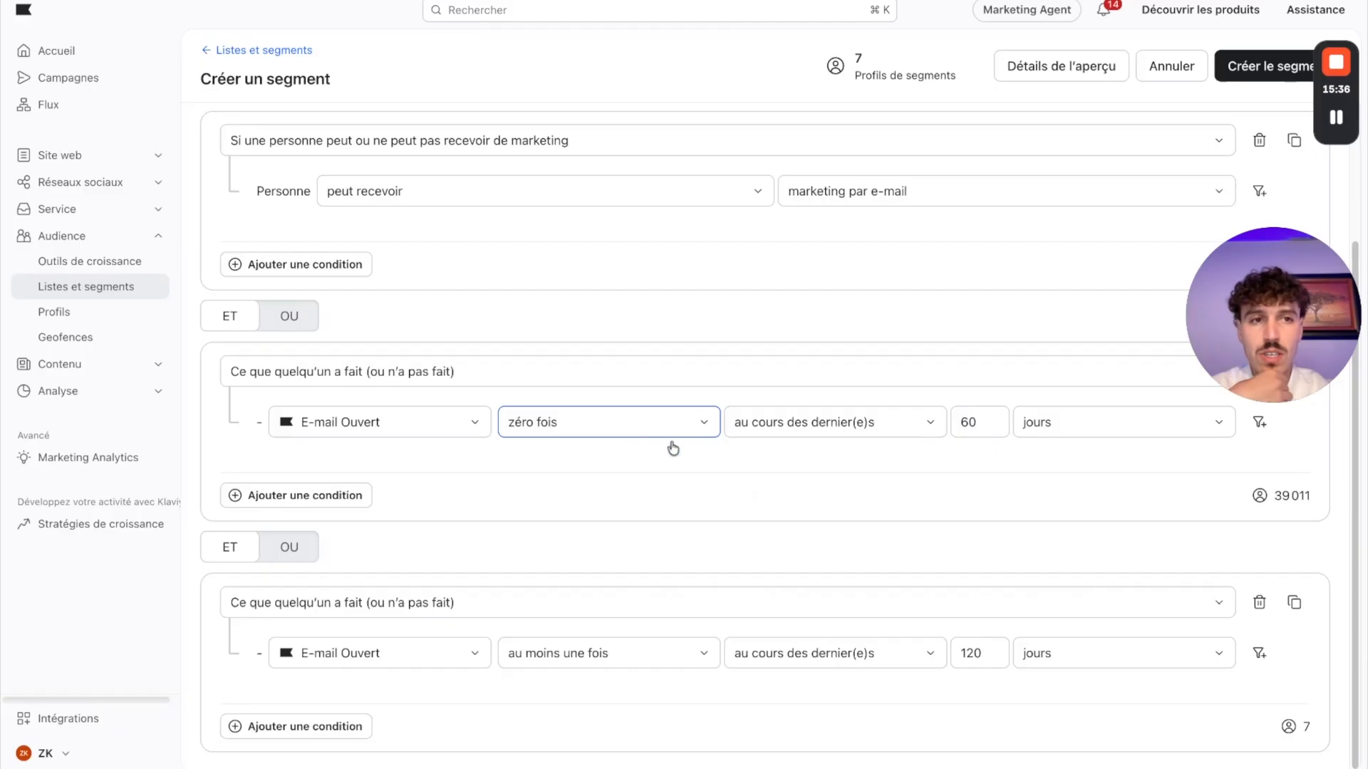
left_click(1268, 66)
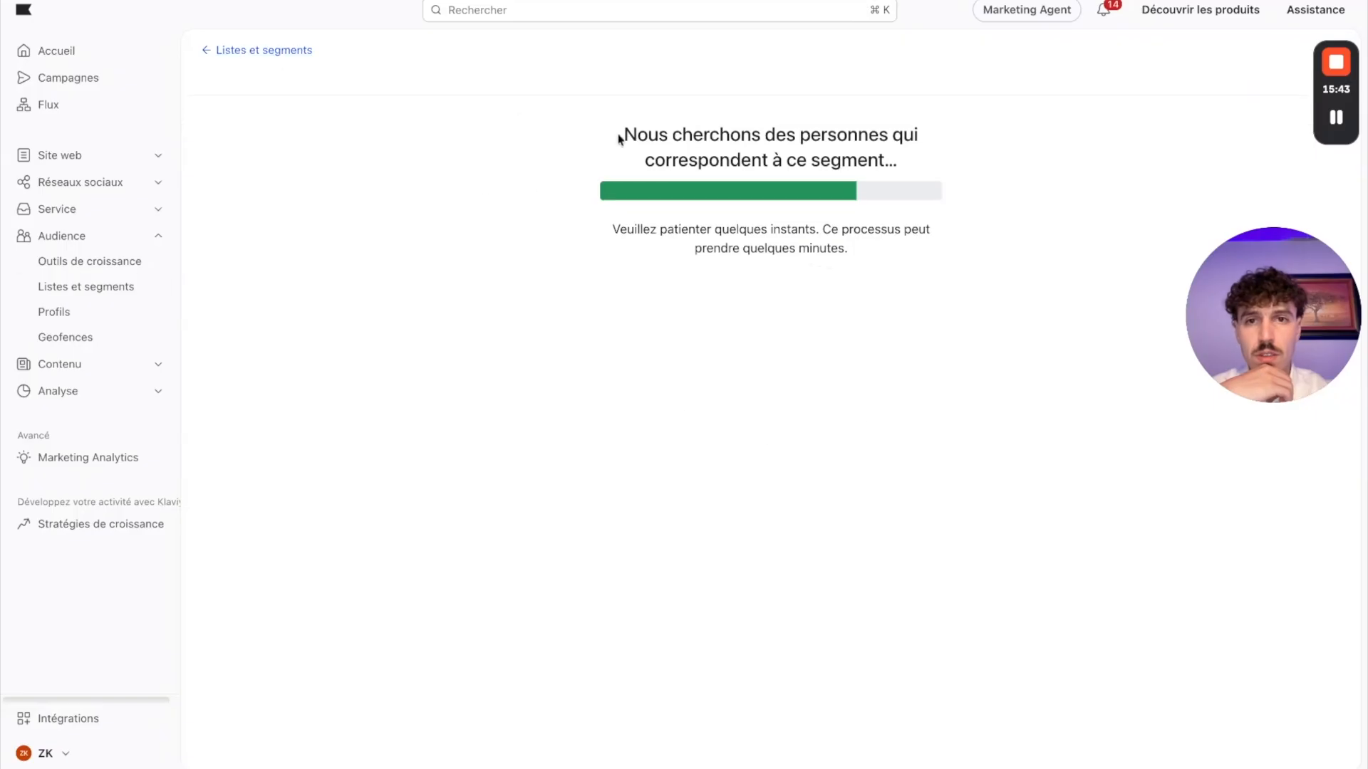
Step: Consult the Complete List Cleaned definition on the Miro board, and start a new Klaviyo segment named "Liste nettoyé"
key("ctrl+Tab")
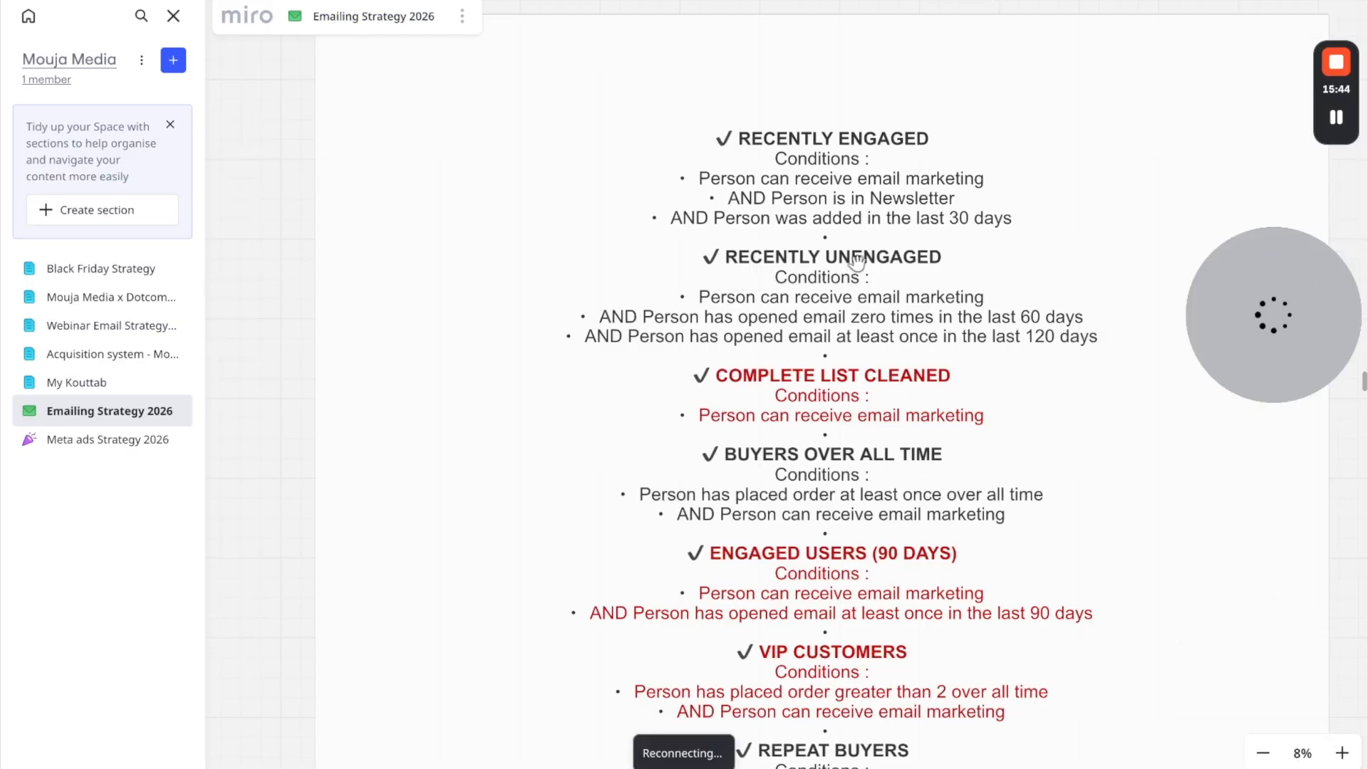
scroll(861, 325, "down", 1)
scroll(860, 325, "down", 2)
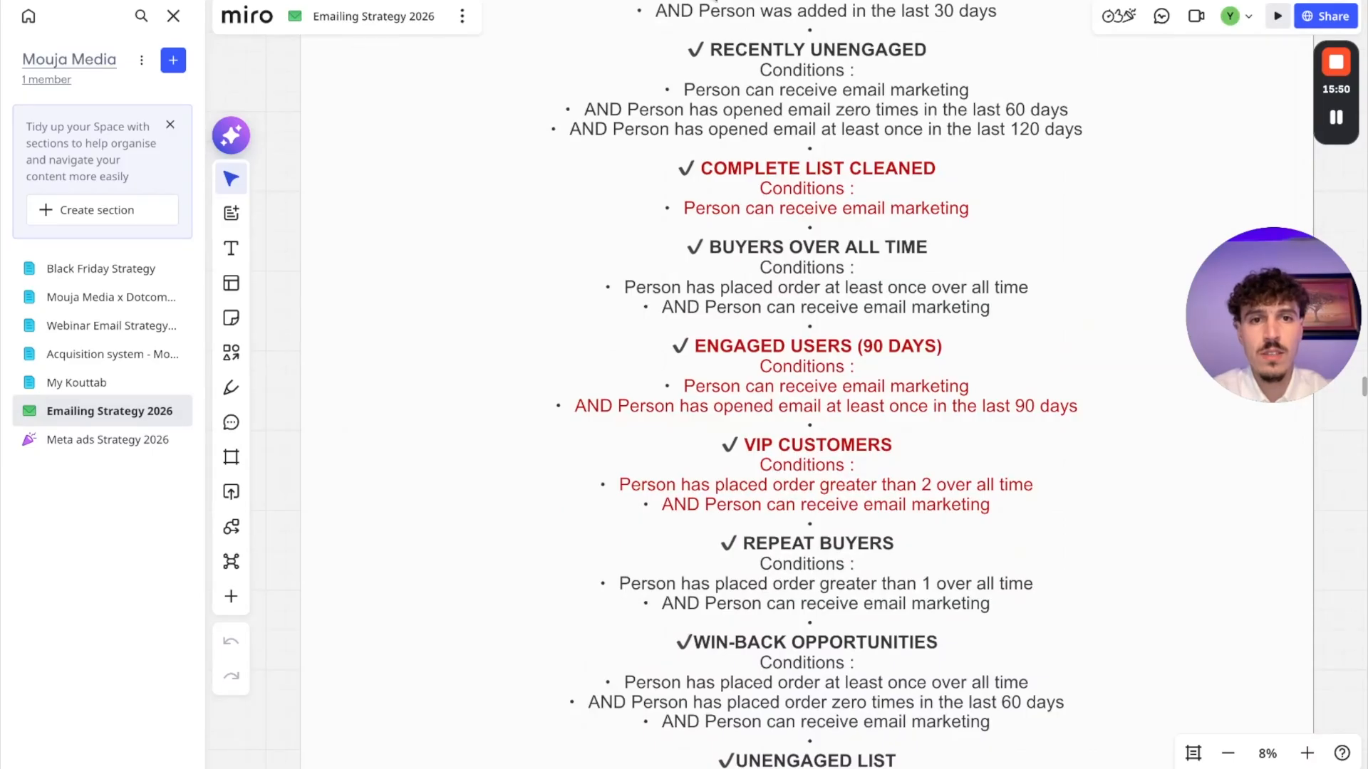
key("ctrl+shift+Tab")
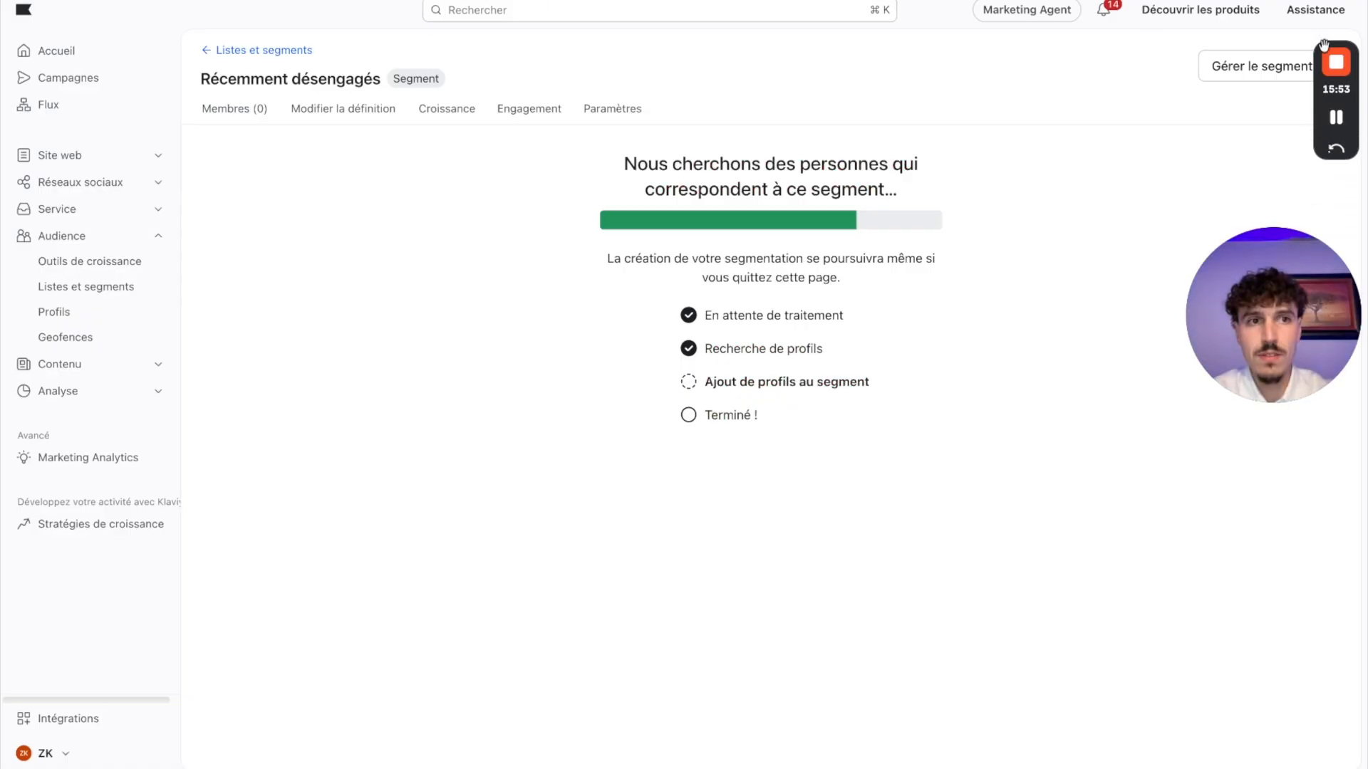
left_click(245, 51)
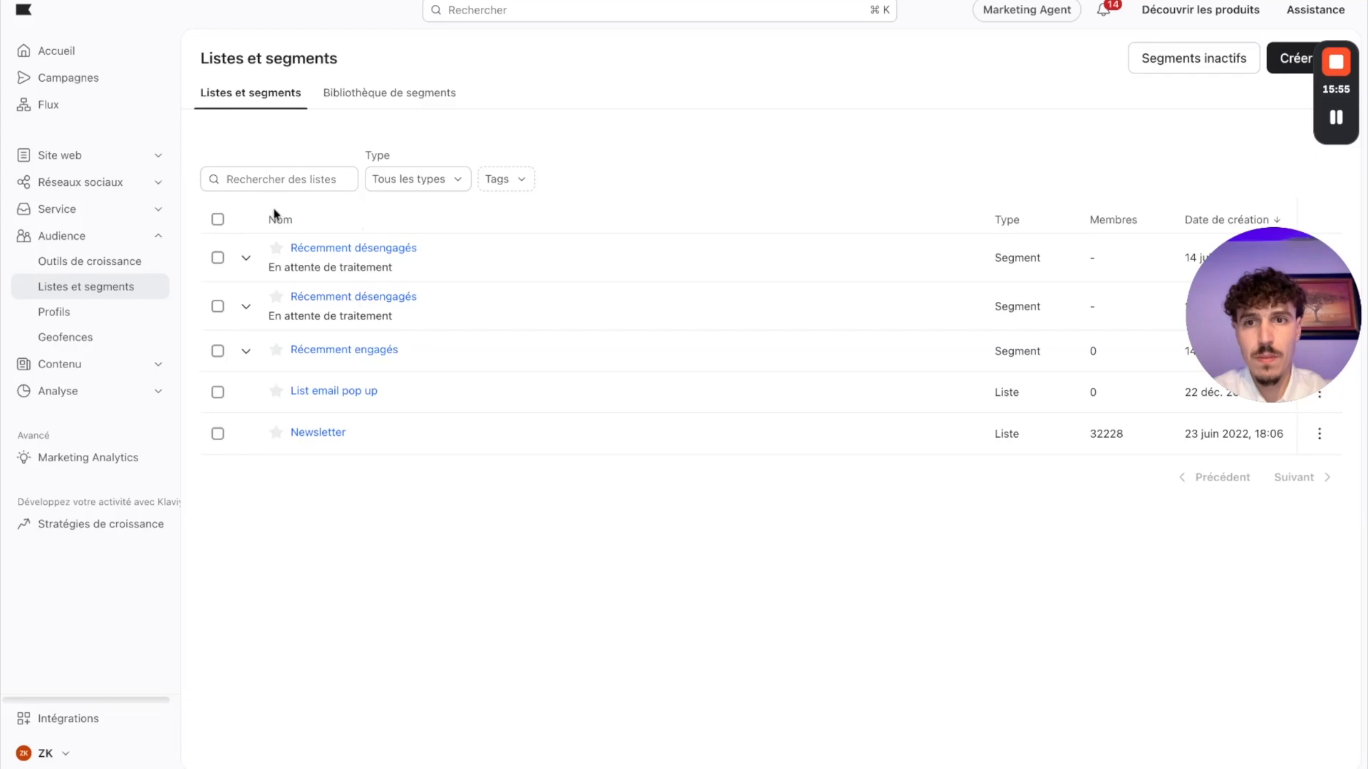
left_click(1294, 58)
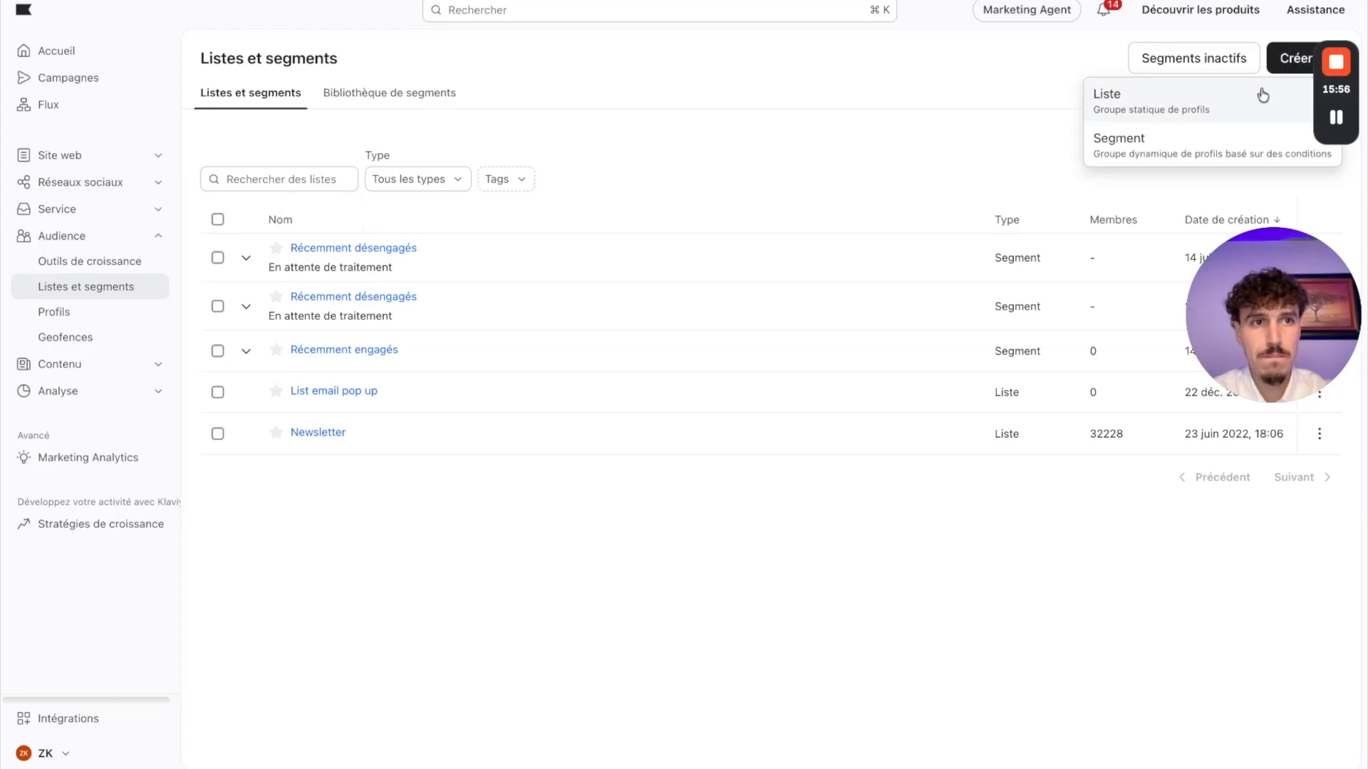
left_click(1114, 135)
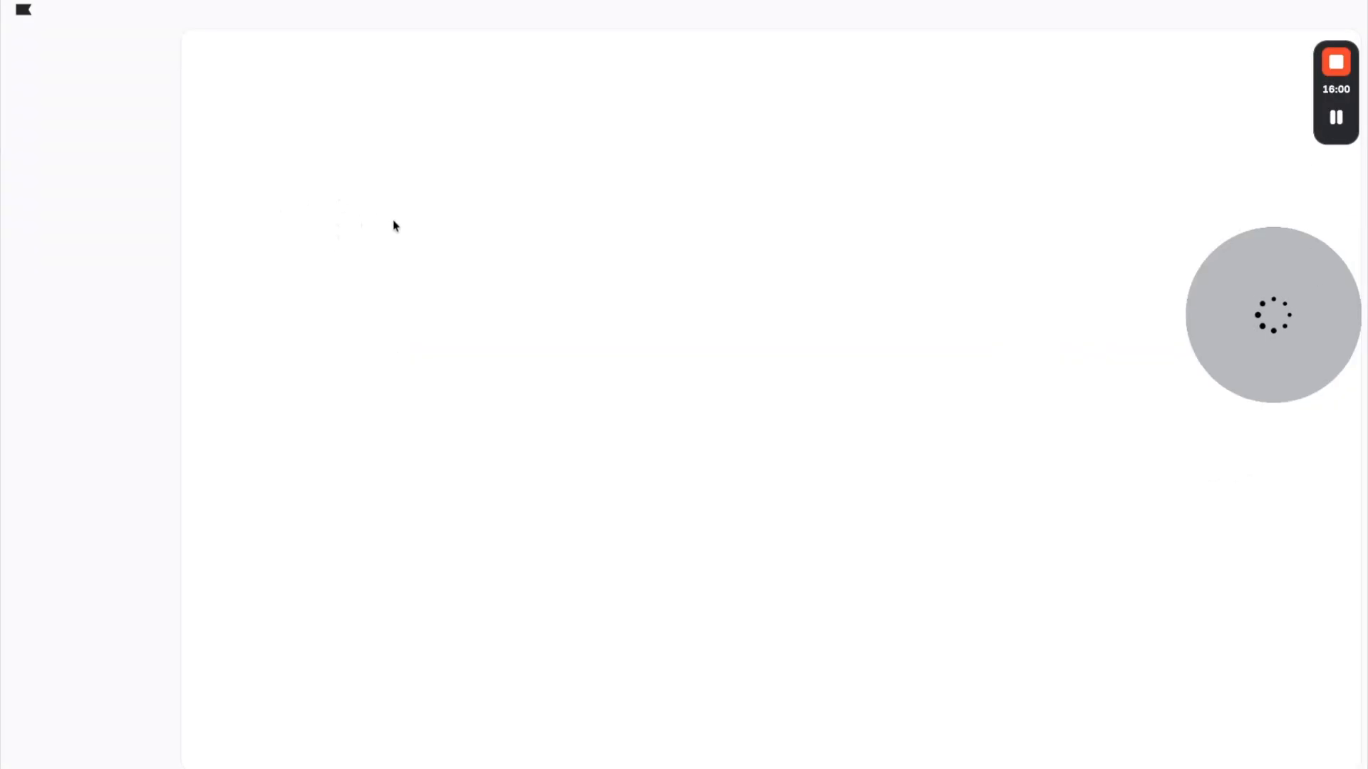
type("Liste nettoyé")
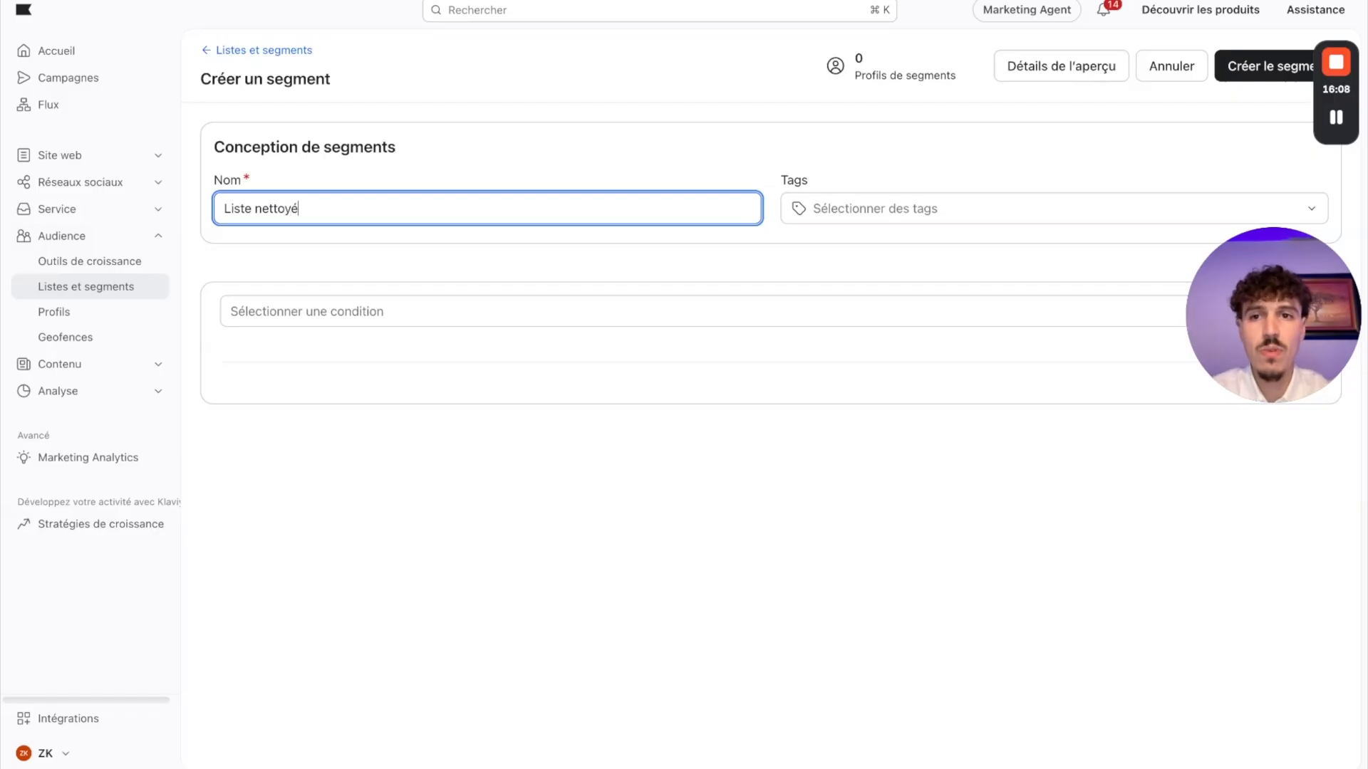
left_click(292, 323)
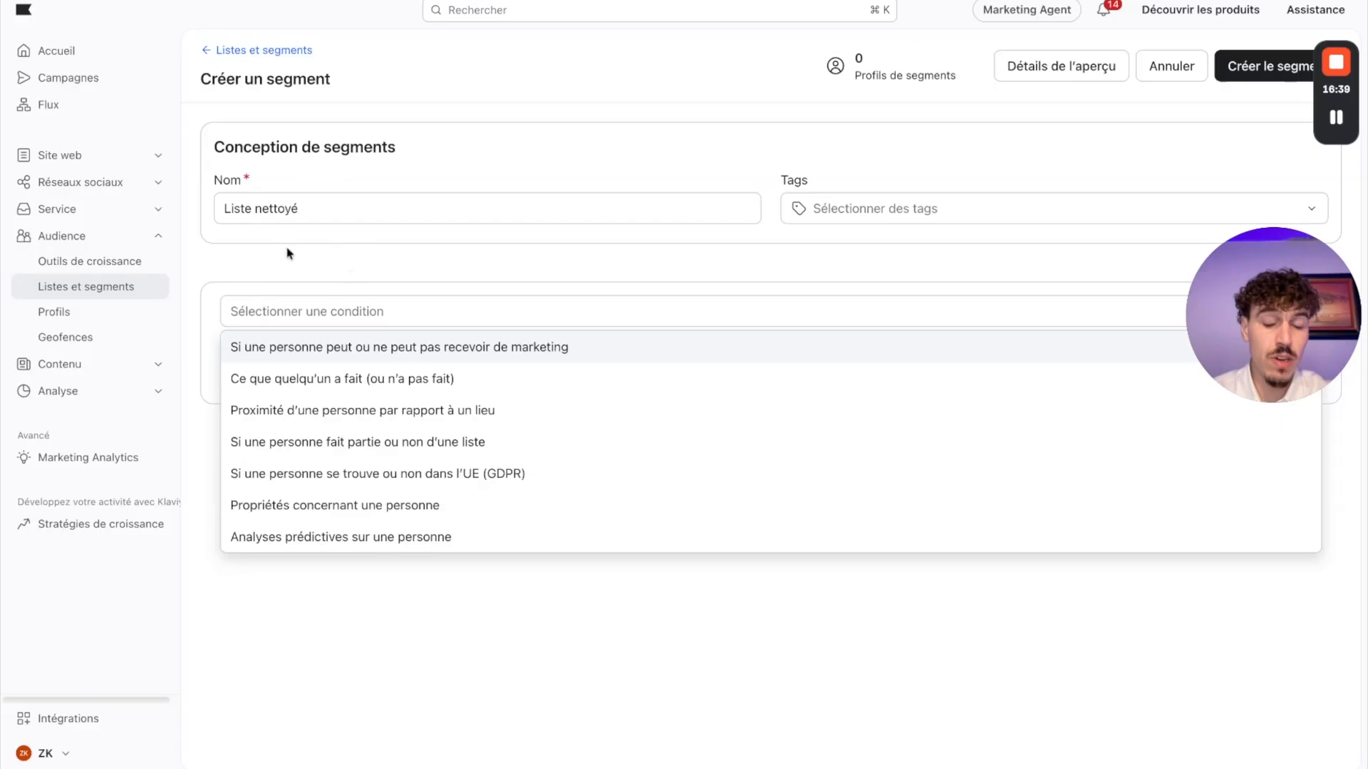
left_click(249, 216)
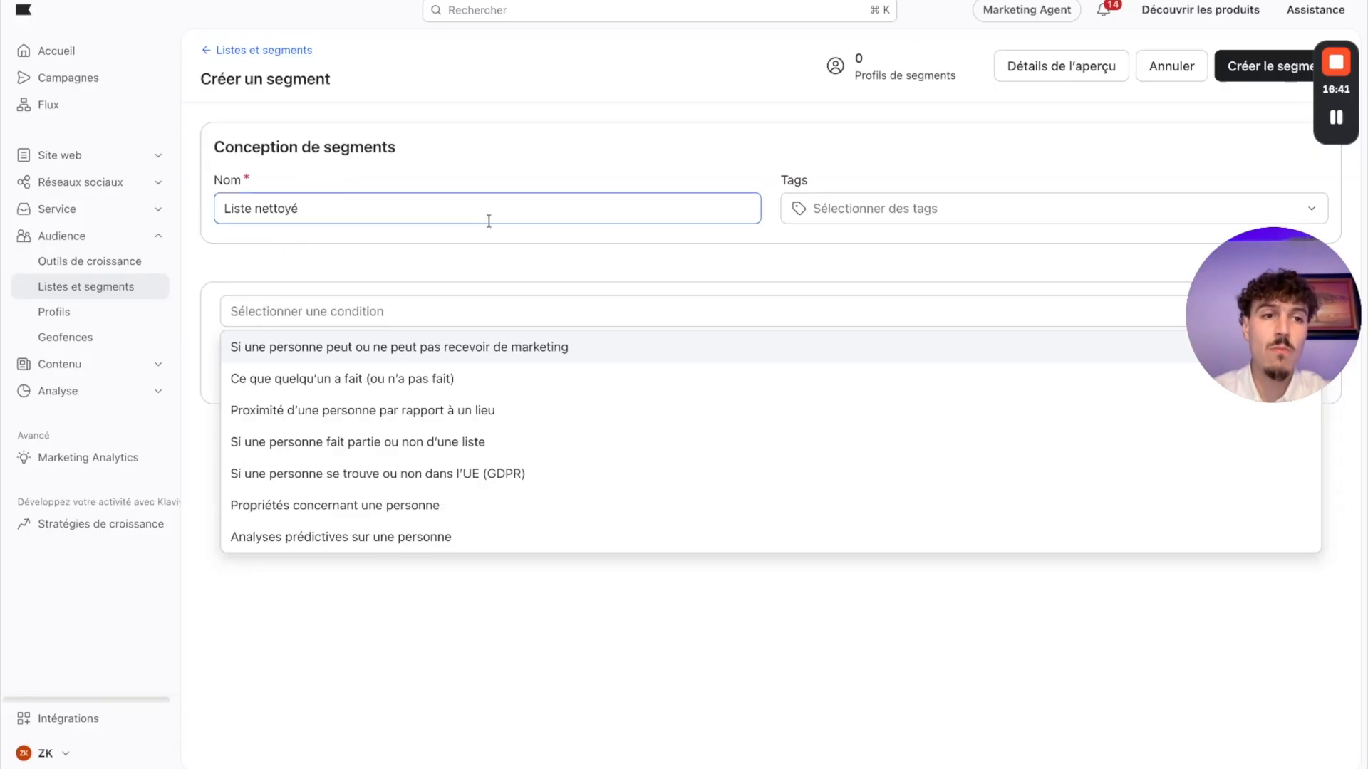
left_click(336, 385)
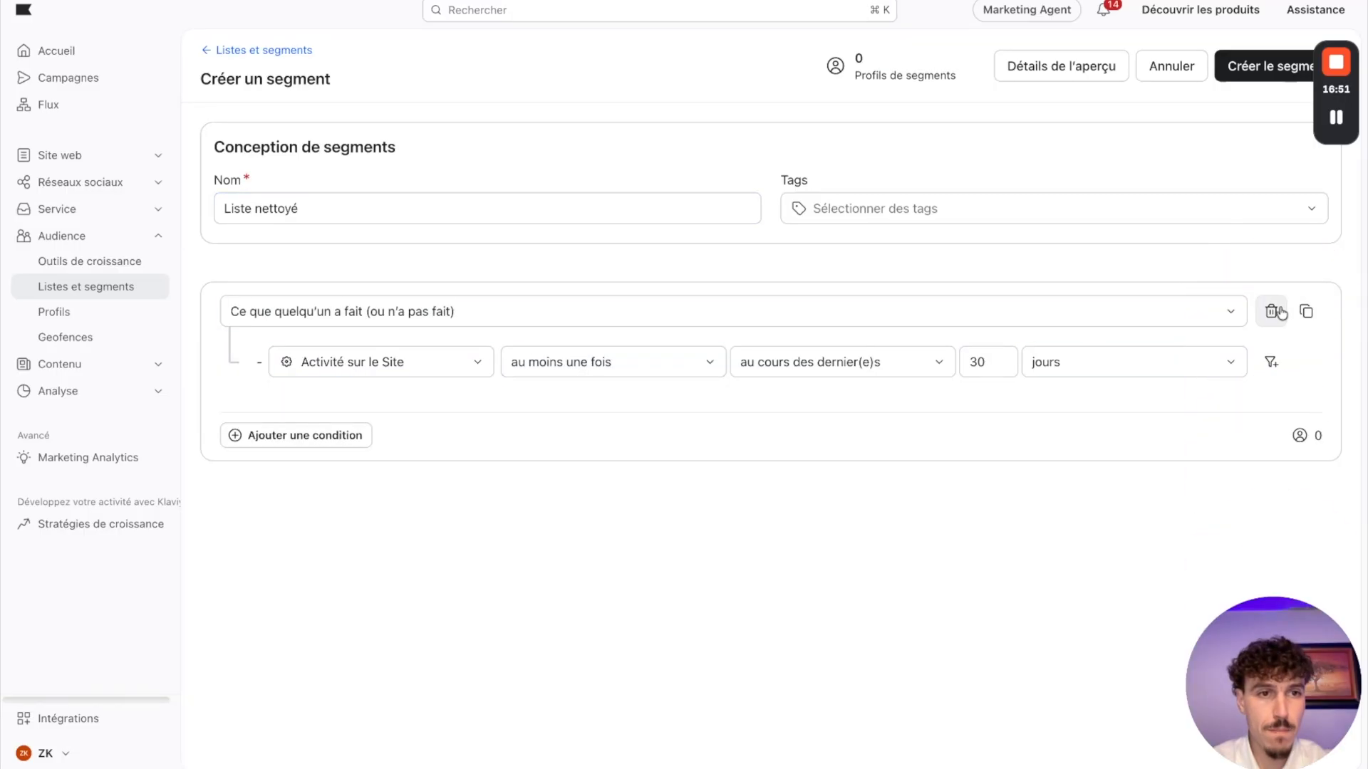
left_click(1278, 313)
Step: Define the segment by the single condition that the person can receive marketing par e-mail, and create the segment
left_click(306, 314)
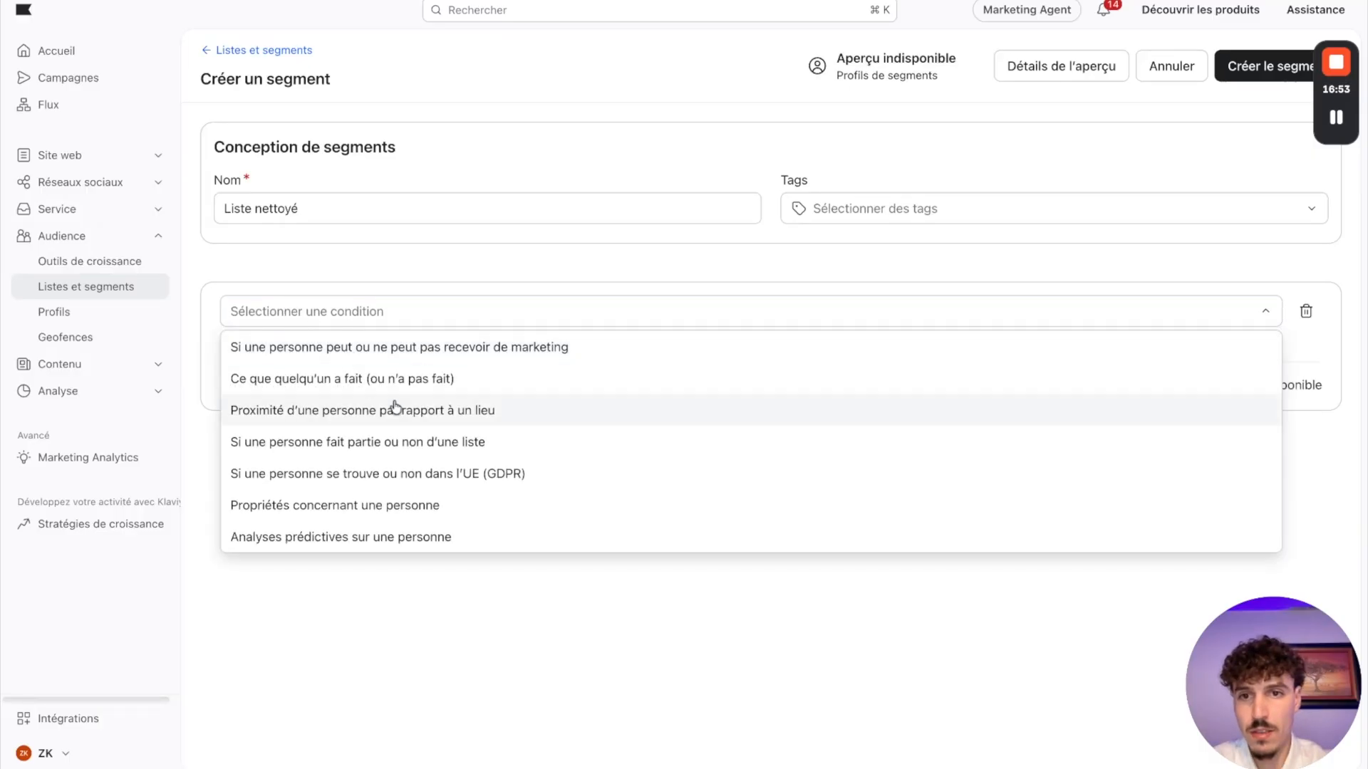
left_click(361, 347)
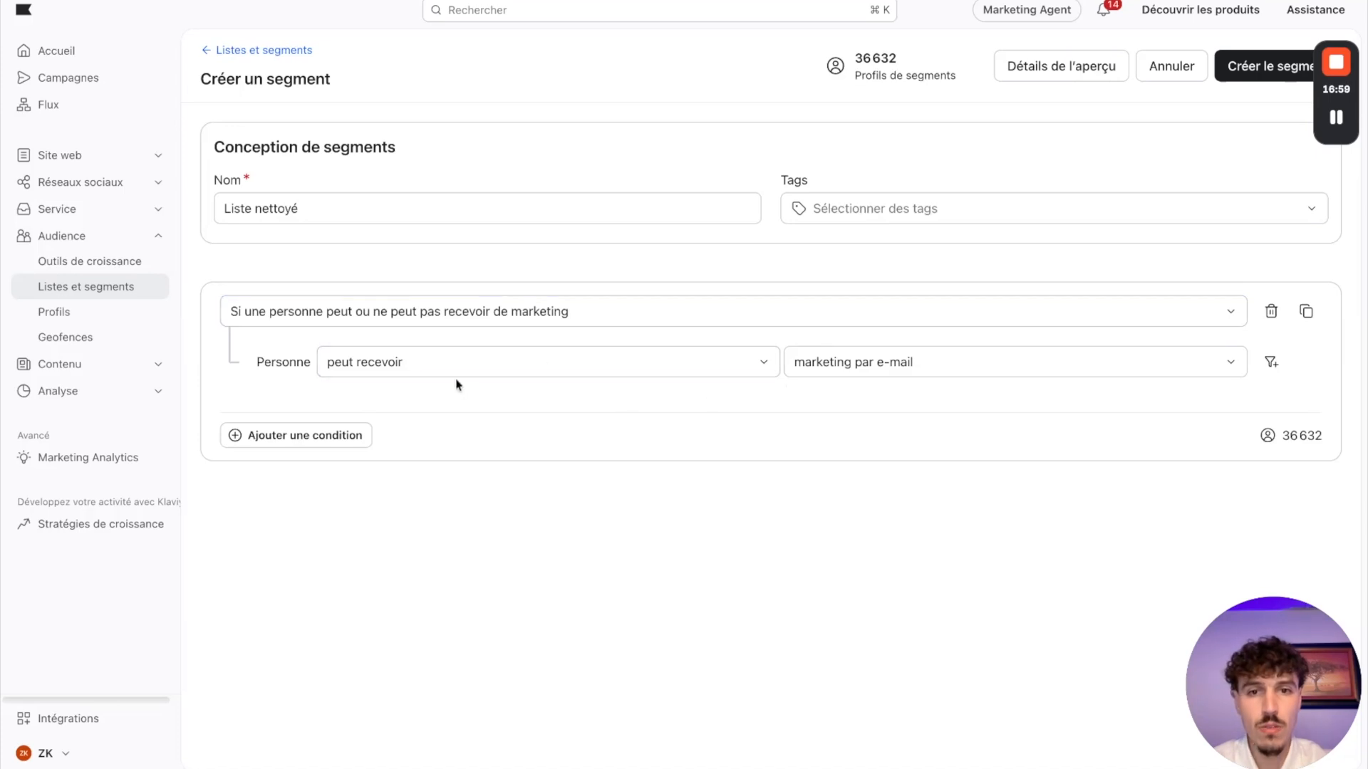
left_click(1280, 74)
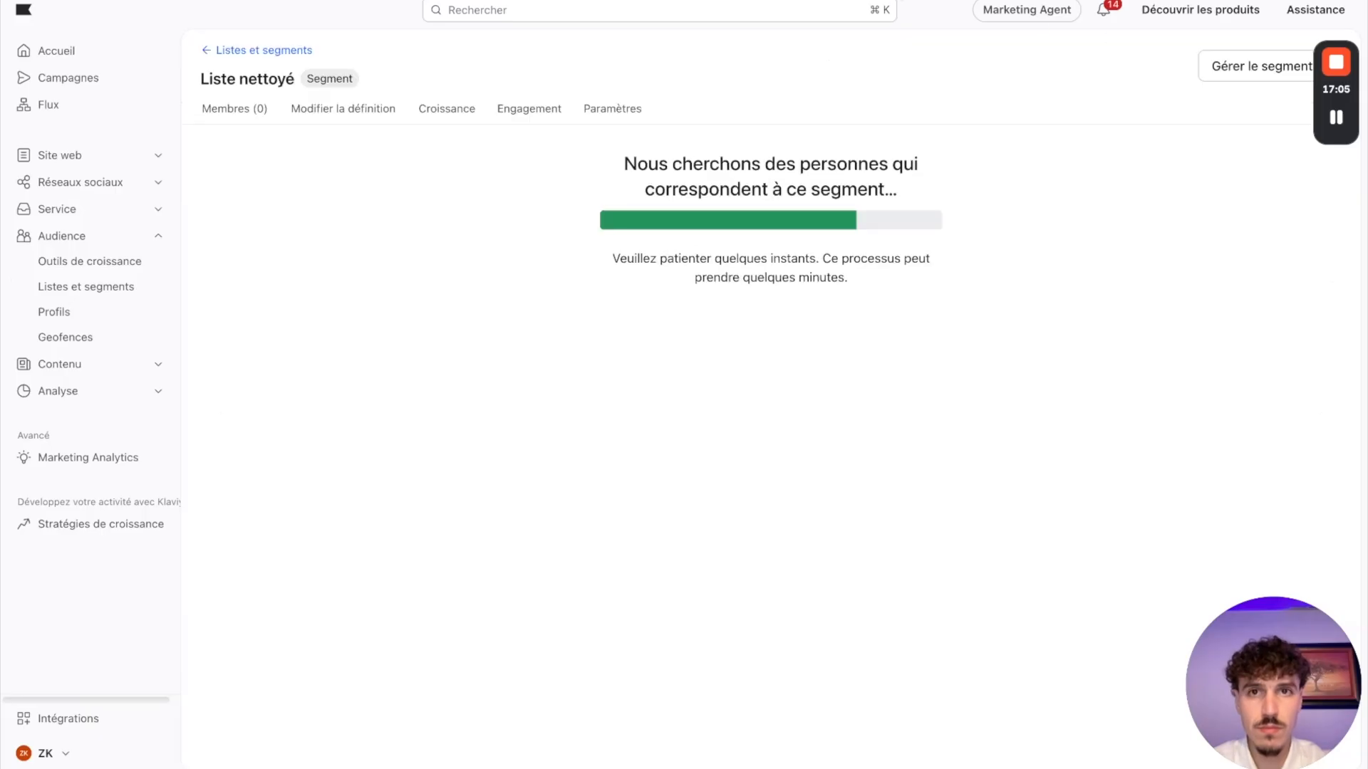
Step: Consult the Buyers Over All Time definition on the Miro board, and start a new Klaviyo segment named "Tous les acheteurs"
key("ctrl+Tab")
scroll(807, 276, "down", 3)
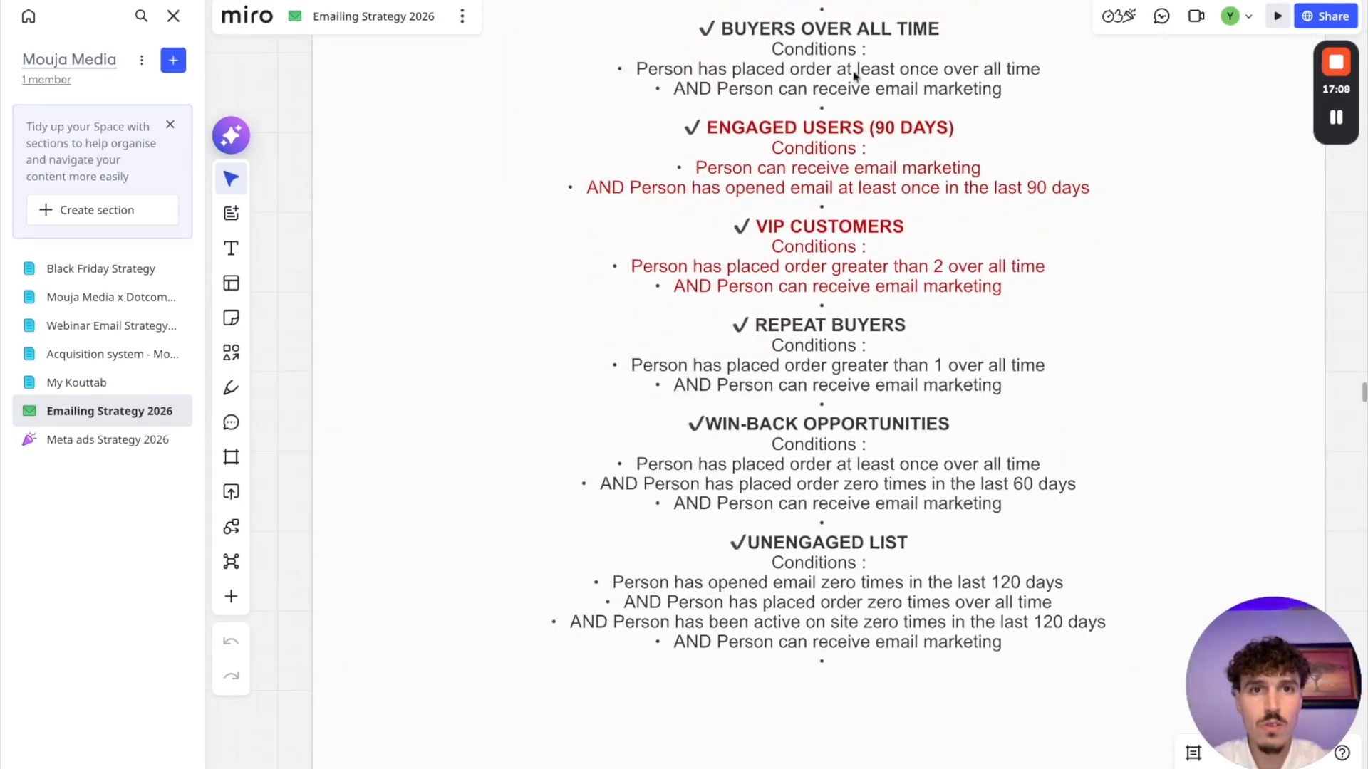
key("ctrl+shift+Tab")
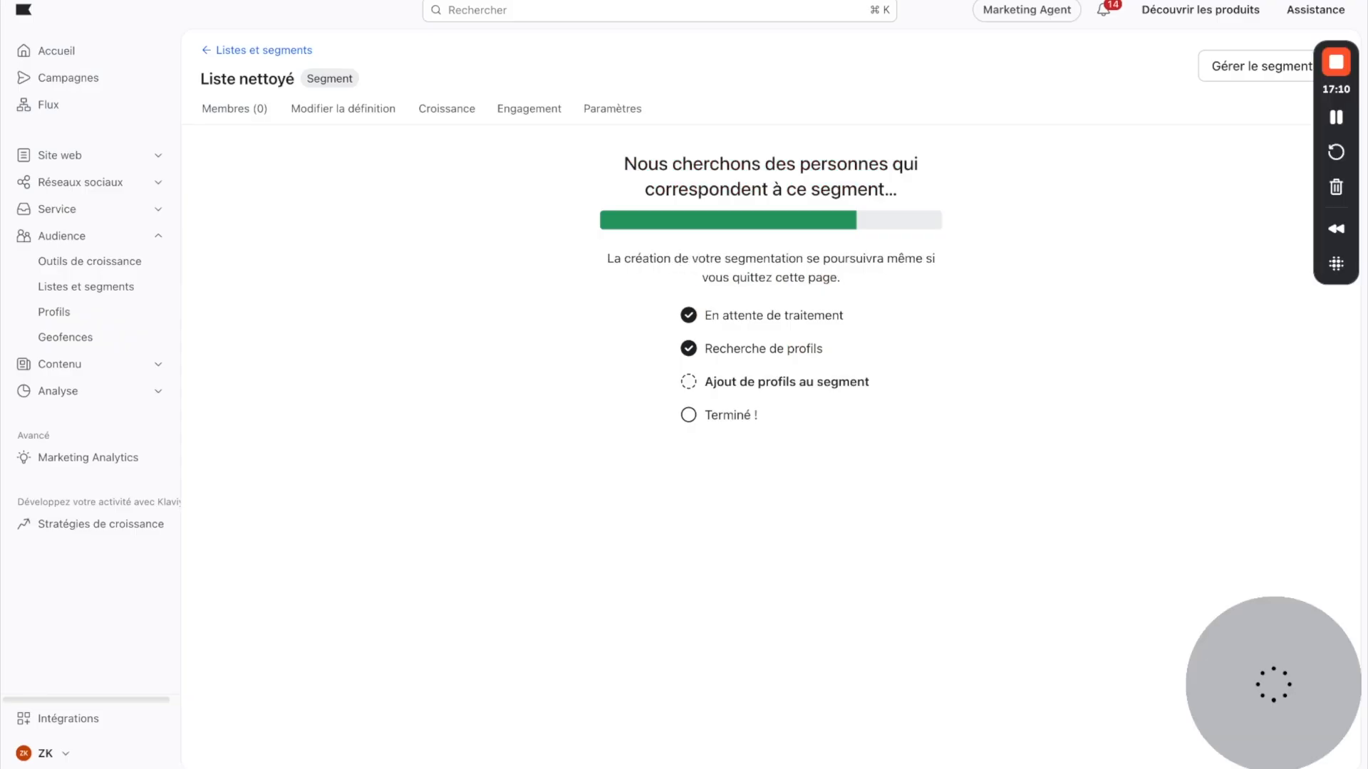
left_click(259, 51)
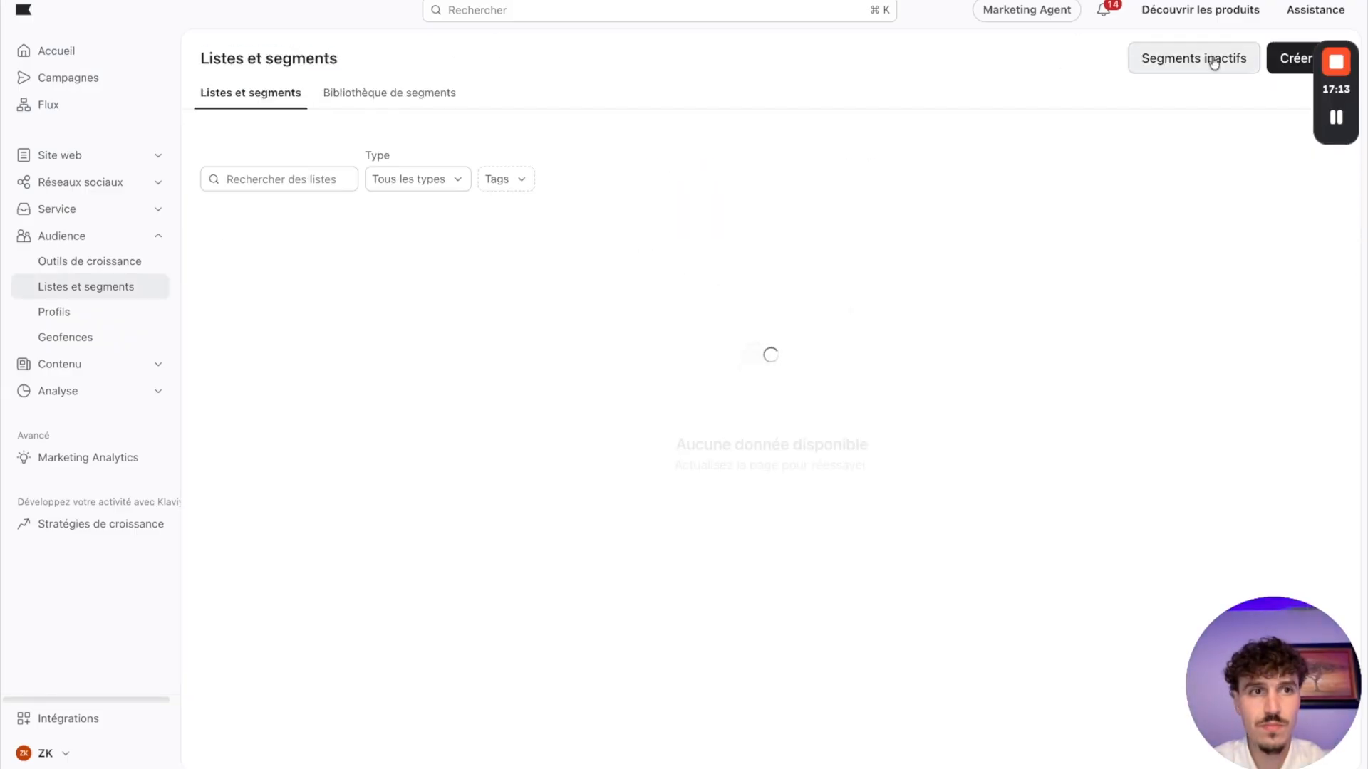
left_click(1295, 58)
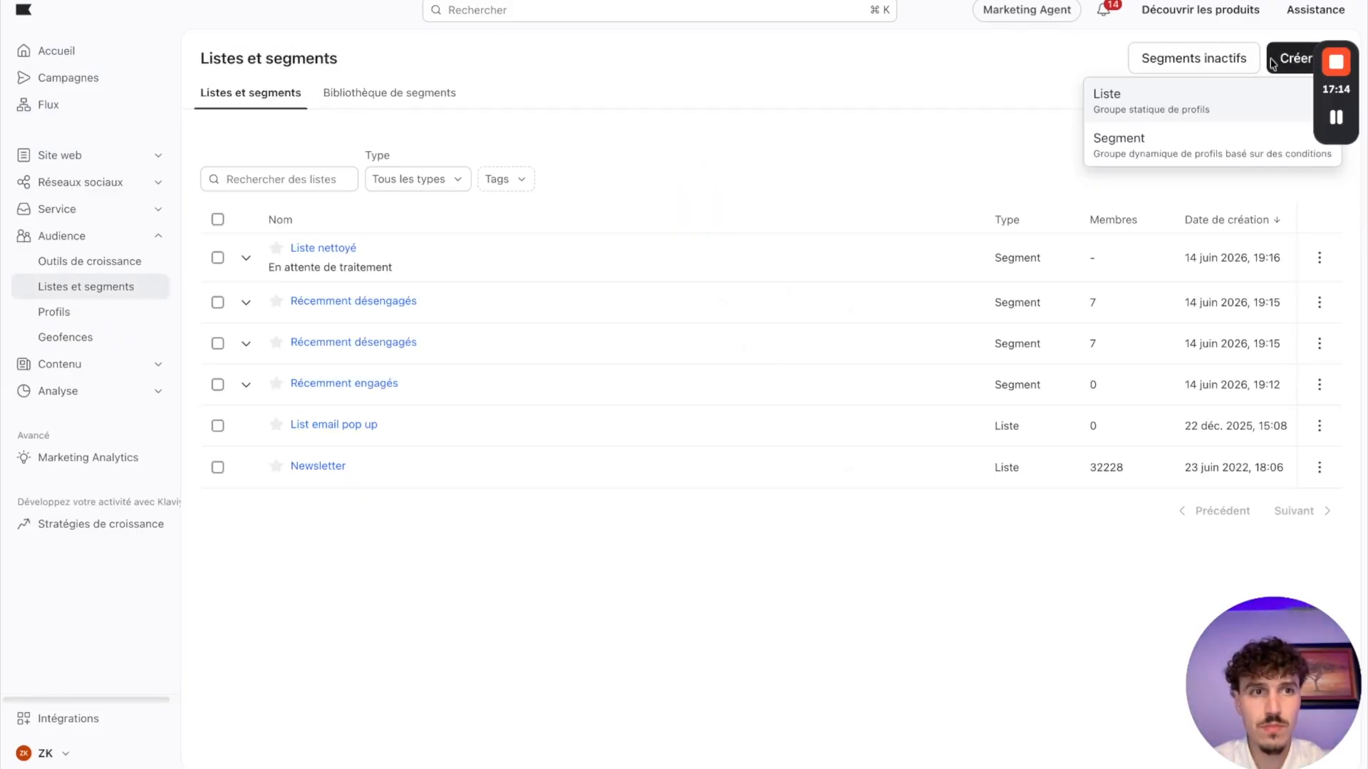
left_click(1127, 146)
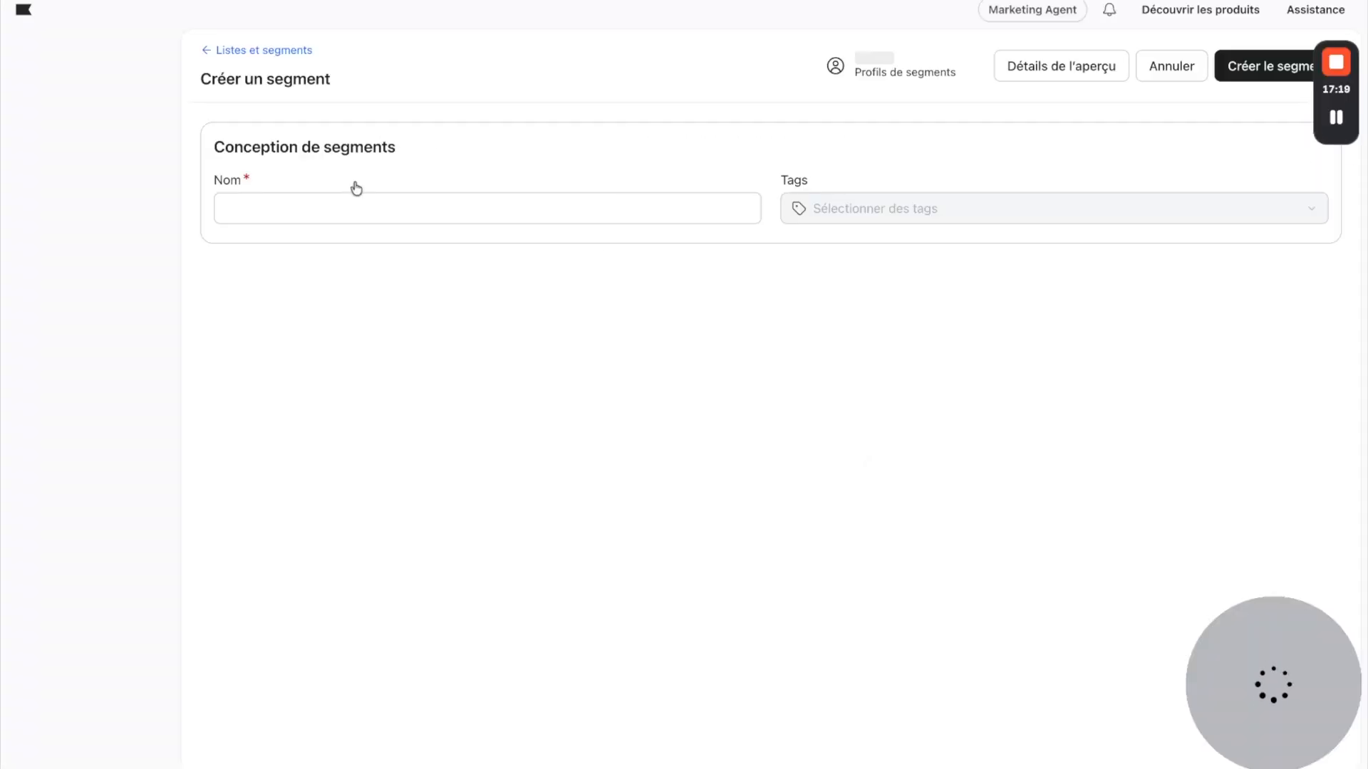
left_click(298, 214)
type("Tous les acheteurs")
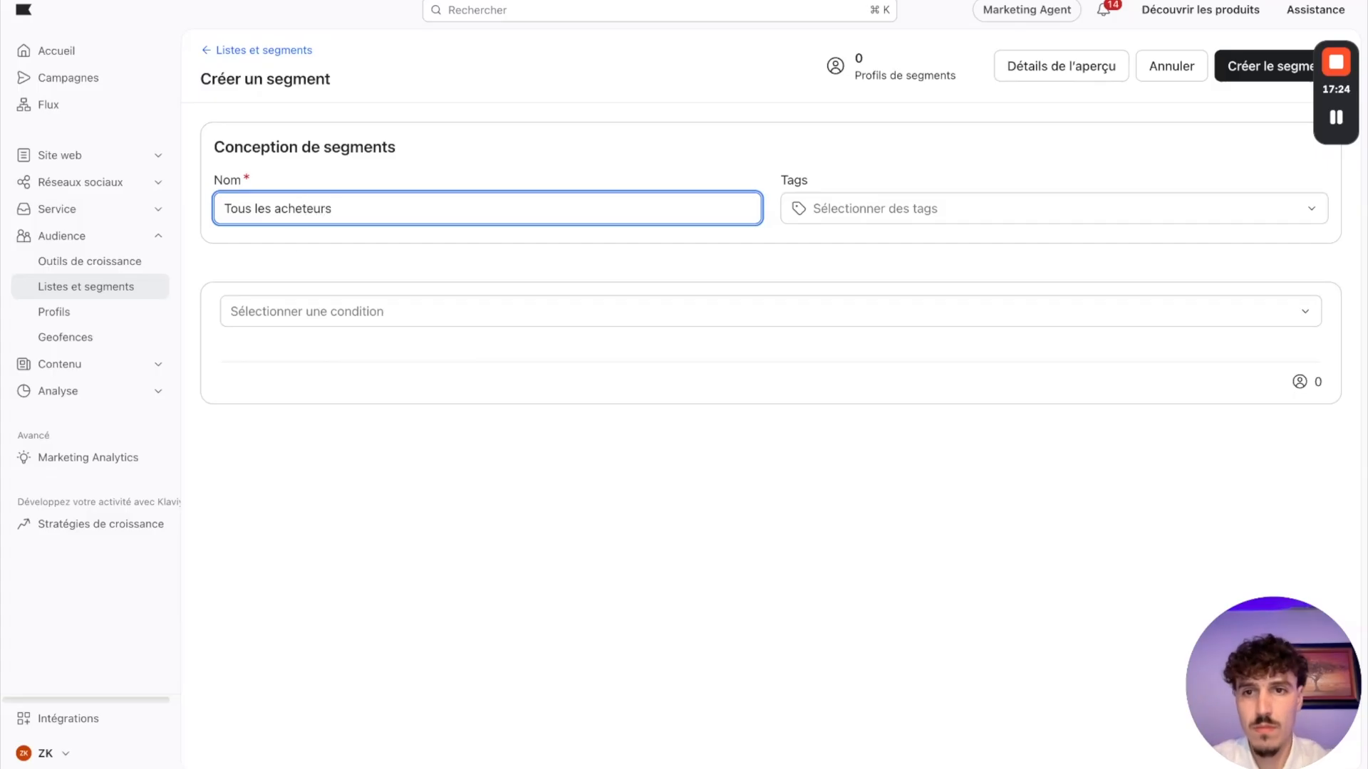
Step: Require that the person can receive marketing par e-mail, and add a second condition joined with ET on what someone has done
left_click(360, 321)
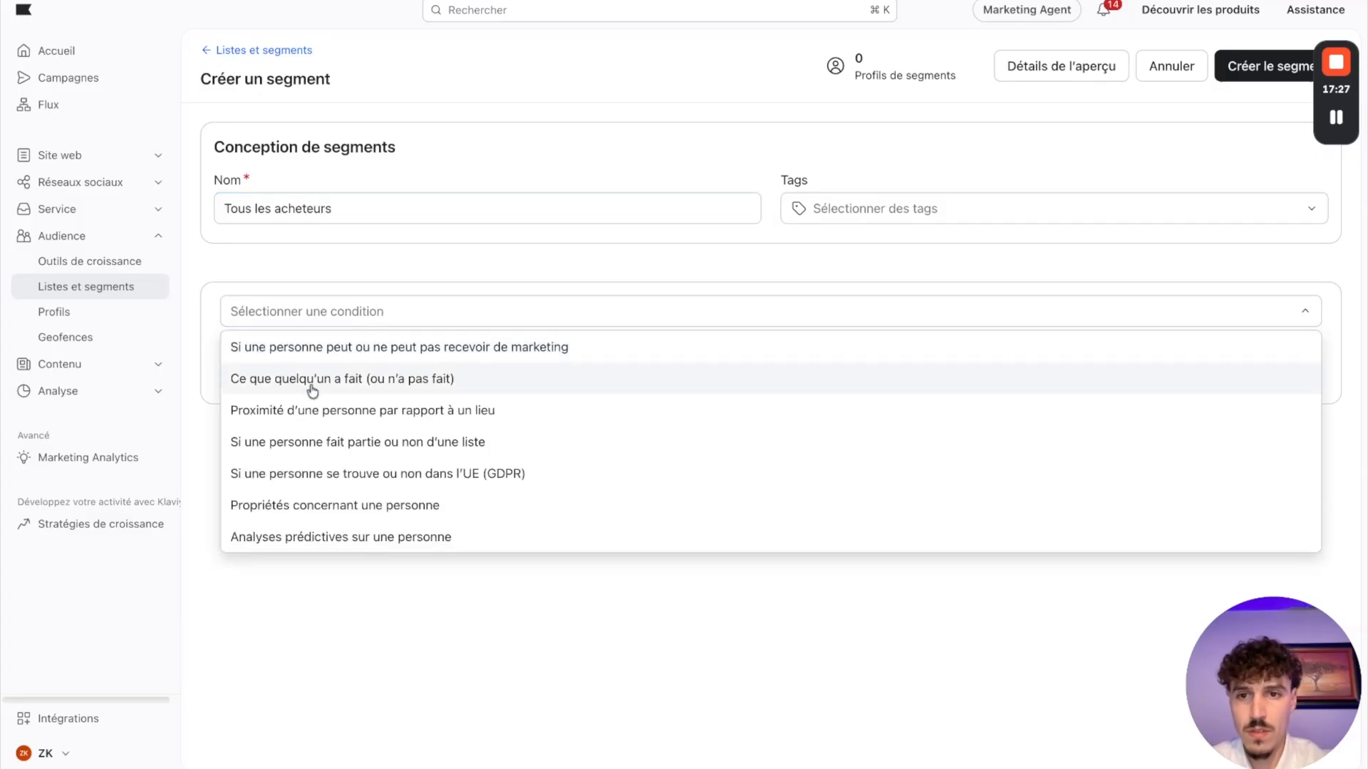
left_click(315, 355)
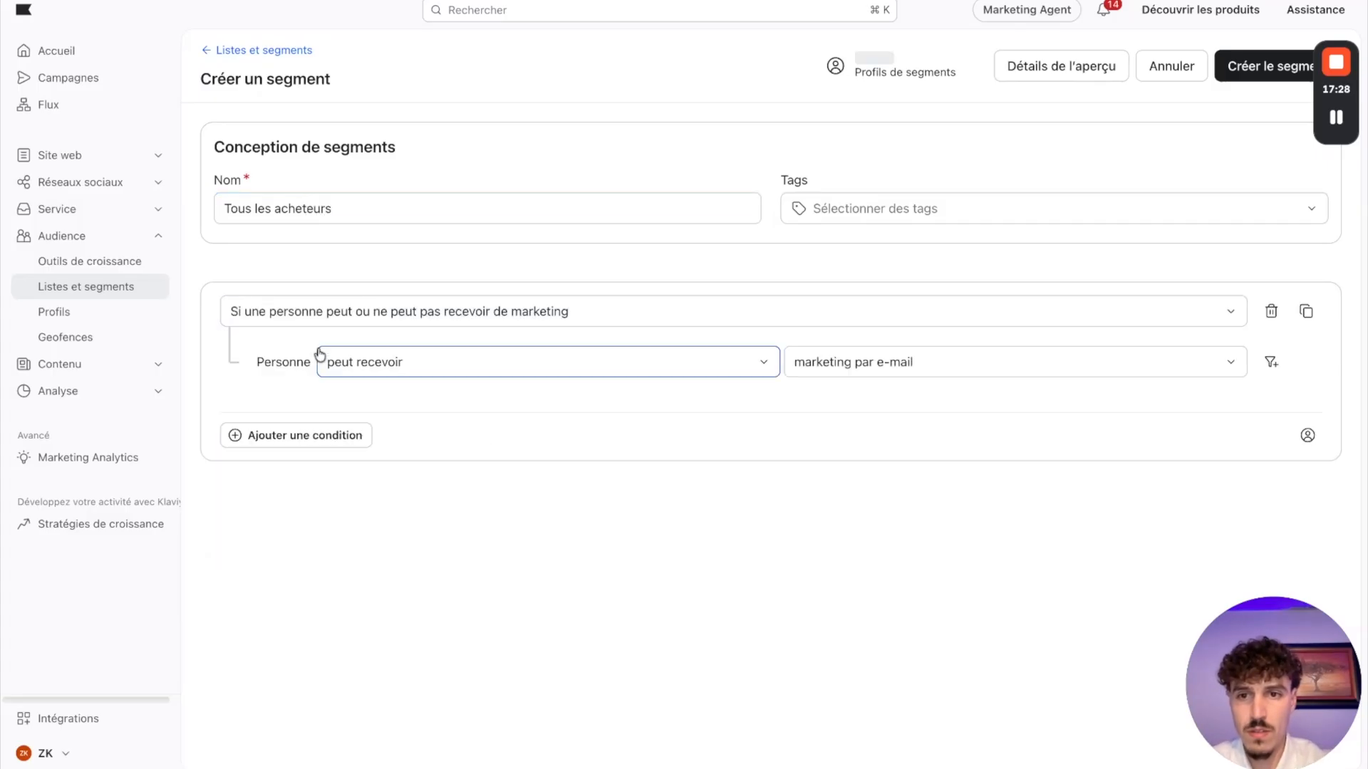
left_click(275, 436)
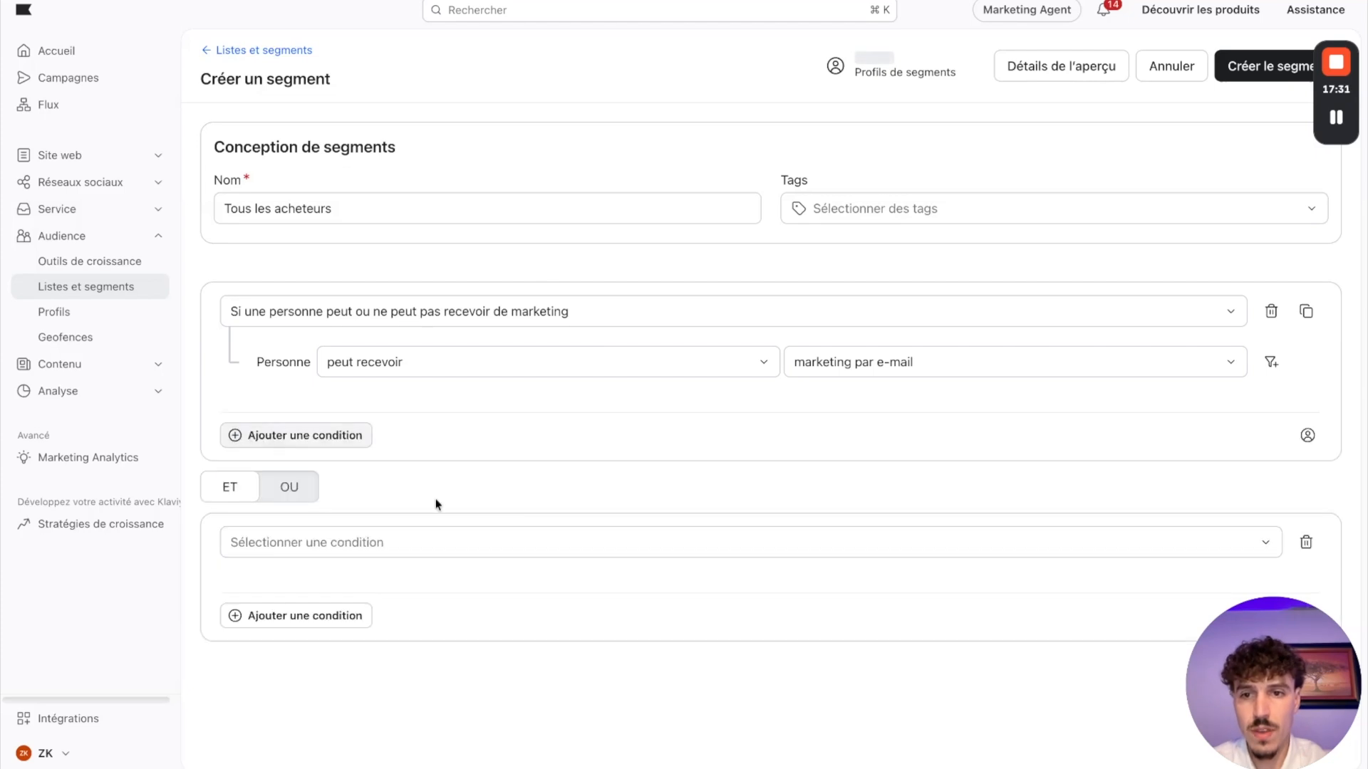
left_click(406, 544)
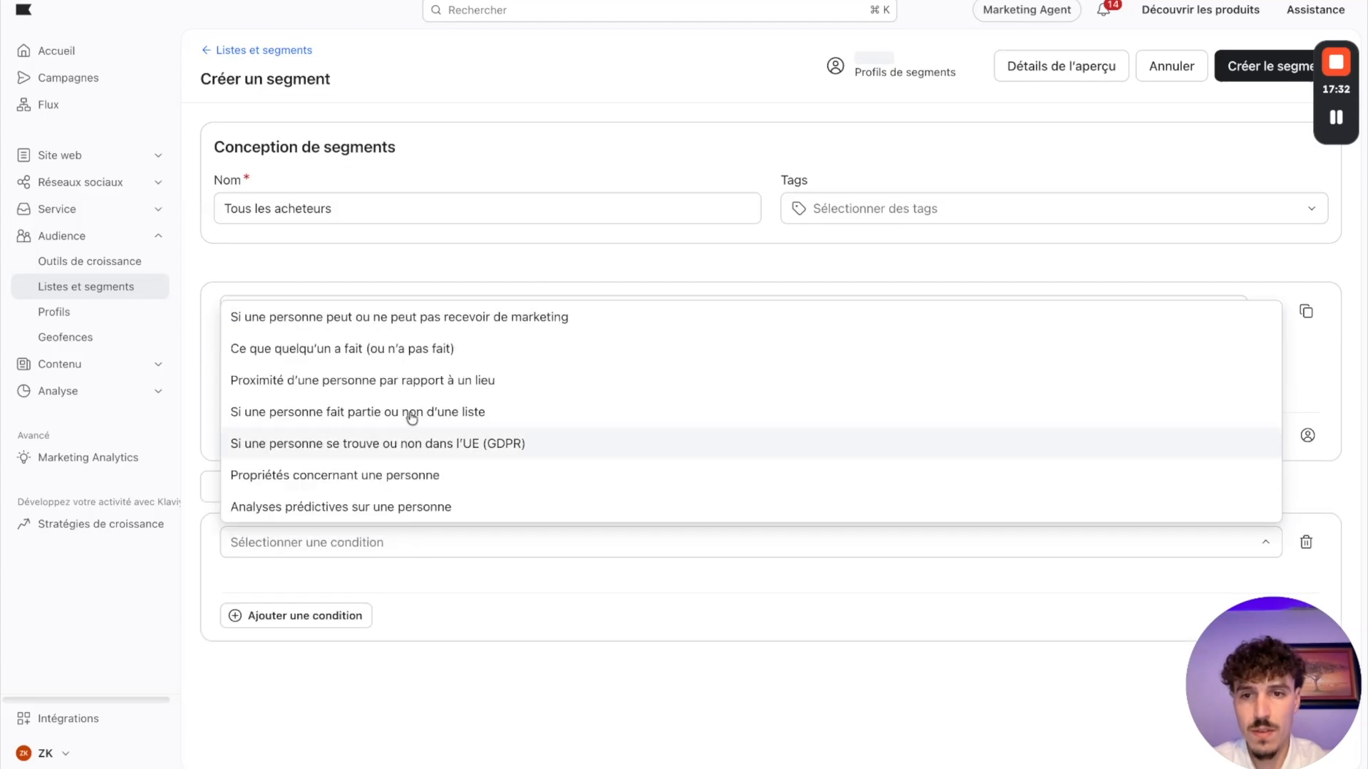
left_click(314, 352)
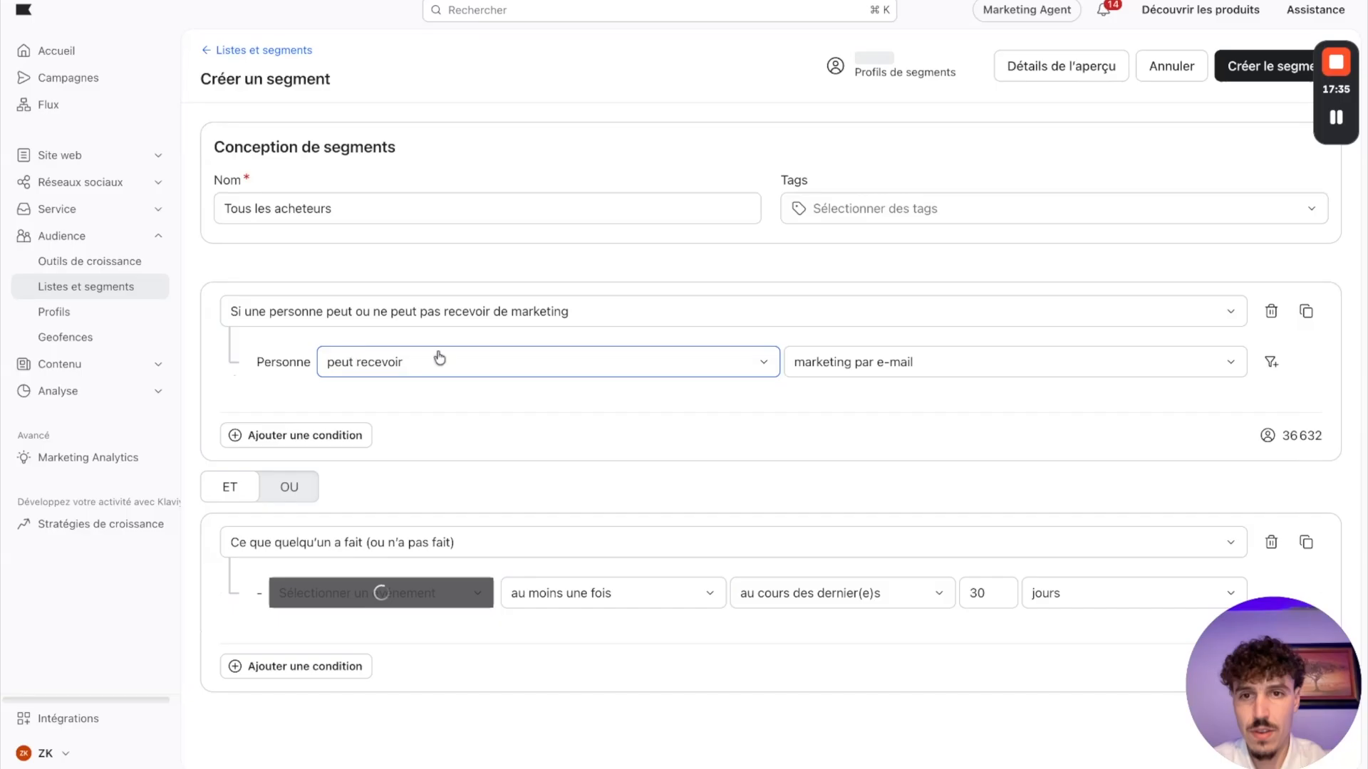
Step: Use the Shopify event Commande Passée for the second condition
left_click(416, 599)
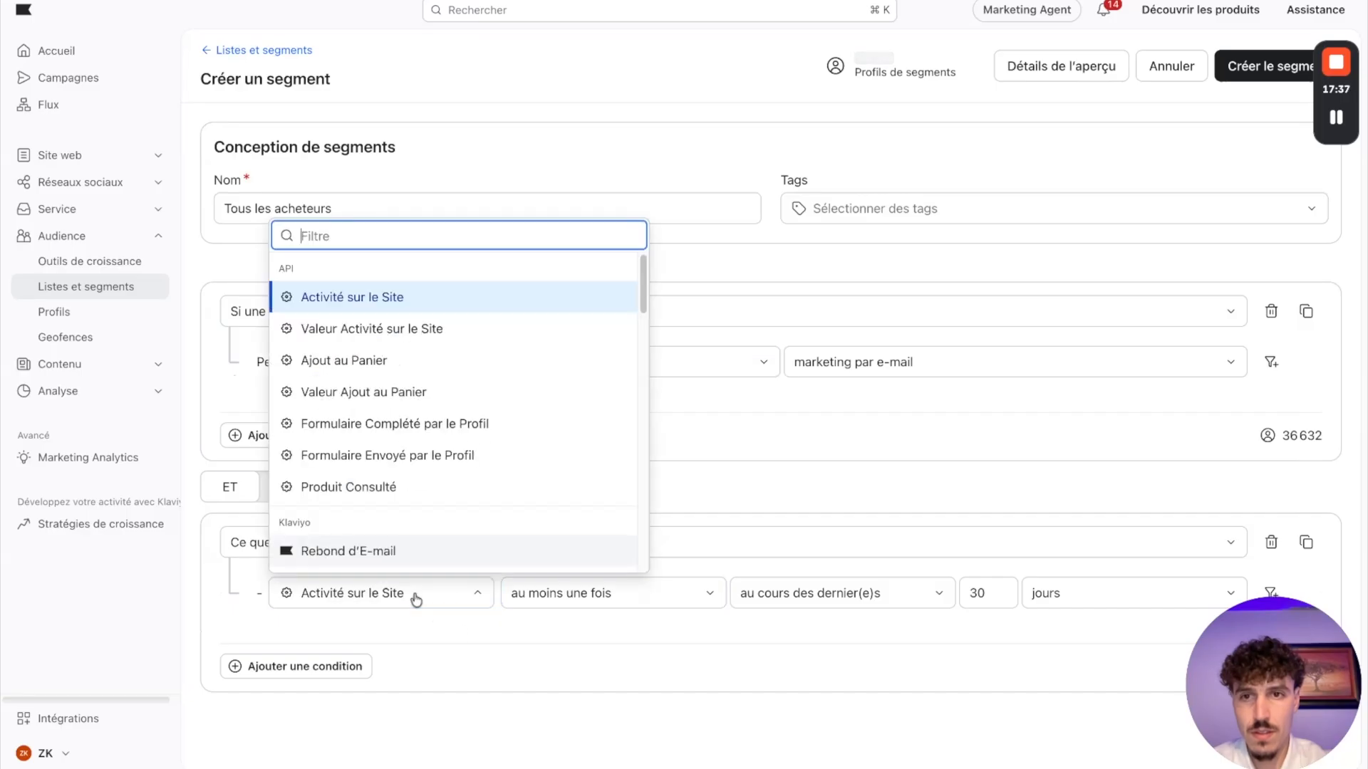
type("co")
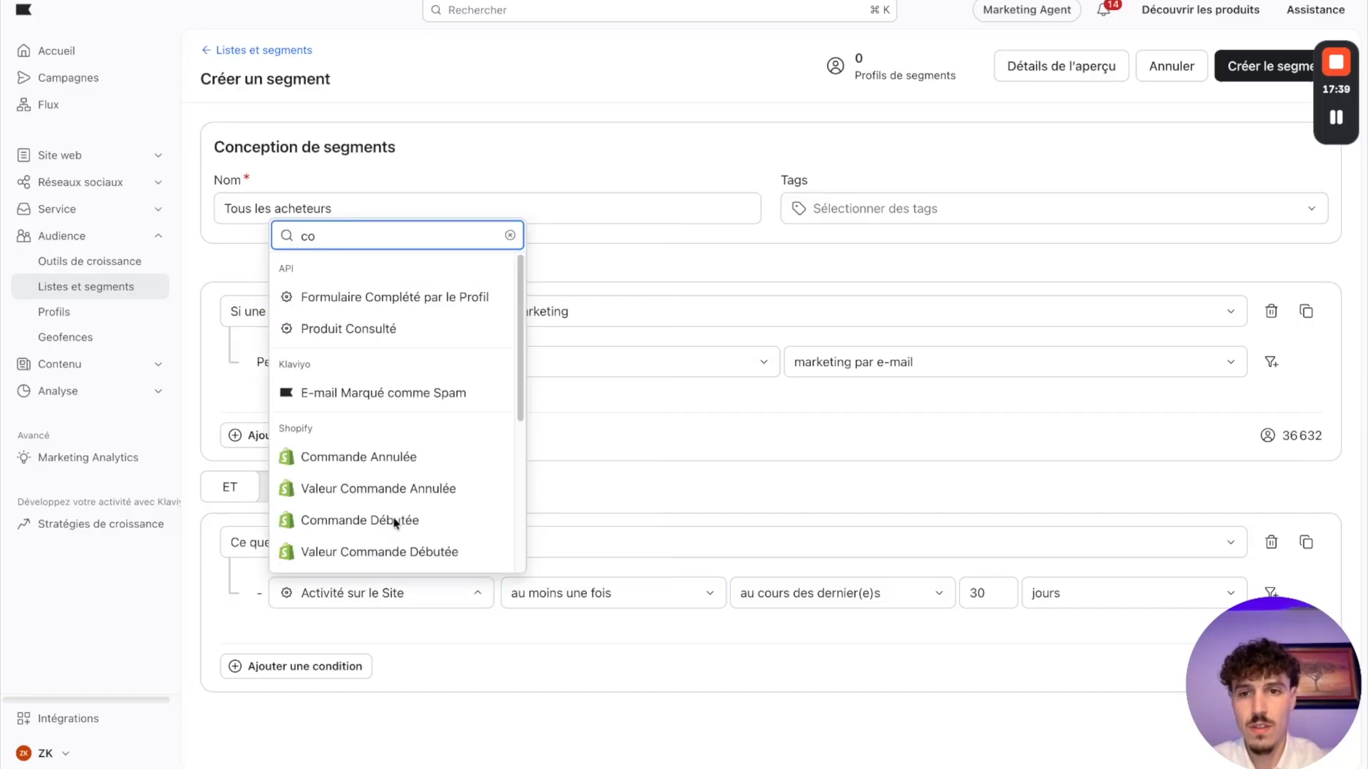
type("m")
scroll(371, 510, "down", 5)
scroll(371, 508, "down", 1)
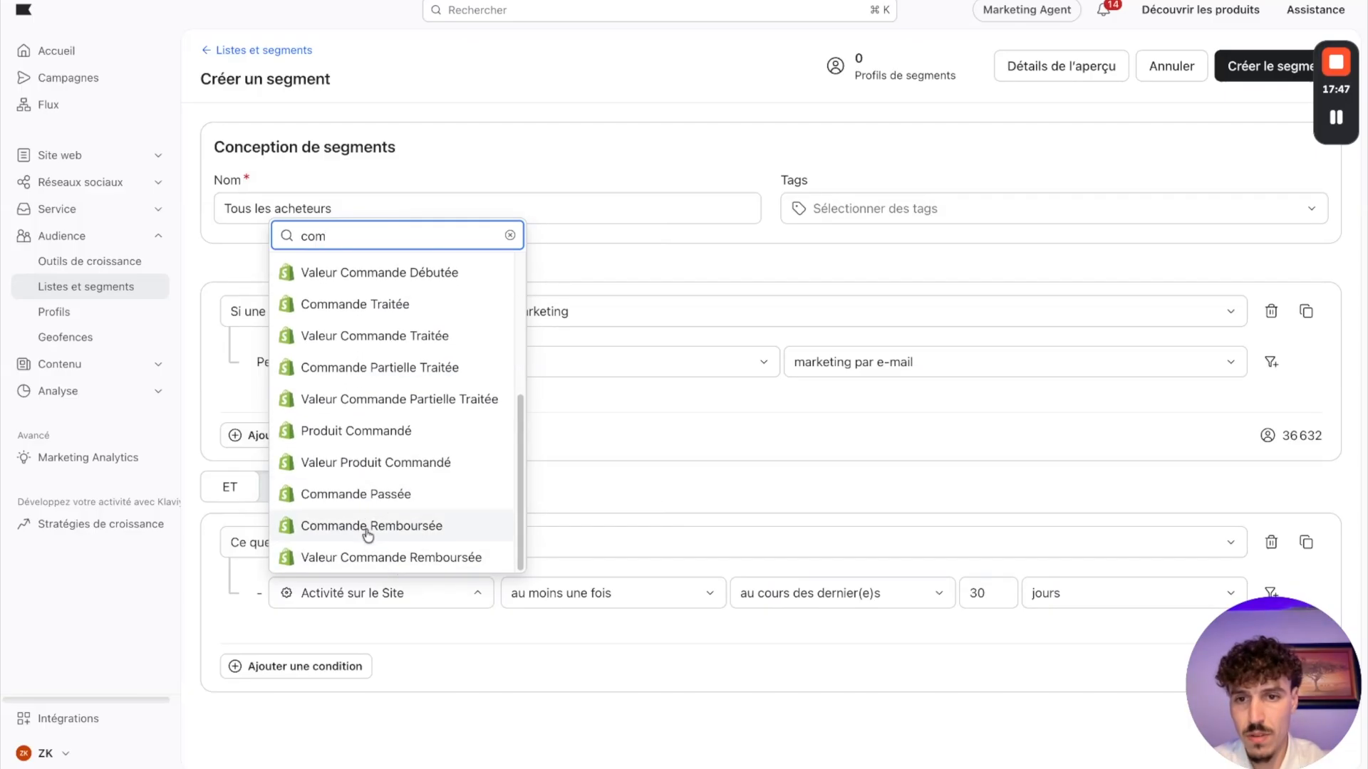
left_click(356, 494)
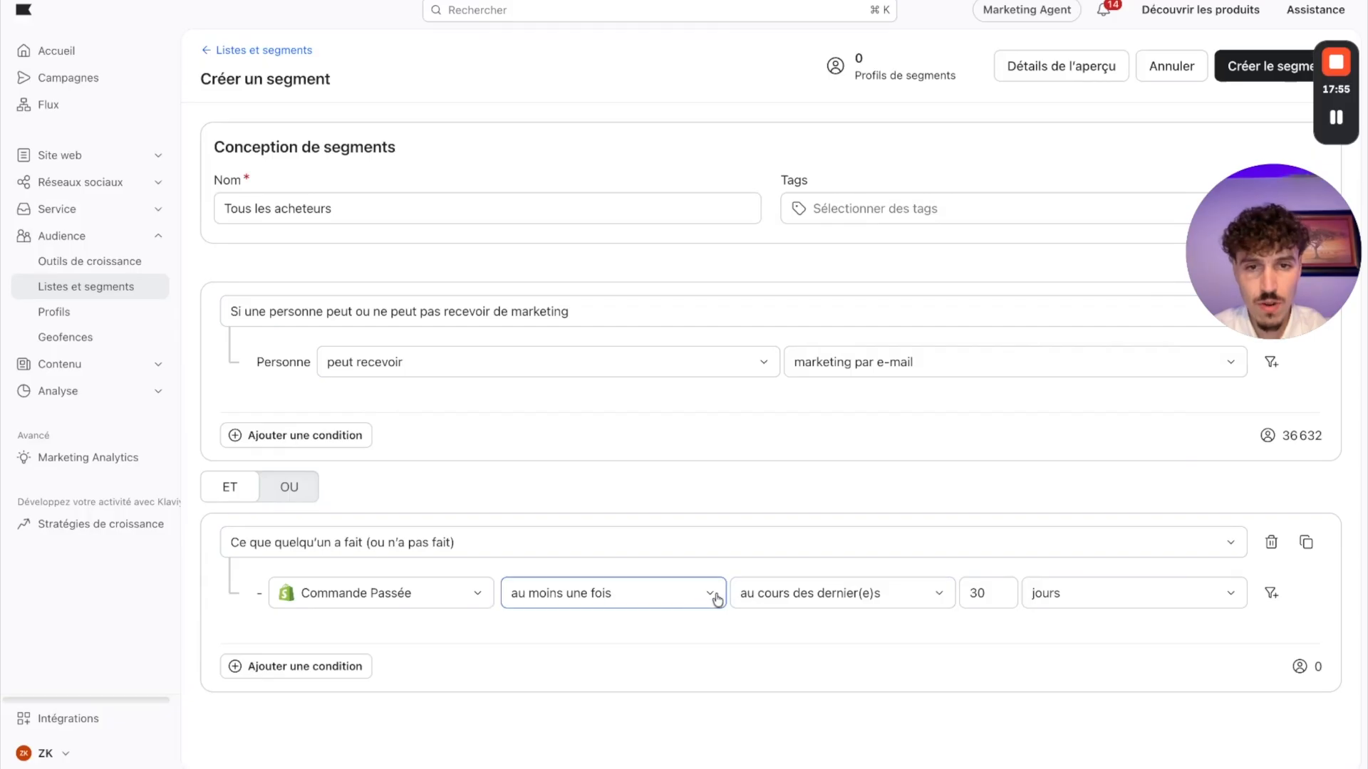
Step: Set the Commande Passée condition's period to depuis toujours, create the segment, and return to the lists and segments overview
left_click(788, 603)
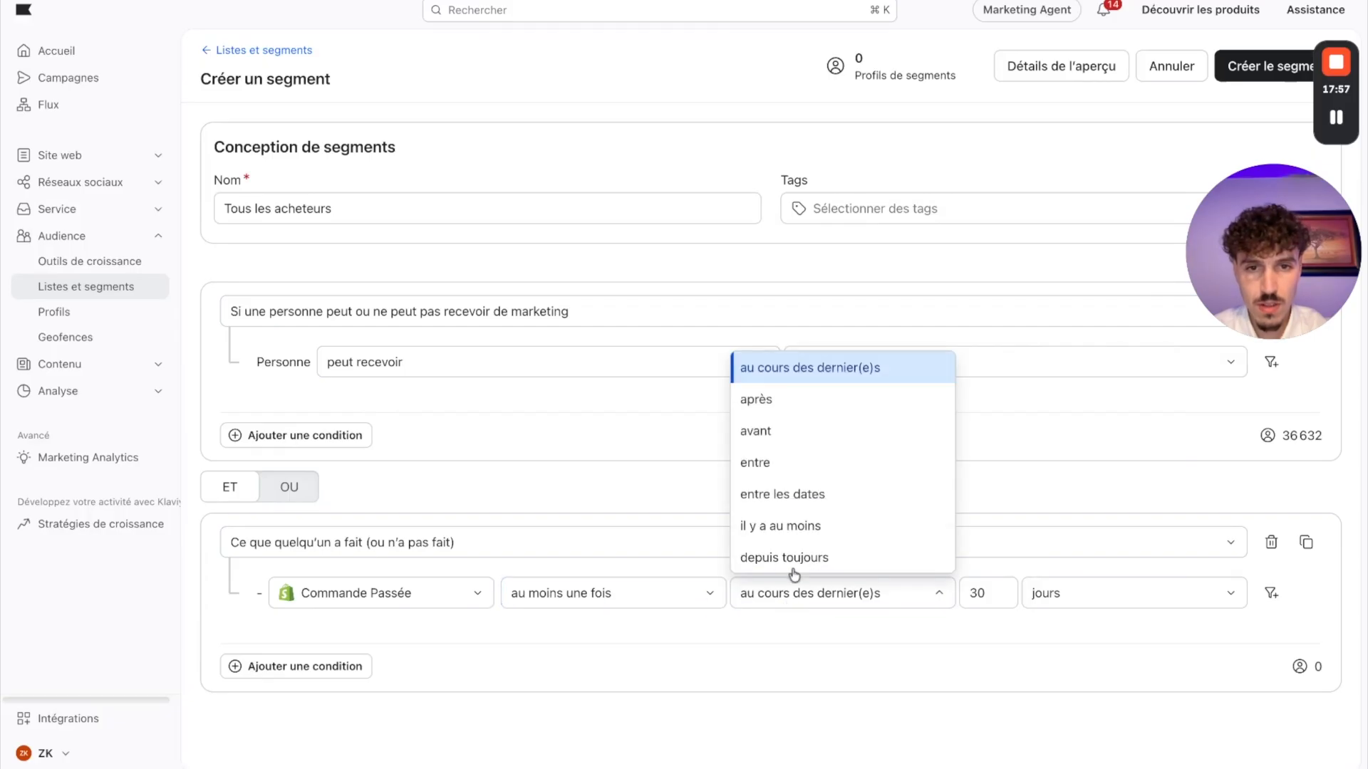
left_click(791, 558)
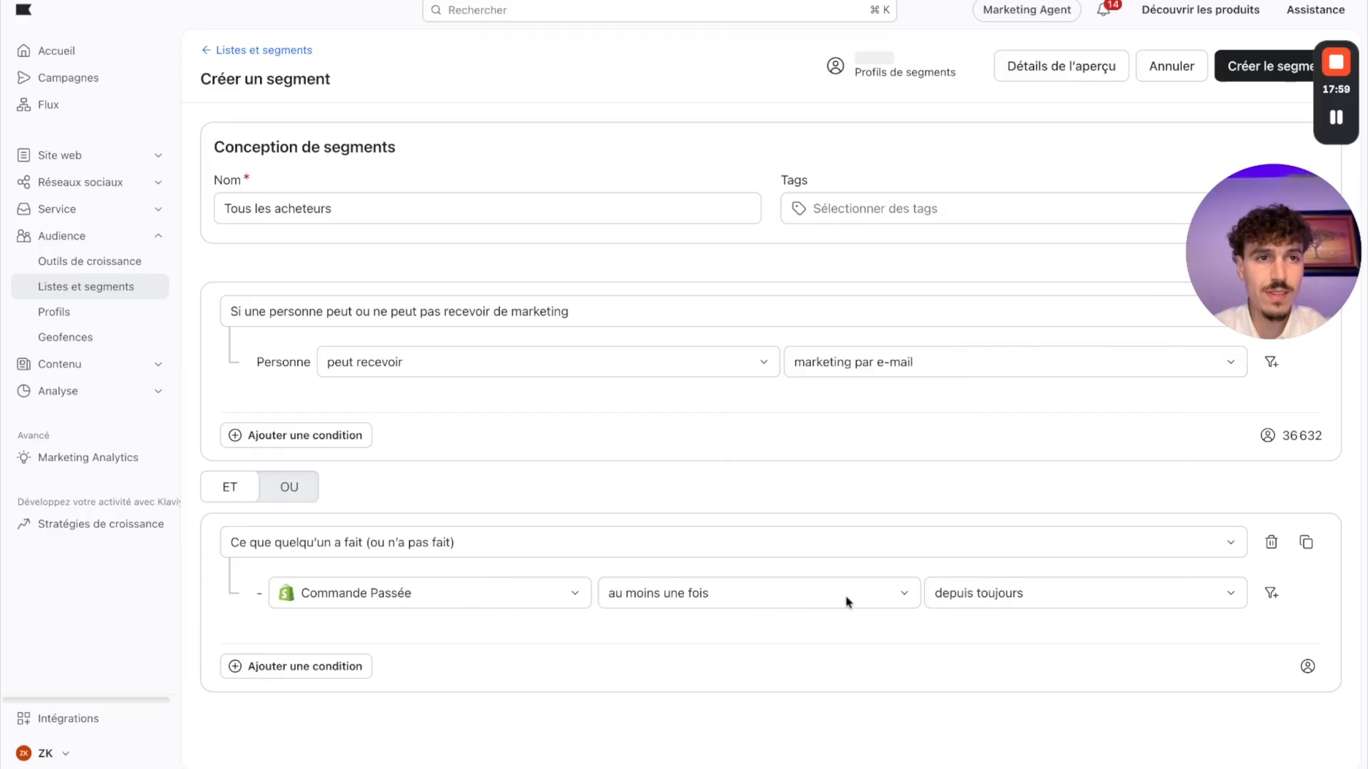
left_click_drag(1285, 253, 1276, 680)
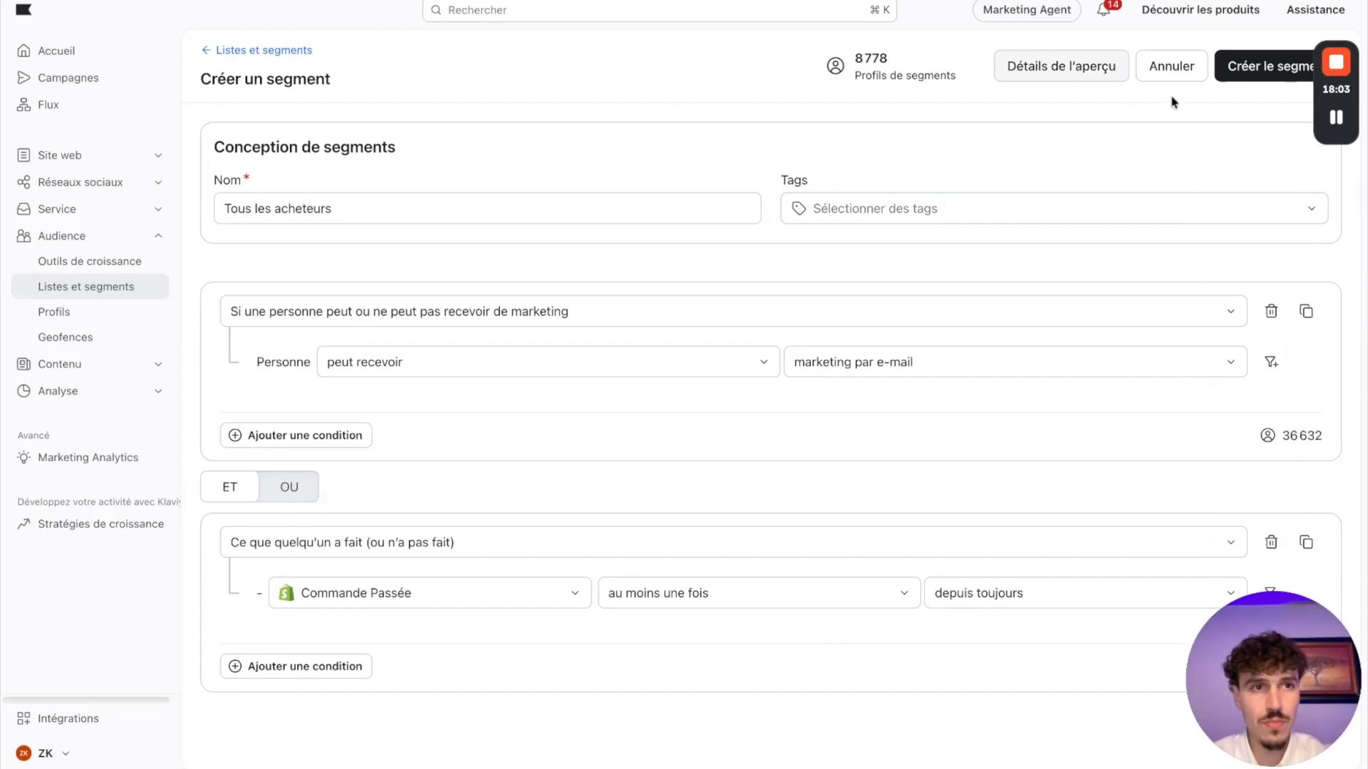
left_click(1280, 80)
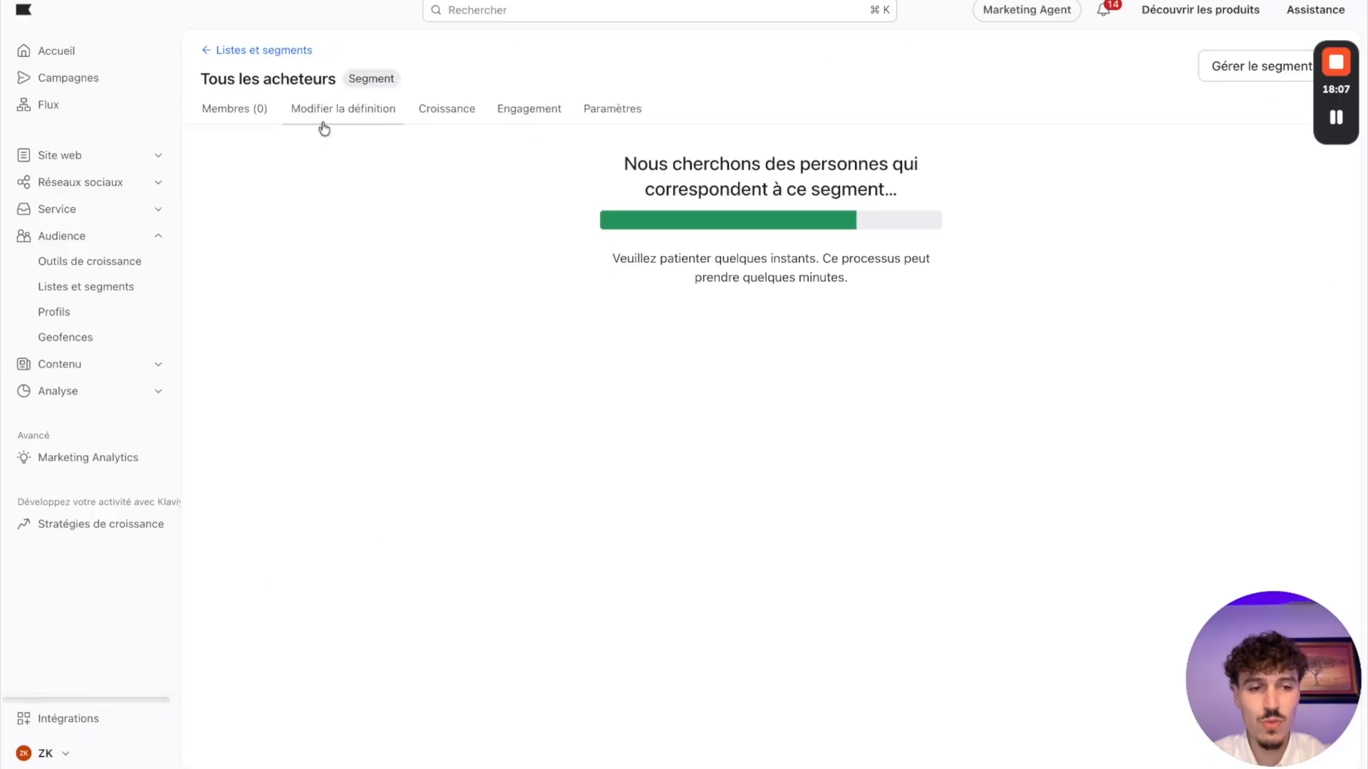
left_click(253, 52)
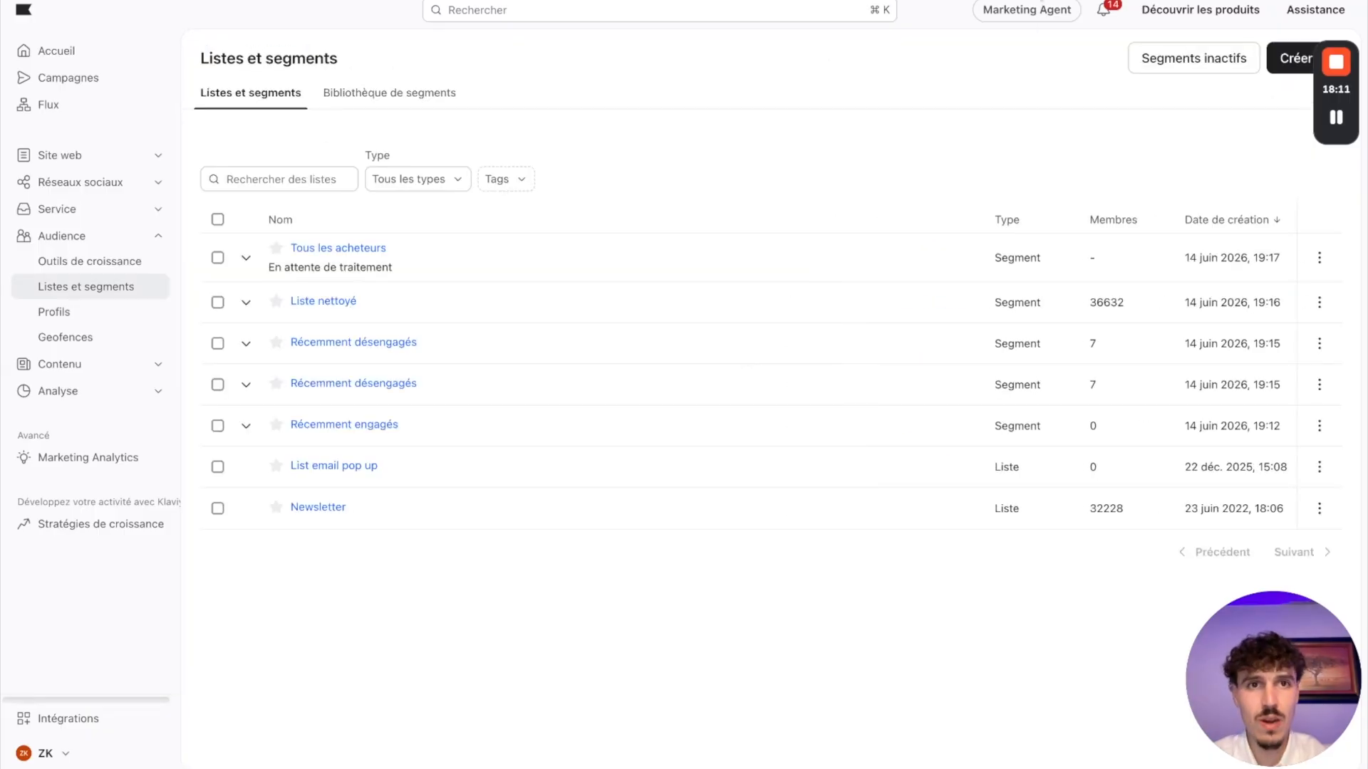
Step: Review the remaining segment definitions on the Miro board, from Engaged Users (90 Days) to Unengaged List
key("ctrl+Tab")
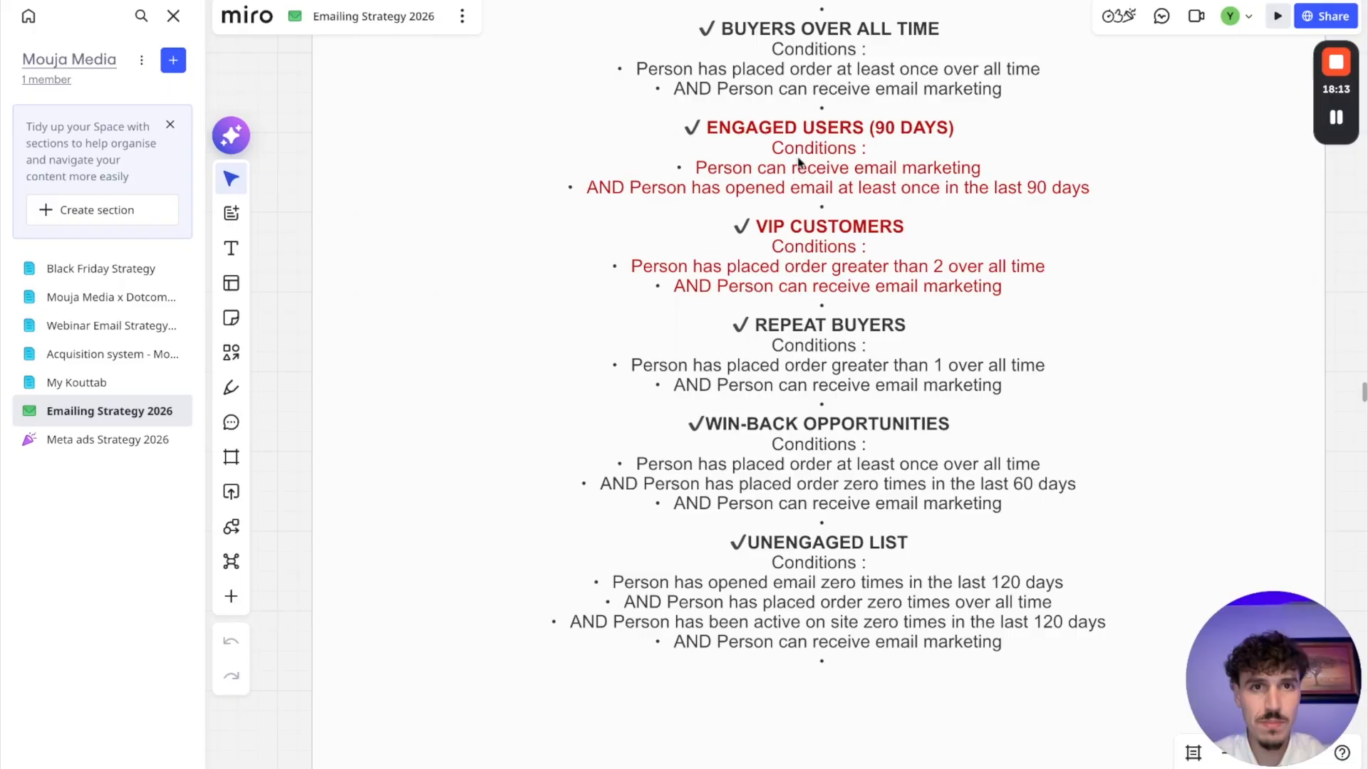
scroll(800, 161, "down", 1)
scroll(800, 162, "down", 1)
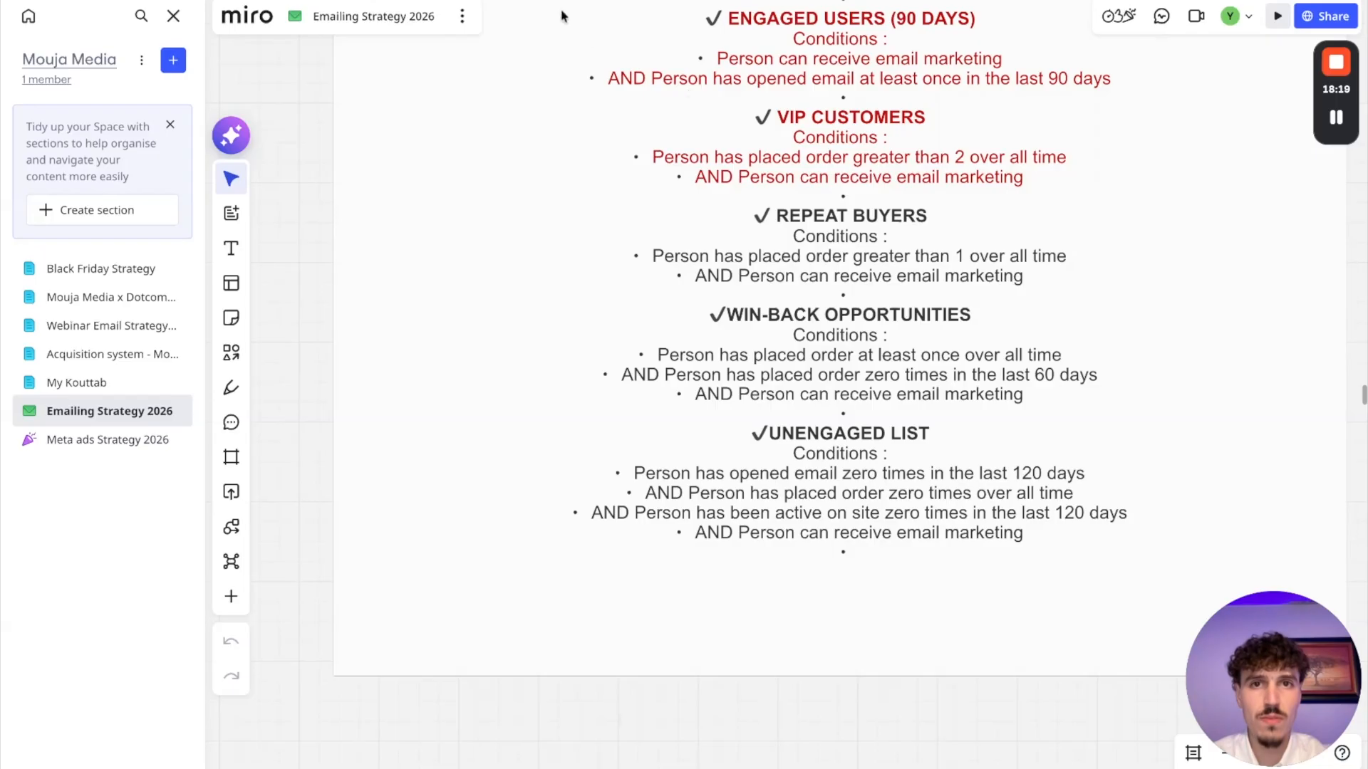
Step: Switch back to Klaviyo, start a new segment from the lists and segments overview, and name it Engagés 90 derniers jours
key("ctrl+shift+Tab")
left_click(277, 178)
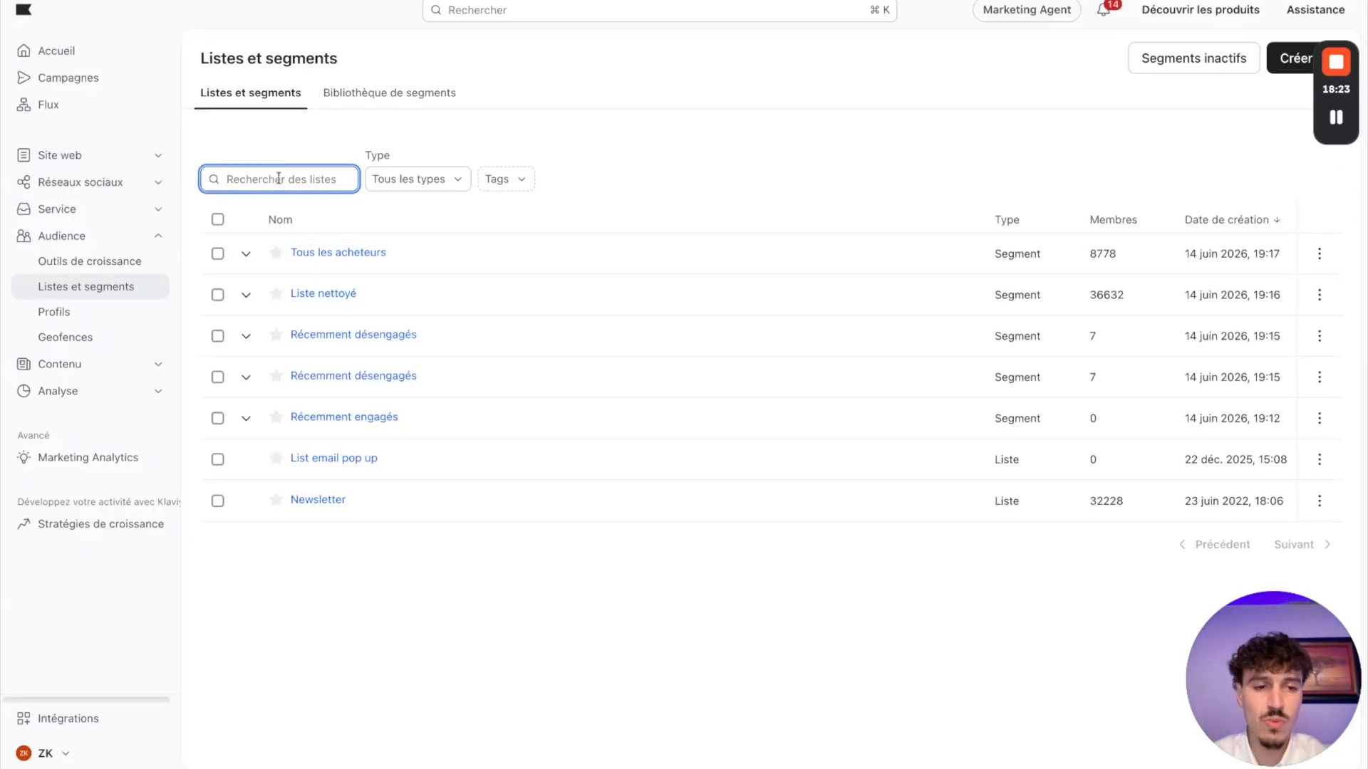
left_click(982, 151)
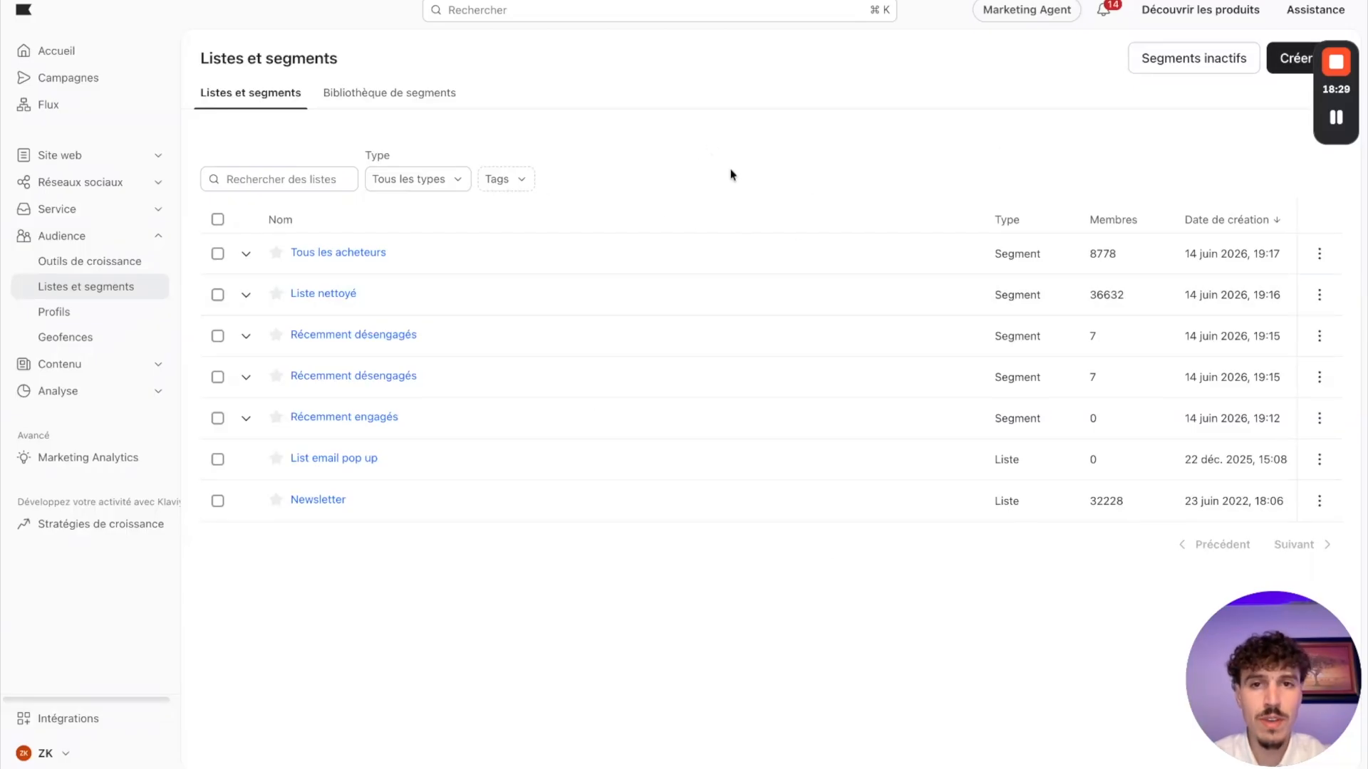
left_click(1293, 58)
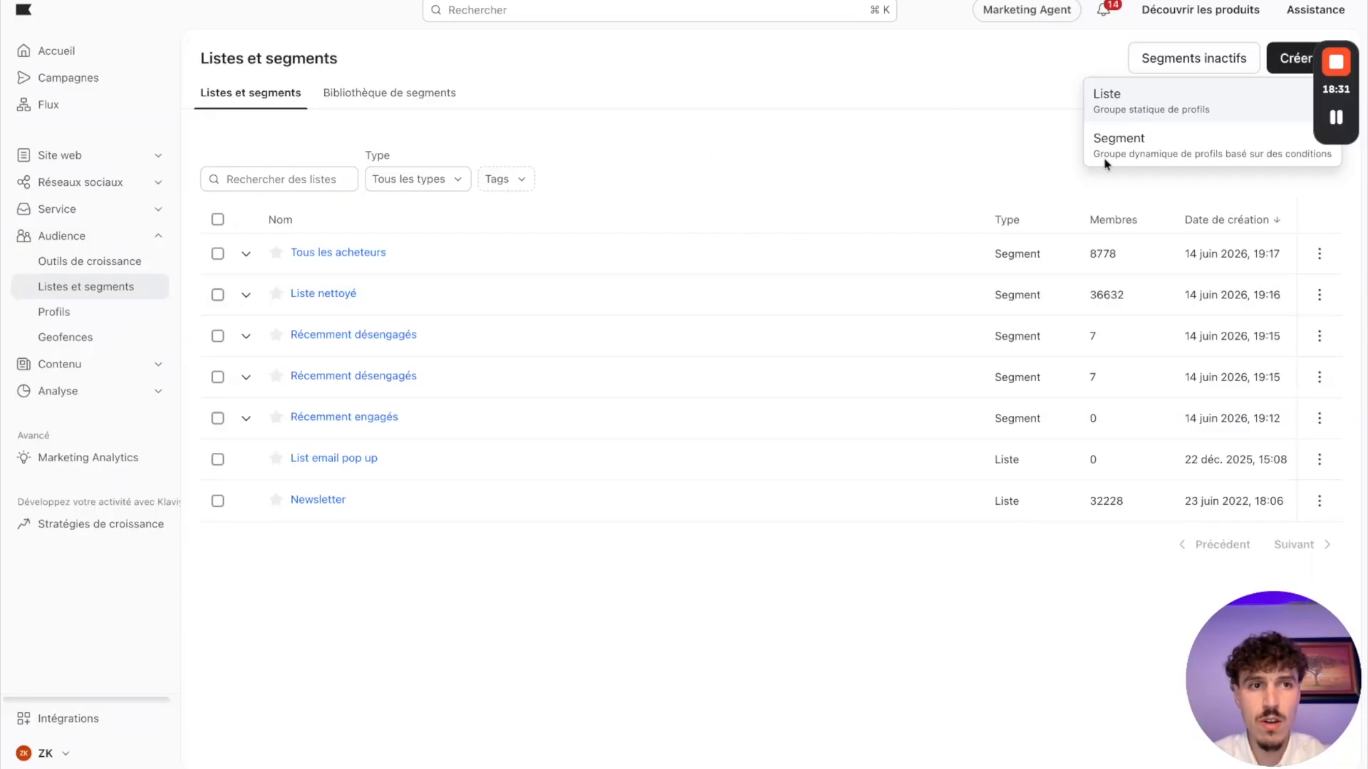
left_click(1134, 158)
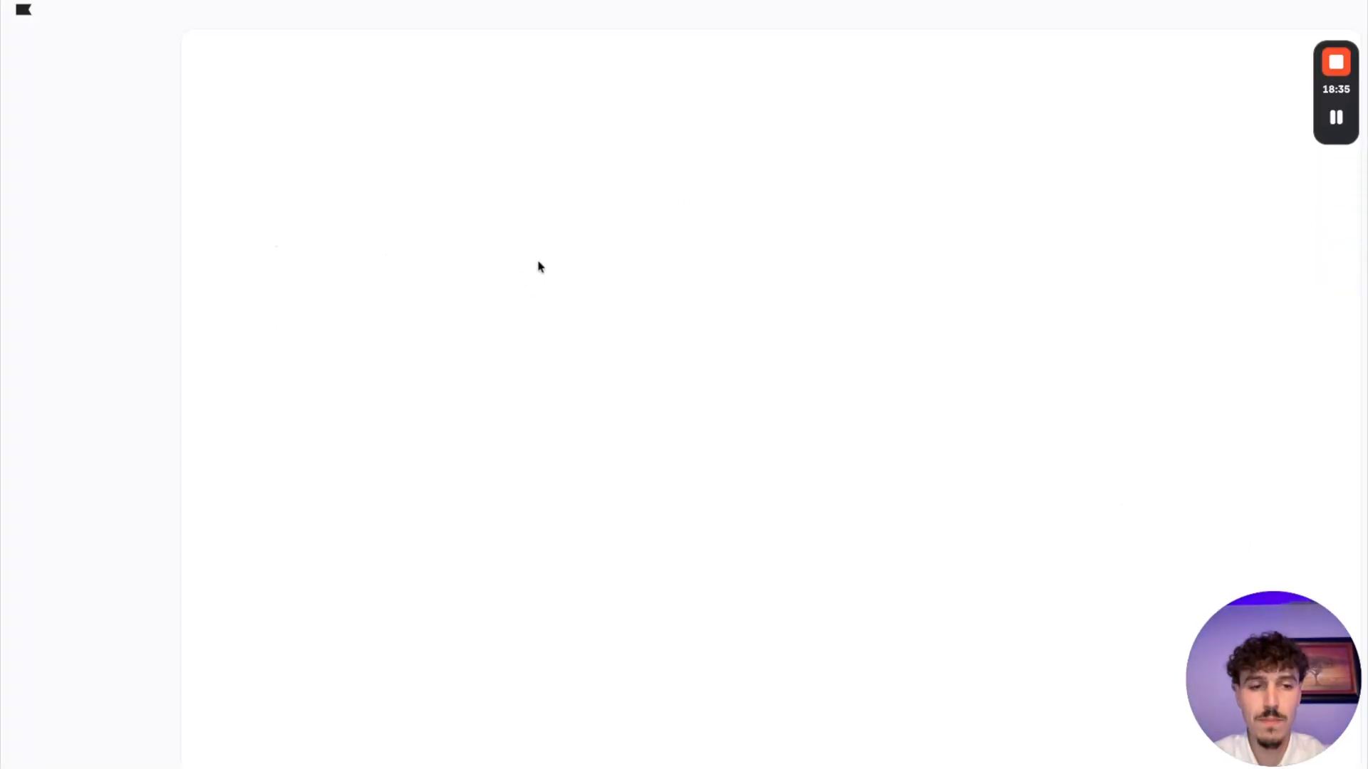
left_click(314, 206)
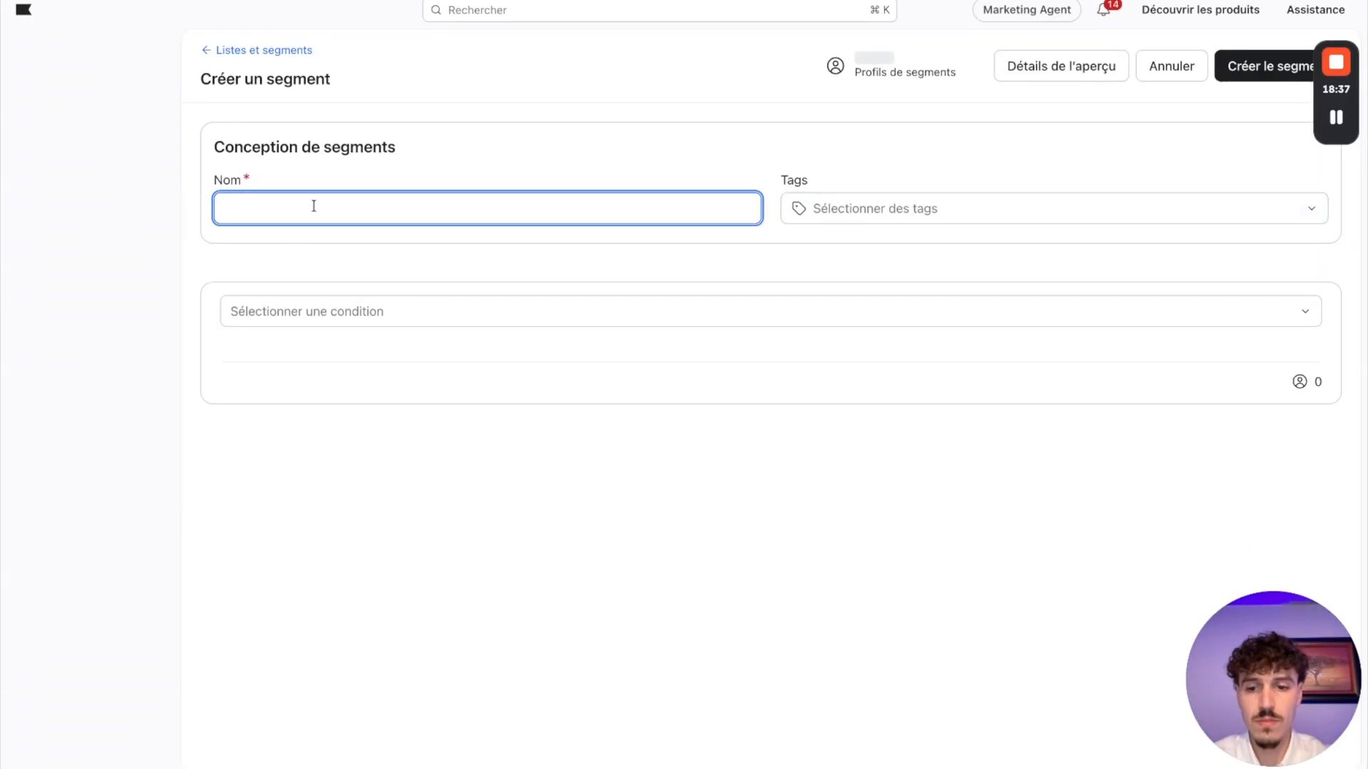
type("Engagés 90")
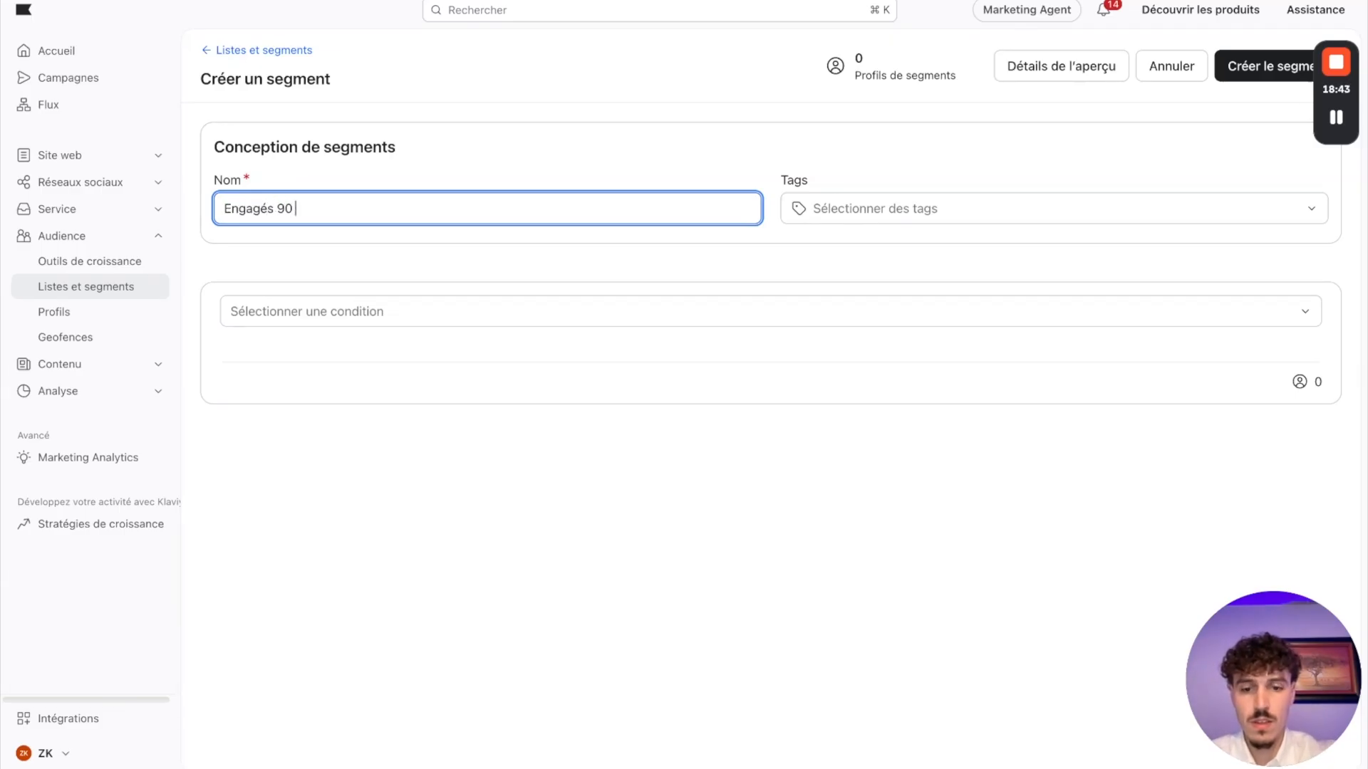
type(" derniers jours")
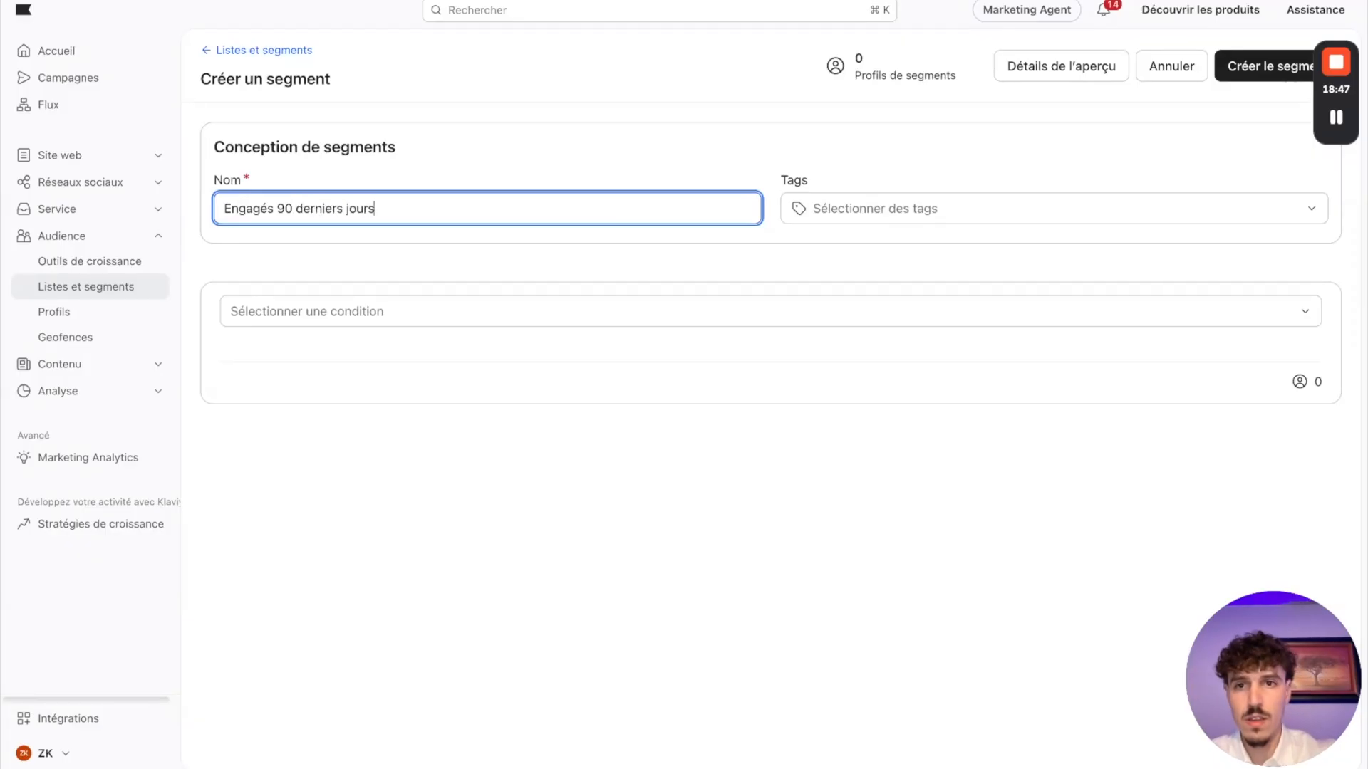
Step: Require that the person can receive marketing par e-mail, and add a second condition joined with ET on what someone has done
left_click(271, 311)
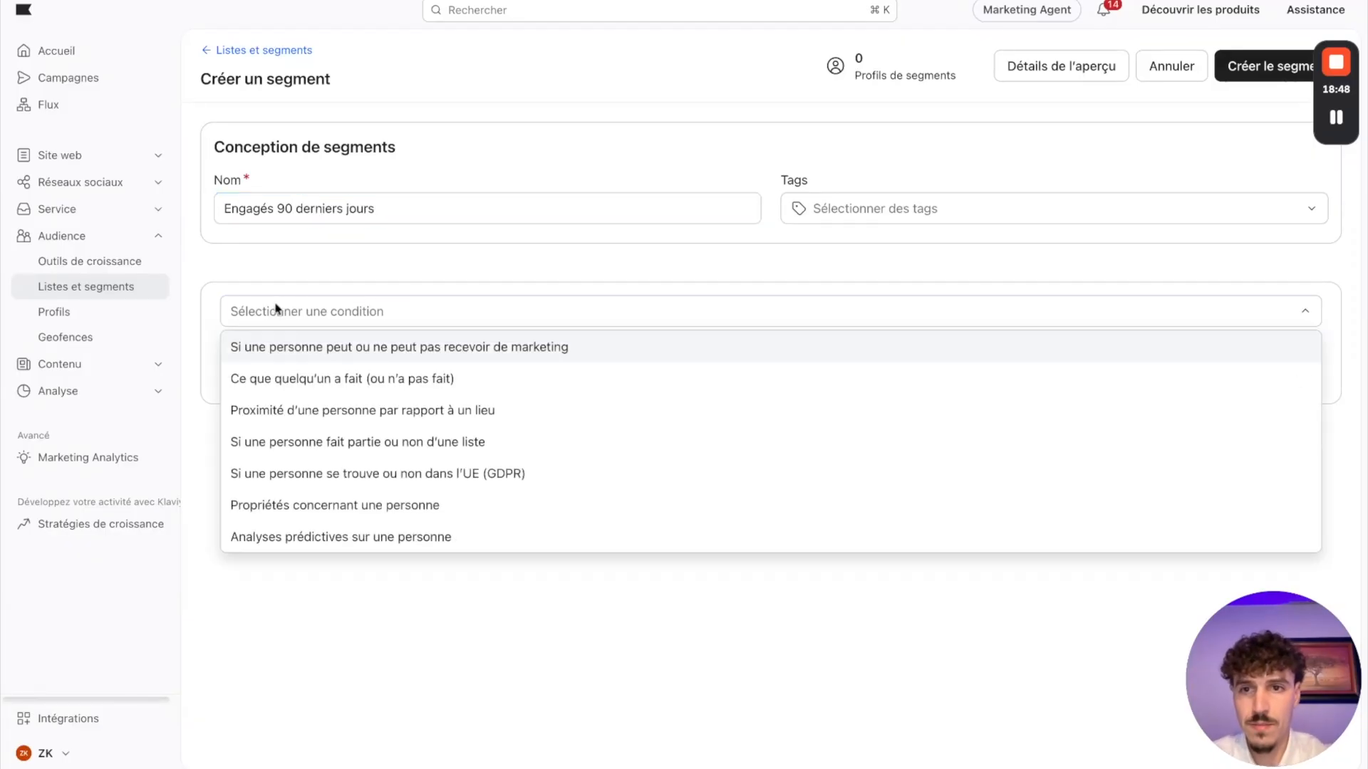
left_click(347, 352)
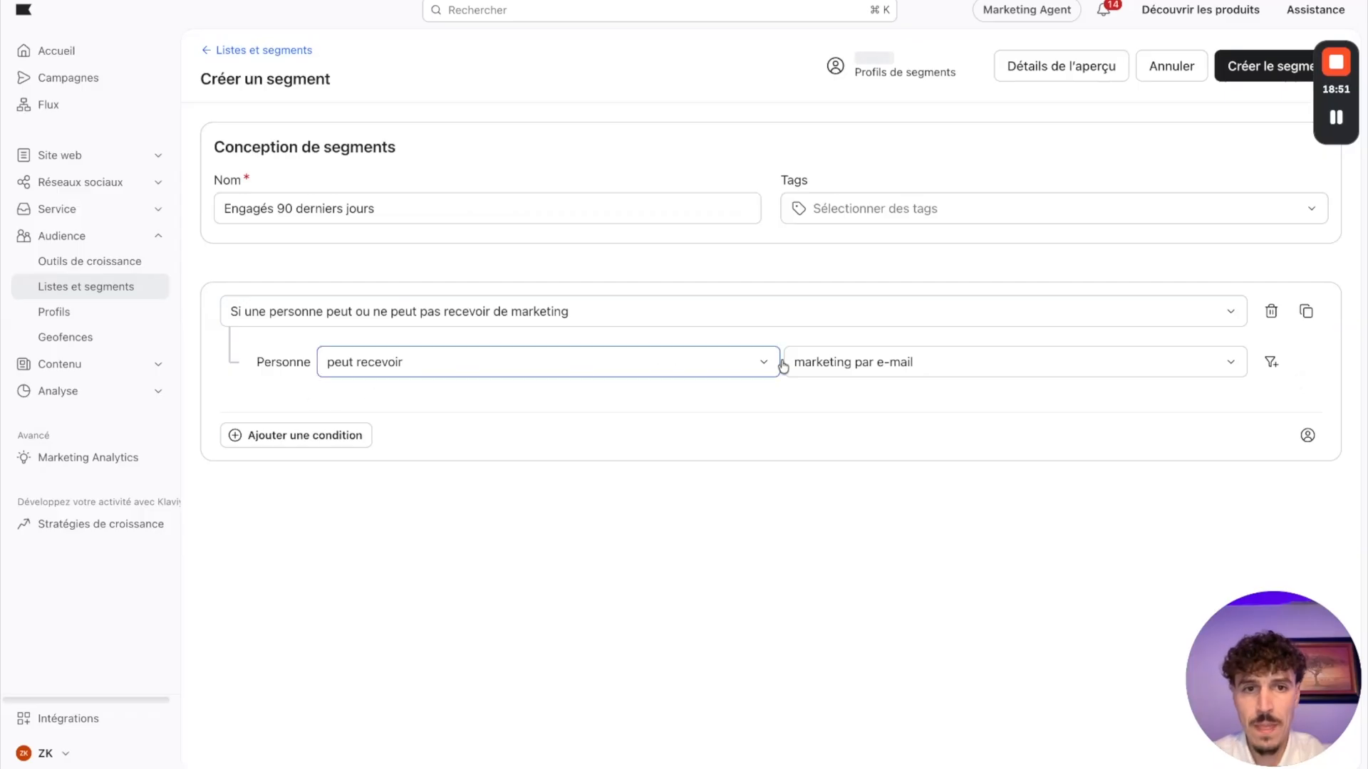
left_click(292, 443)
left_click(257, 445)
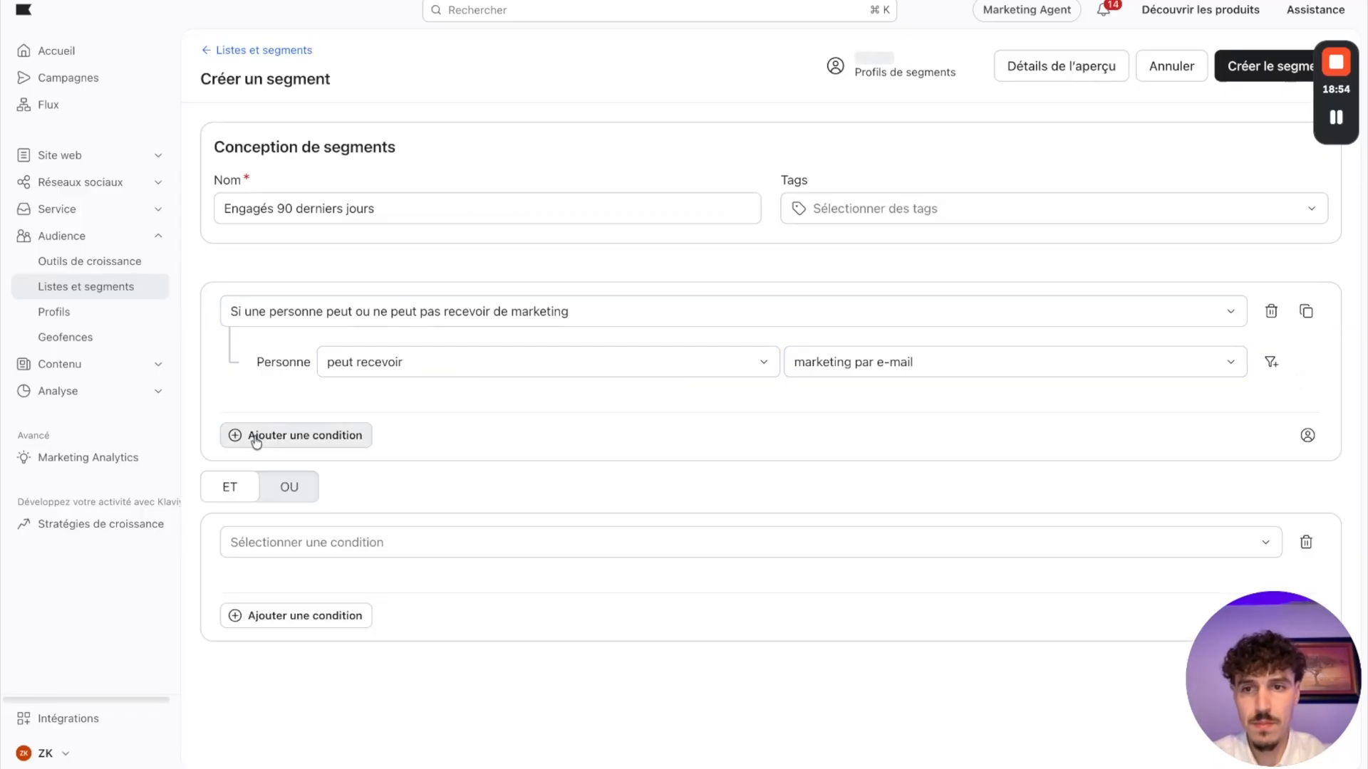
left_click(366, 541)
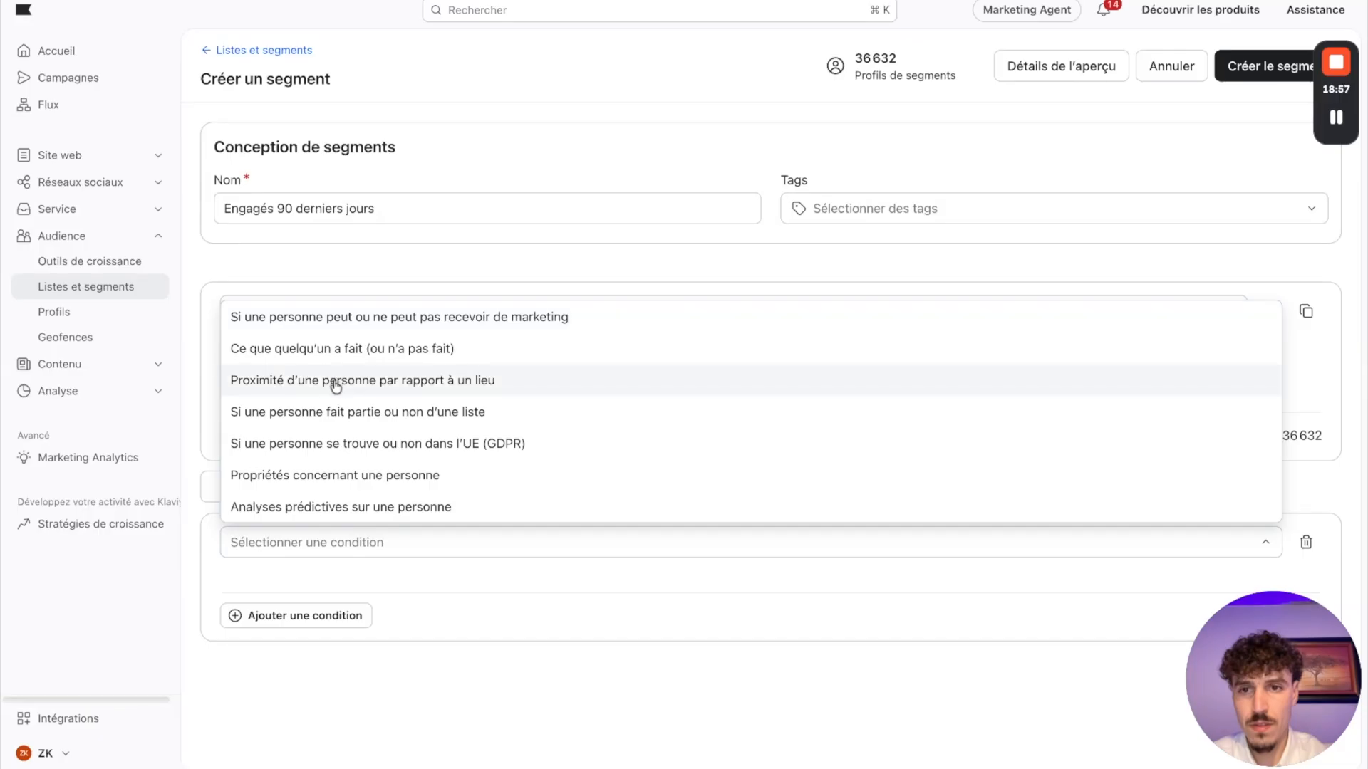
left_click(355, 349)
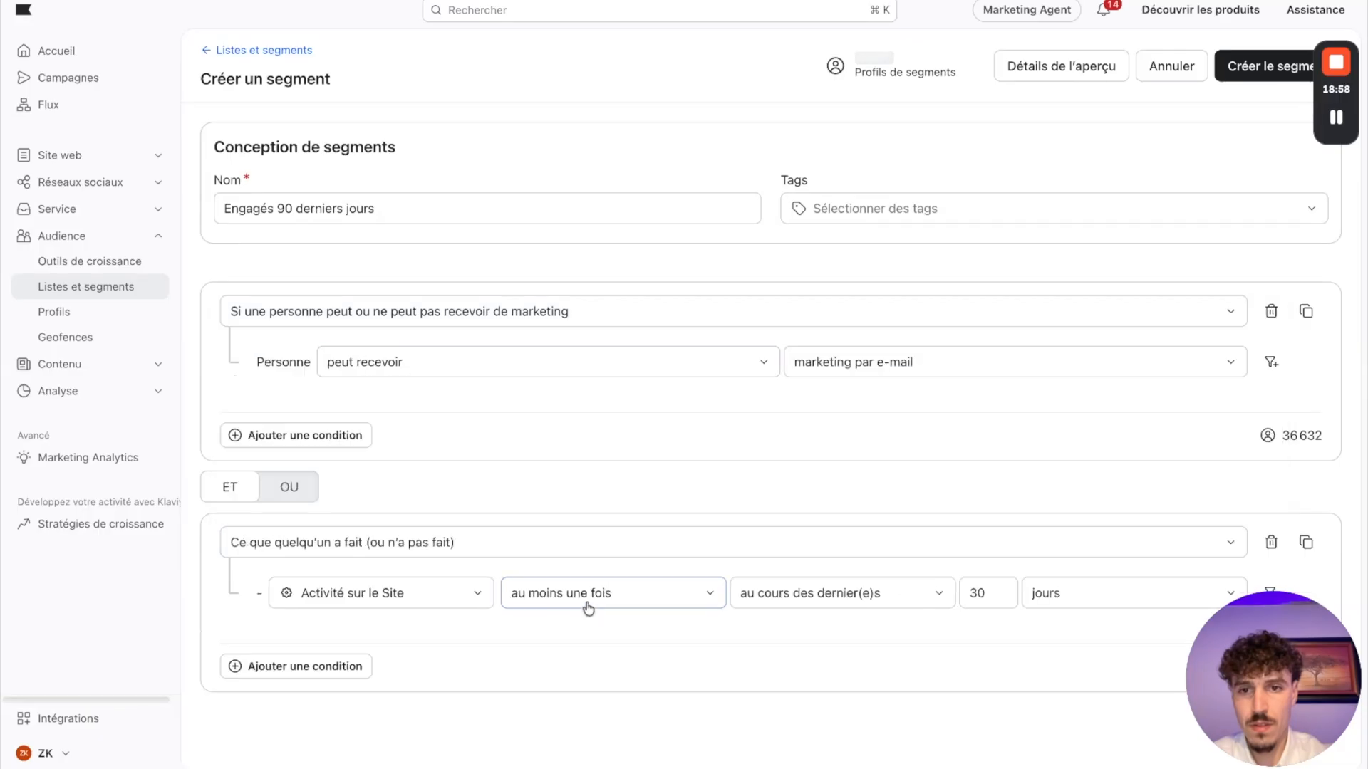
Step: Set the second condition to the Klaviyo event E-mail Ouvert, au moins une fois, au cours des 90 derniers jours
left_click(394, 602)
type("ouvert")
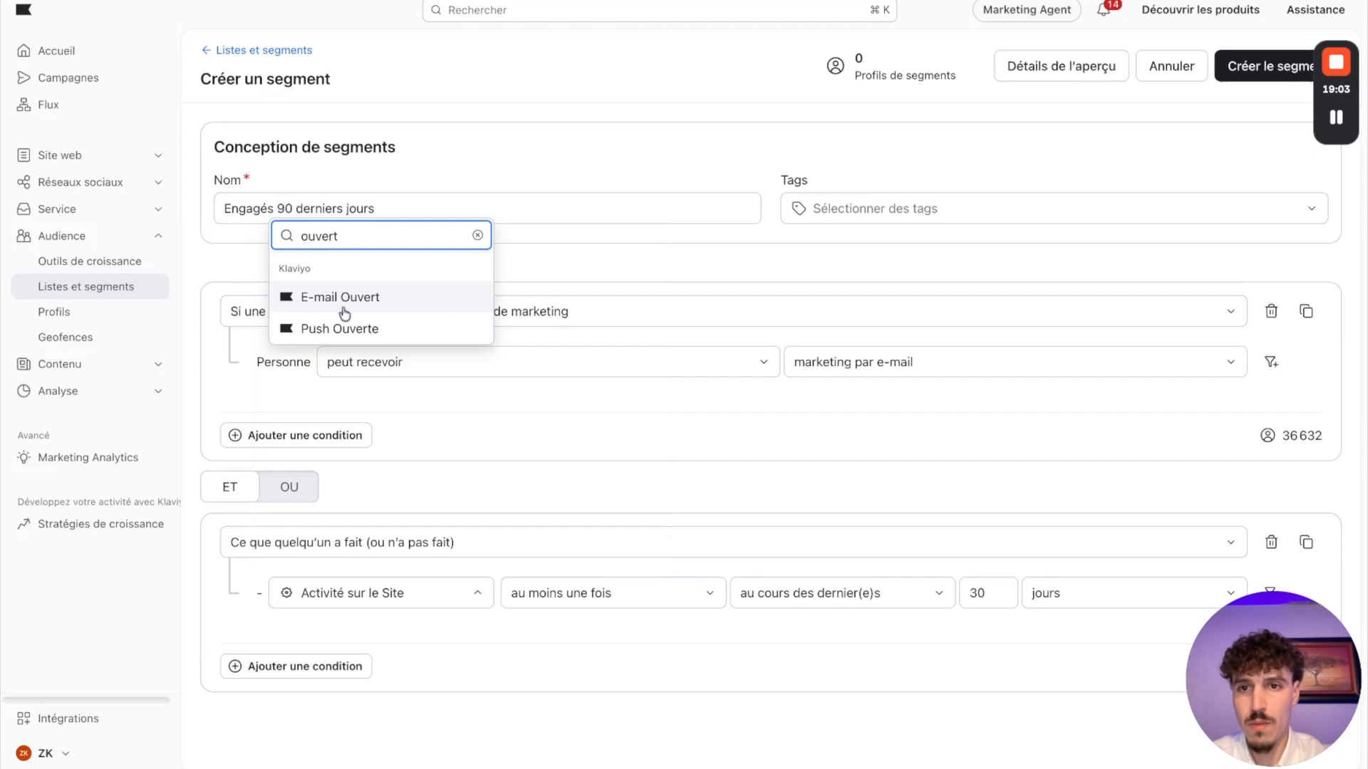
left_click(345, 298)
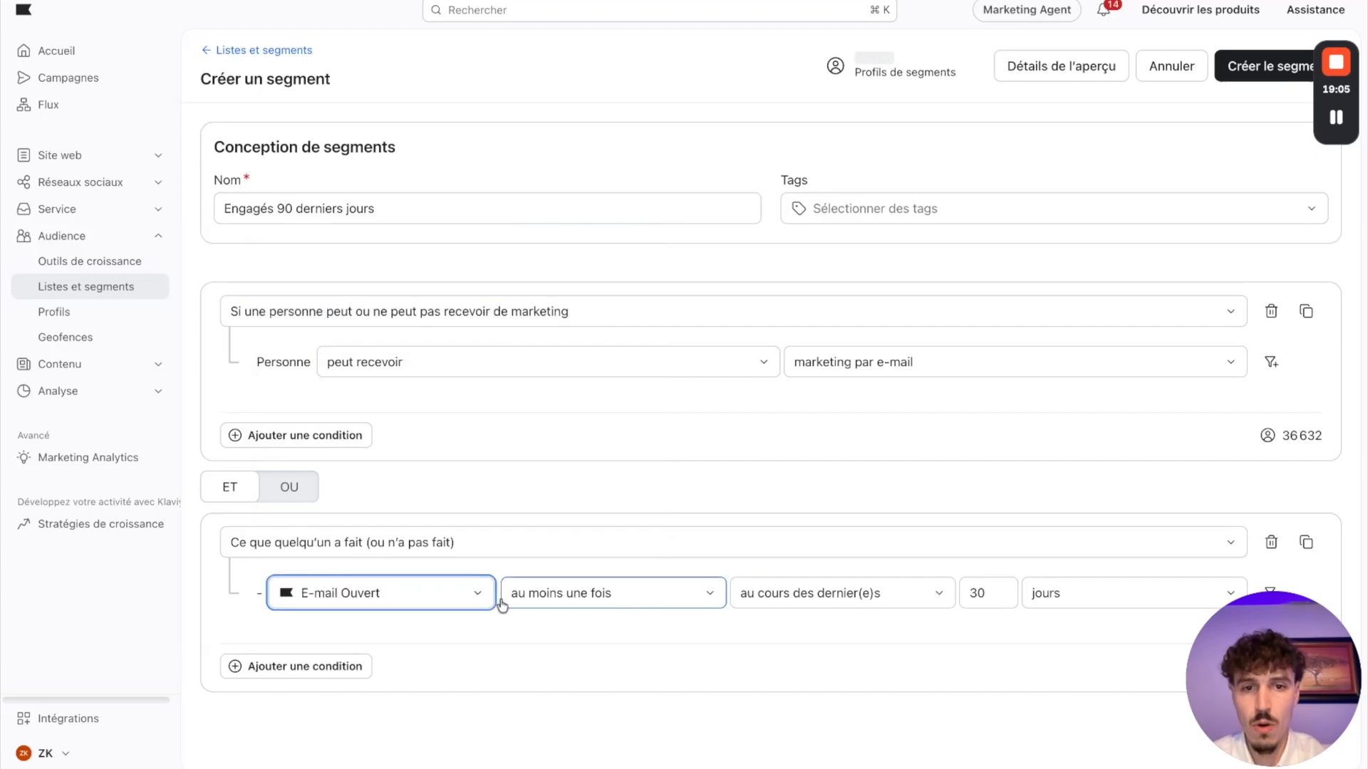
left_click(979, 592)
key("BackSpace")
type("9")
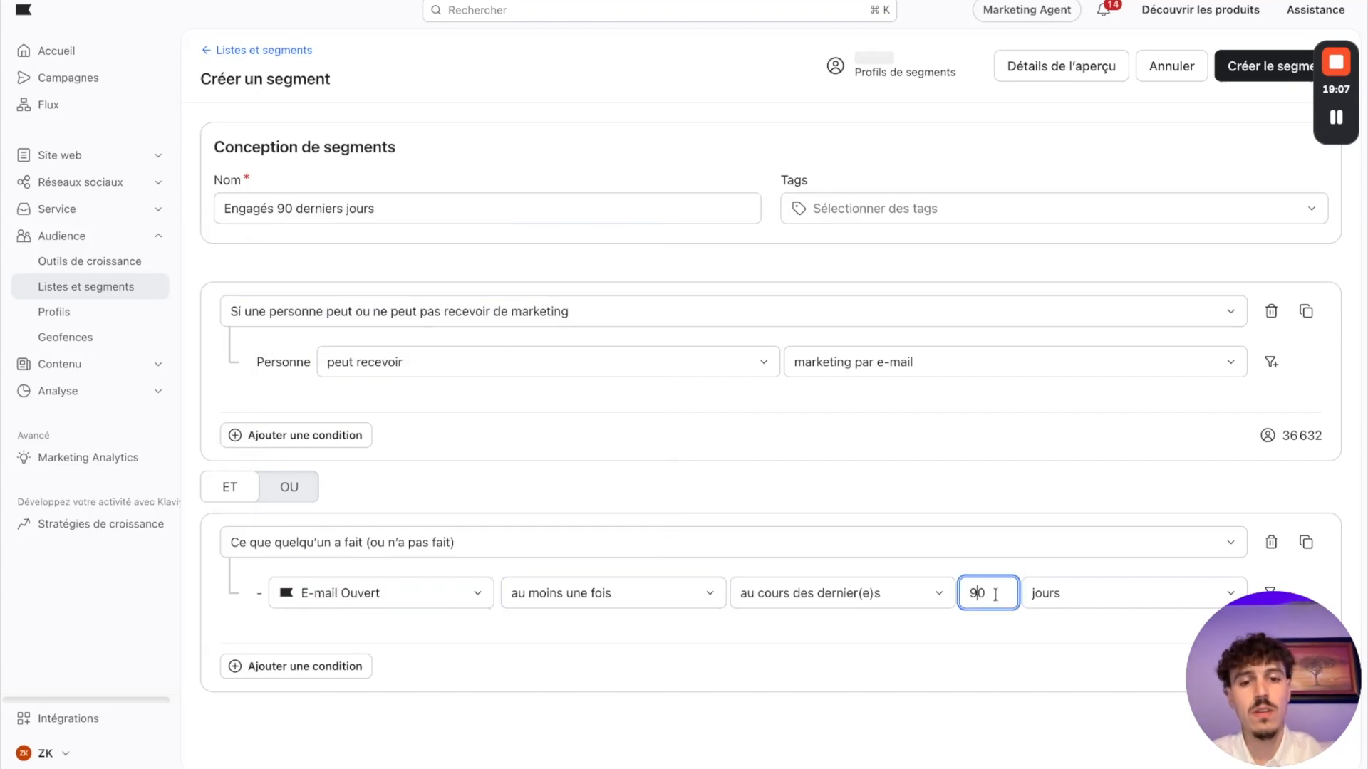
left_click(940, 668)
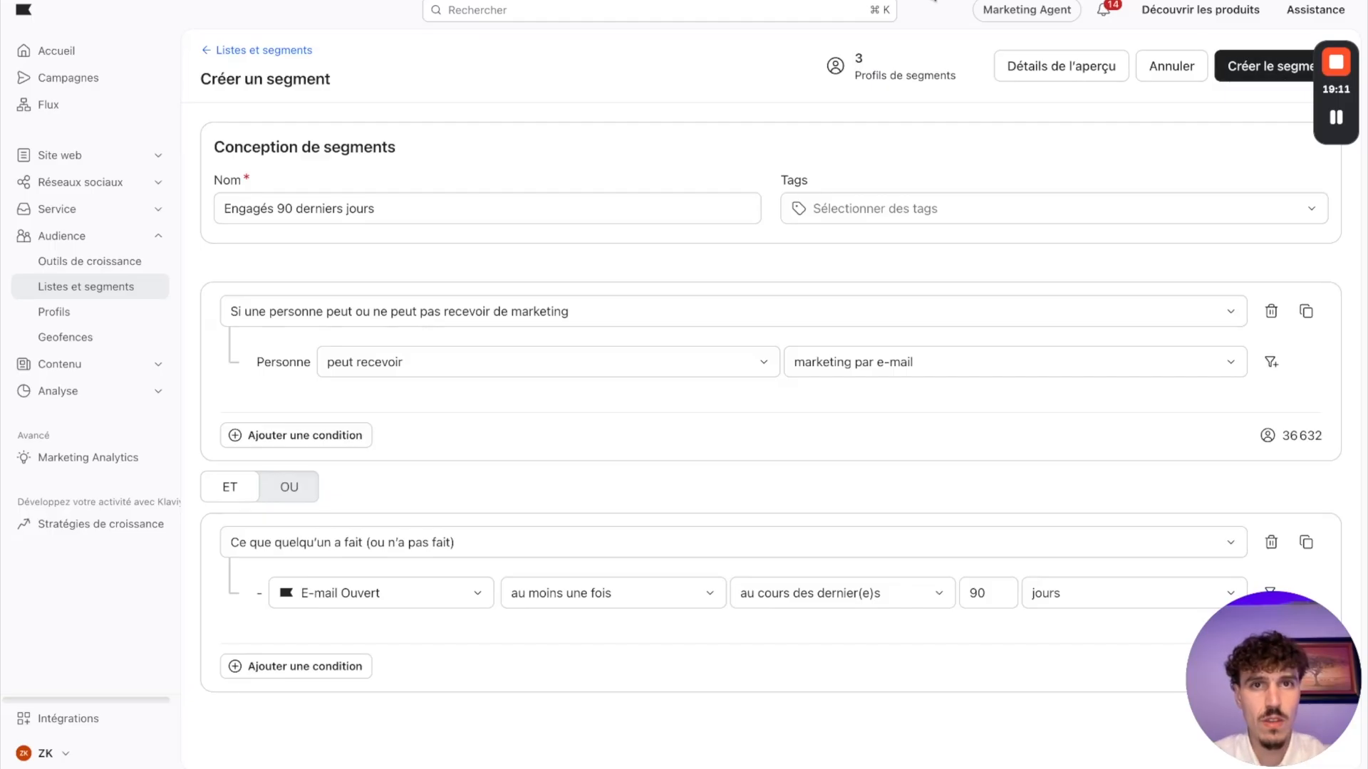
Step: Check the Miro board, create the Engagés 90 derniers jours segment, and return to the lists and segments overview
left_click(579, 0)
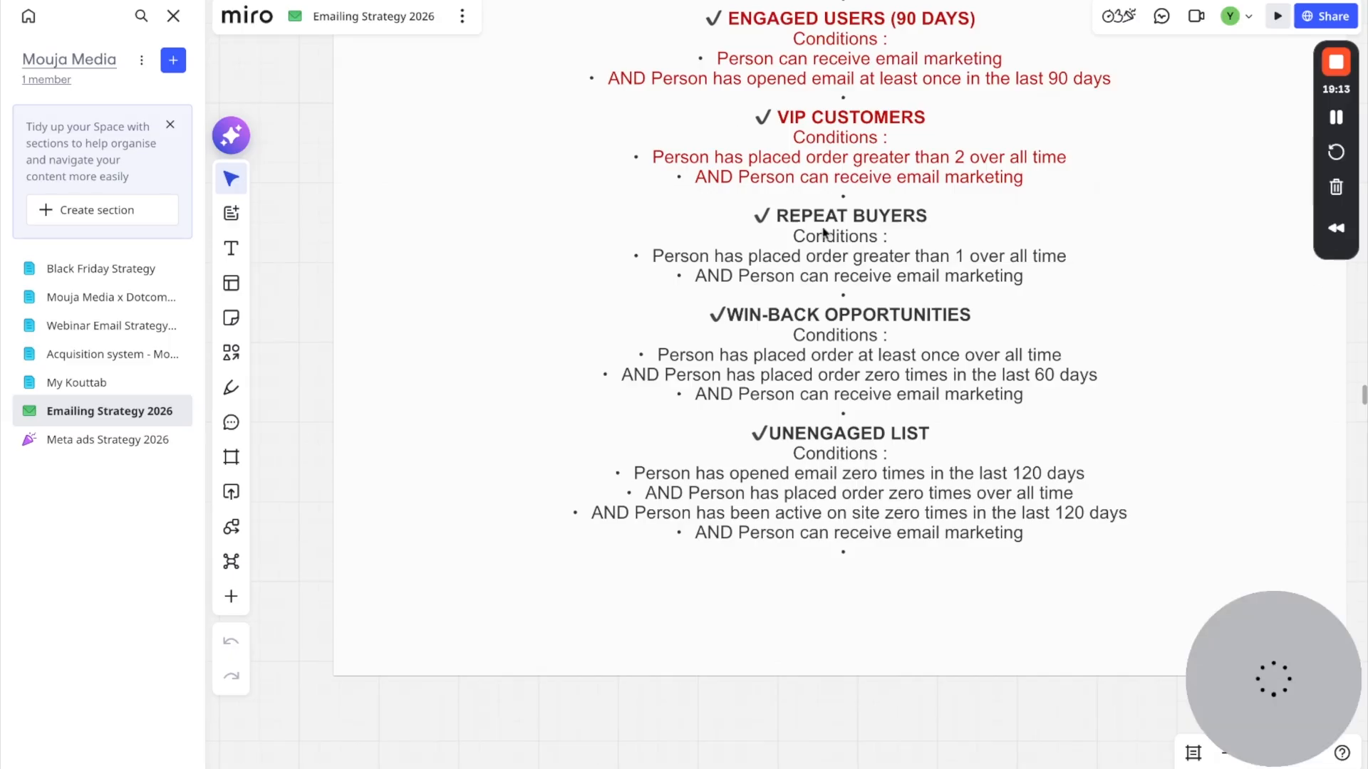
scroll(814, 125, "down", 1)
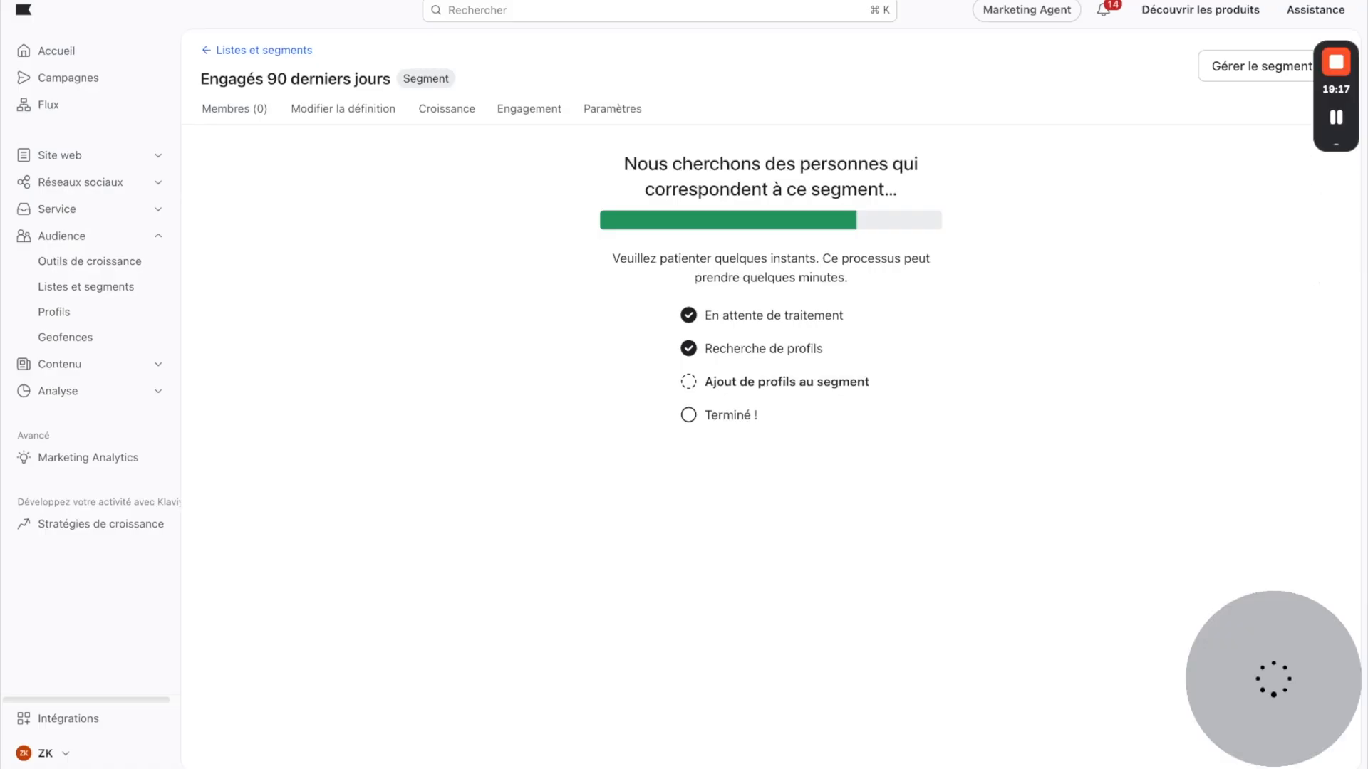
left_click(260, 53)
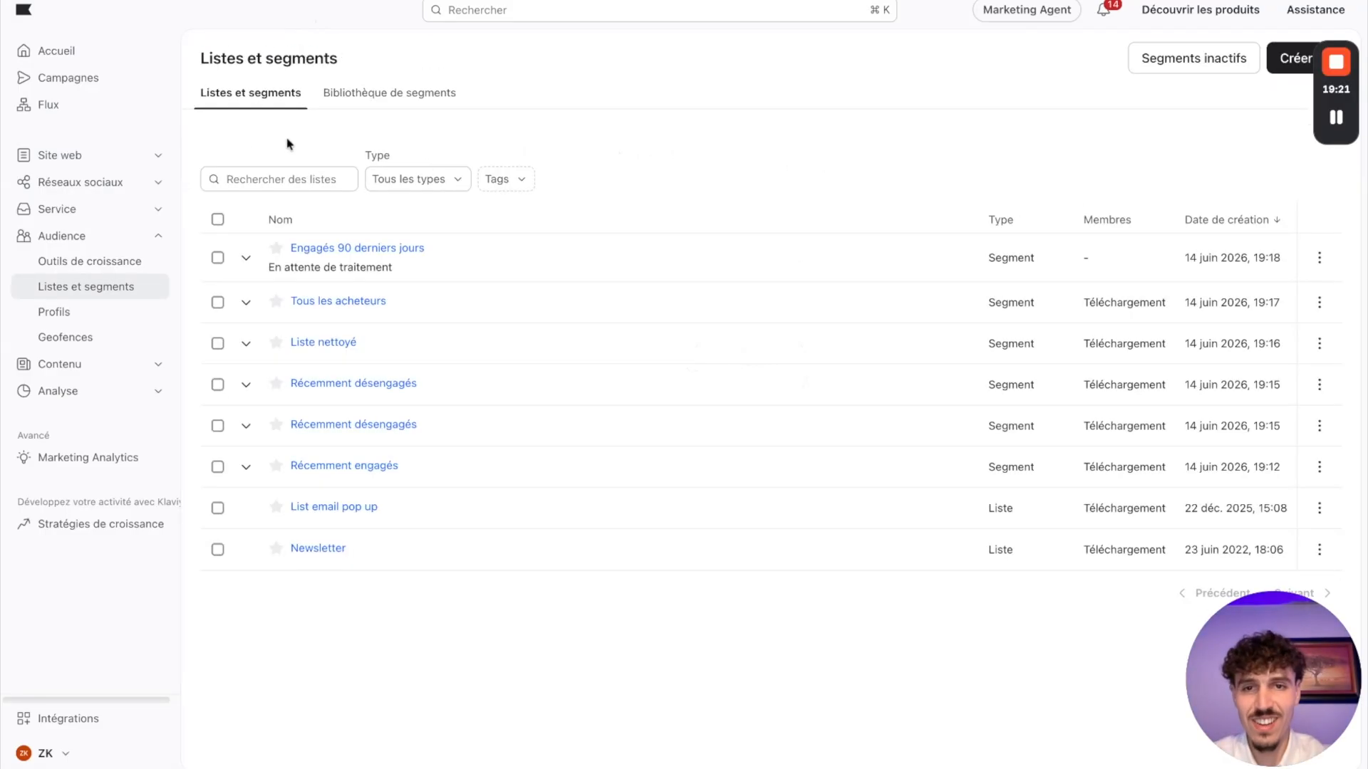
Step: Start a new segment, check the VIP Customers definition on the Miro board, and name the segment VIP
left_click(1291, 66)
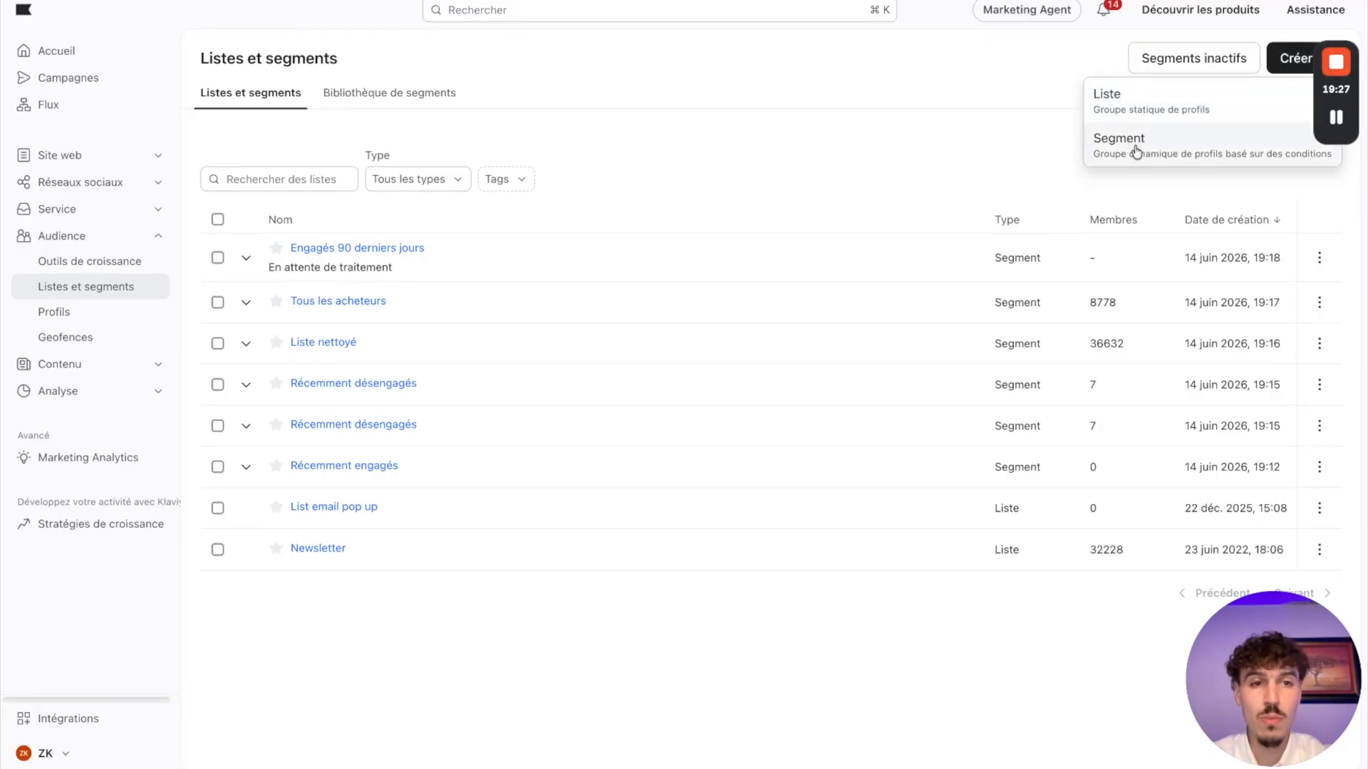
left_click(1052, 164)
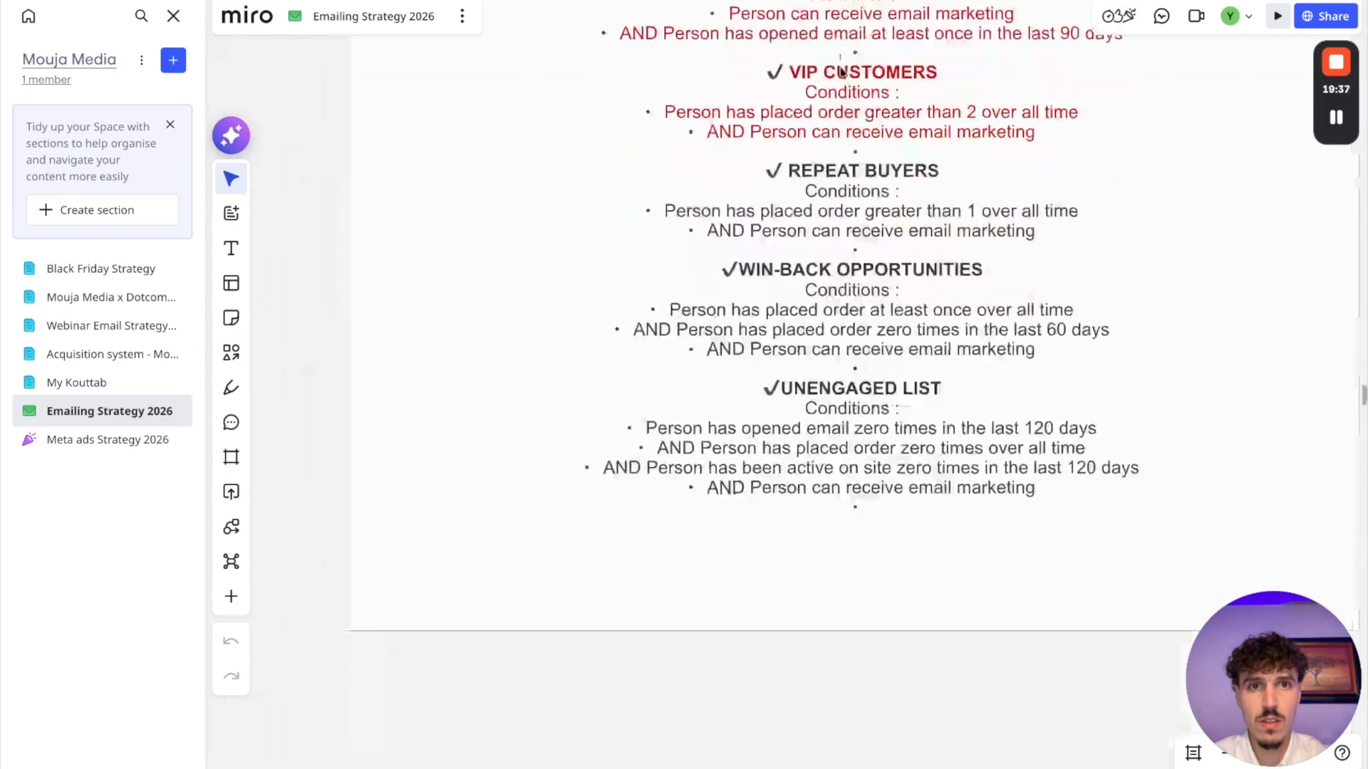
scroll(842, 72, "down", 1)
left_click(586, 3)
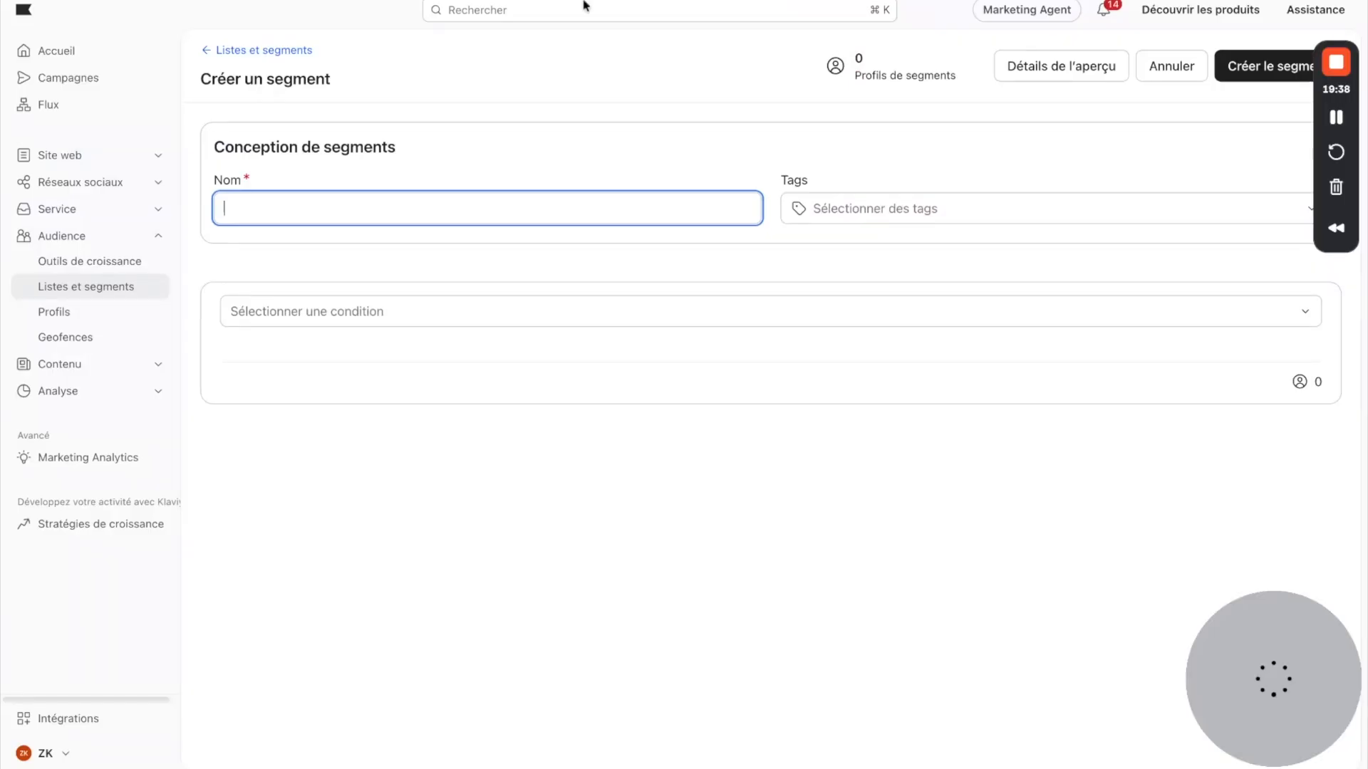
left_click(335, 209)
type("VIP")
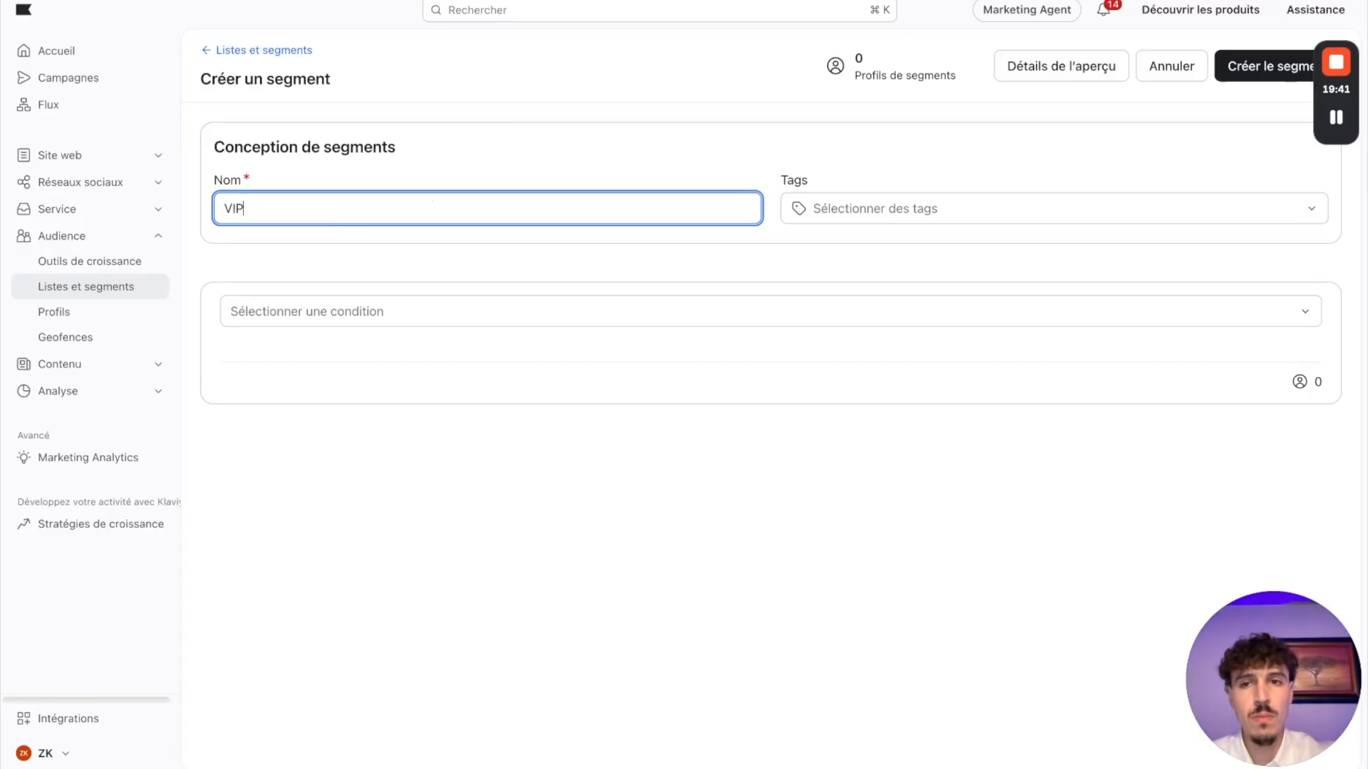
left_click(484, 510)
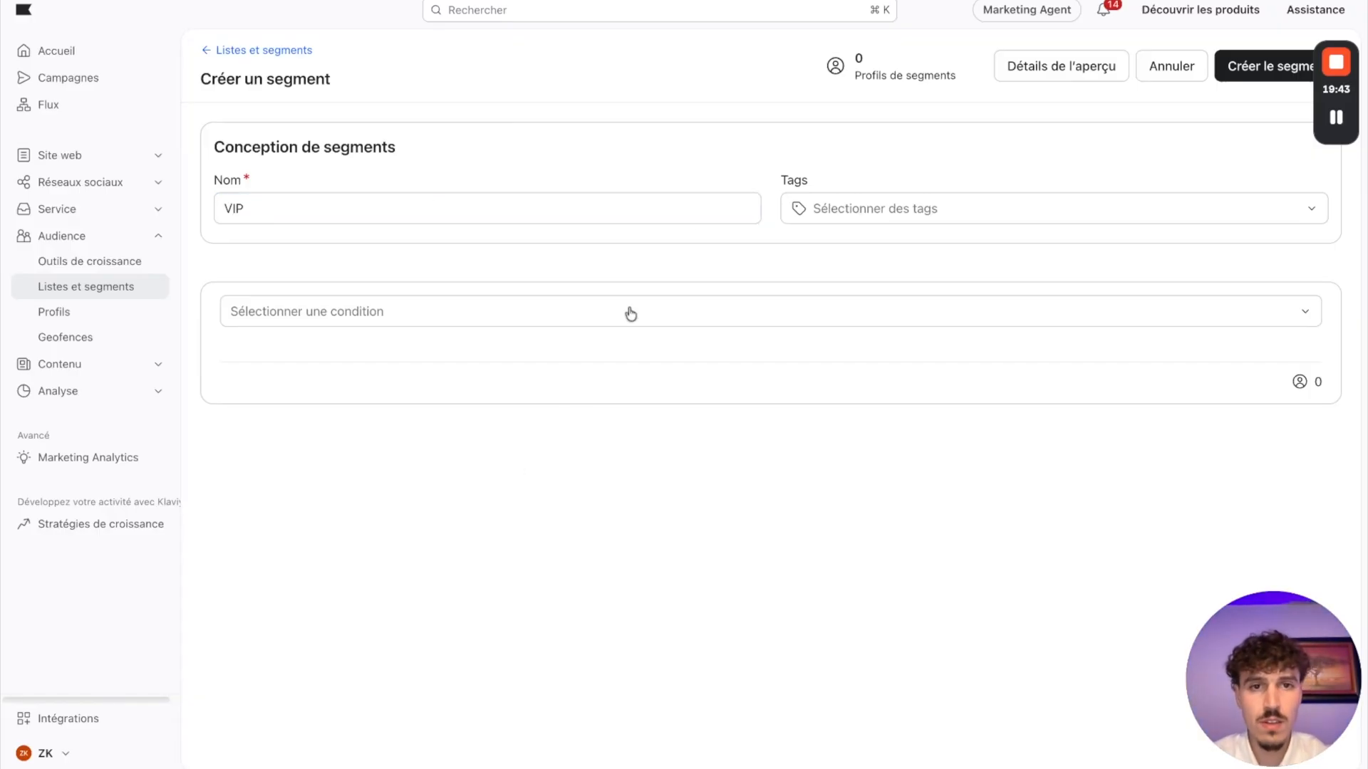
Step: Make the VIP segment's first condition peut recevoir marketing par e-mail, and add an ET condition on what someone has done
left_click(369, 317)
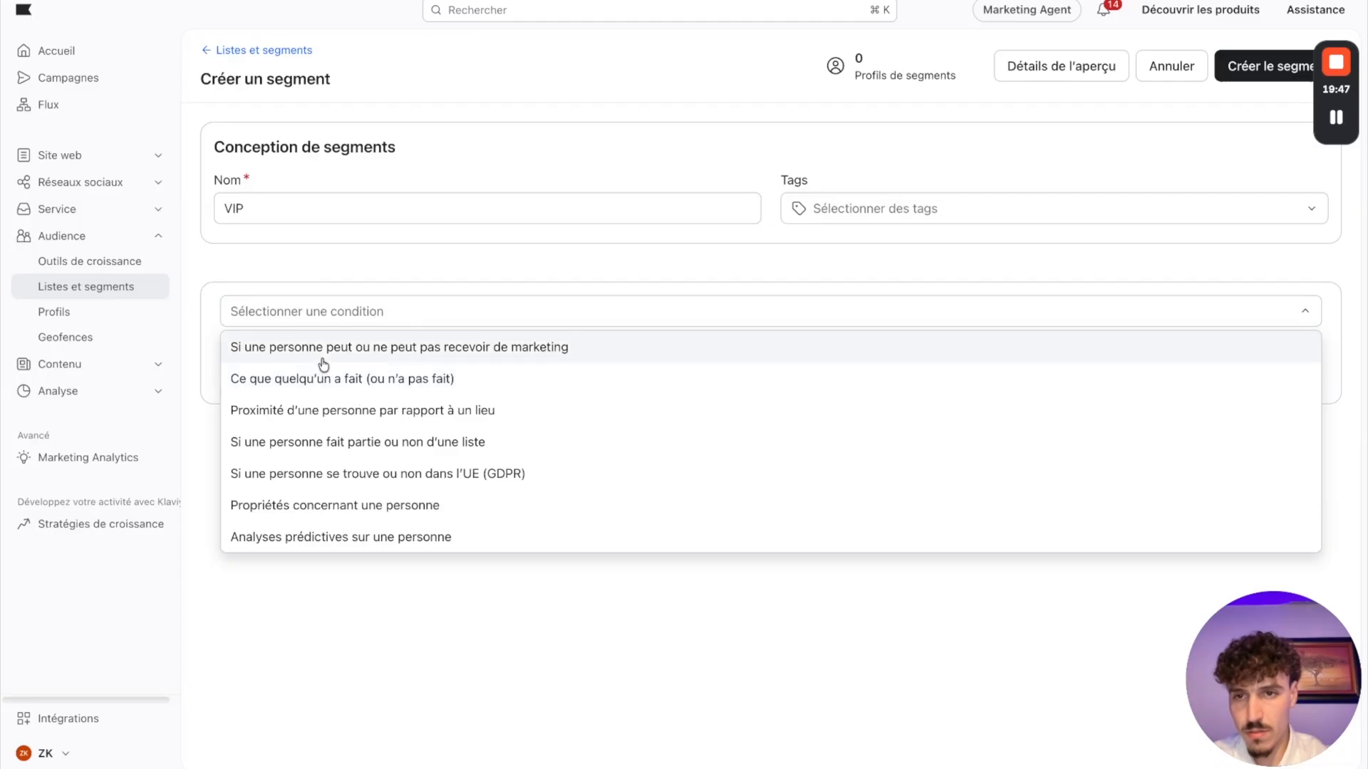
left_click(287, 378)
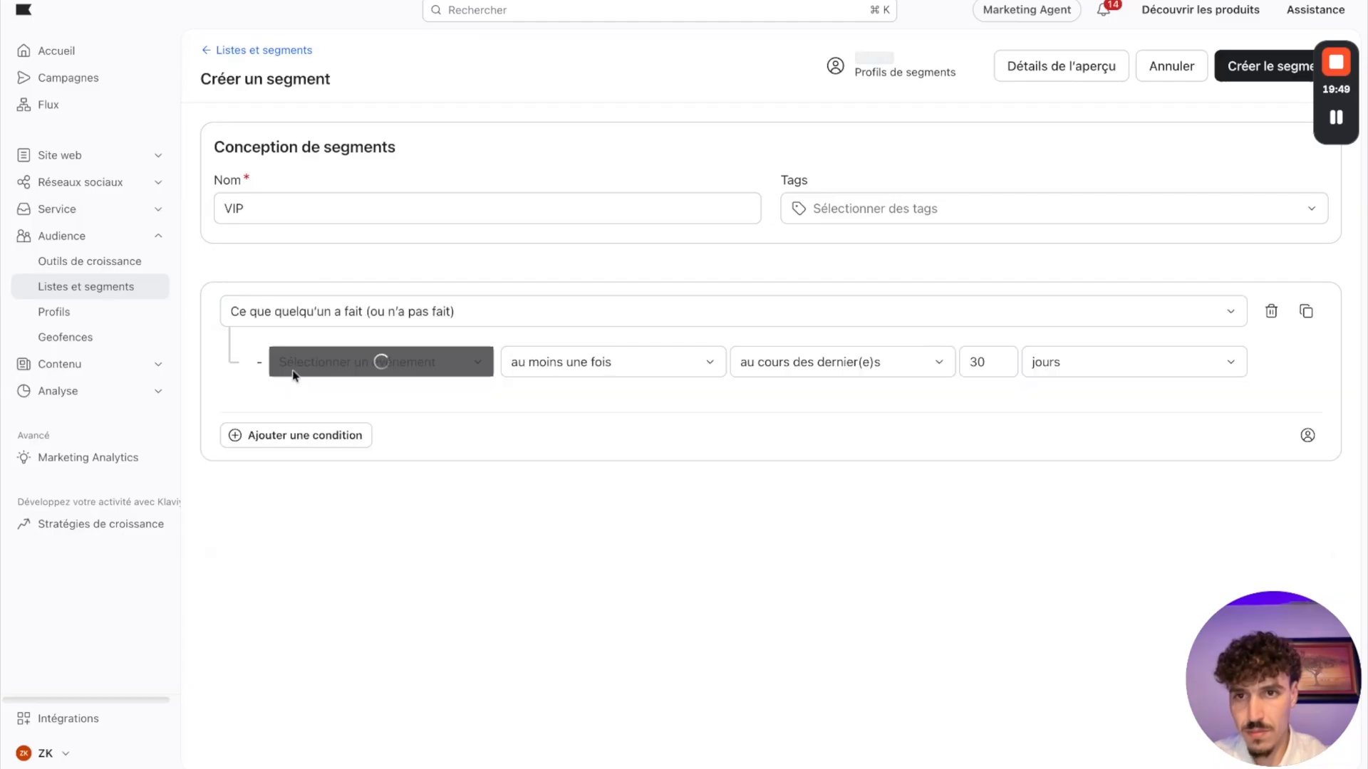
left_click(346, 321)
left_click(335, 345)
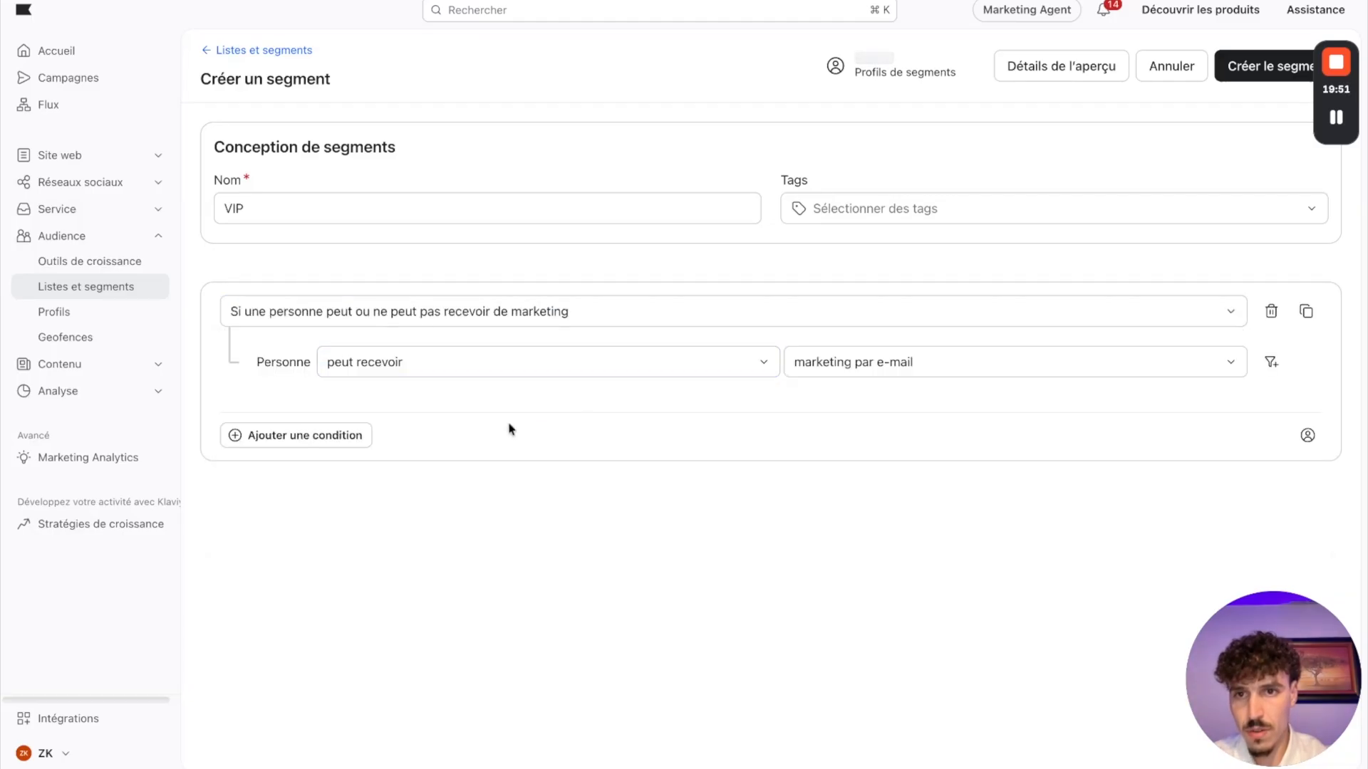
left_click(295, 443)
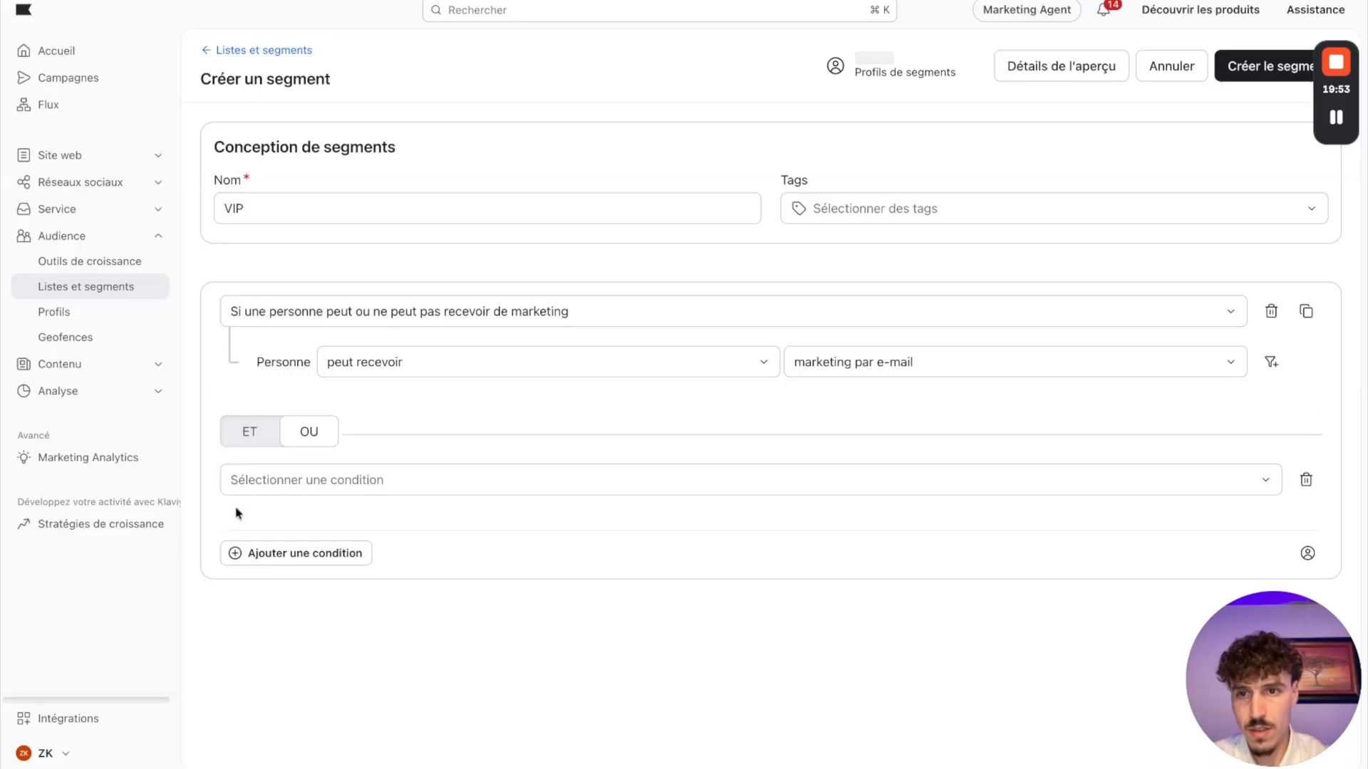
left_click(251, 443)
left_click(343, 552)
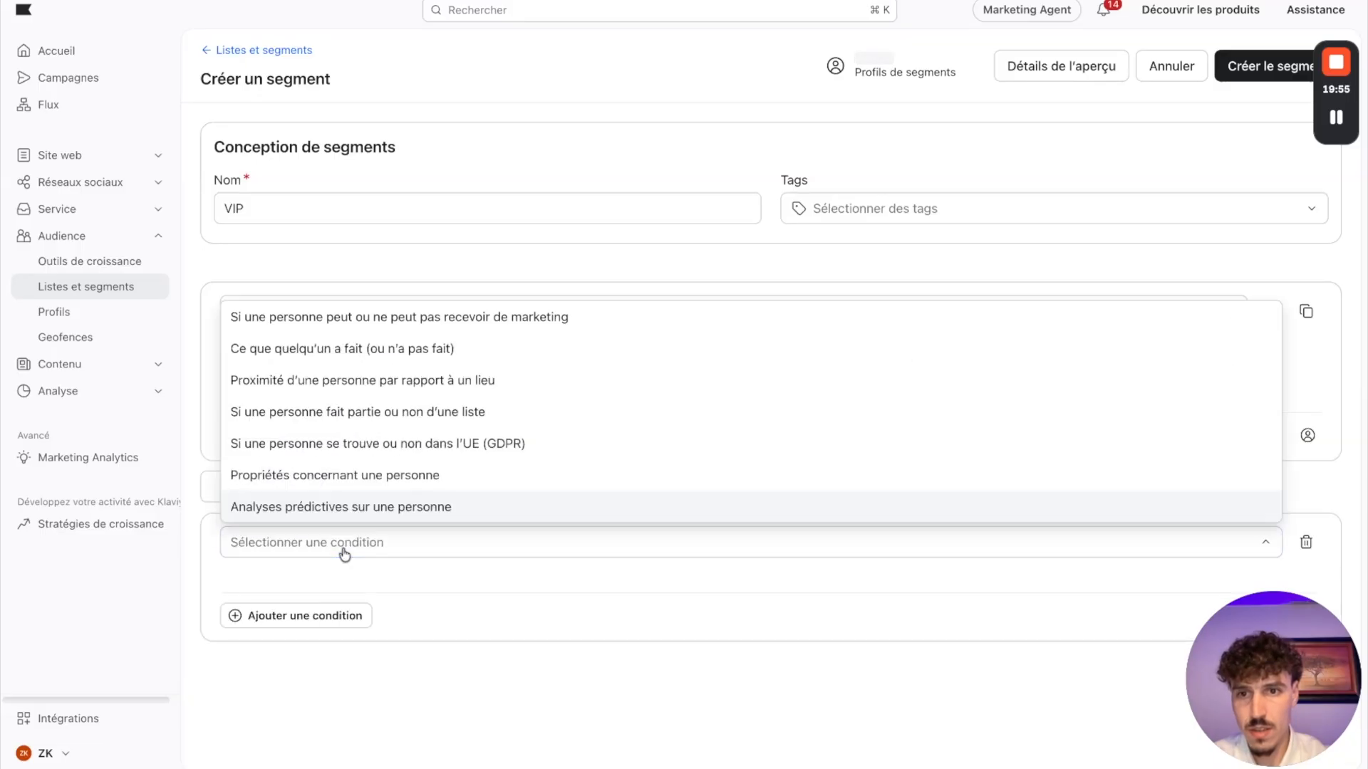
left_click(337, 349)
Step: Set the second condition to the Shopify event Commande Passée with a count that est supérieur à 2
left_click(358, 597)
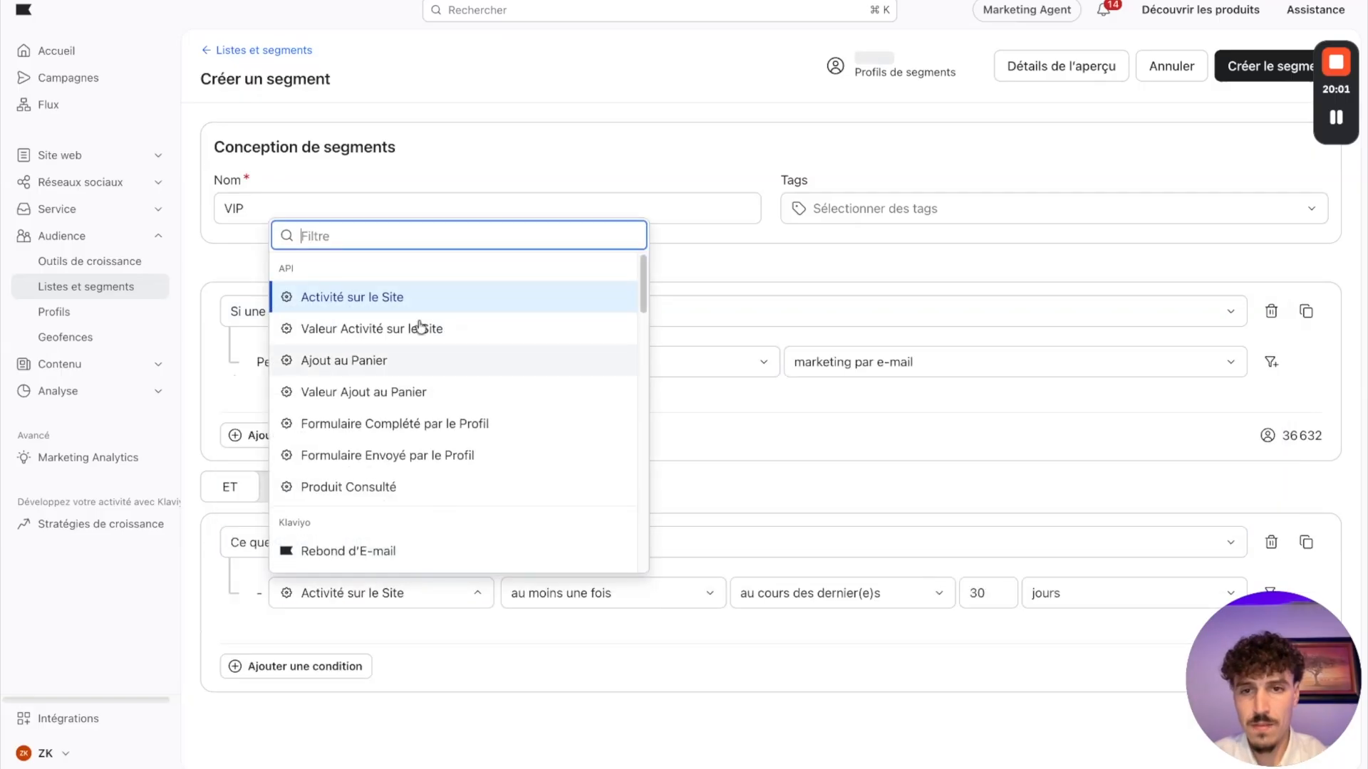
type("com")
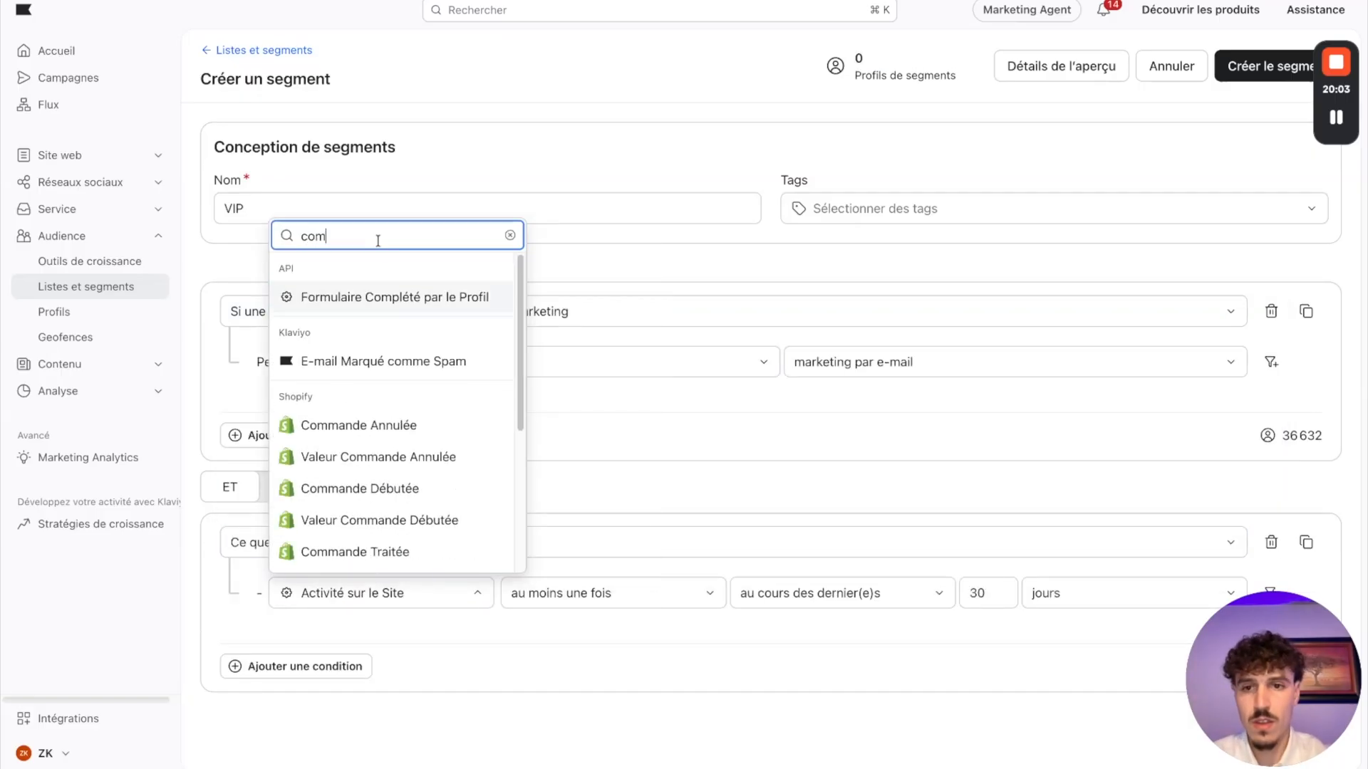
scroll(384, 479, "down", 3)
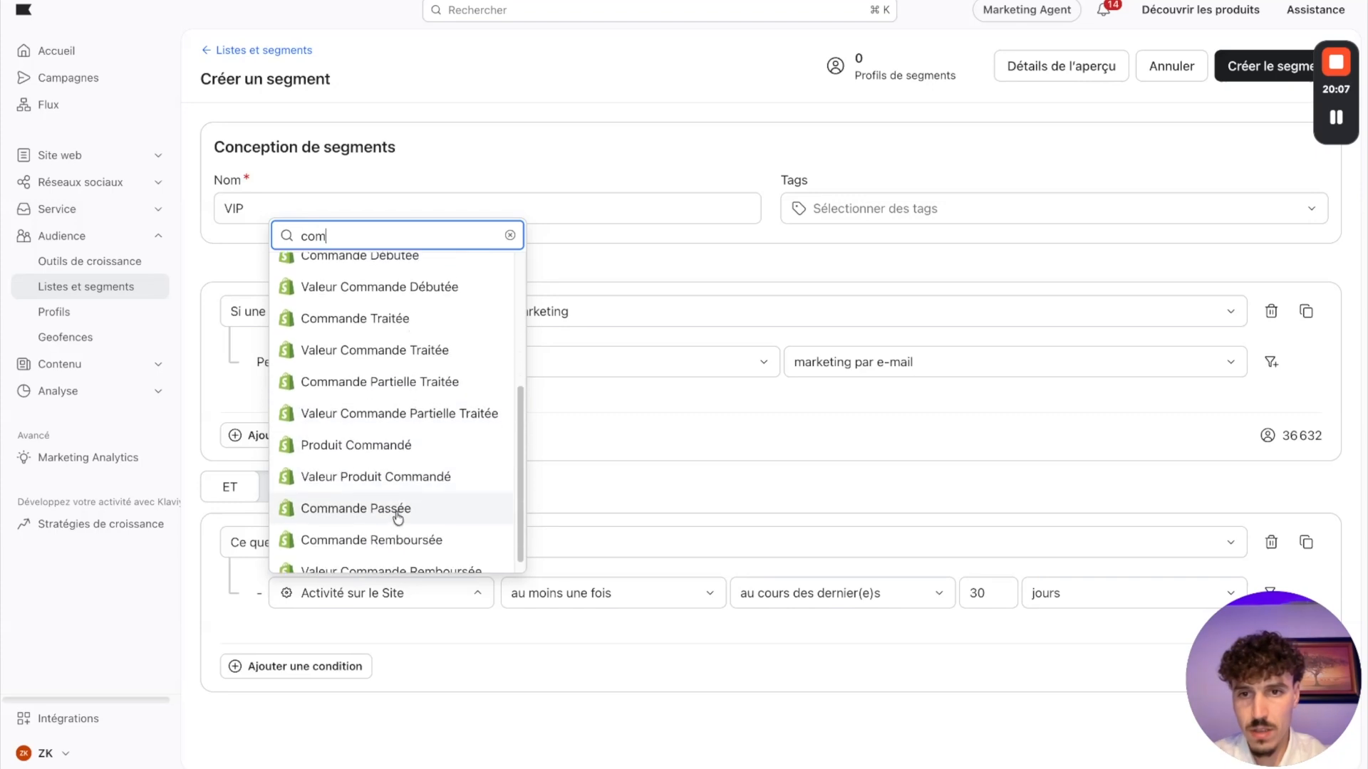
left_click(398, 513)
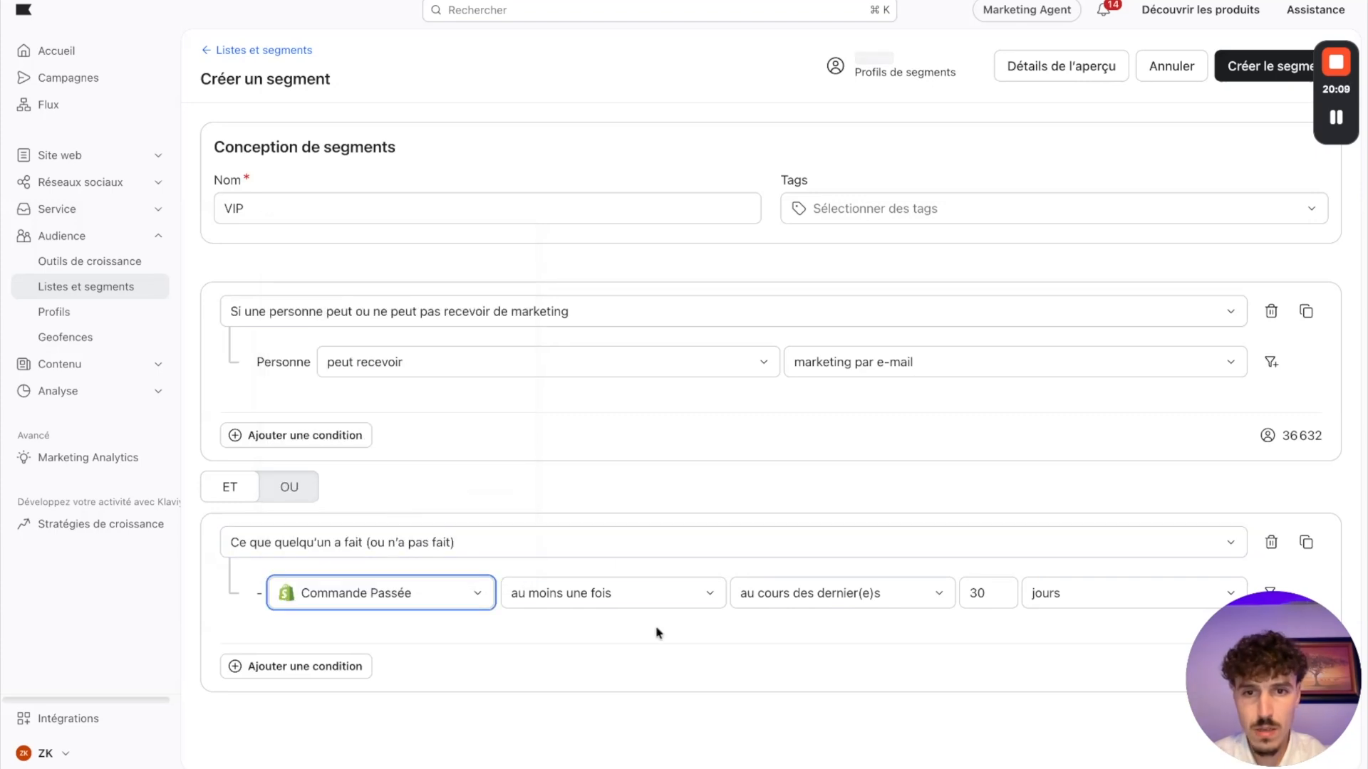
left_click(639, 596)
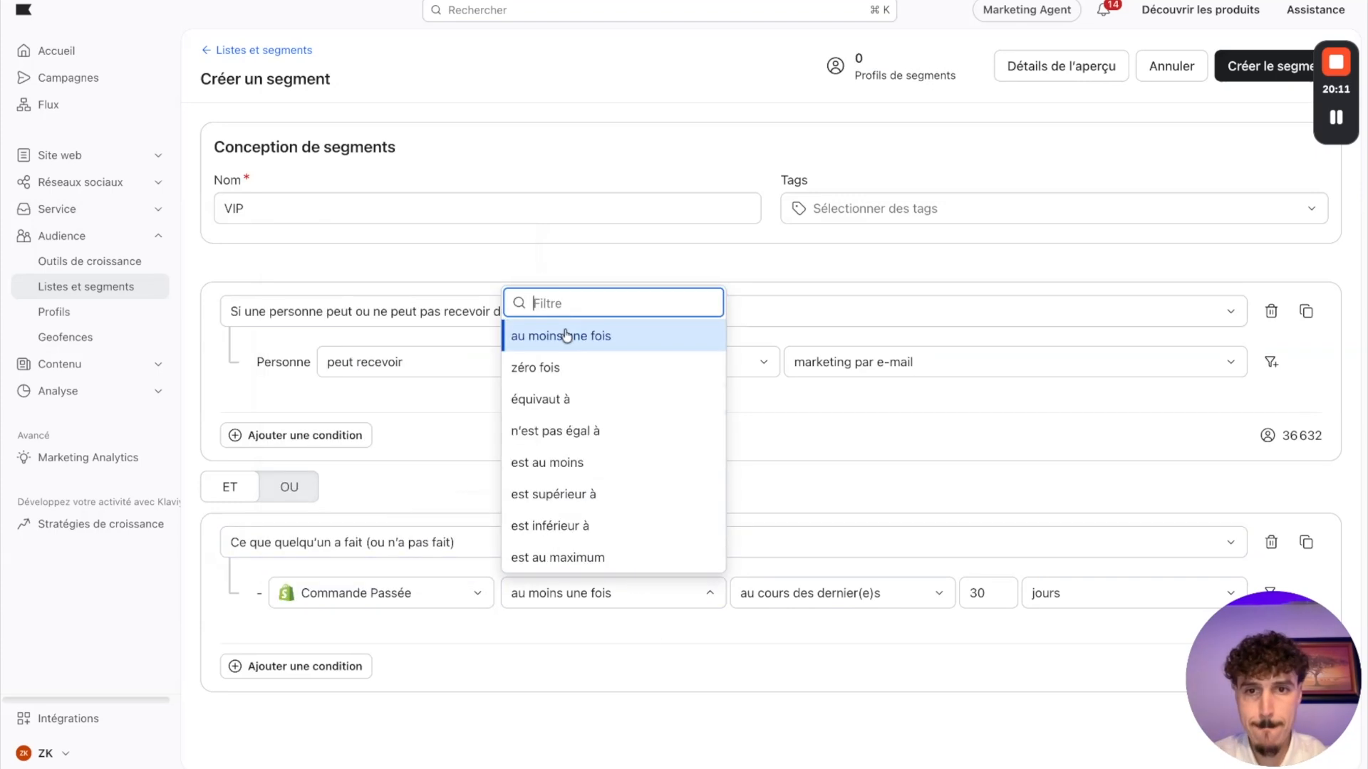
left_click(568, 497)
type("2")
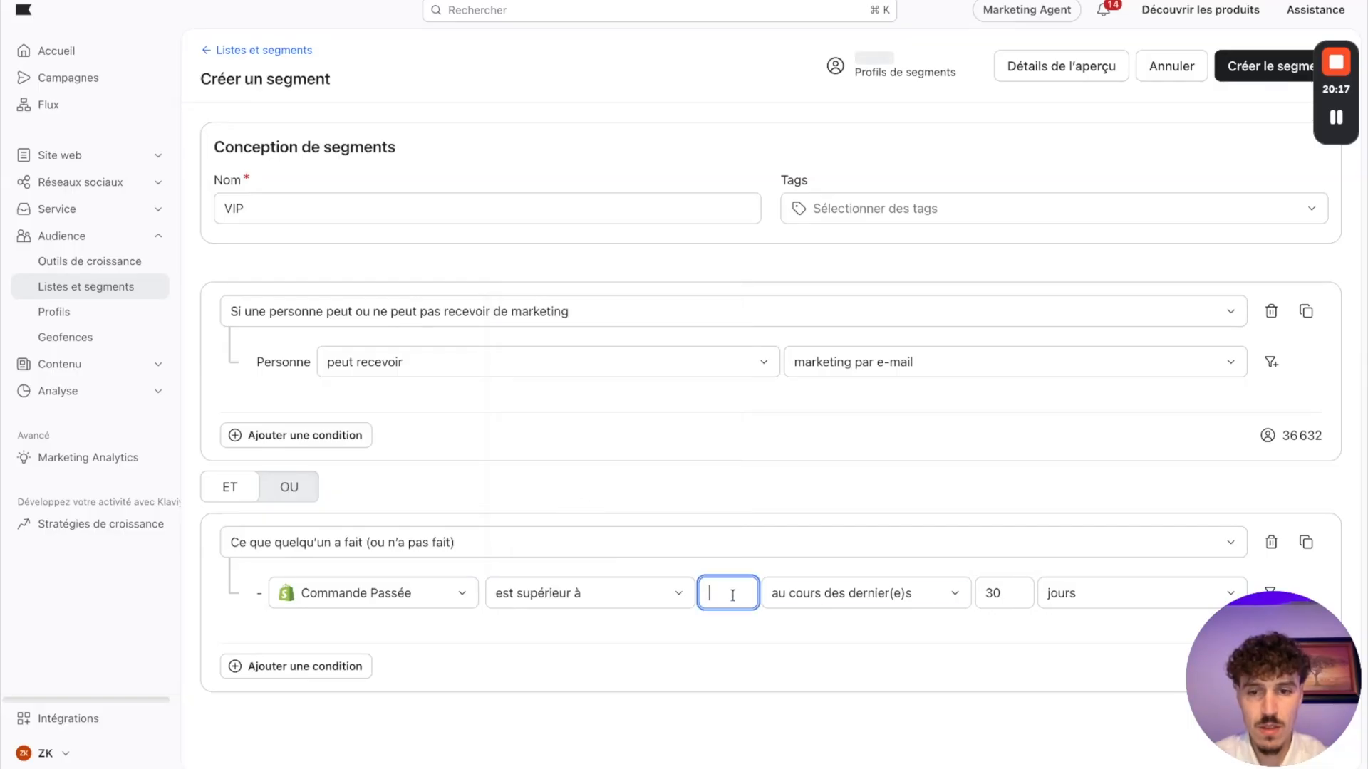
Step: Set the VIP order condition's period to depuis toujours, create the segment, and return to the lists and segments overview
left_click(830, 595)
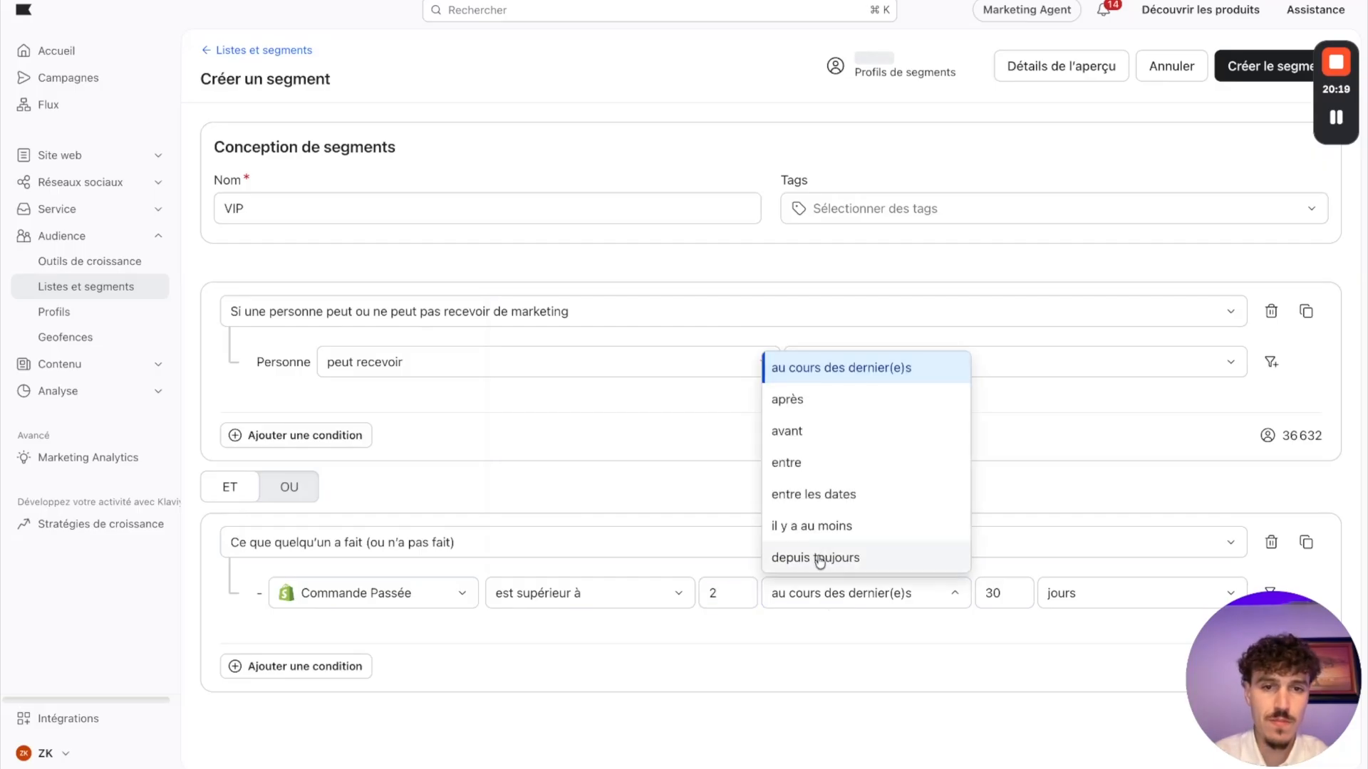
left_click(818, 558)
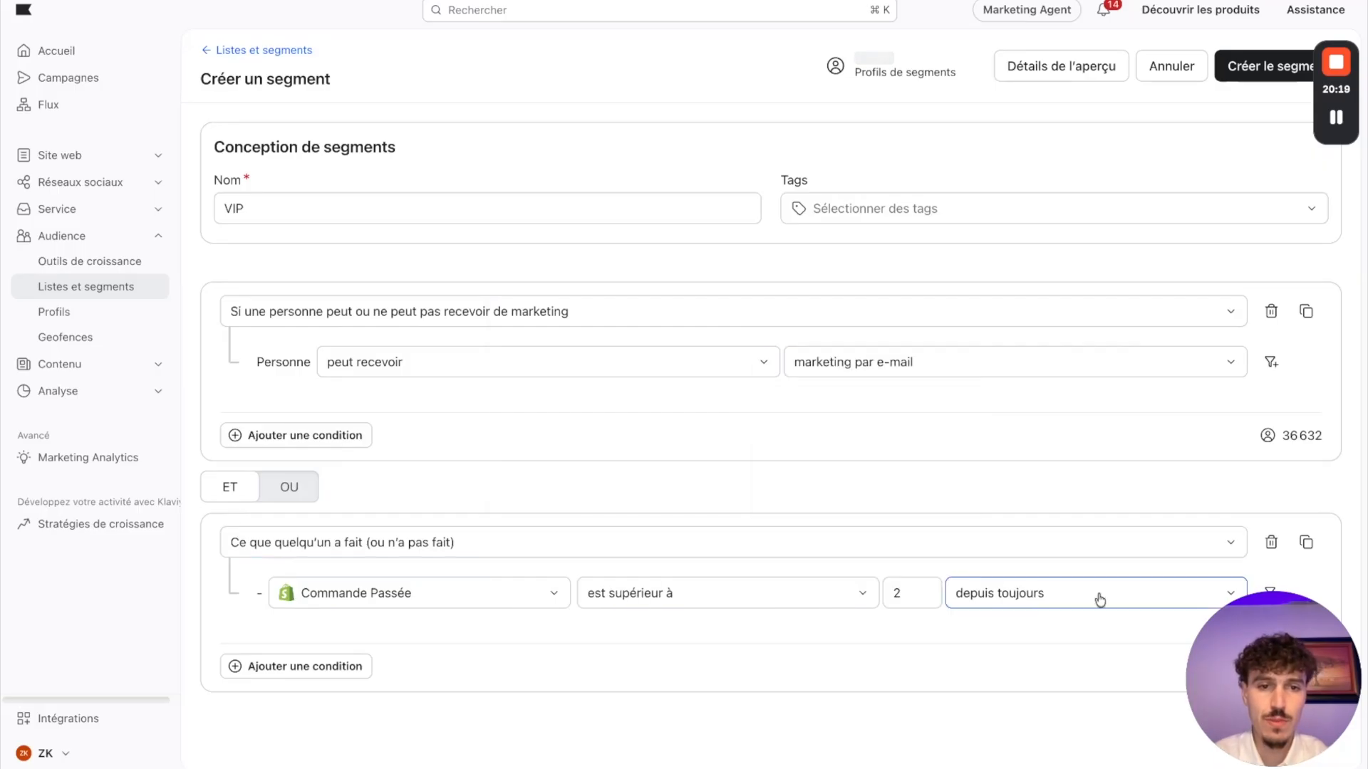
left_click(1263, 72)
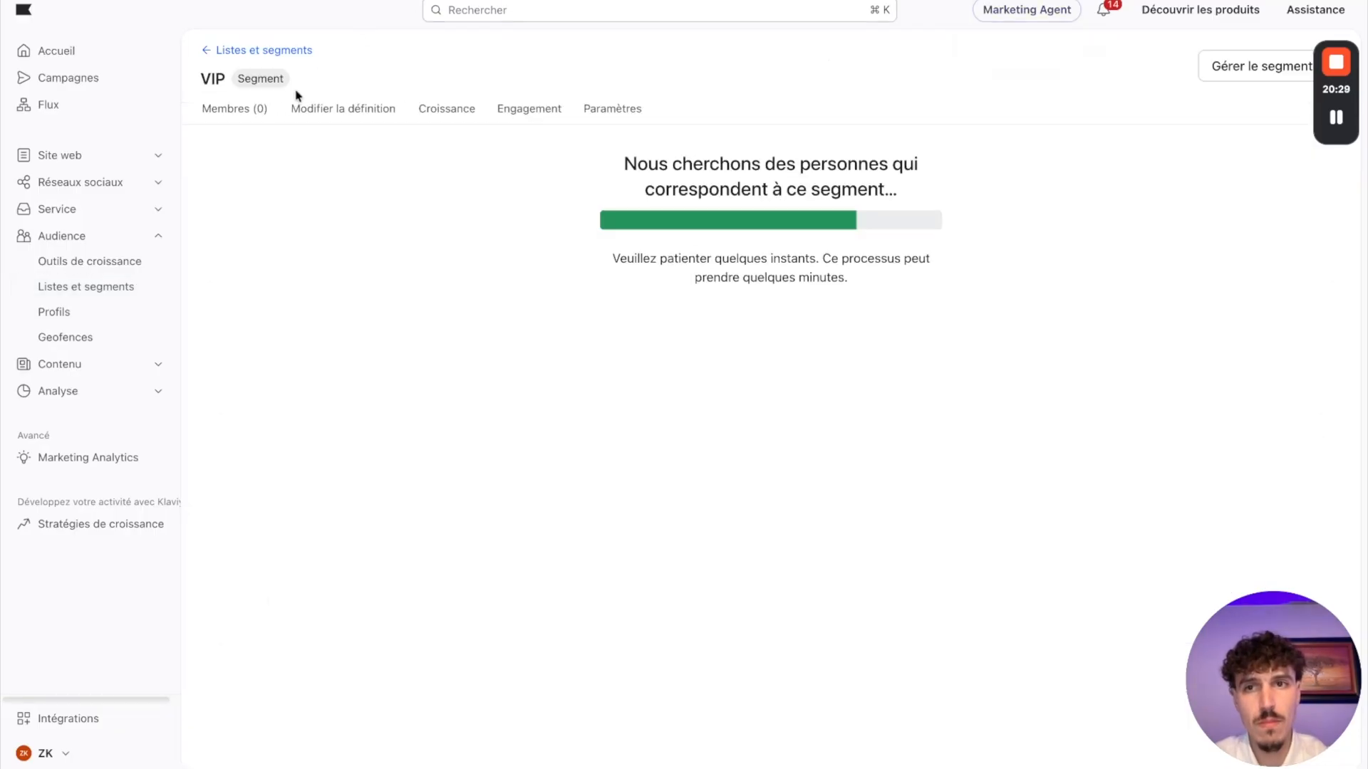
left_click(249, 52)
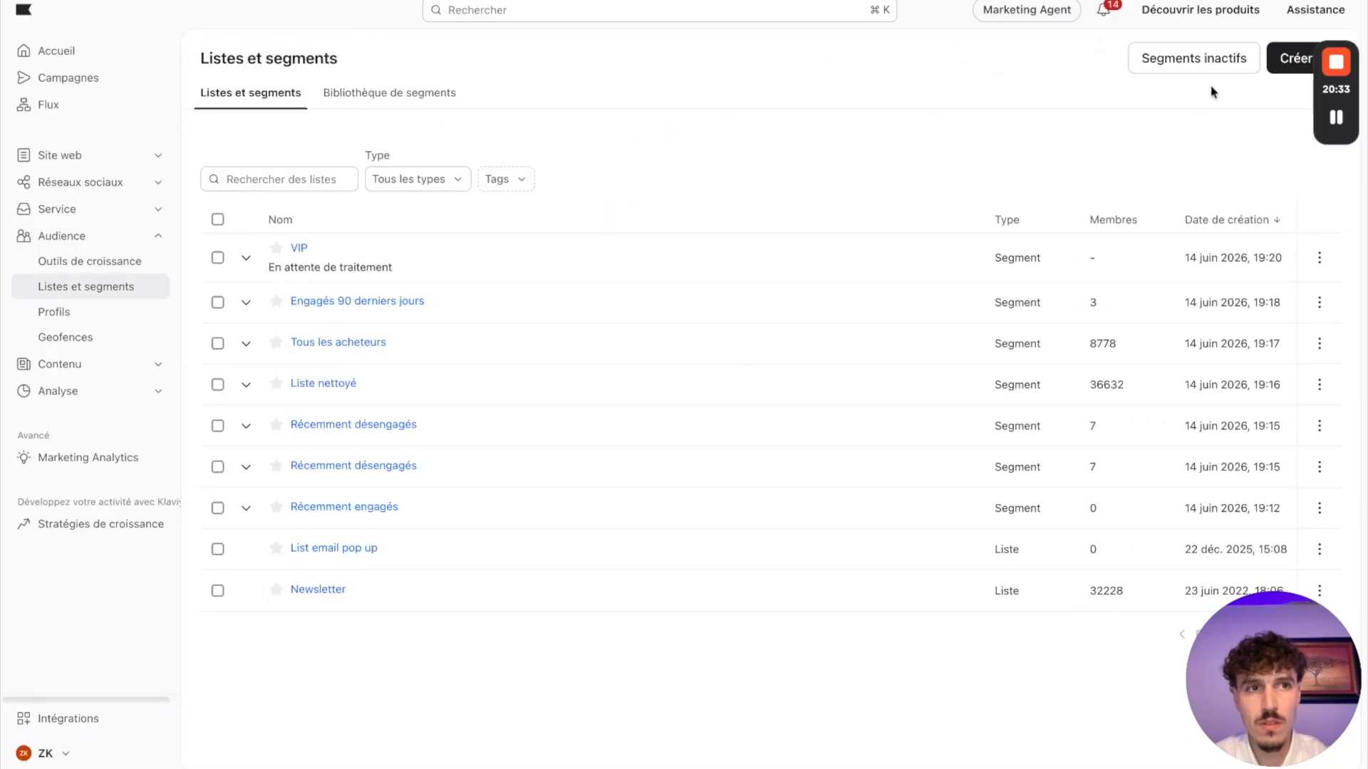
Step: Start a new segment and check the Repeat Buyers definition on the Miro board before returning to Klaviyo
left_click(1293, 59)
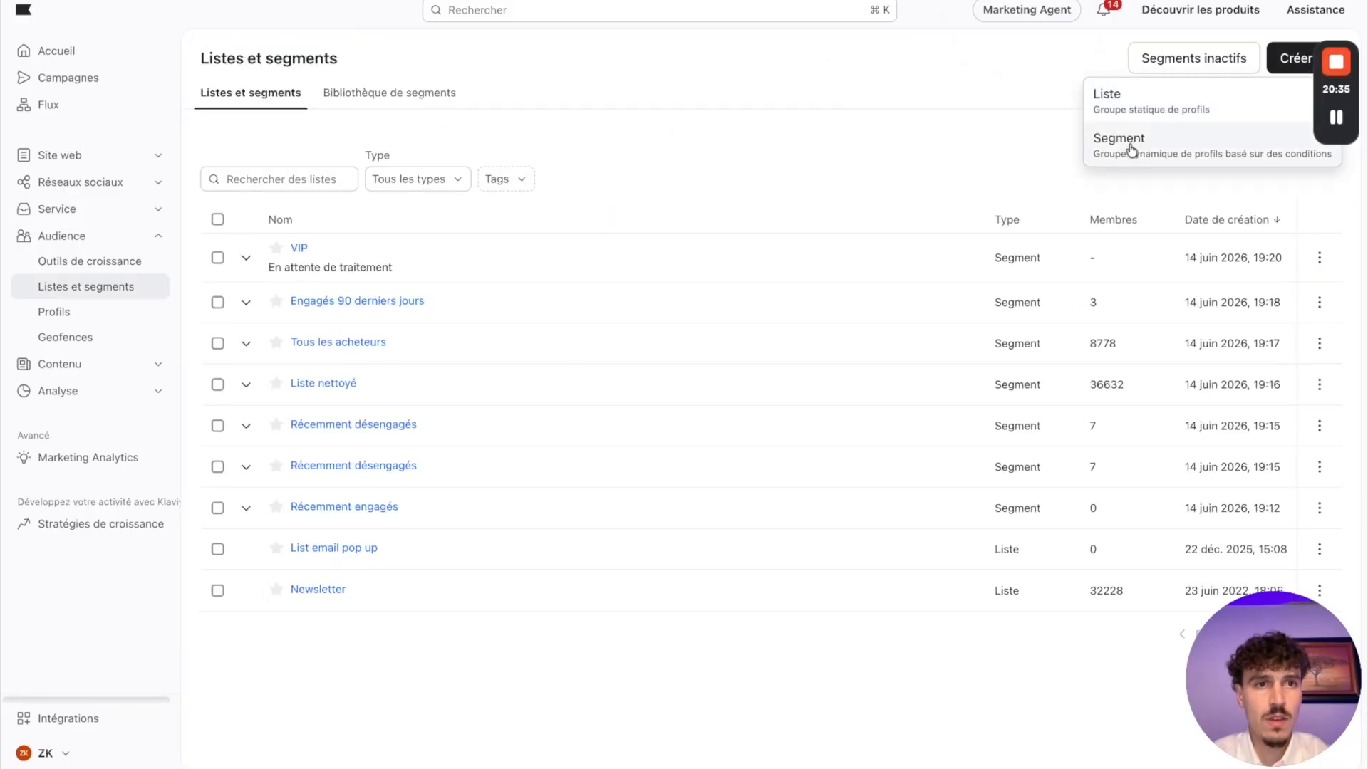
left_click(1132, 150)
left_click(763, 1)
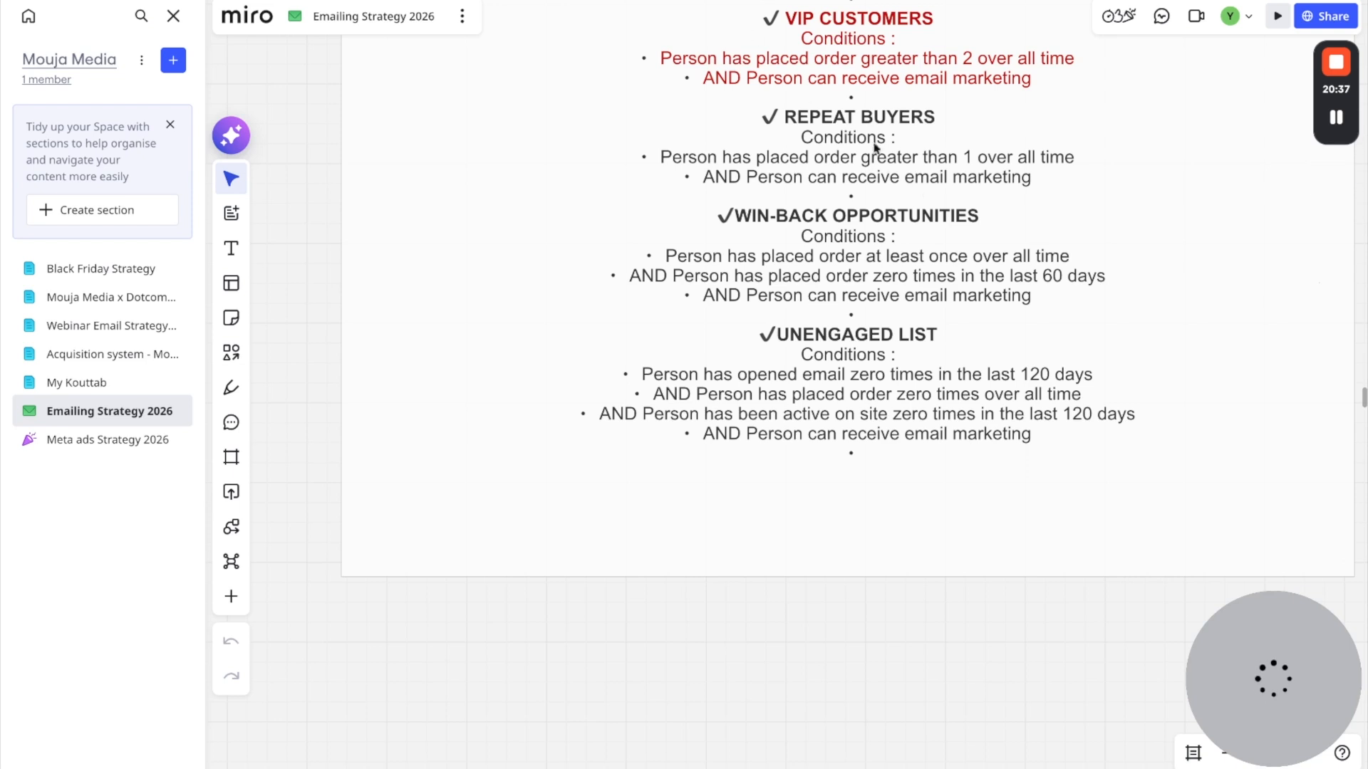
scroll(869, 138, "down", 3)
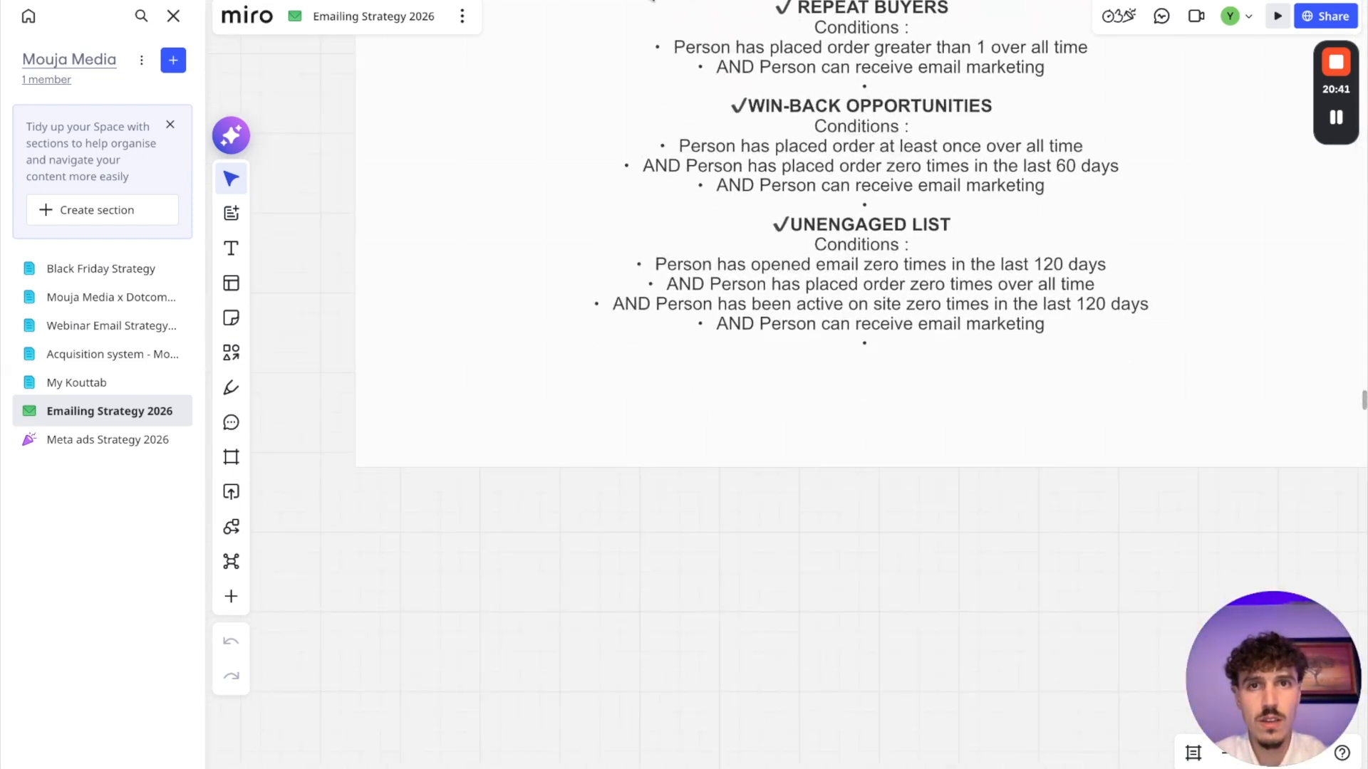
left_click(652, 0)
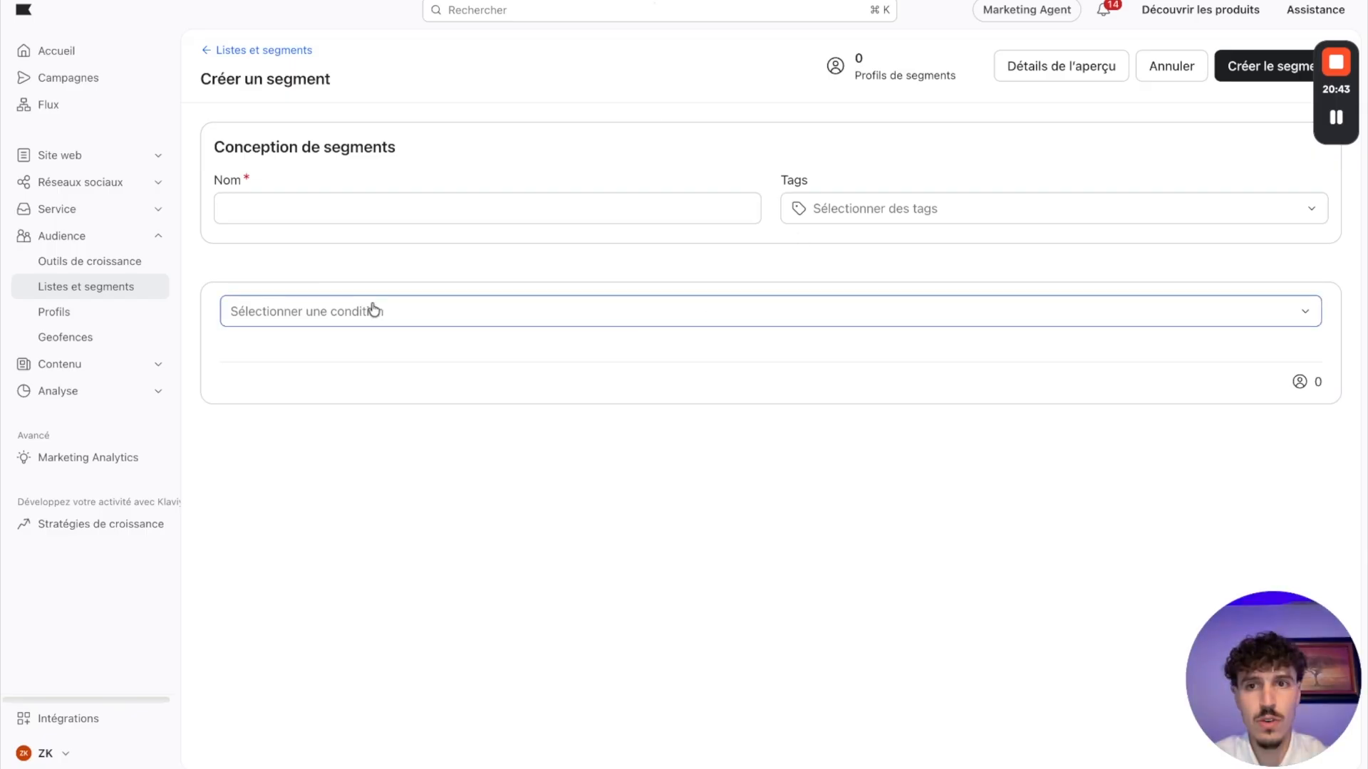
Step: Name the new segment Acheteurs +1 fois
left_click(268, 206)
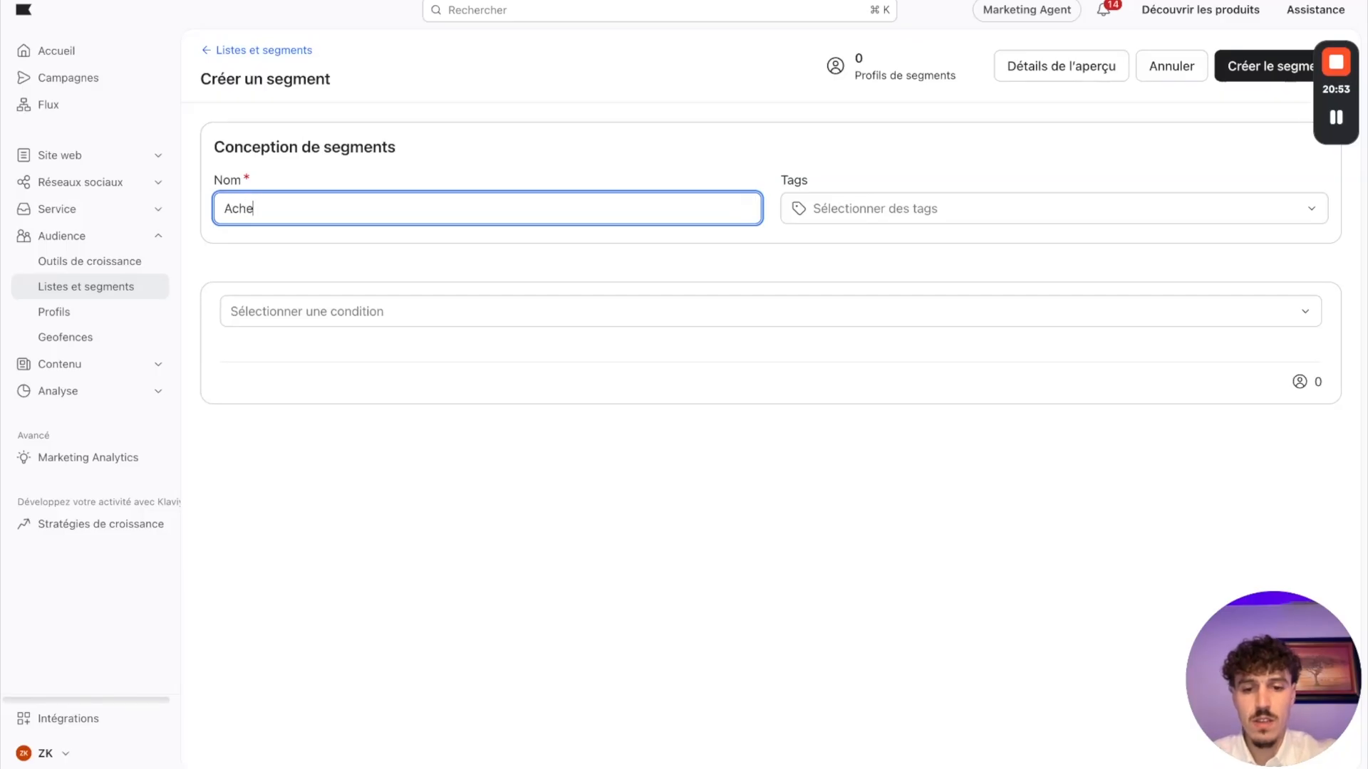
type("urs récurrent")
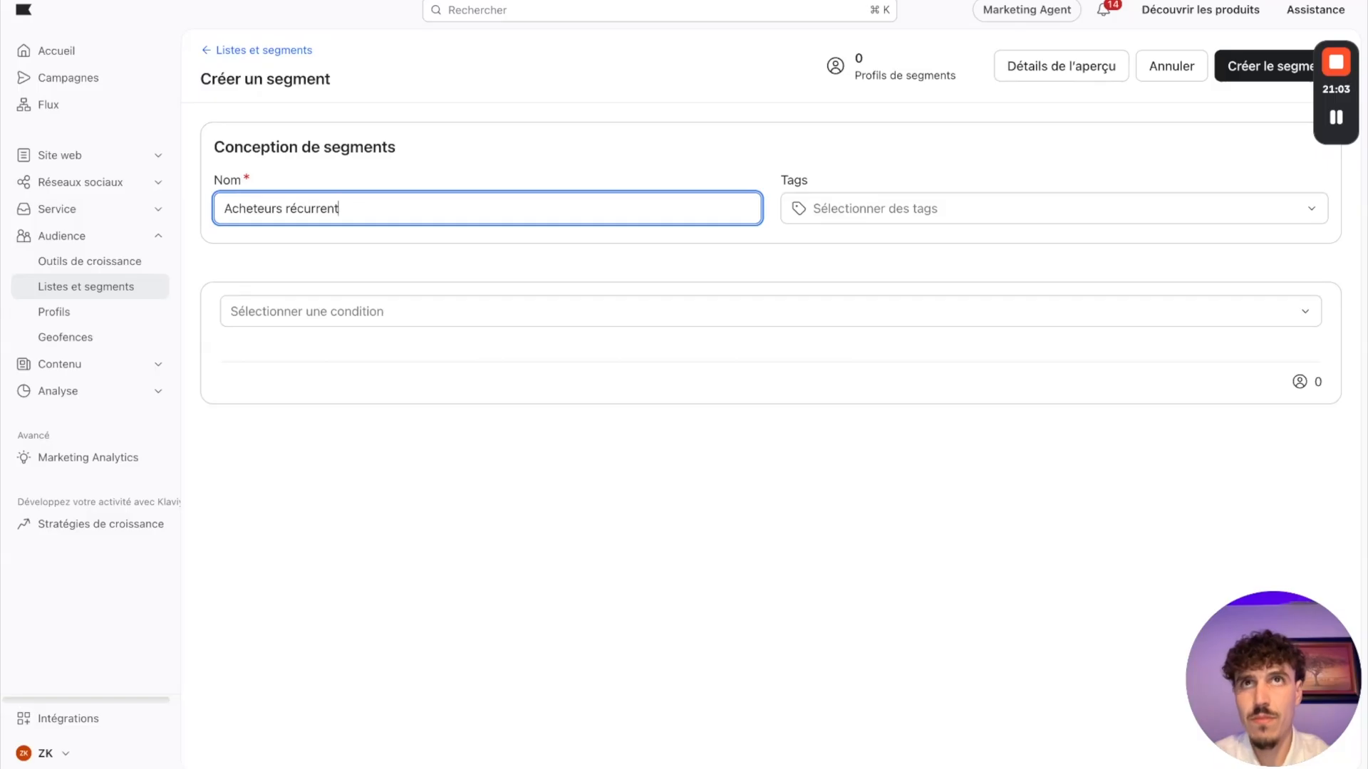
key("shift+Left")
key("shift+Left")
key("shift+Left")
key("shift+Left")
key("shift+Left")
key("shift+Left")
key("shift+Left")
key("shift+Left")
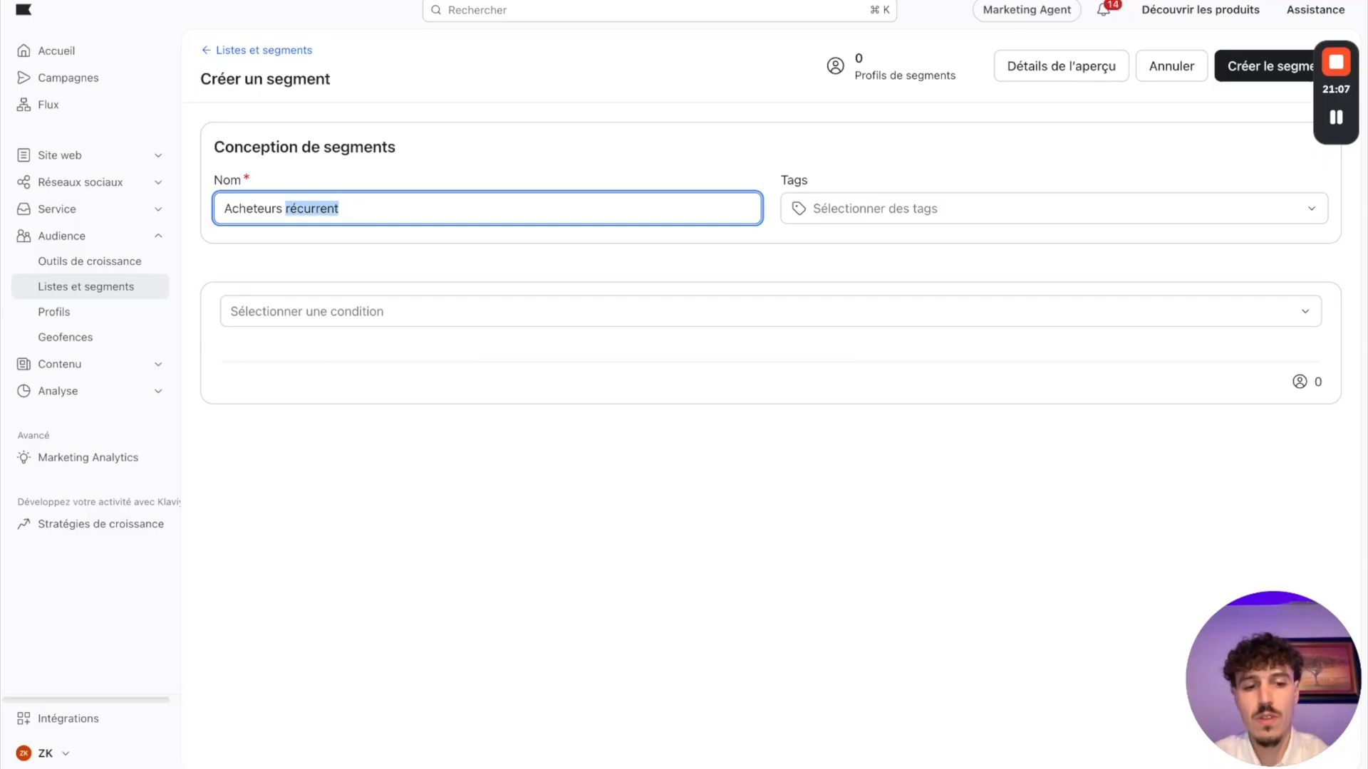
type("+1 fois")
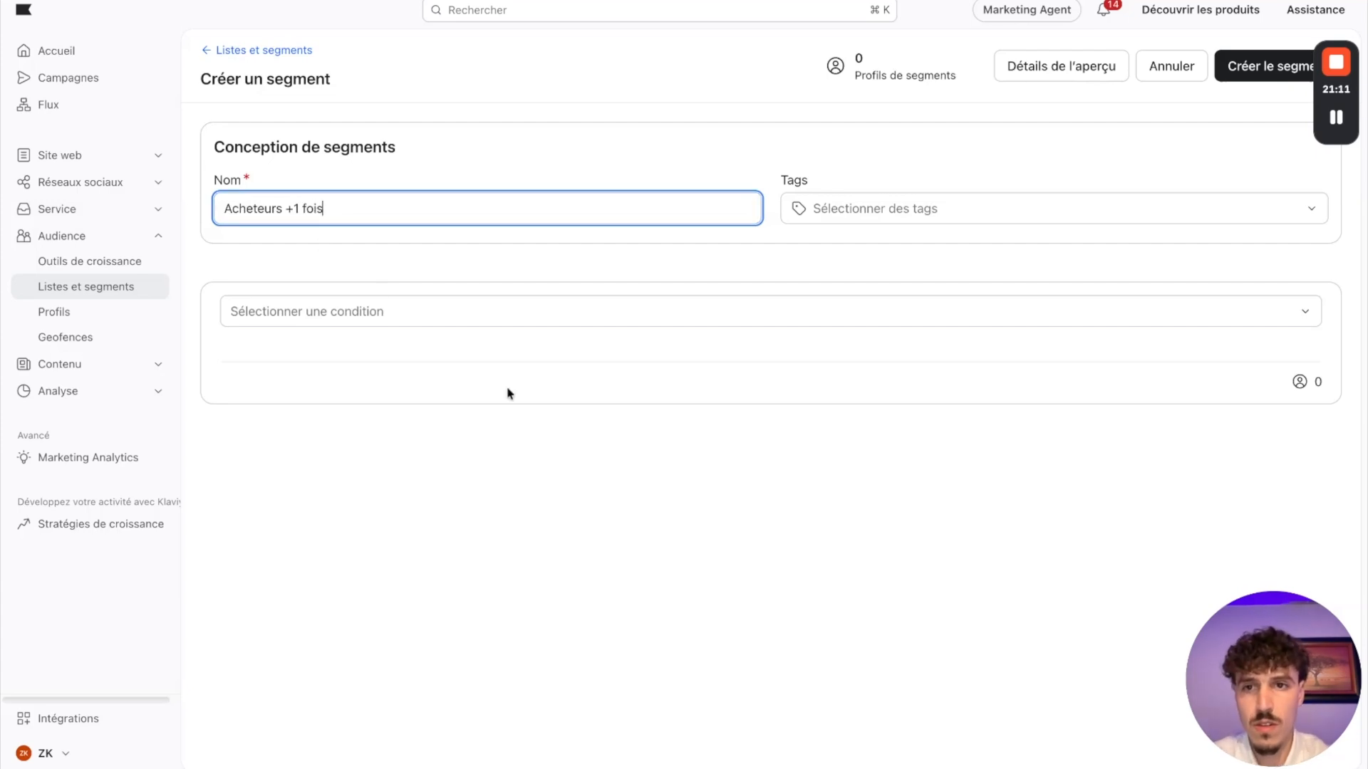
left_click(506, 442)
Step: Make the first condition peut recevoir marketing par e-mail, and add an ET condition on what someone has done
left_click(329, 312)
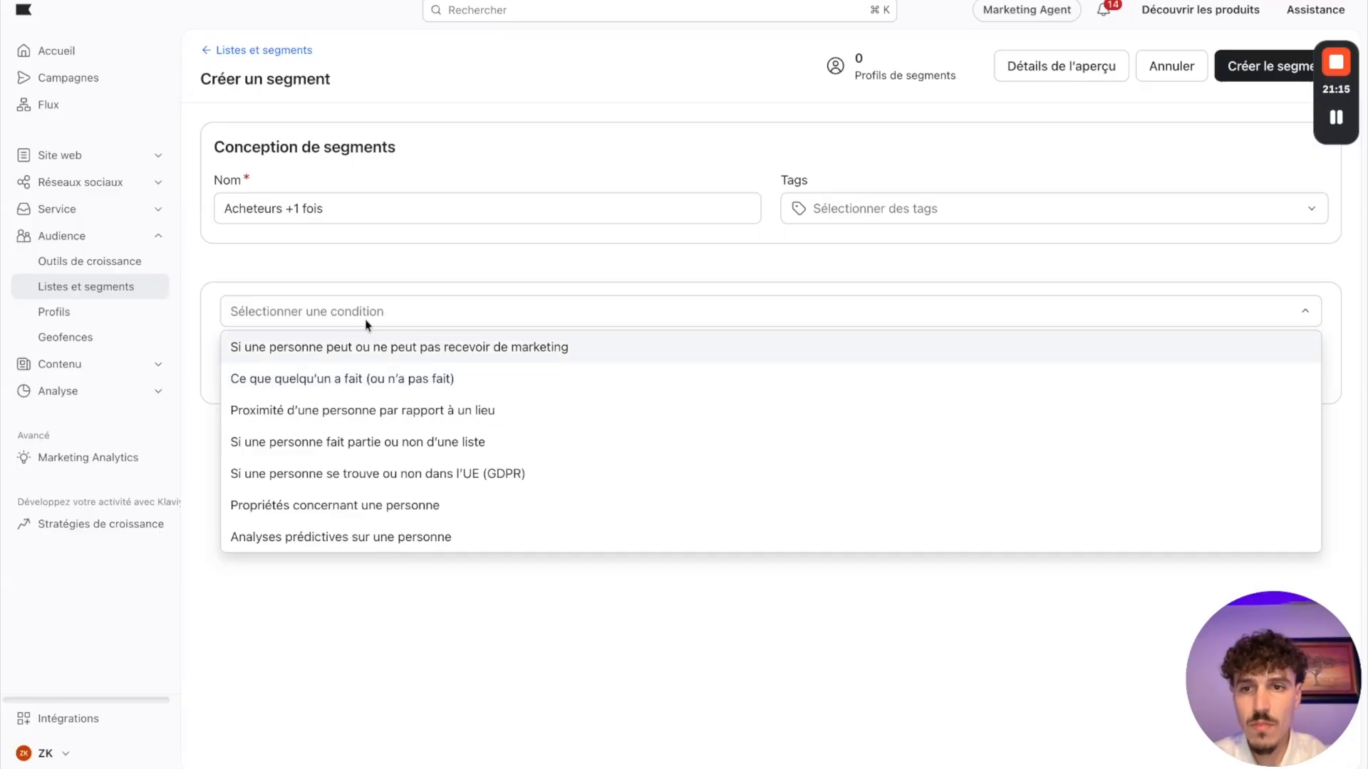
left_click(337, 345)
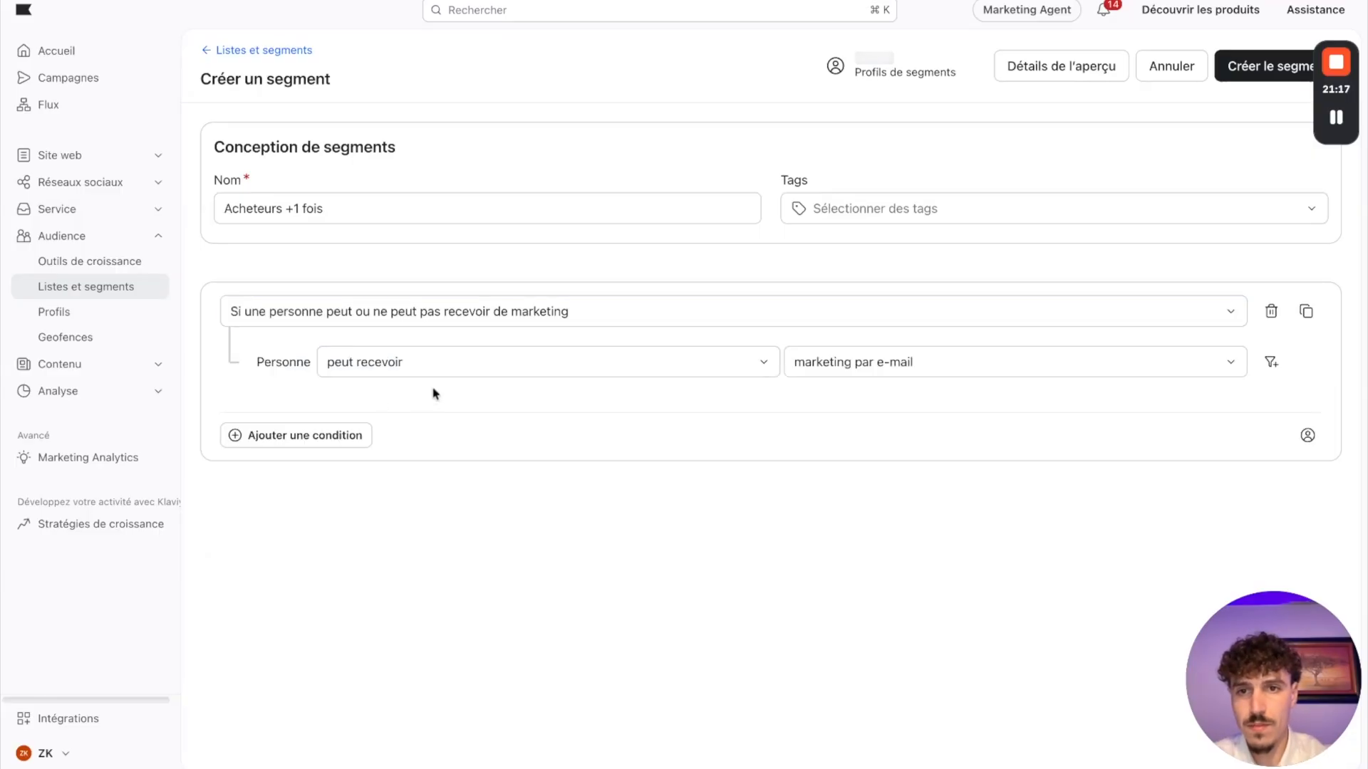
left_click(262, 436)
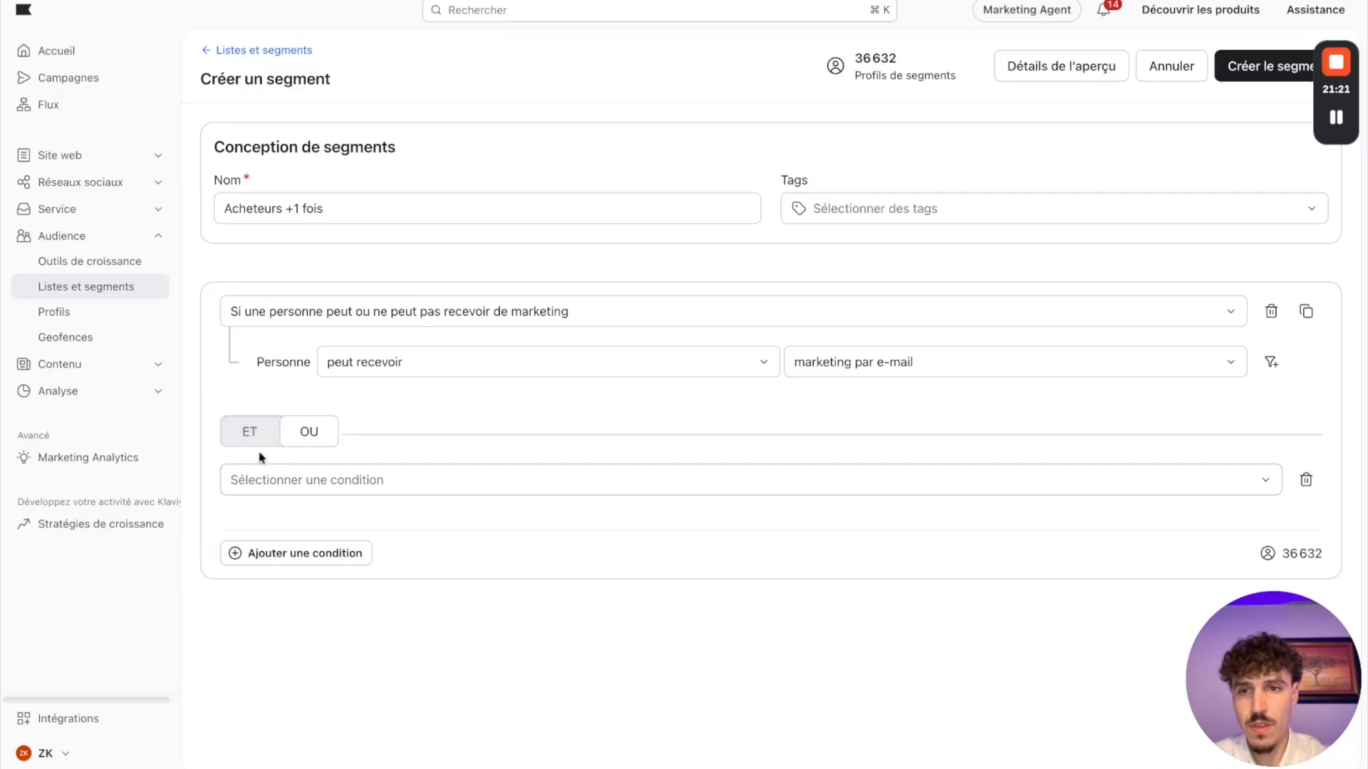
left_click(261, 436)
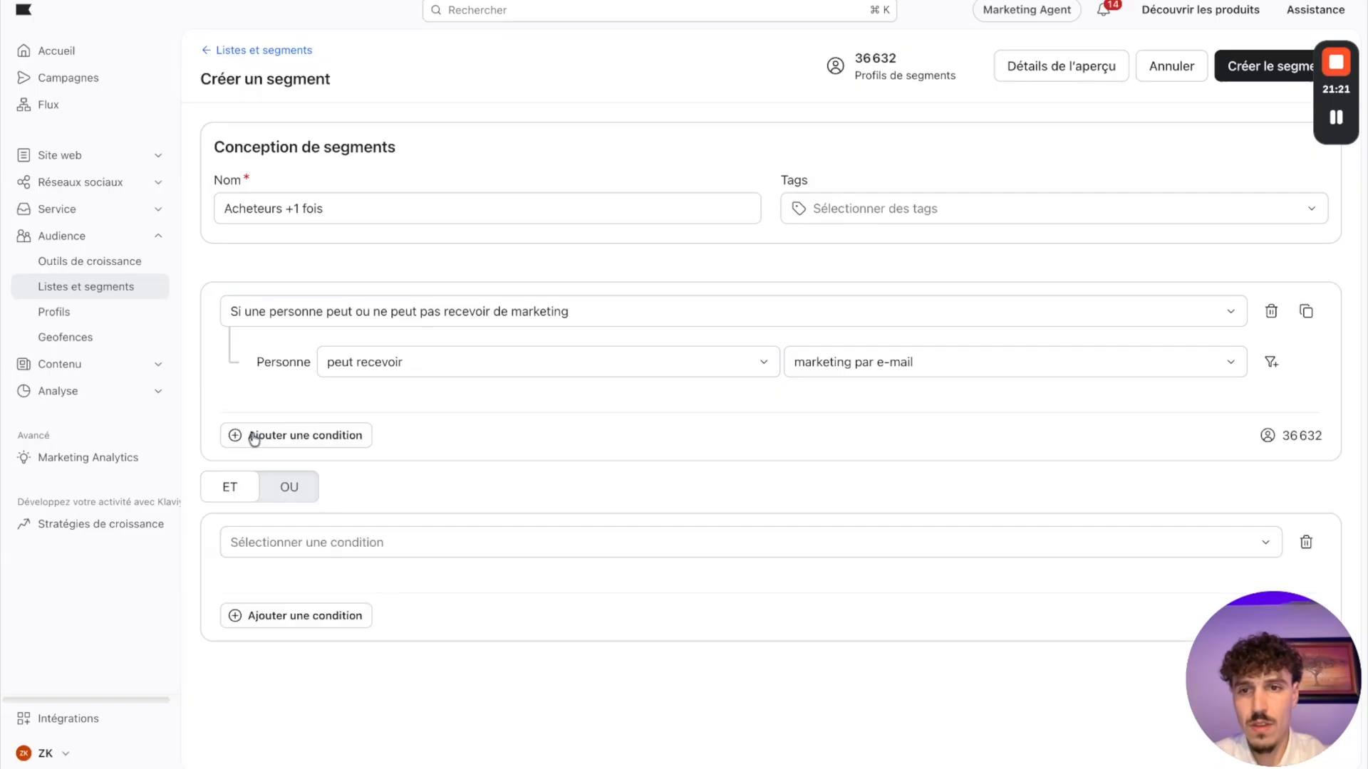
left_click(422, 553)
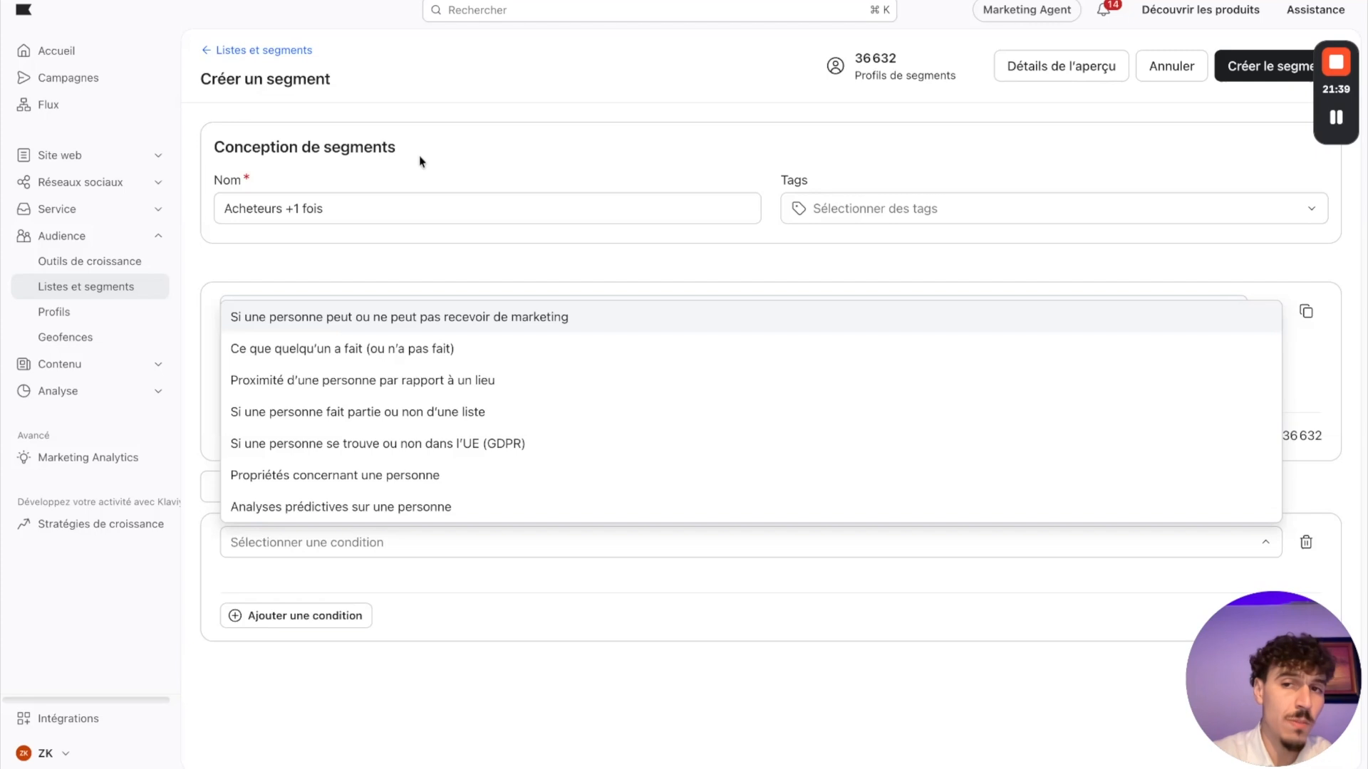
left_click(315, 349)
Step: Set the second condition to the Shopify event Commande Passée with a count that est supérieur à 1
left_click(388, 593)
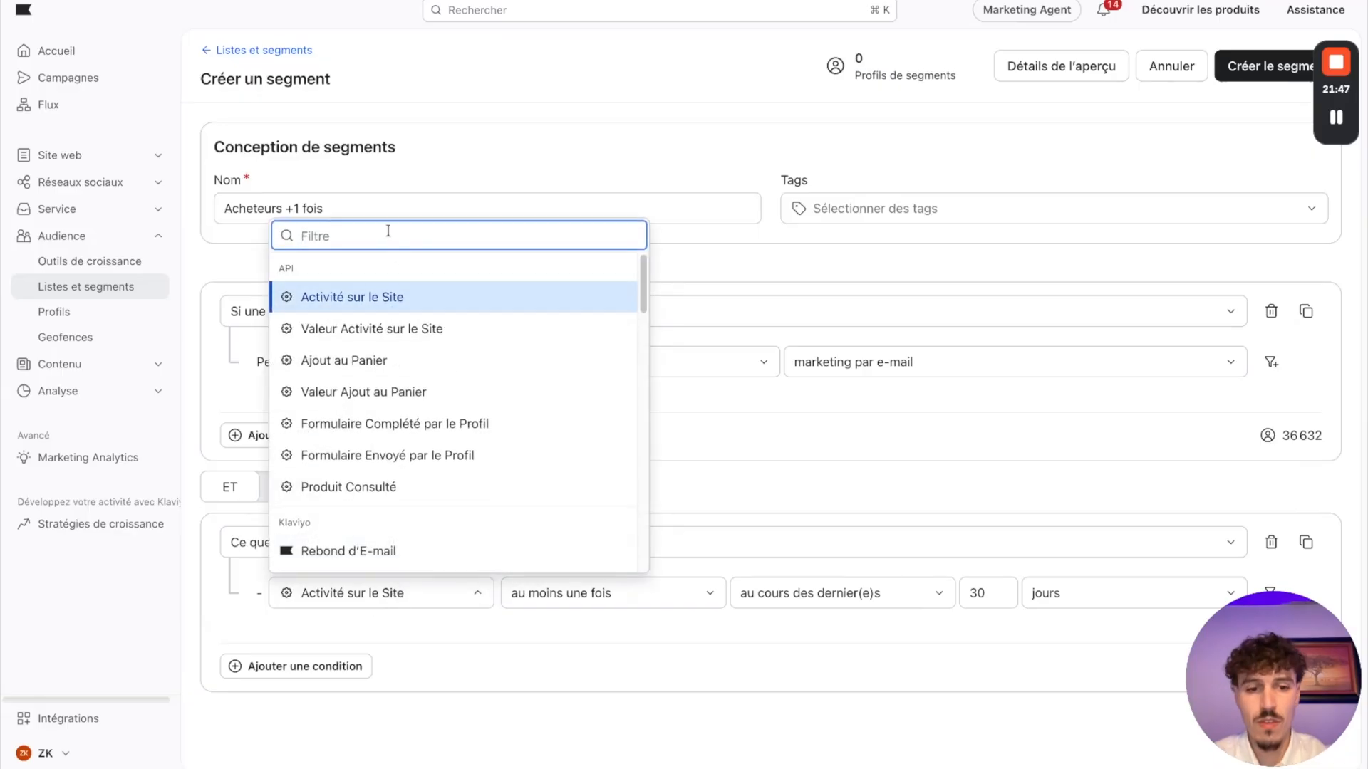
type("pass")
left_click(365, 295)
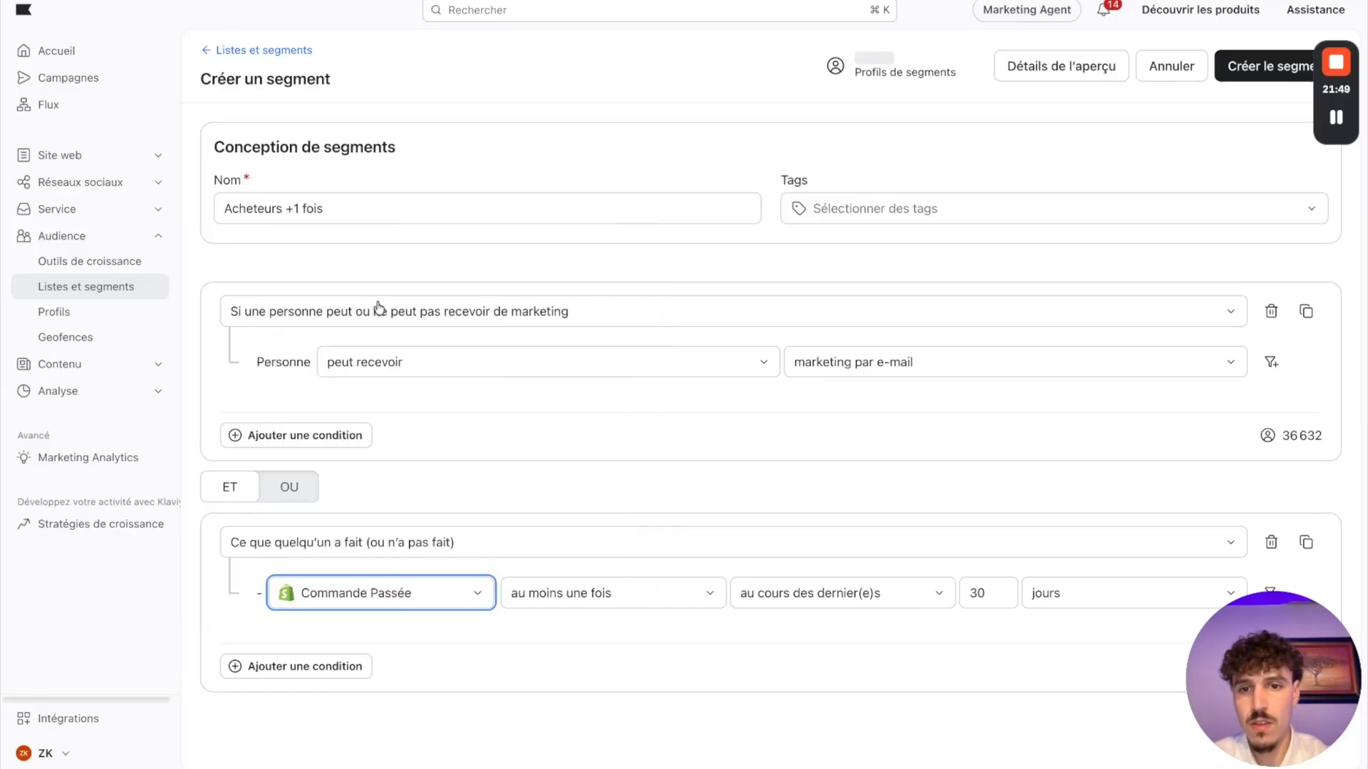
left_click(625, 606)
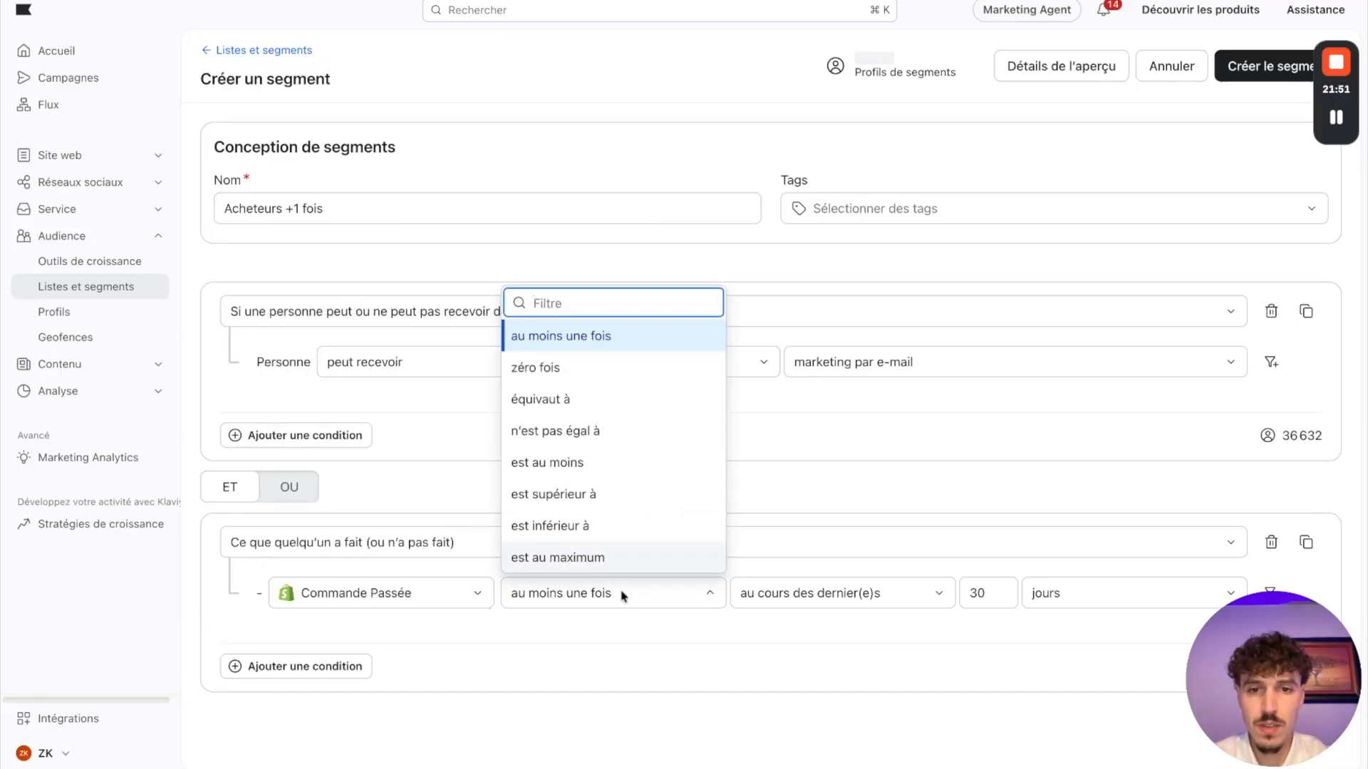
left_click(830, 608)
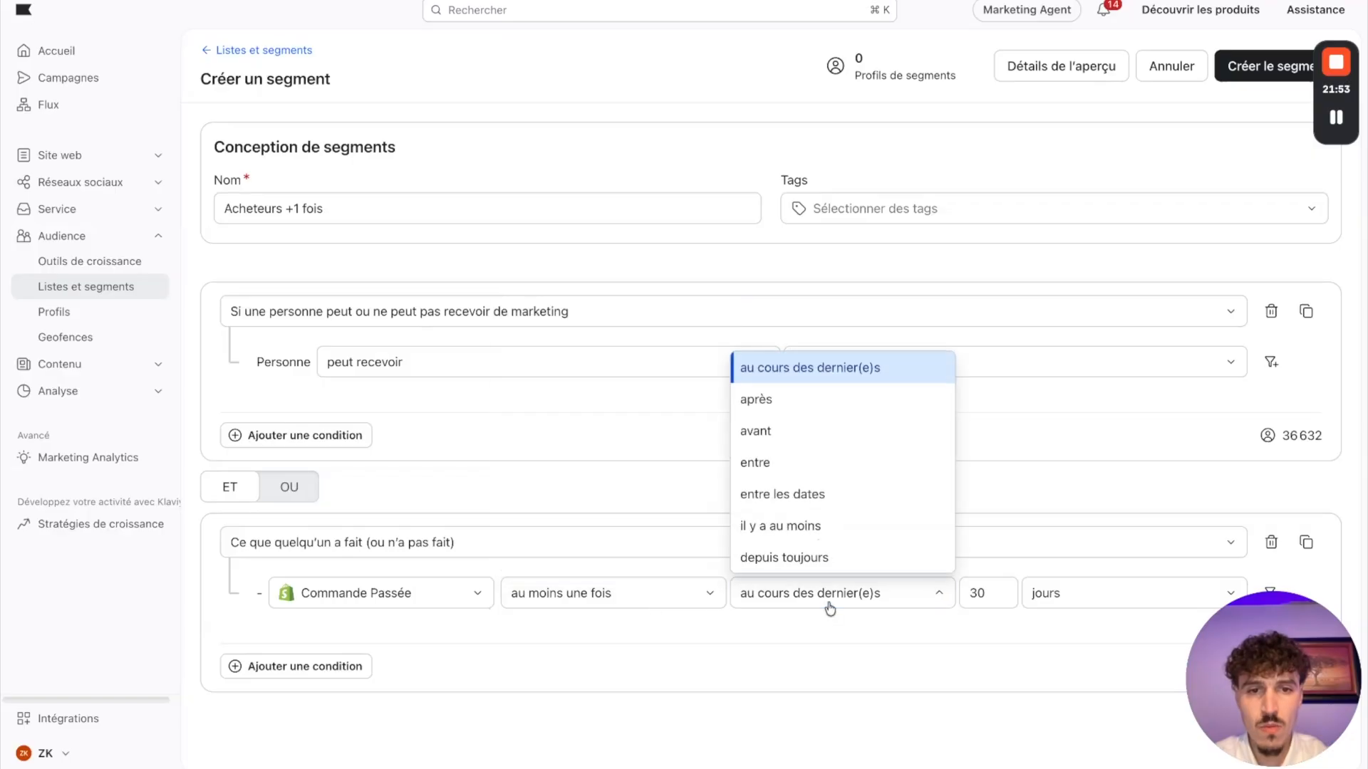
left_click(603, 597)
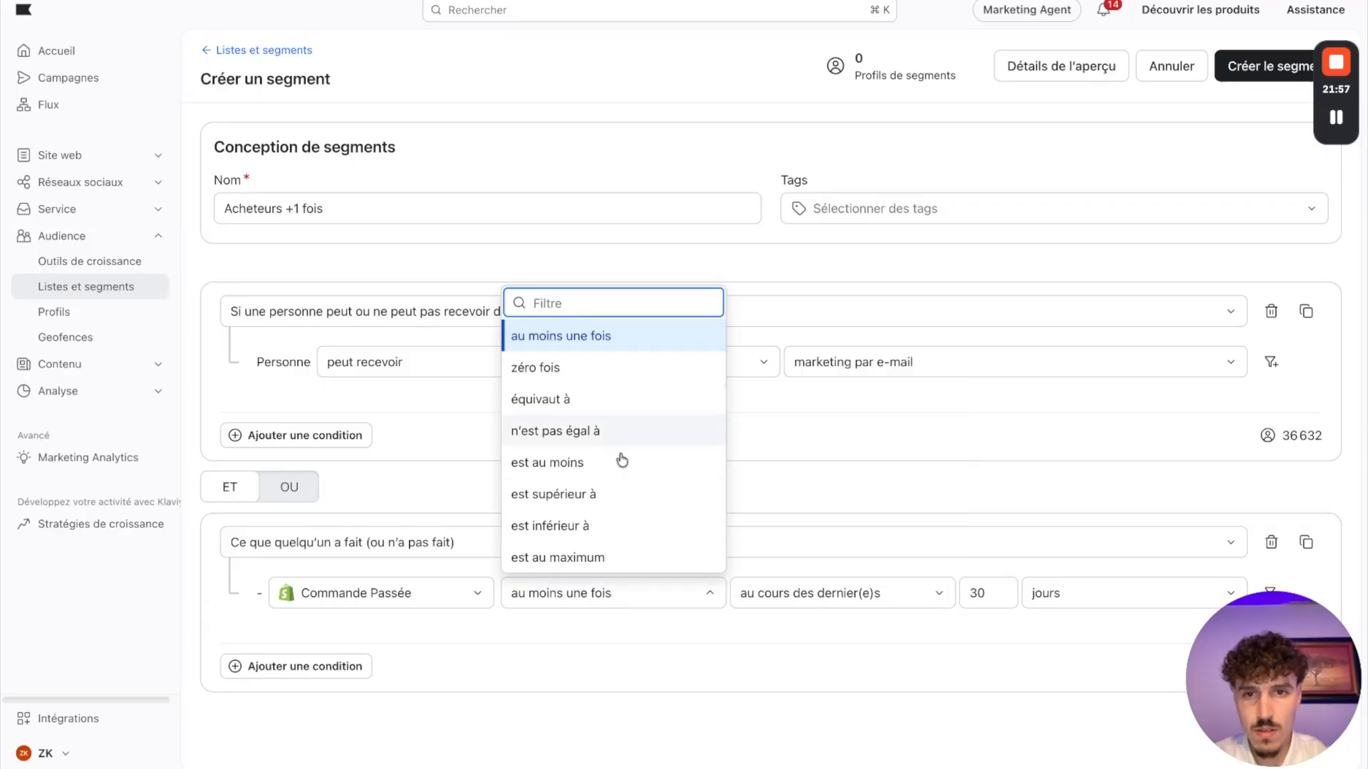
left_click(570, 496)
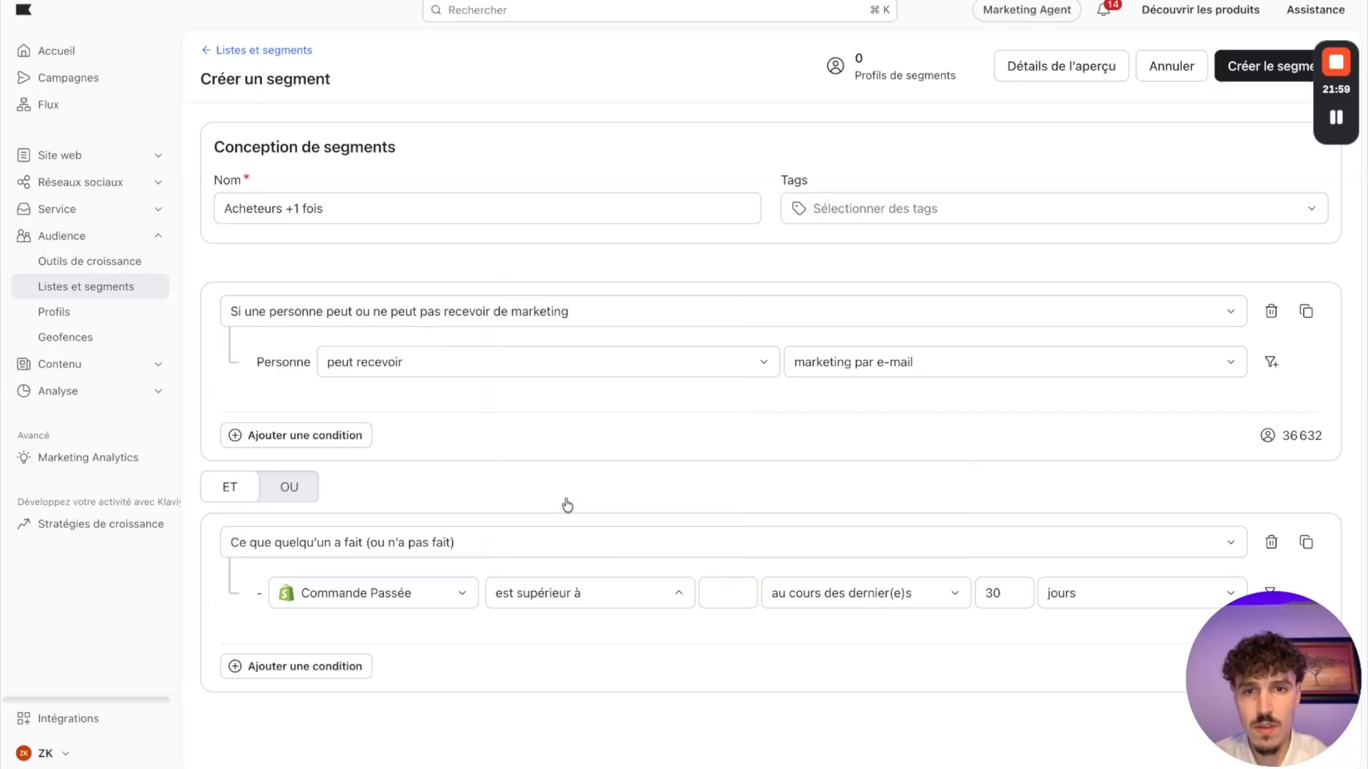
left_click(711, 594)
type("1")
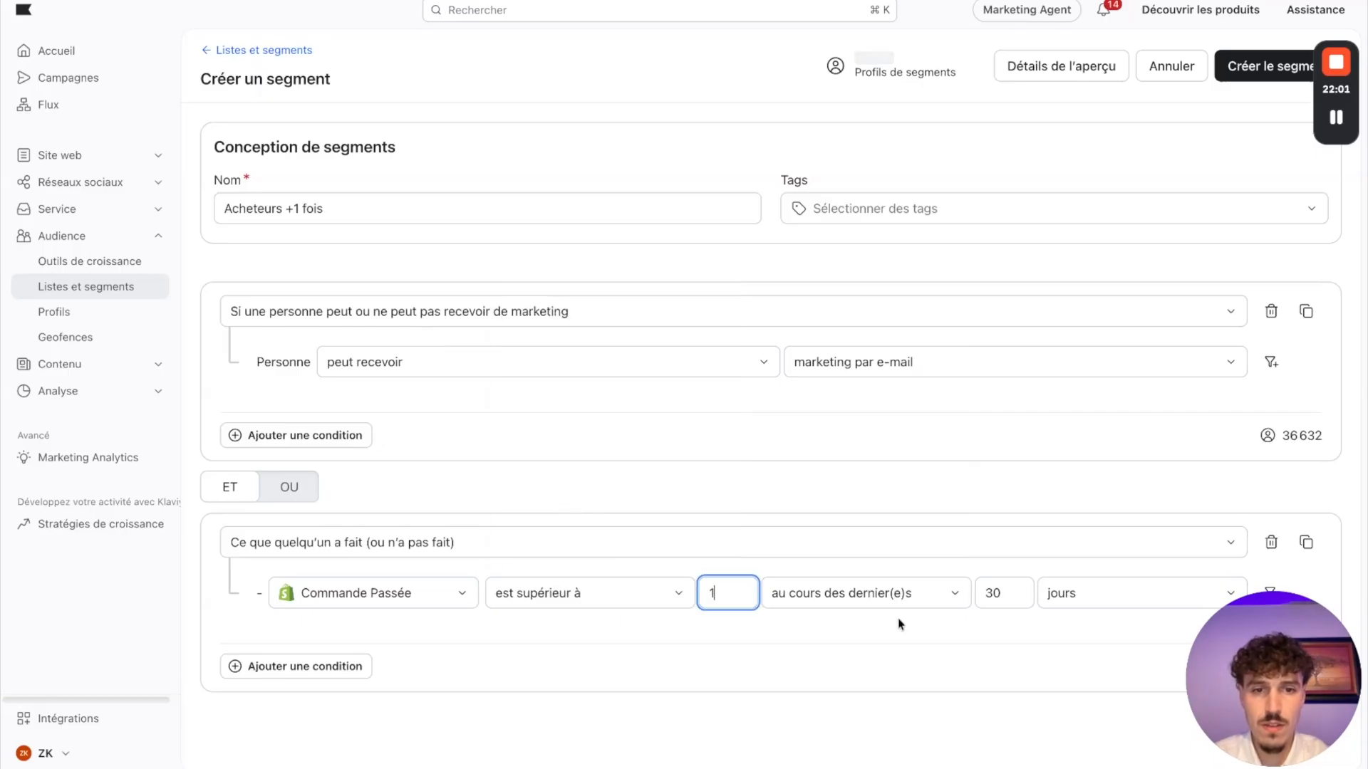
Step: Set the order condition's period to depuis toujours and create the Acheteurs +1 fois segment
left_click(951, 612)
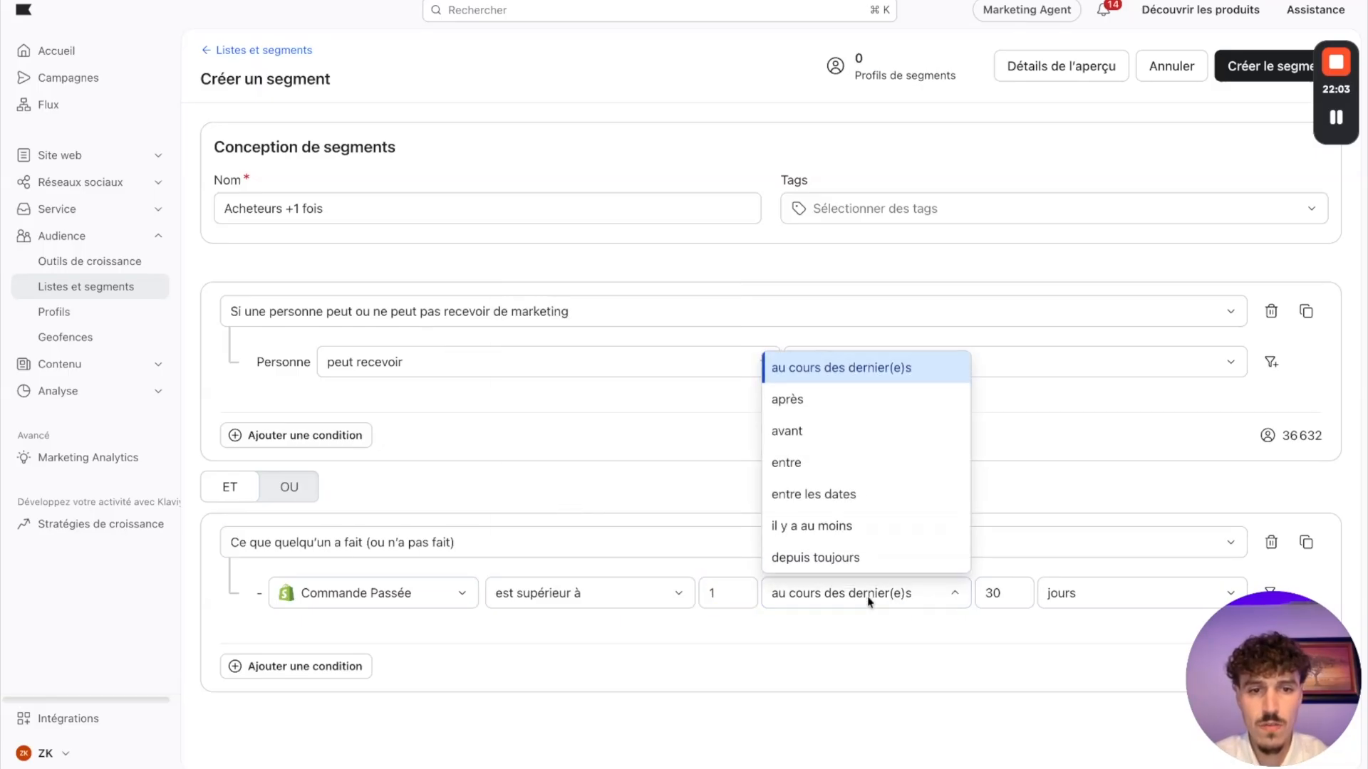
left_click(819, 559)
left_click(1265, 69)
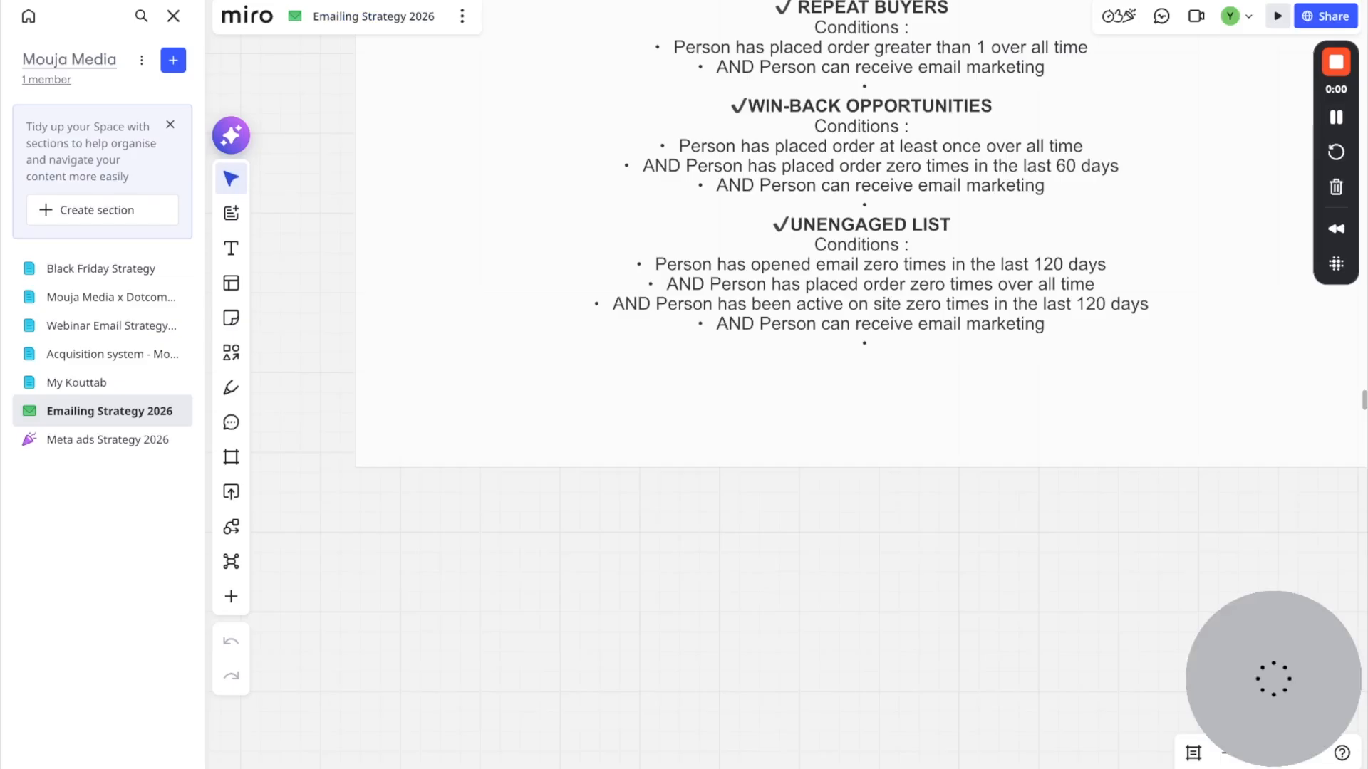
Step: Check the Win-Back Opportunities conditions on the Miro board and return to Klaviyo's lists and segments overview
scroll(876, 46, "down", 3)
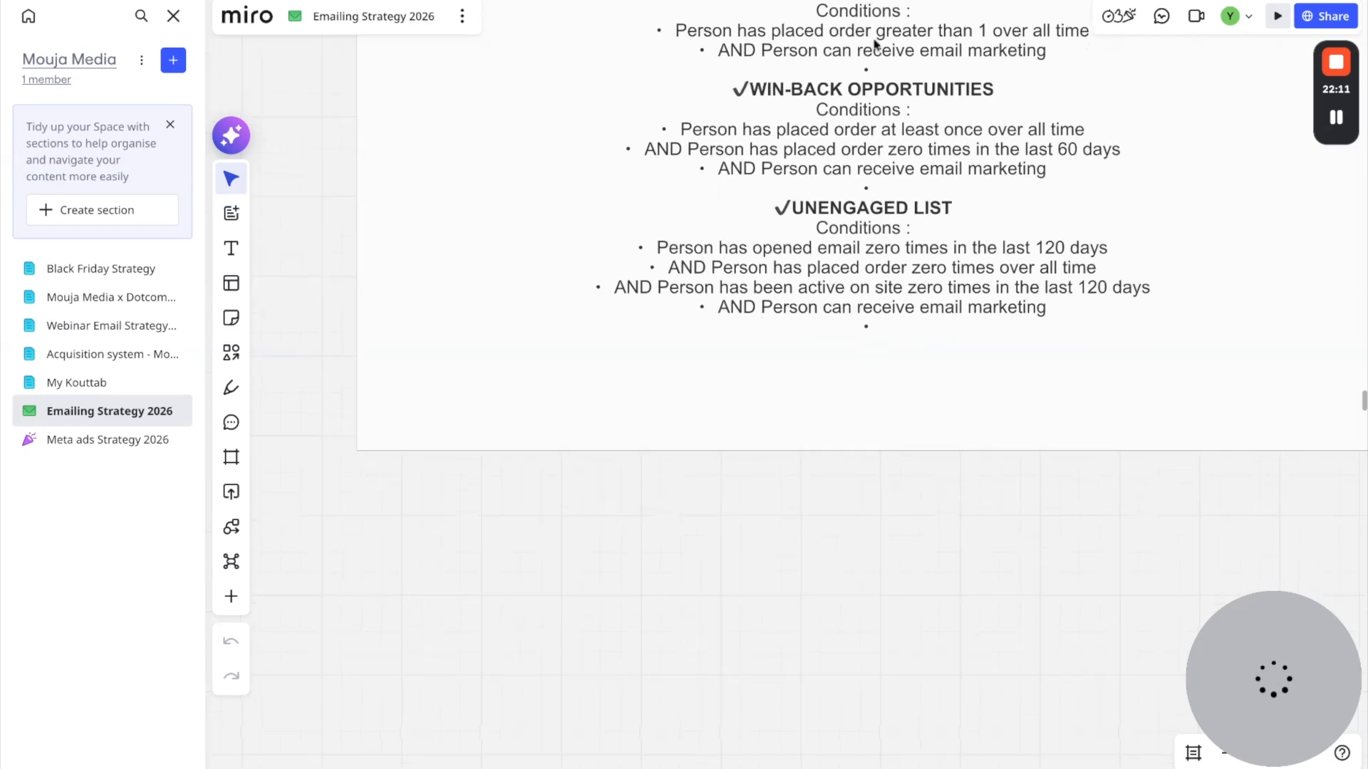
scroll(882, 63, "right", 4)
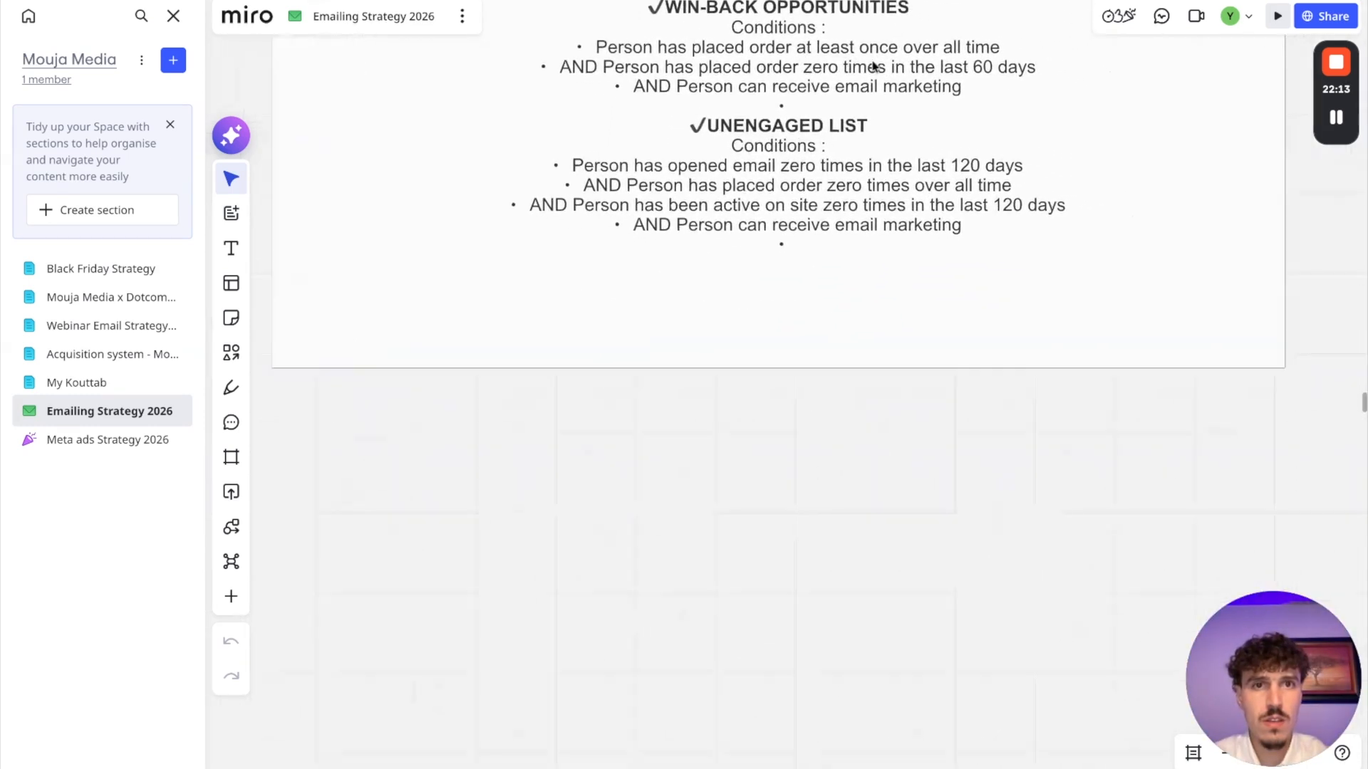
scroll(876, 63, "up", 1)
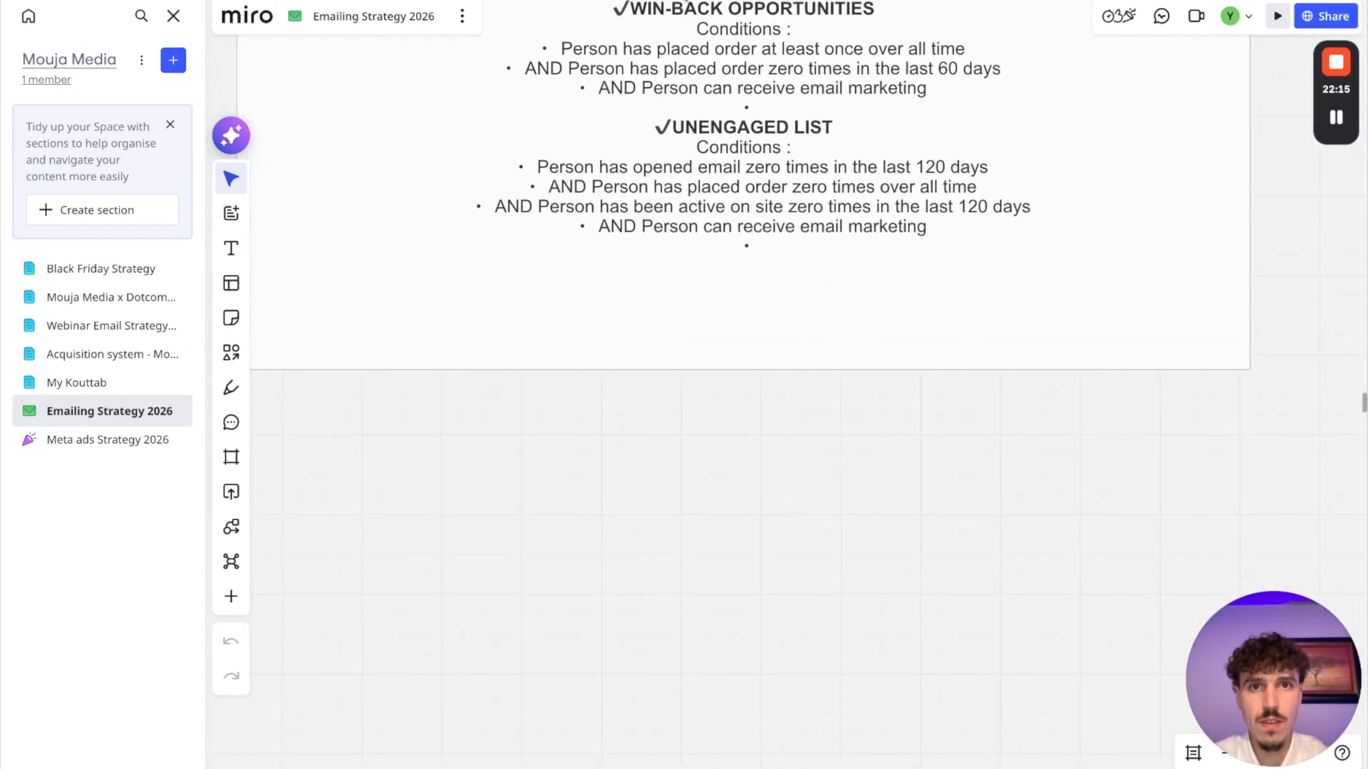
key("ctrl+Tab")
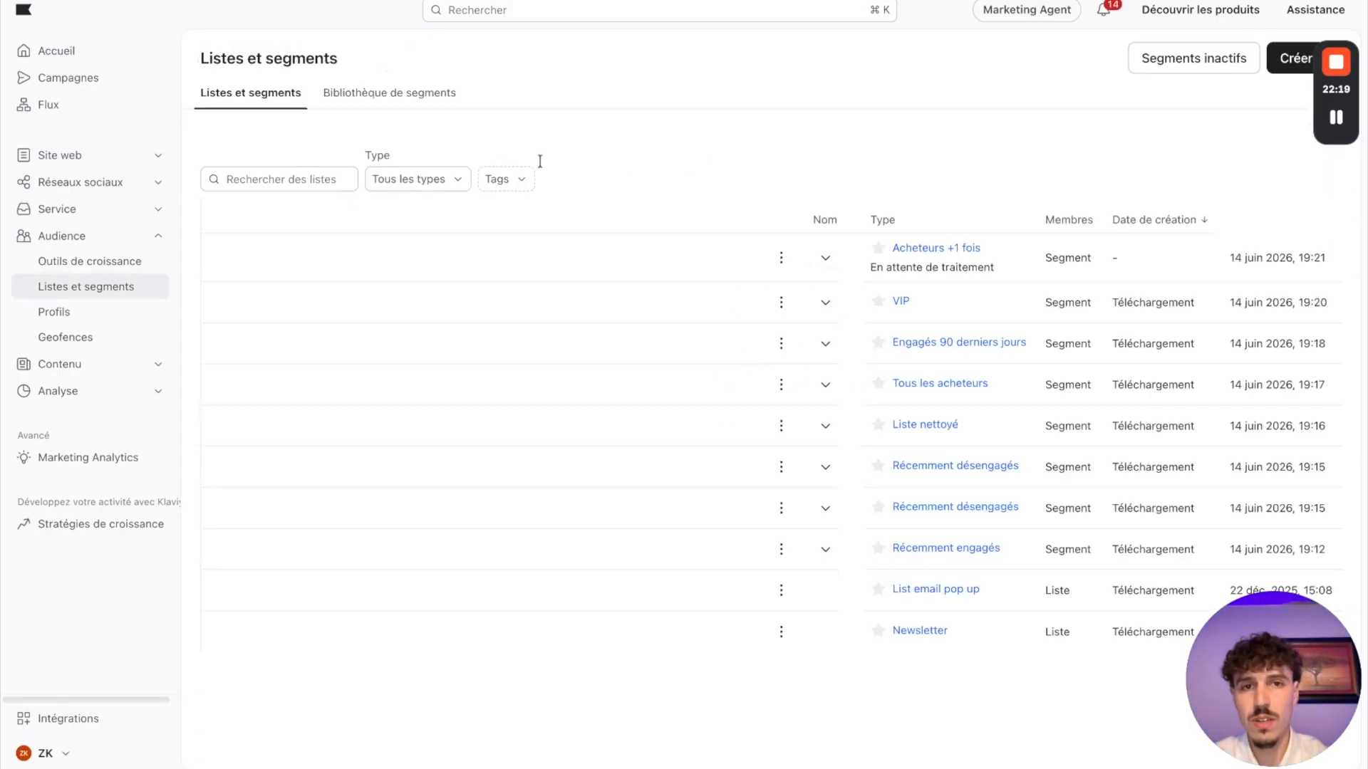
Step: Start a new segment and name it Win-Back, checking the name against the Miro board
left_click(1294, 59)
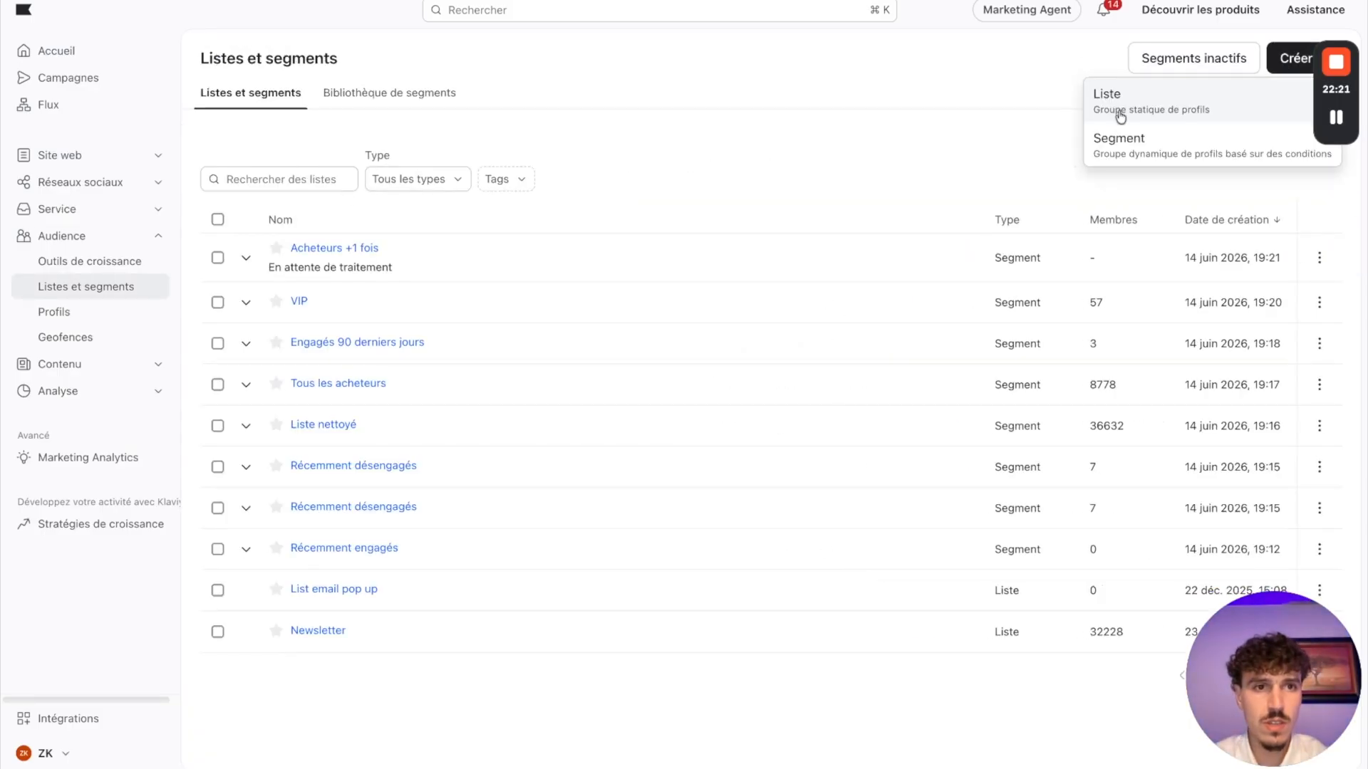
left_click(1130, 146)
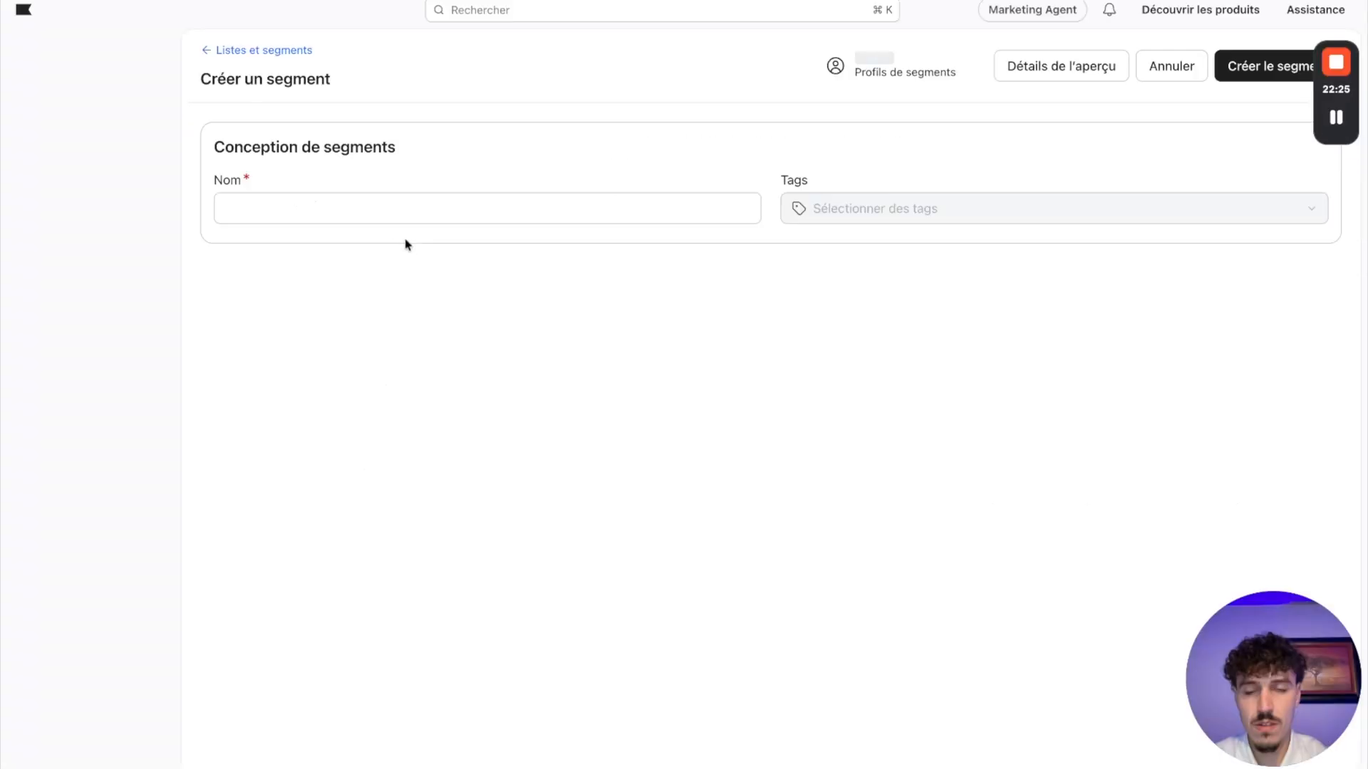
left_click(308, 210)
type("Win")
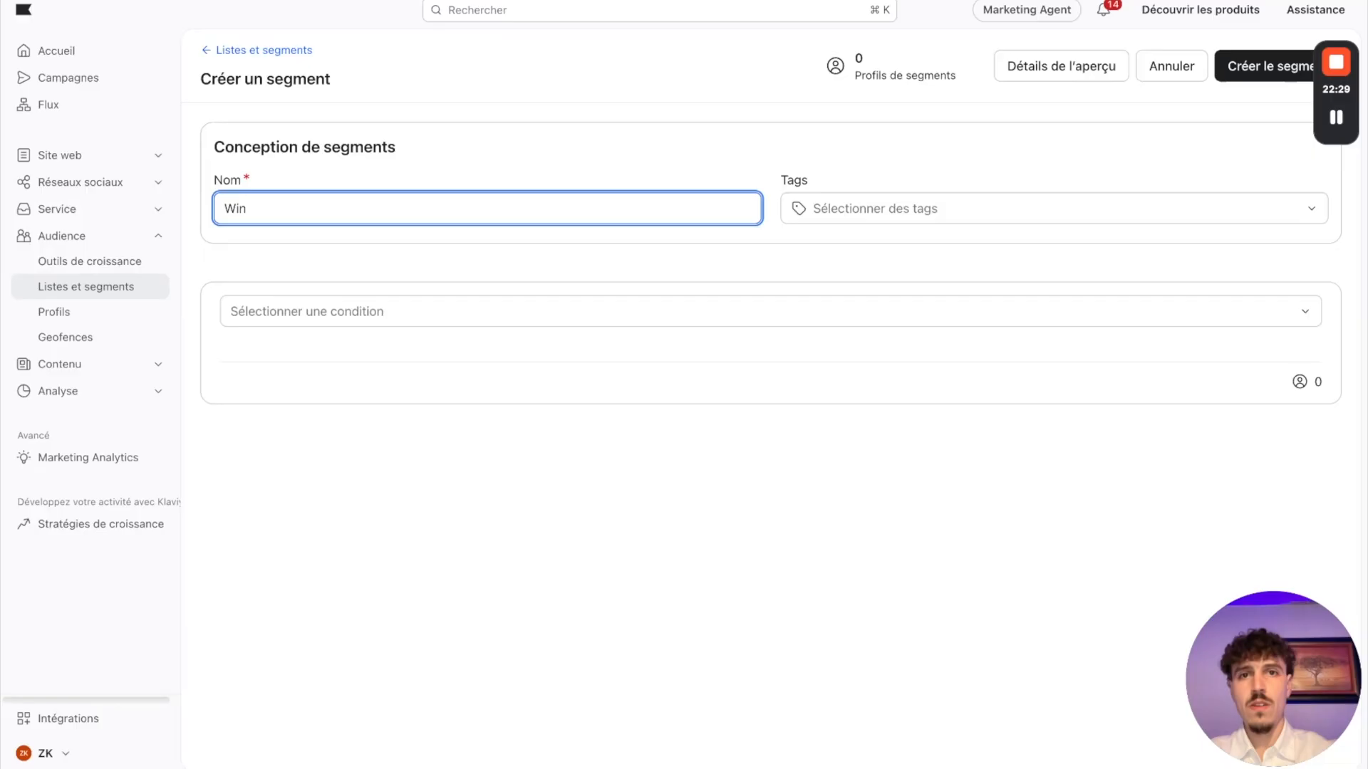
key("ctrl+Tab")
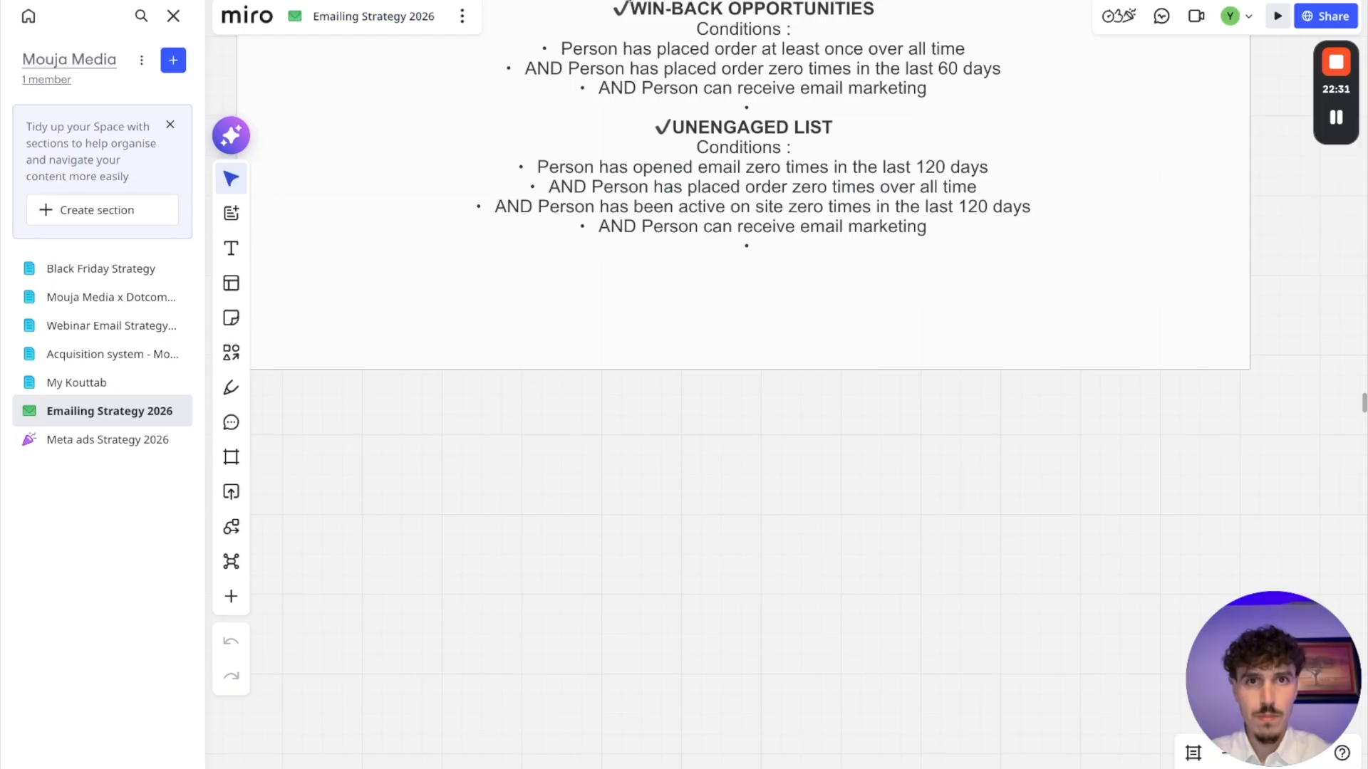
key("ctrl+shift+Tab")
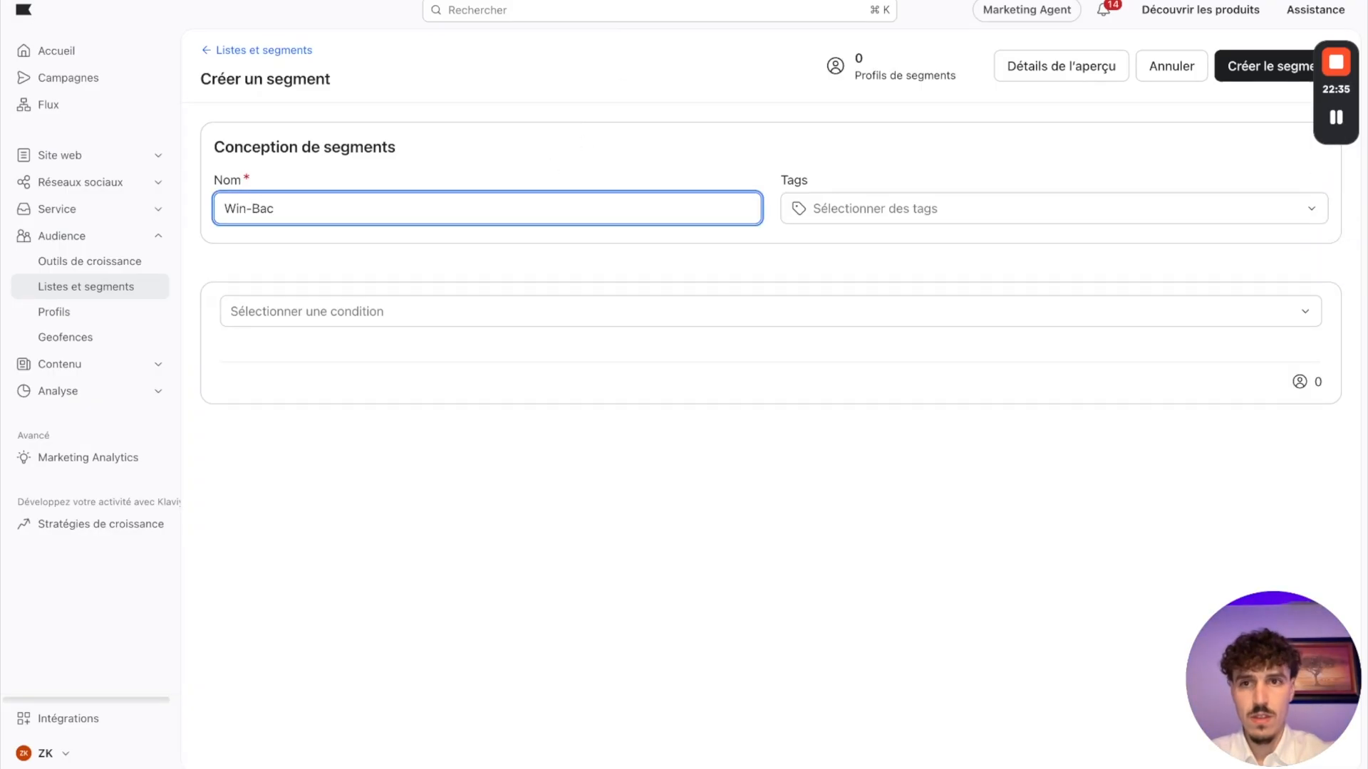
left_click(349, 522)
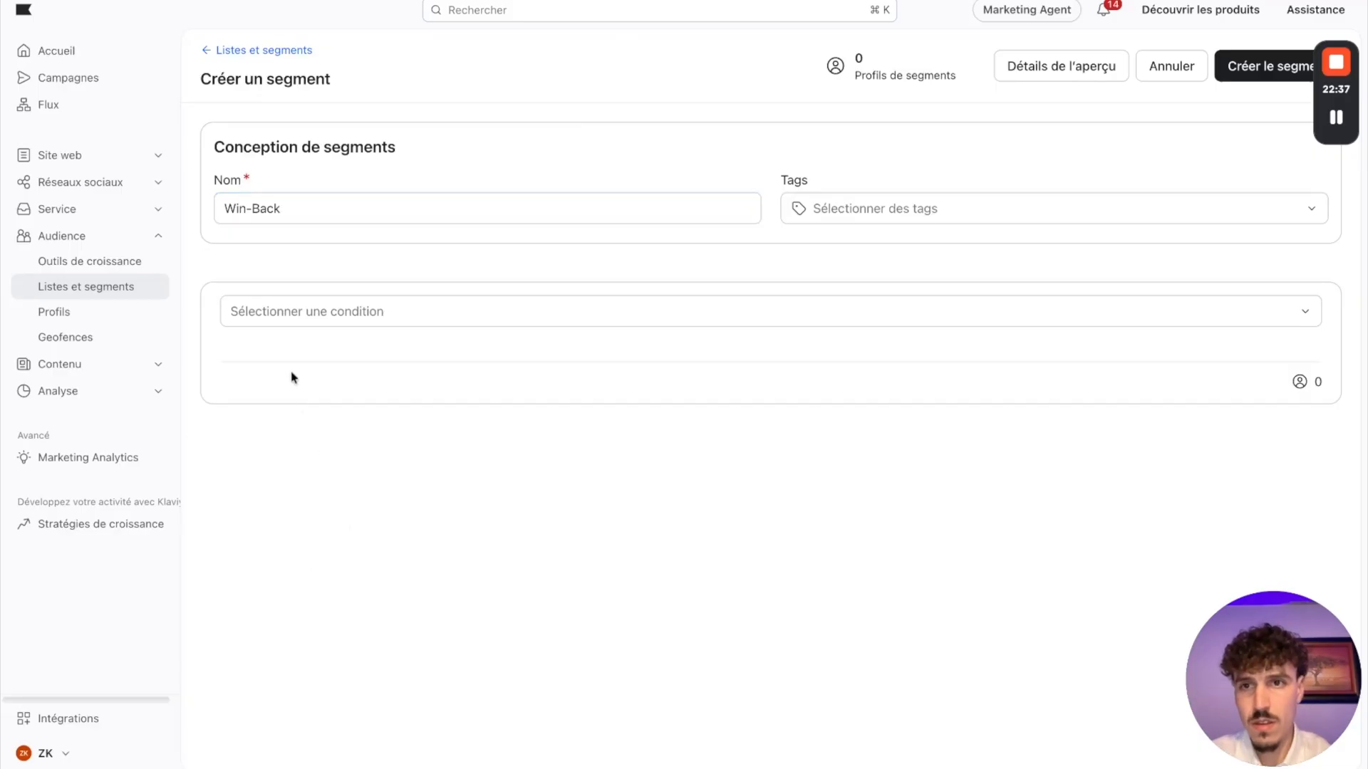
Step: Make the first condition peut recevoir marketing par e-mail, and add an ET condition block below it
left_click(372, 314)
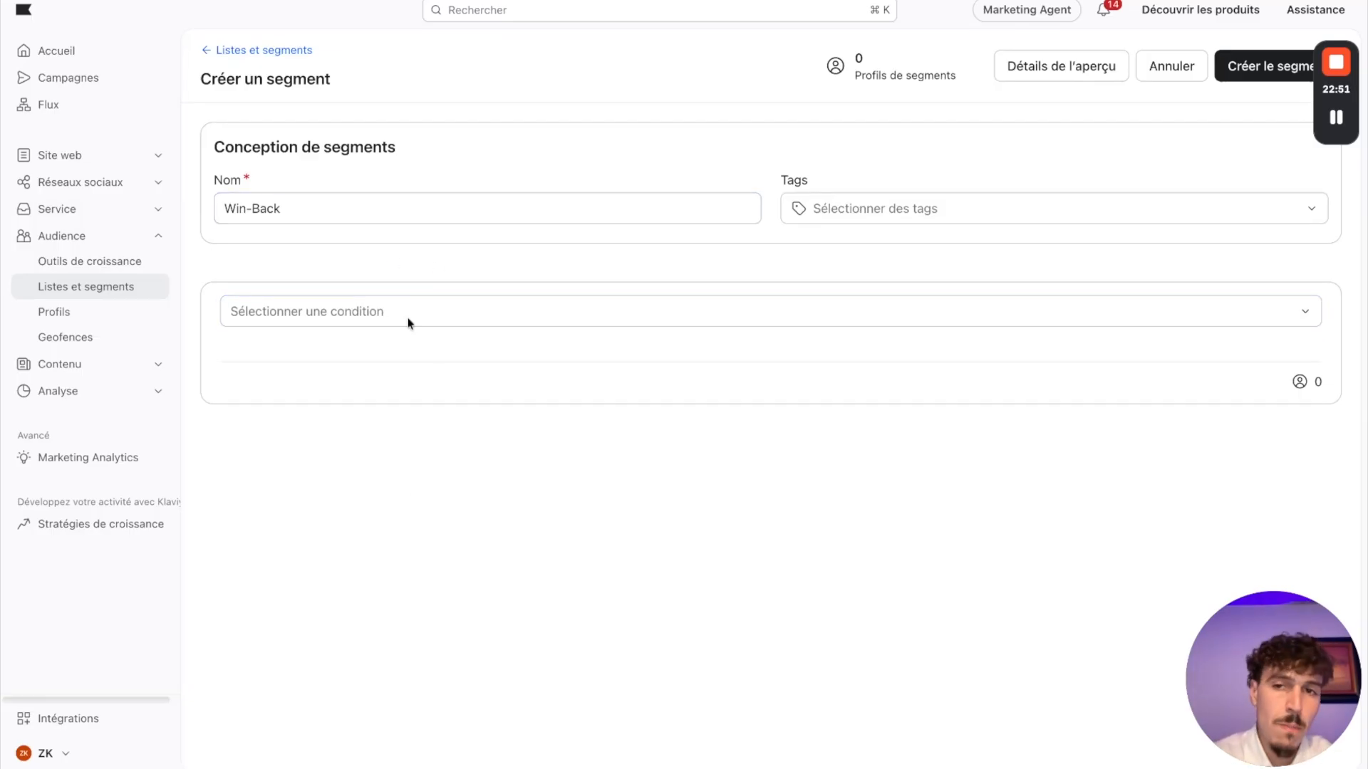
left_click(363, 313)
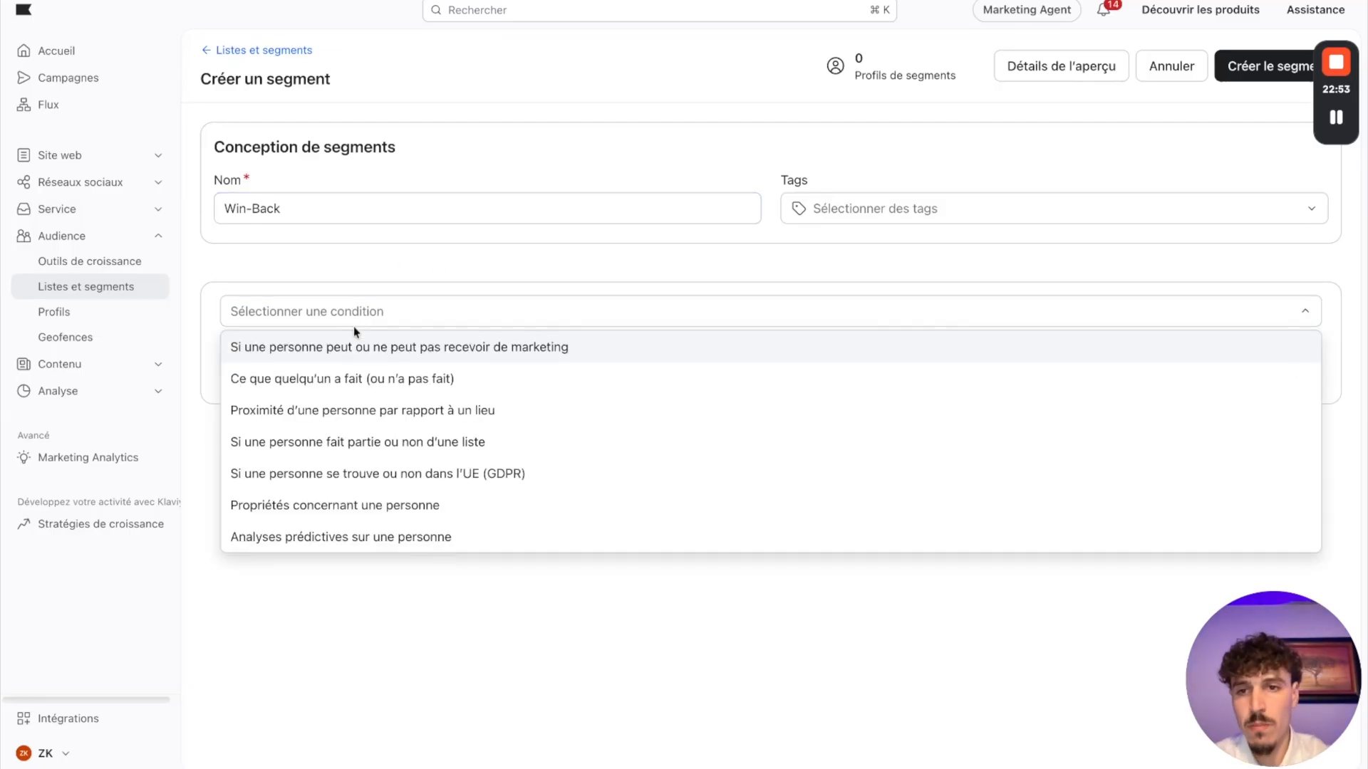
left_click(288, 354)
left_click(296, 436)
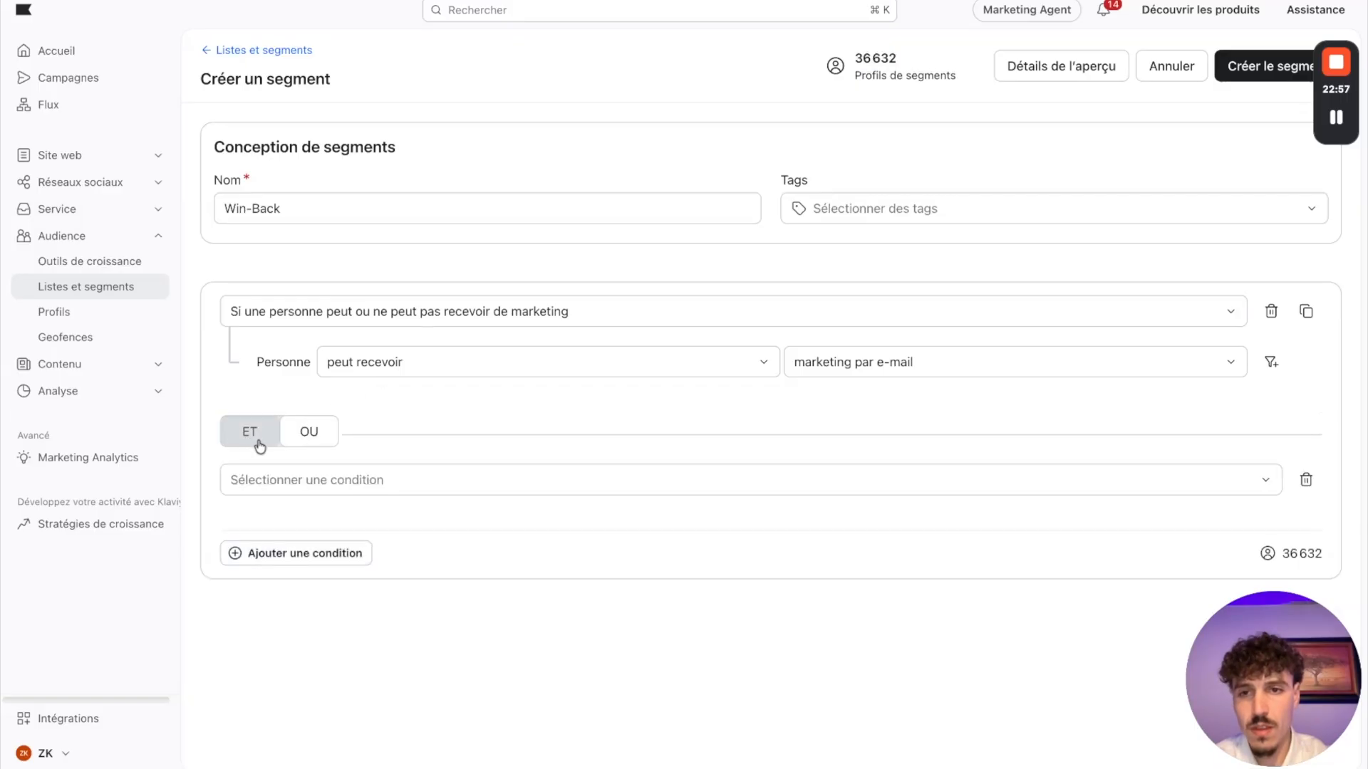
left_click(309, 432)
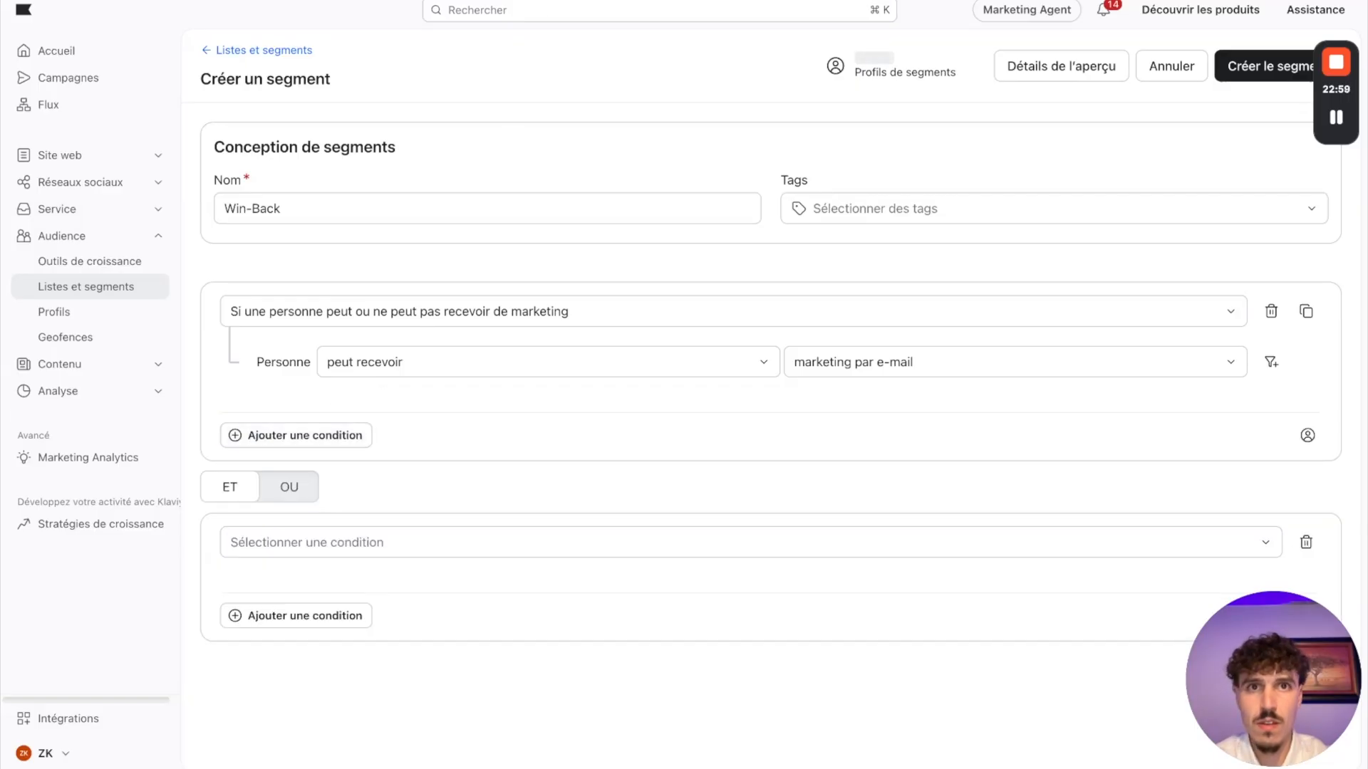
Step: Following the Miro board's Win-Back conditions, set the second condition to Shopify's Commande Passée event, au moins une fois, depuis toujours
key("ctrl+Tab")
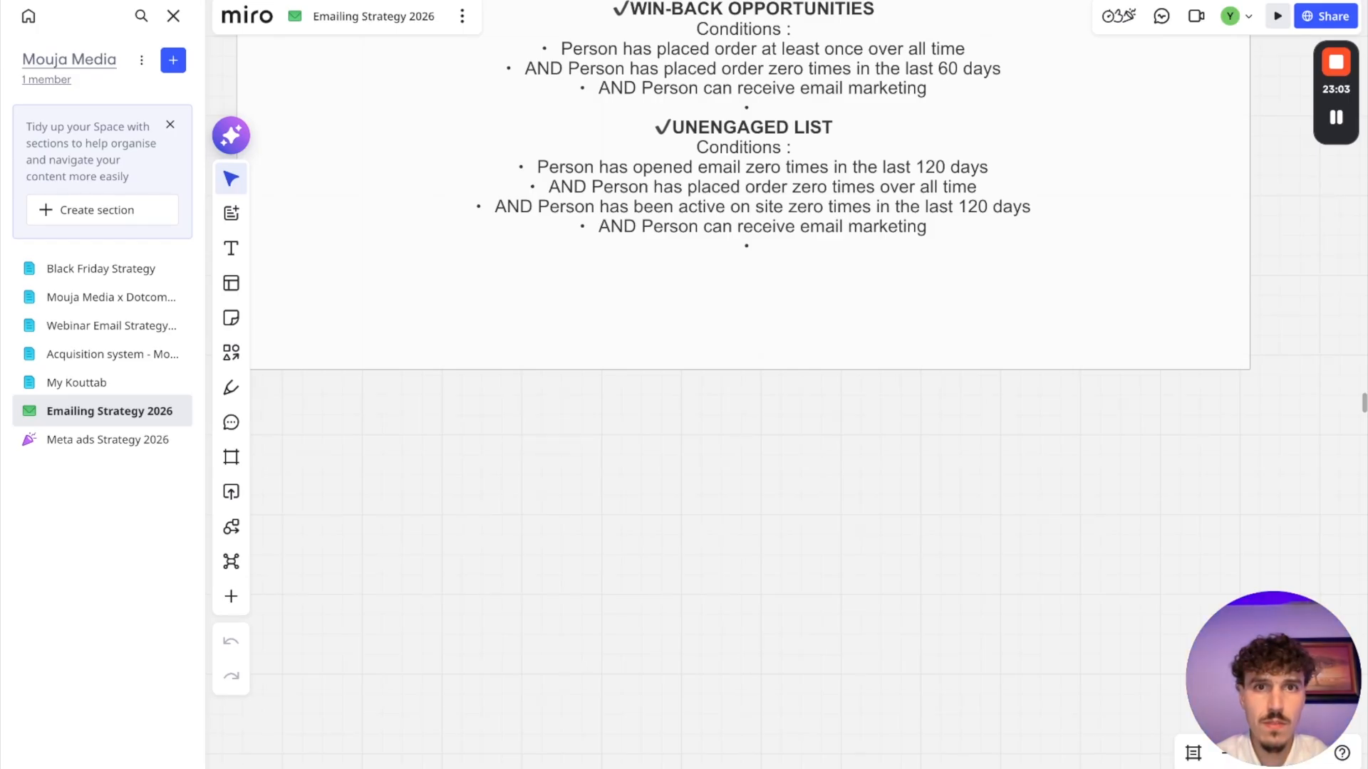
key("ctrl+shift+Tab")
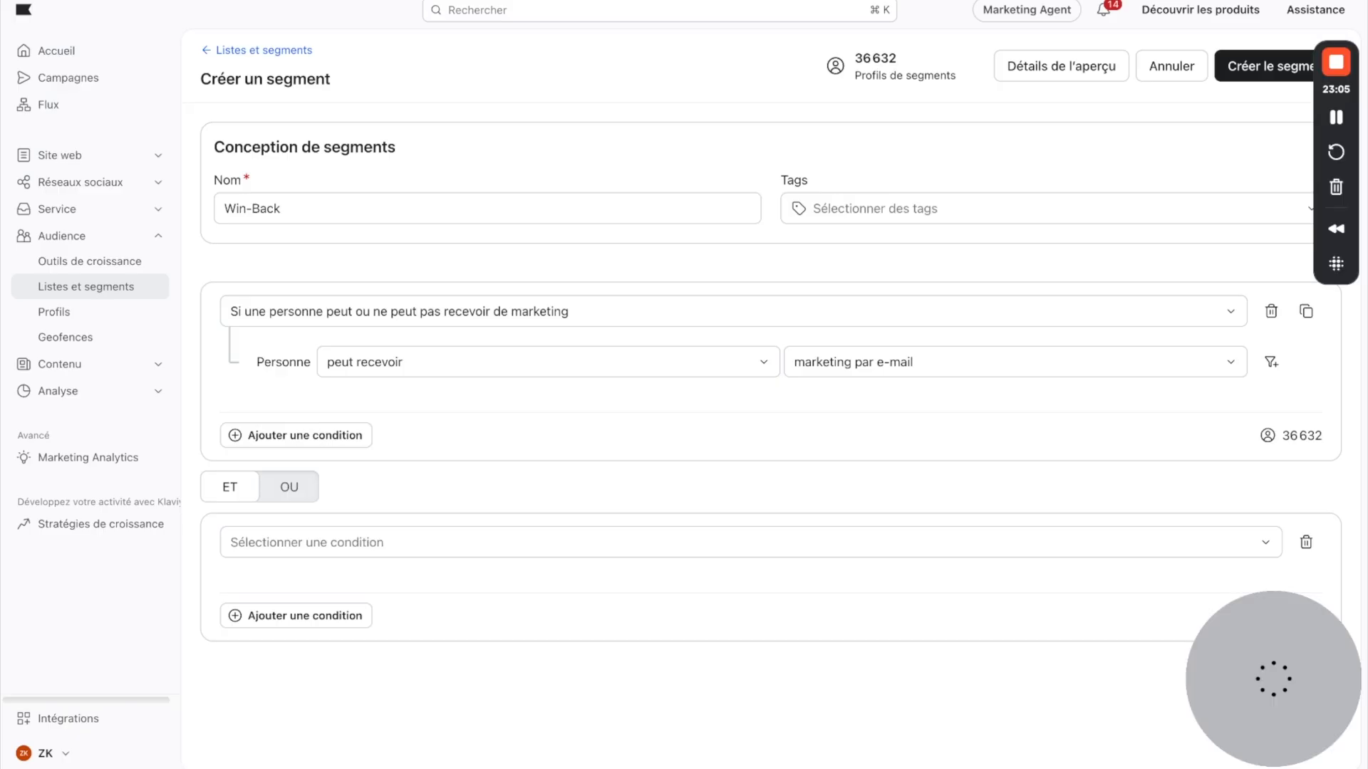
left_click(339, 541)
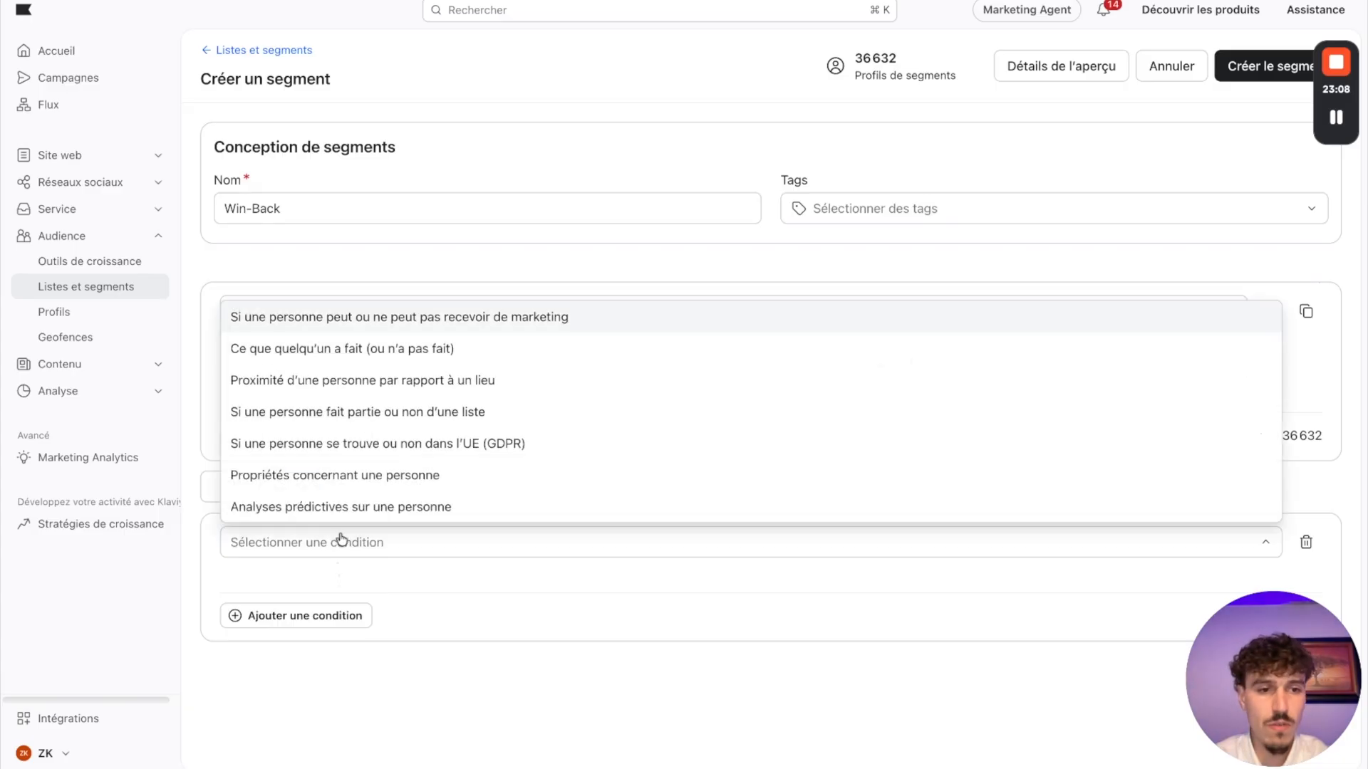
left_click(306, 348)
left_click(428, 607)
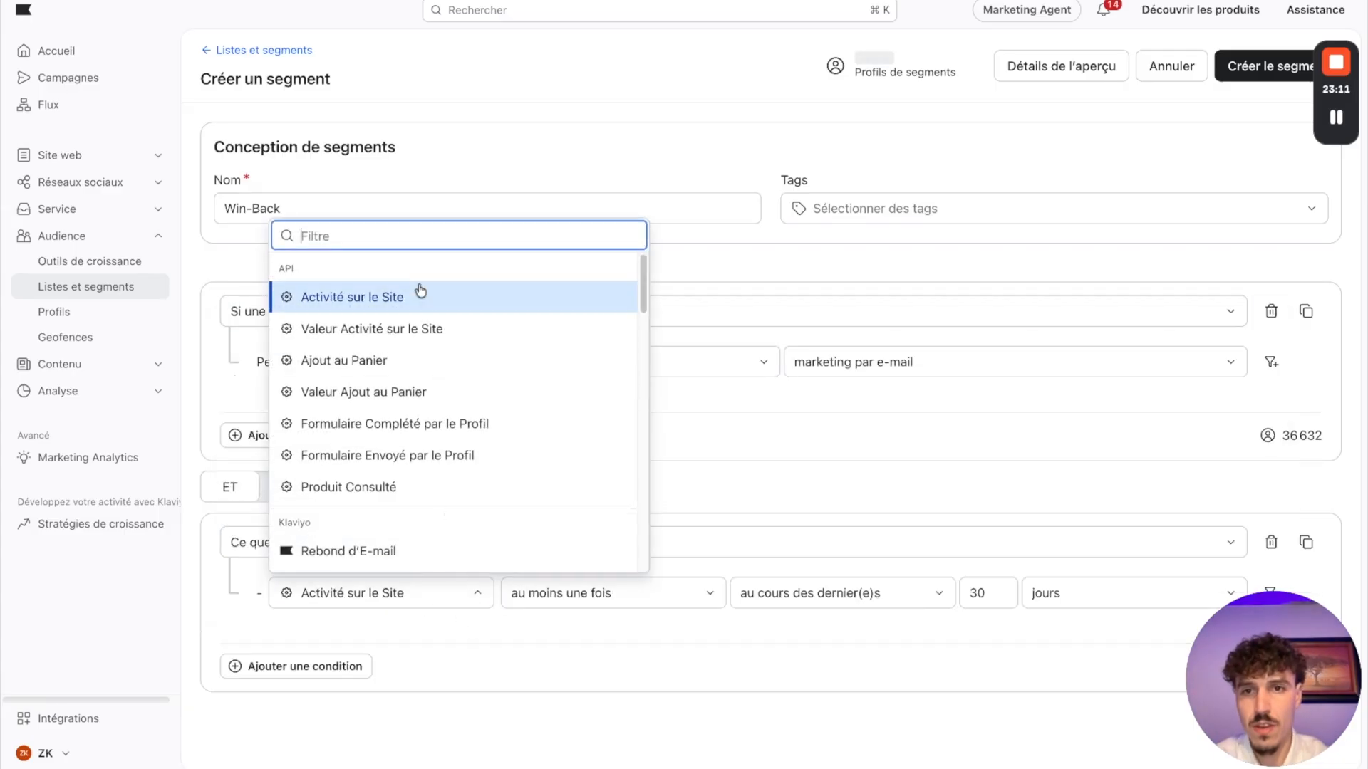
type("pass")
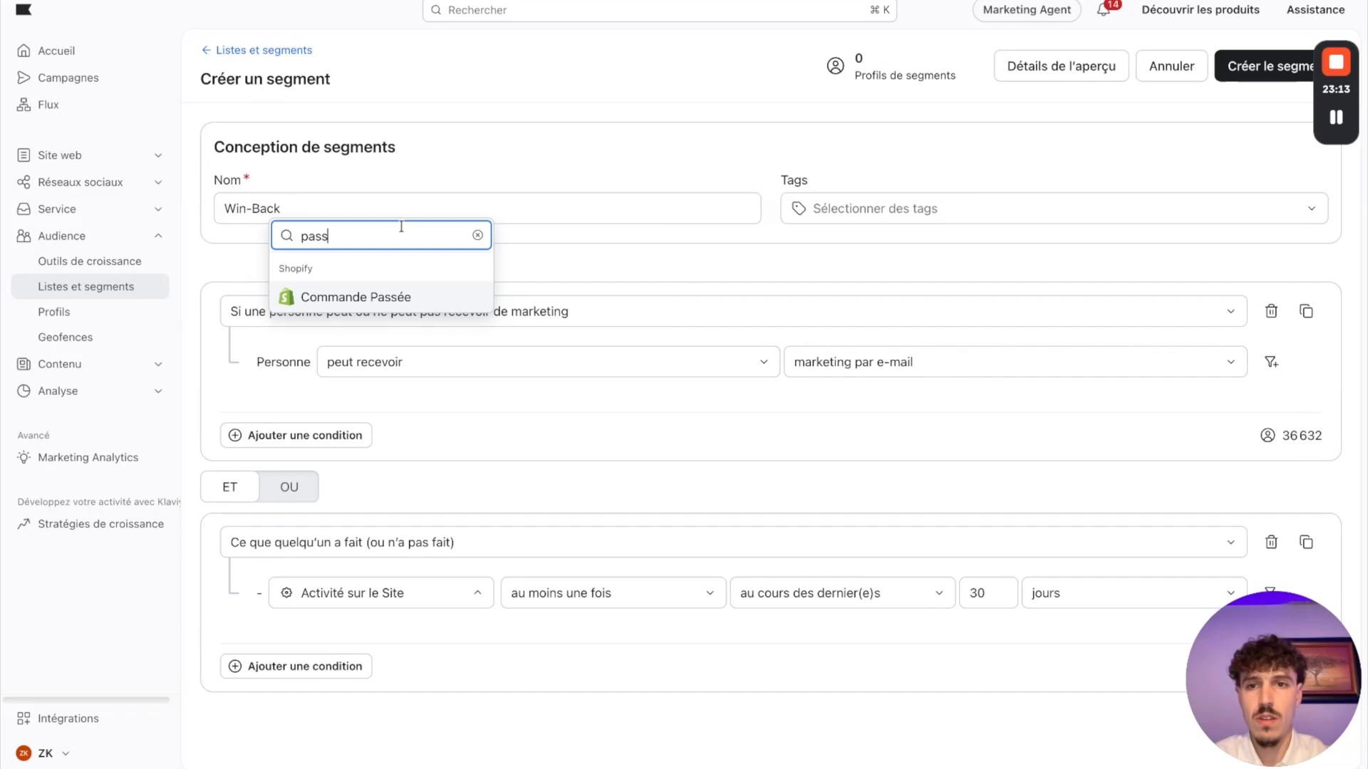
left_click(404, 310)
left_click(602, 600)
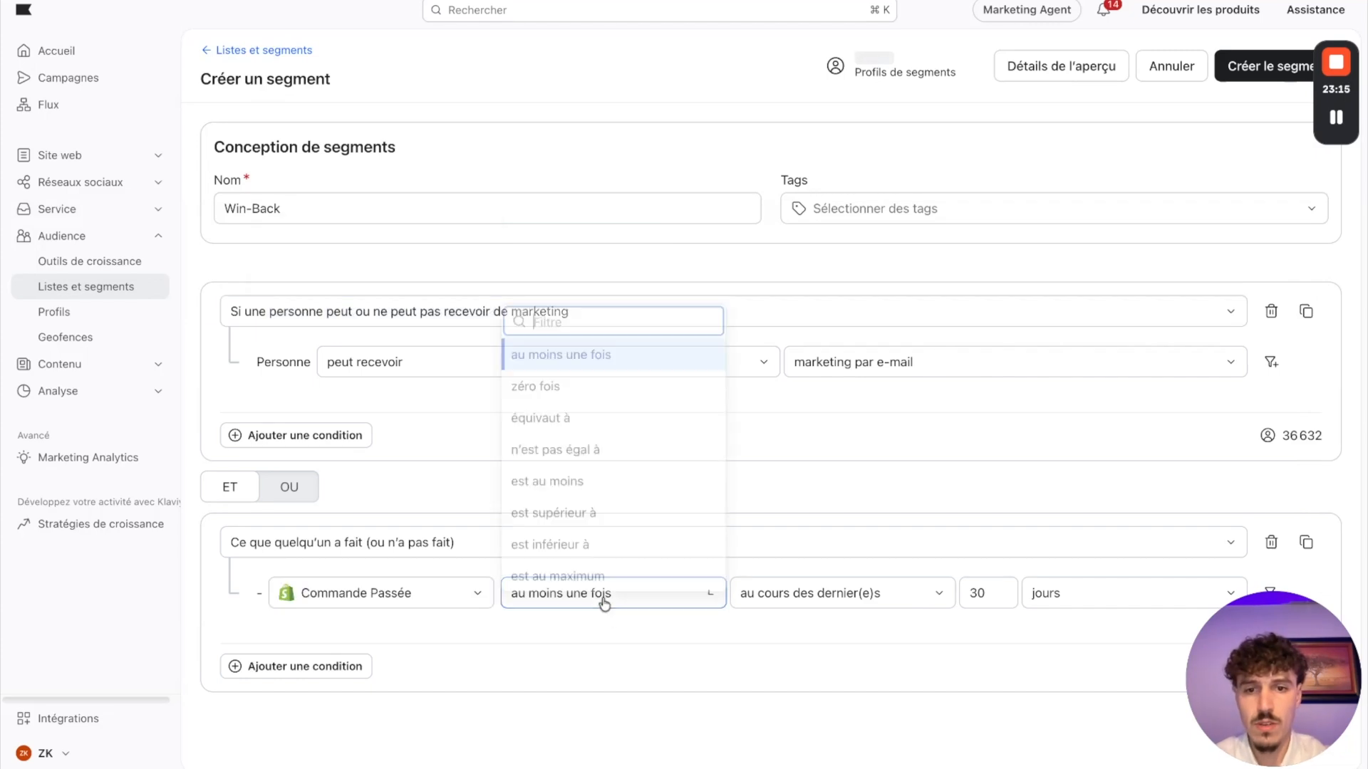
left_click(849, 599)
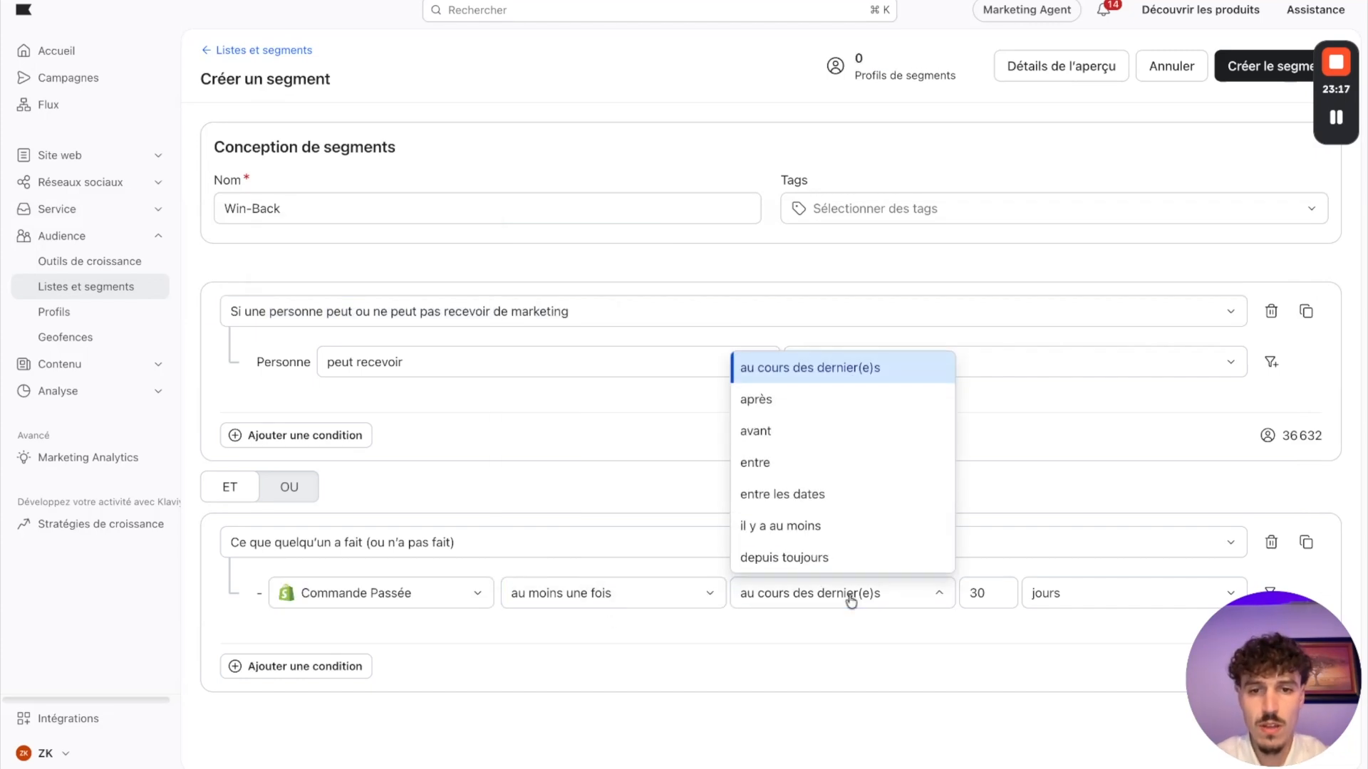
left_click(819, 558)
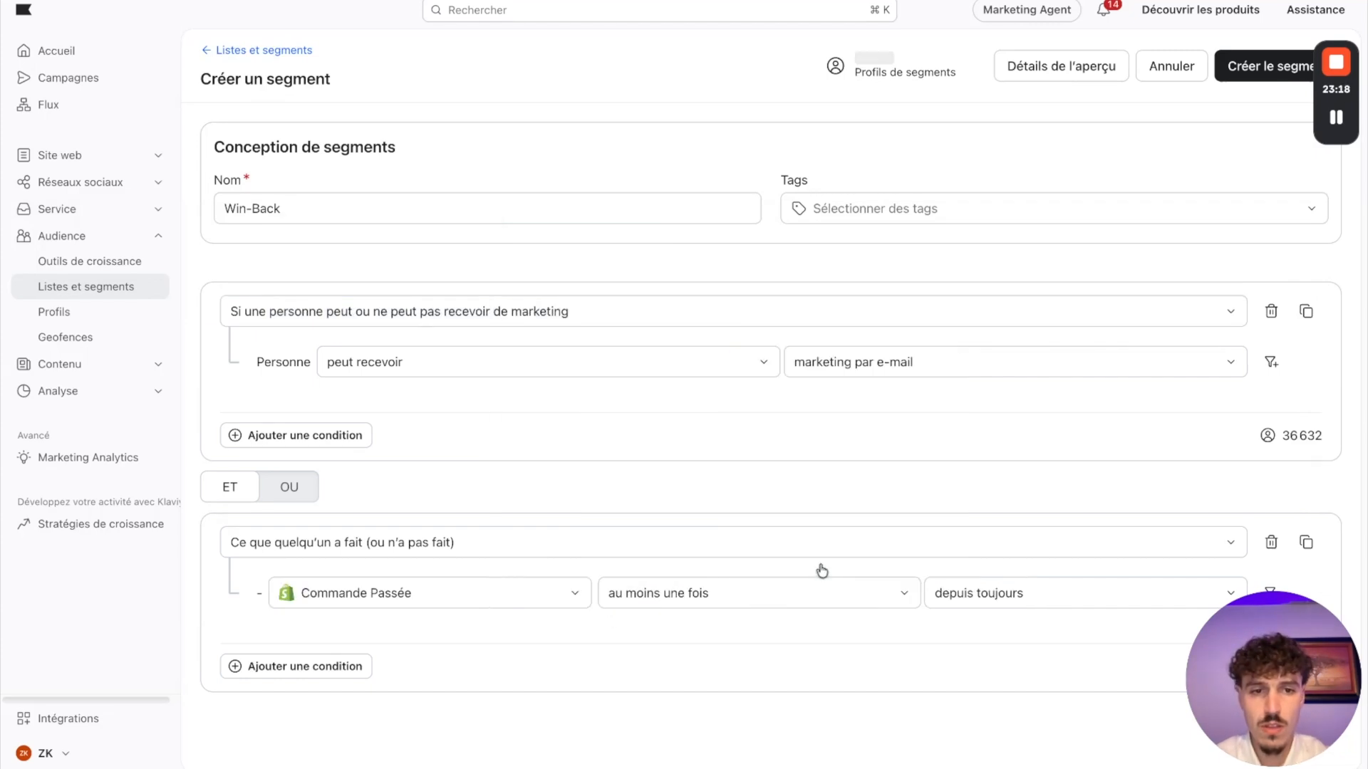
Step: Add a third ET condition on what someone has done, using the Shopify event Commande Passée
left_click(260, 667)
left_click(251, 664)
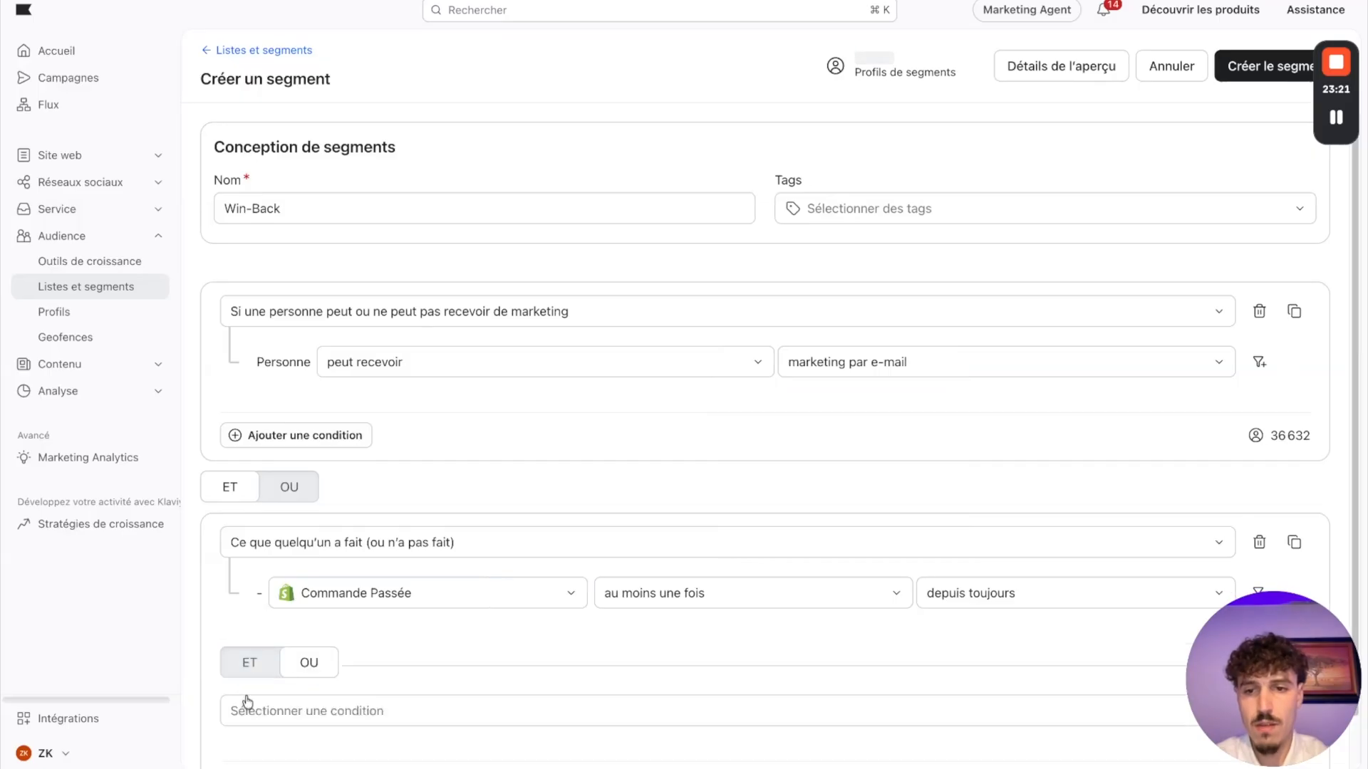
scroll(266, 621, "down", 1)
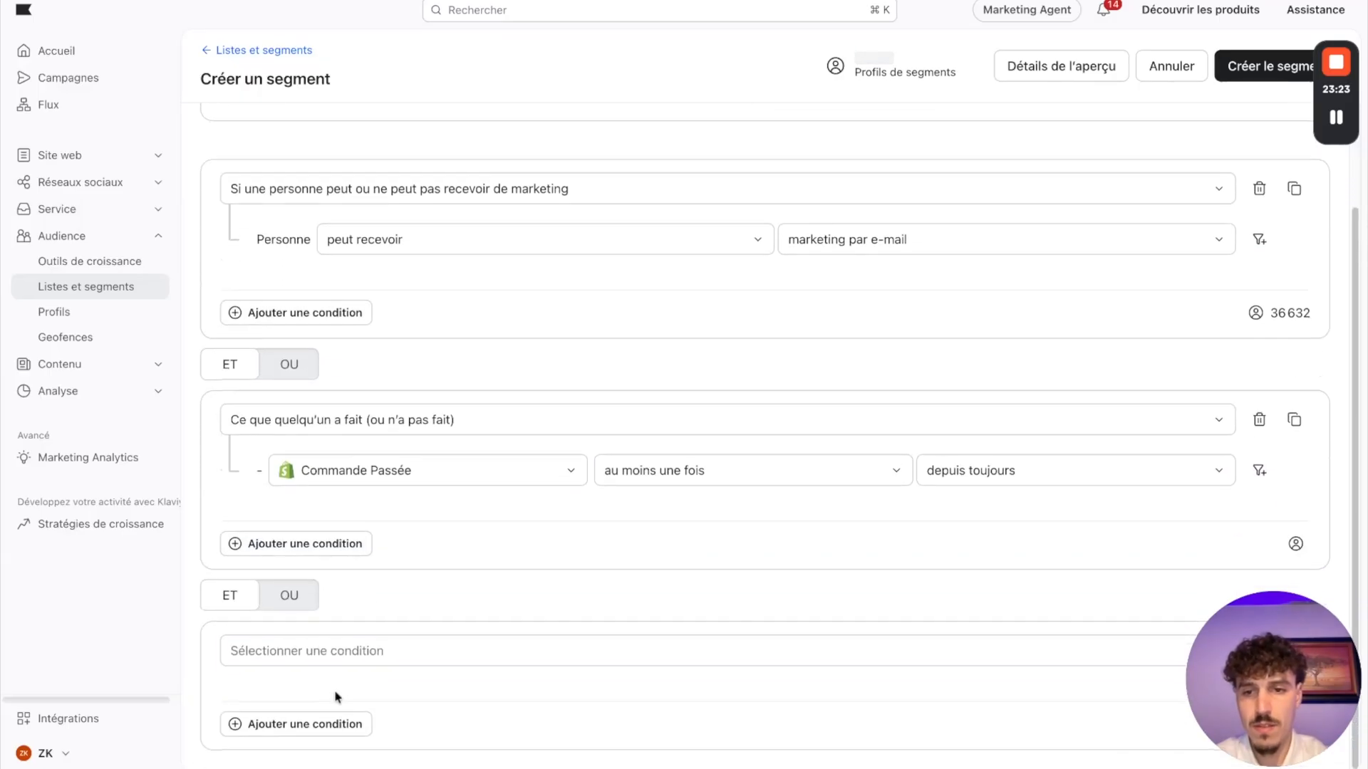
left_click(344, 653)
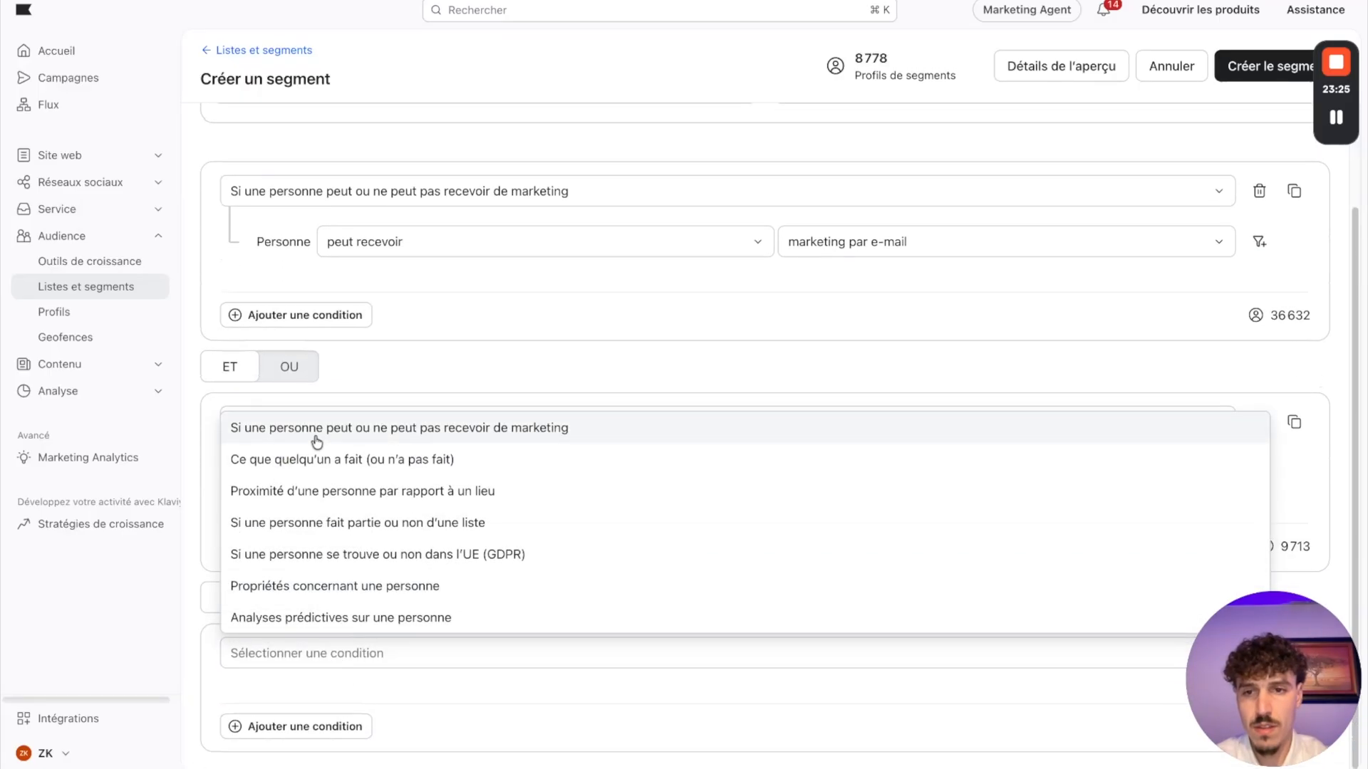
left_click(322, 460)
scroll(391, 684, "down", 1)
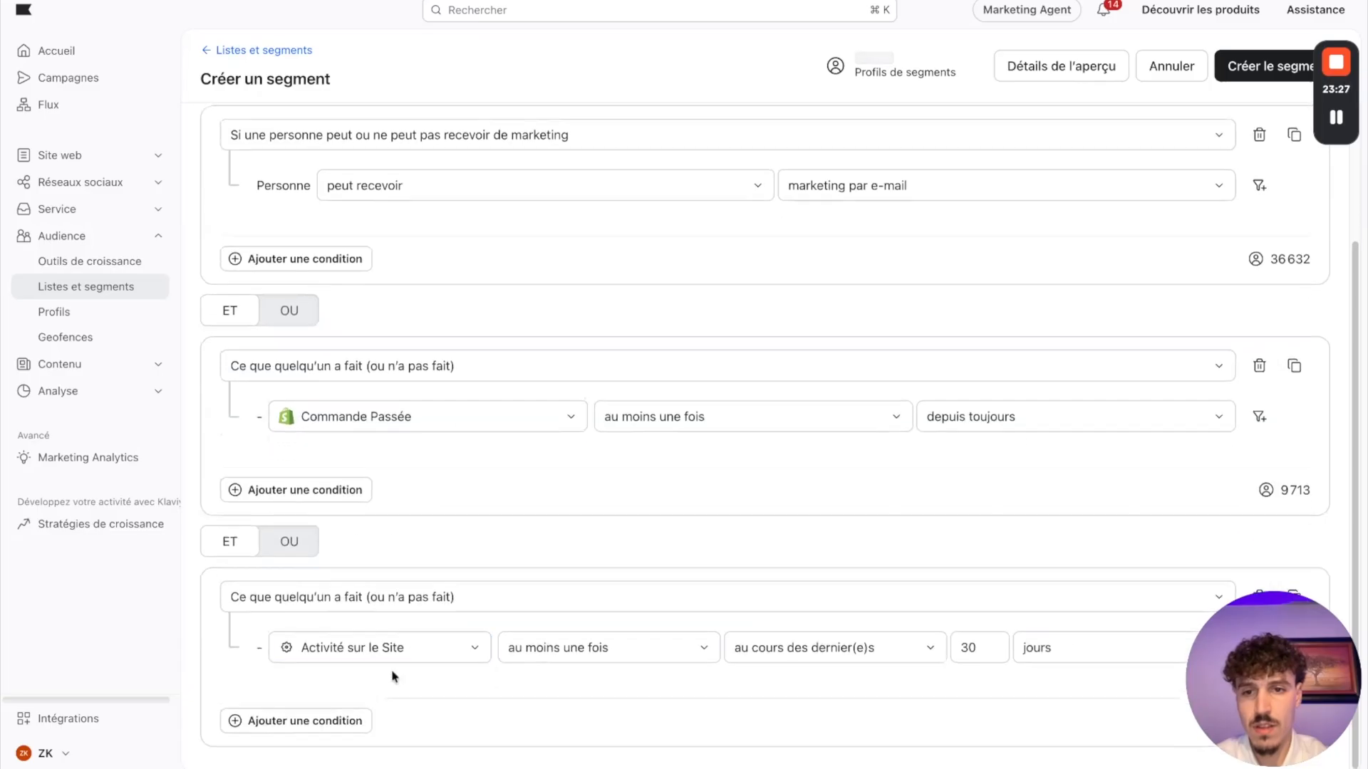
left_click(392, 654)
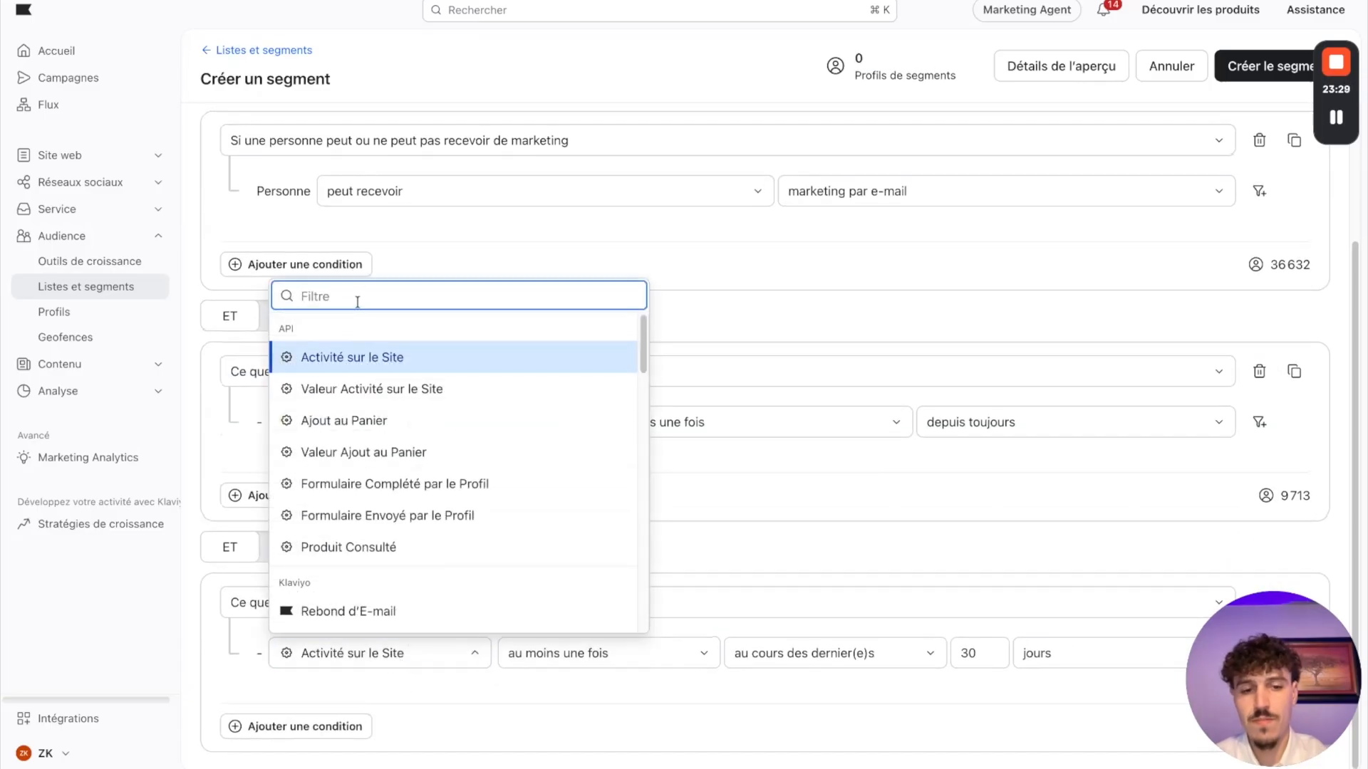
type("pass")
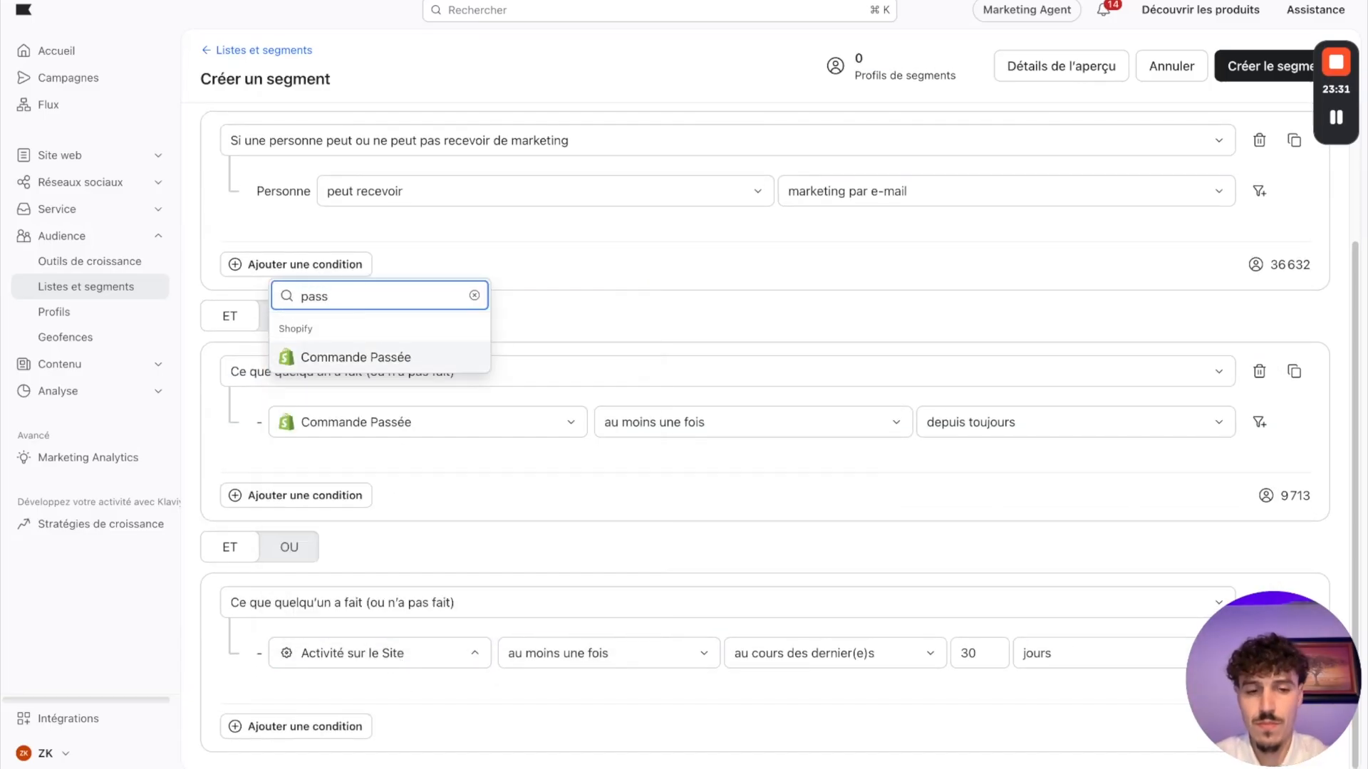
left_click(360, 358)
Step: Set the third condition to zéro fois au cours des derniers 60 jours, and switch to the Miro board to check the Win-Back conditions
left_click(626, 653)
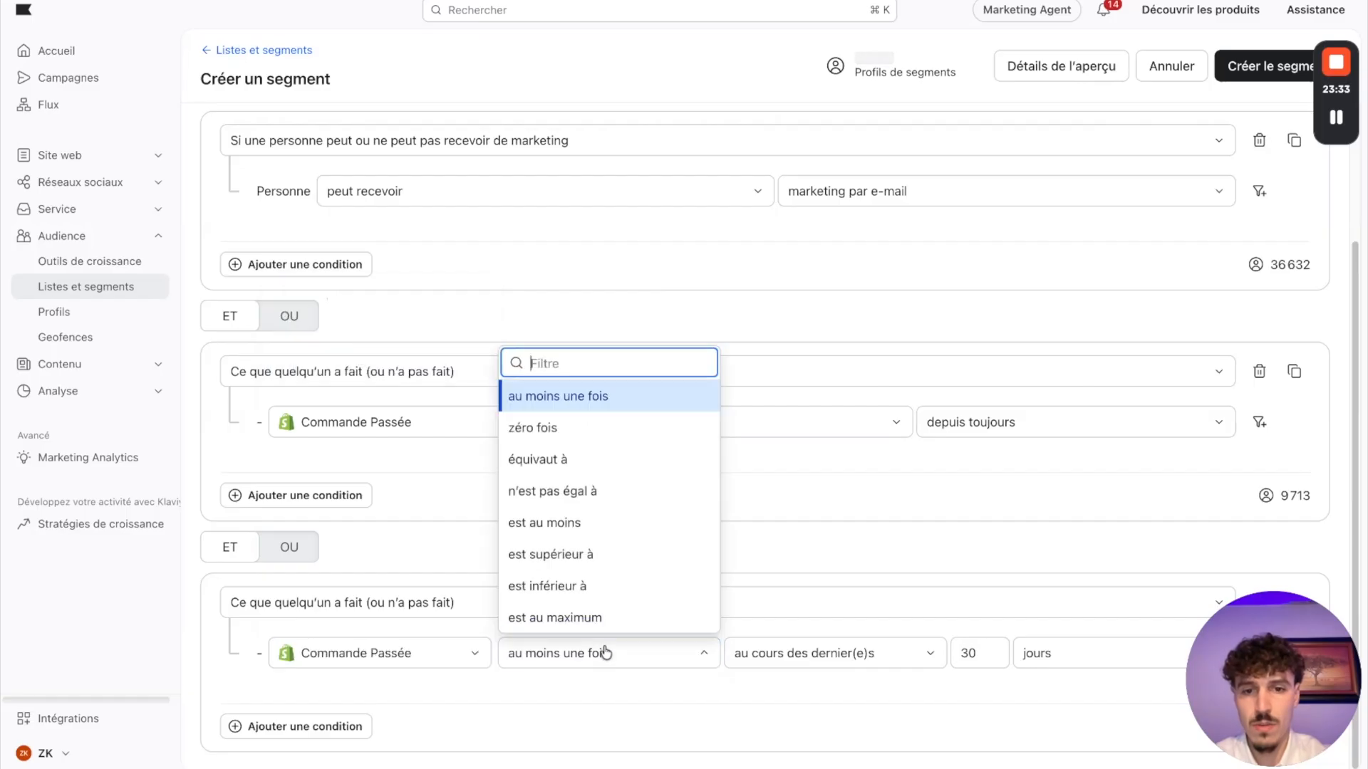
left_click(544, 428)
left_click(977, 657)
double_click(976, 655)
type("6")
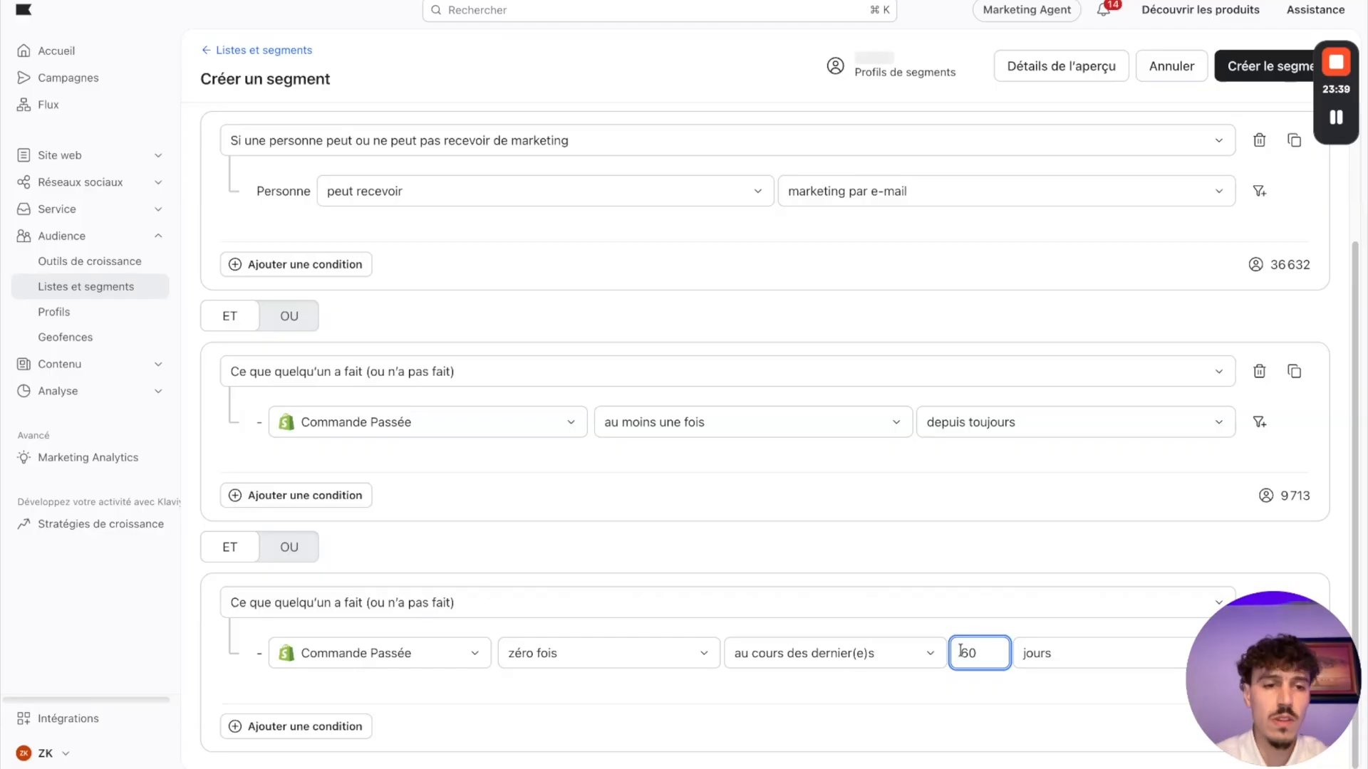
left_click(972, 696)
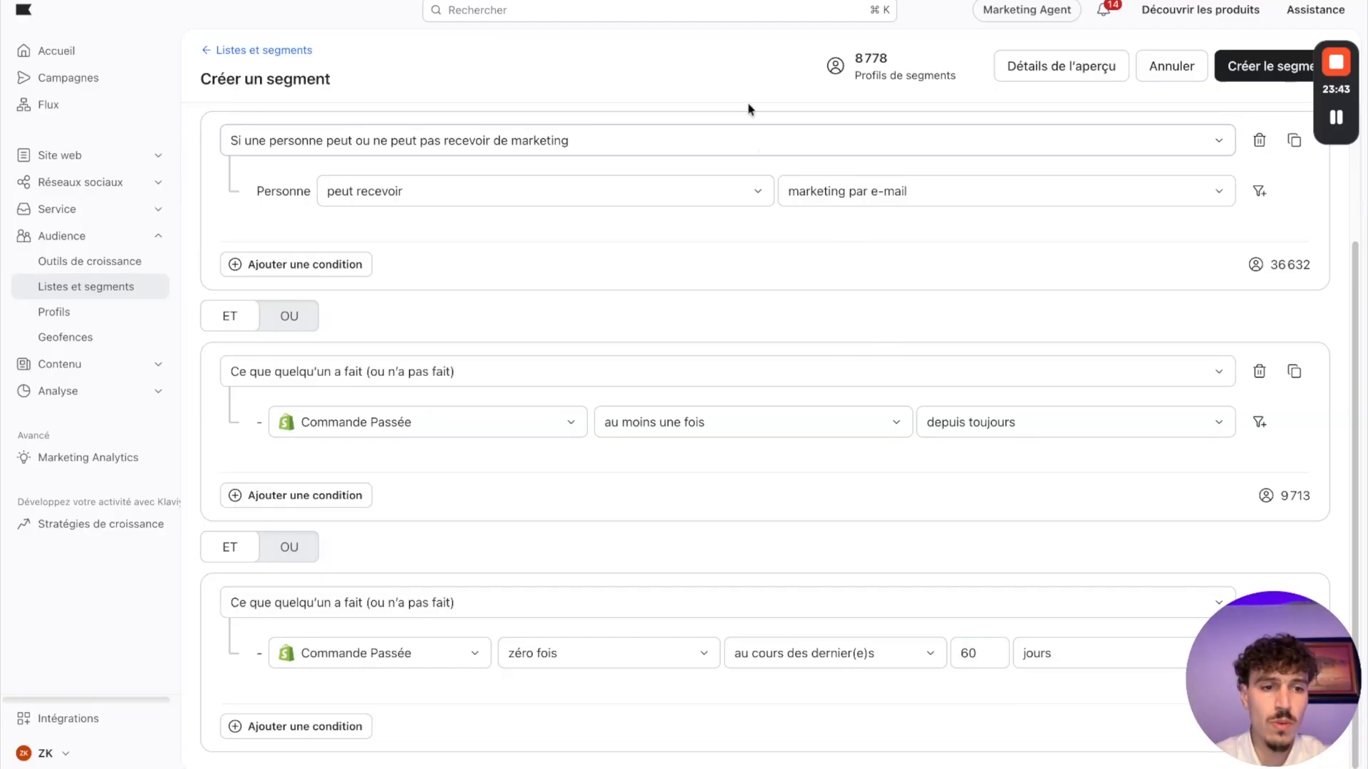
key("ctrl+Tab")
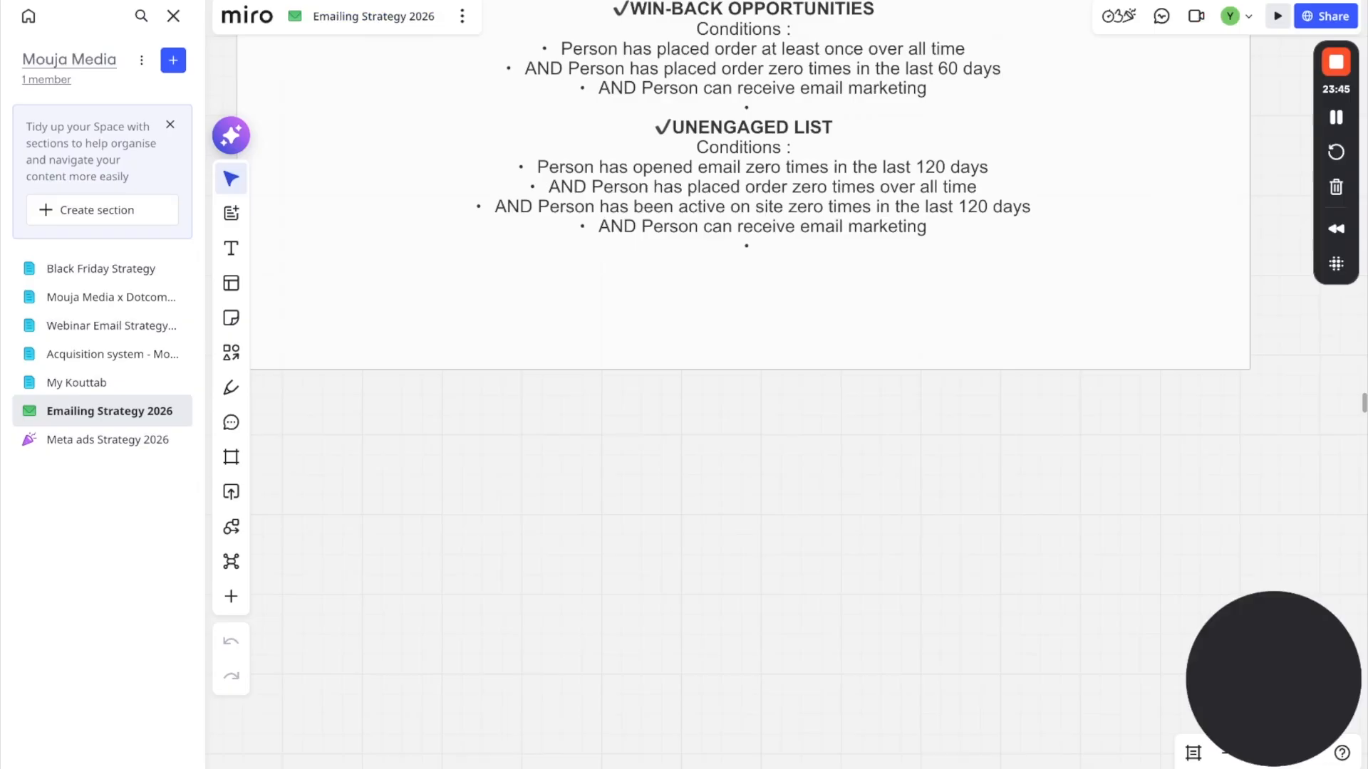
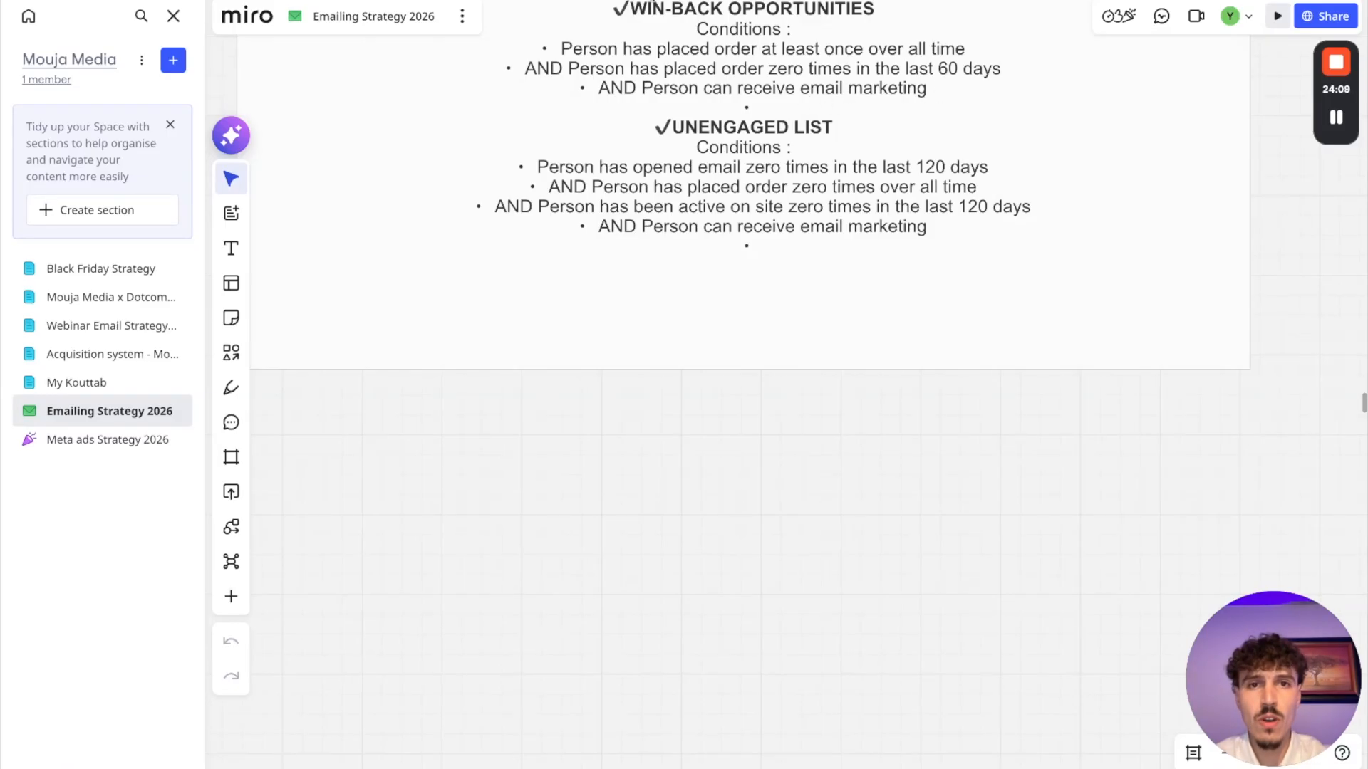
Step: Switch back to Klaviyo, create the Win-Back segment with its three conditions, and return to the overview of lists and segments
key("ctrl+Tab")
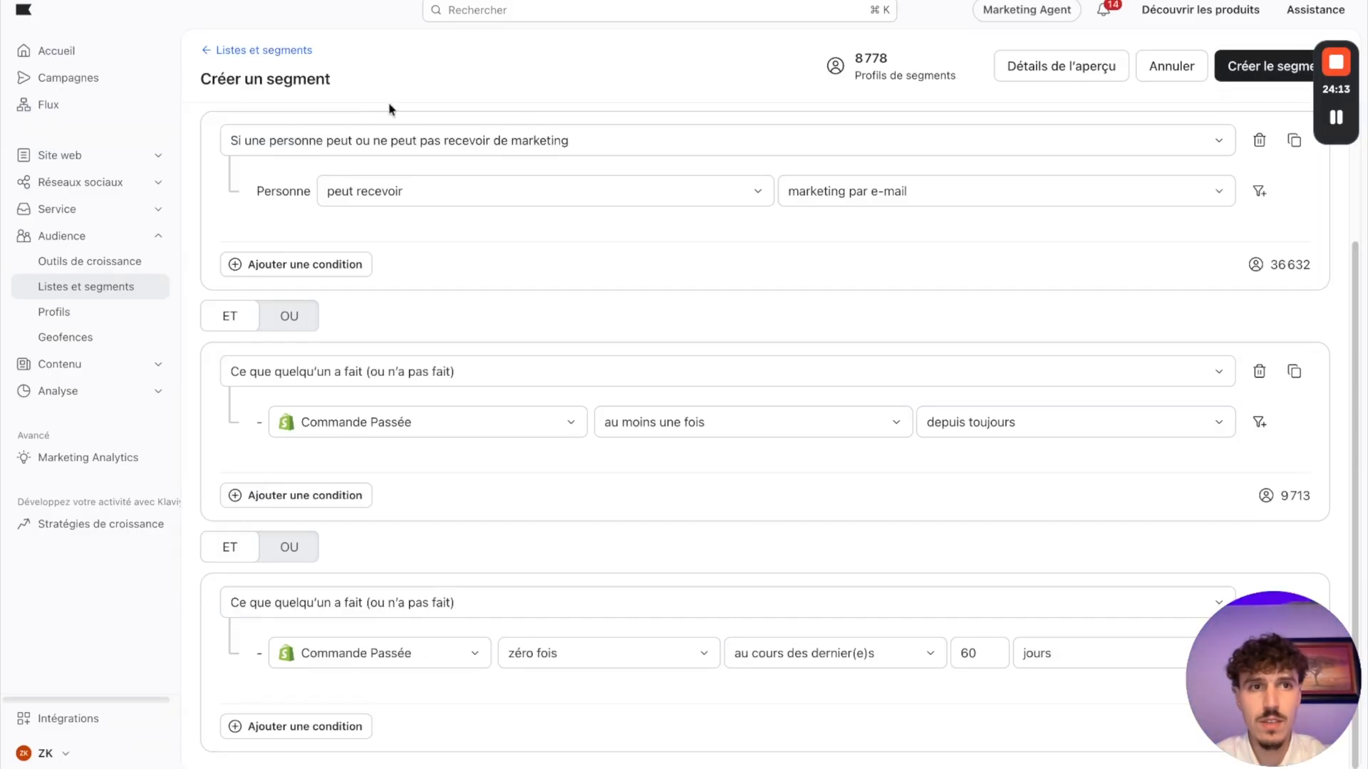
left_click(1263, 66)
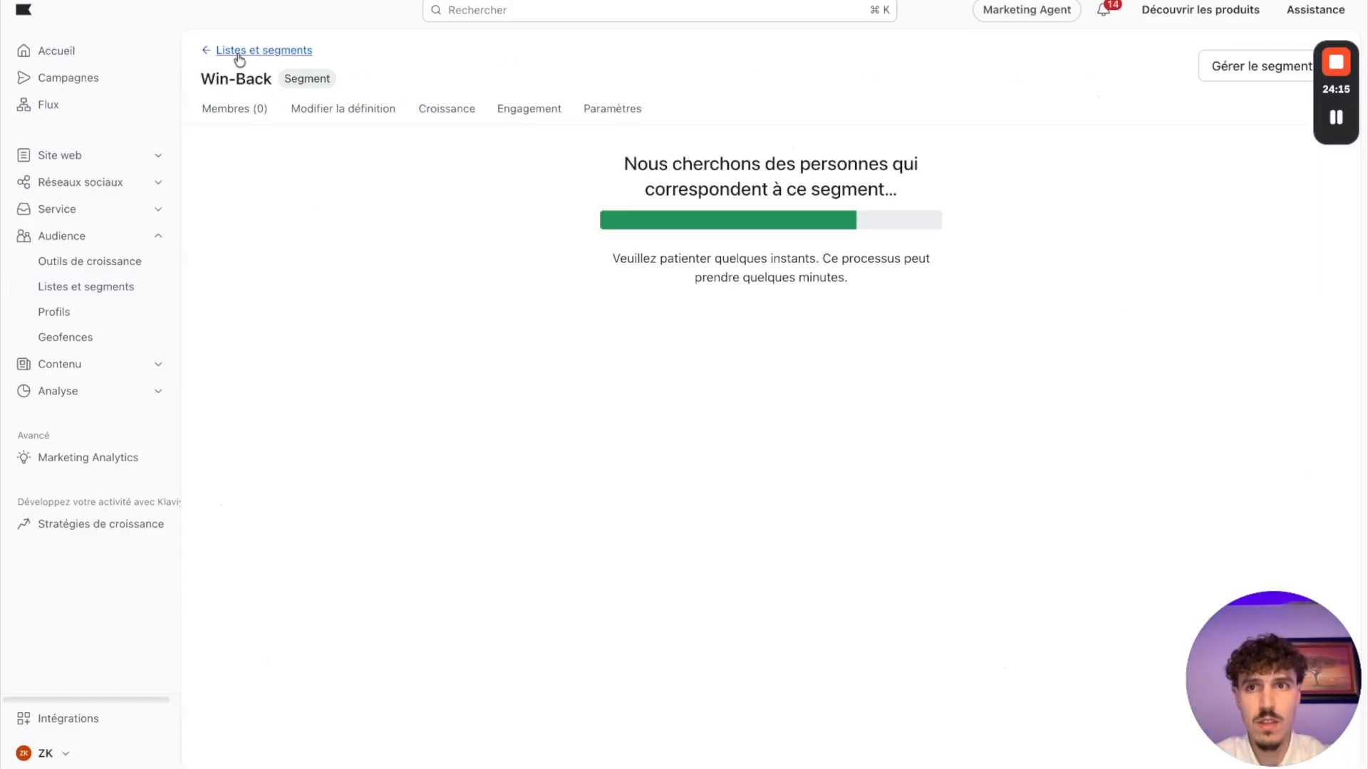
left_click(239, 57)
Step: Start a new segment, consult the Unengaged List definition on the Miro board, and name the segment Les non-engagés
left_click(1290, 62)
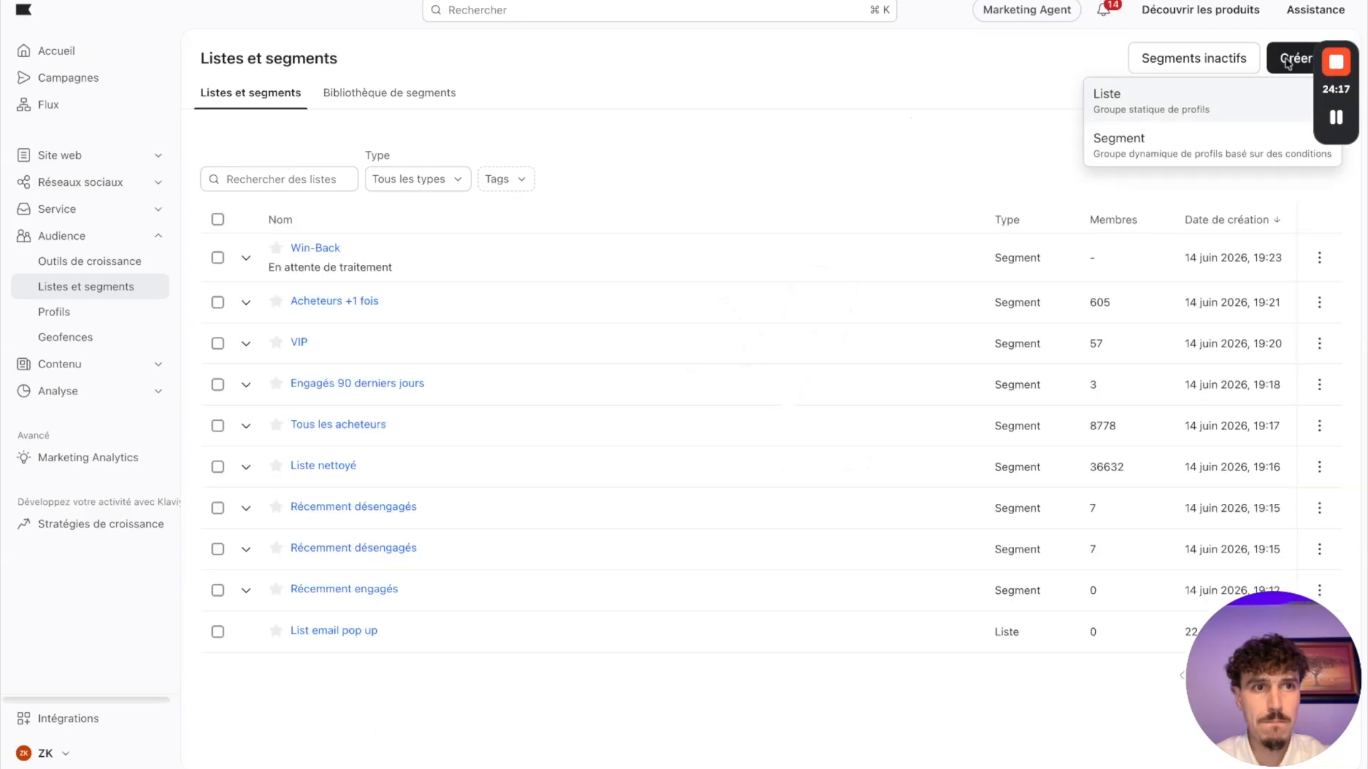
left_click(1129, 139)
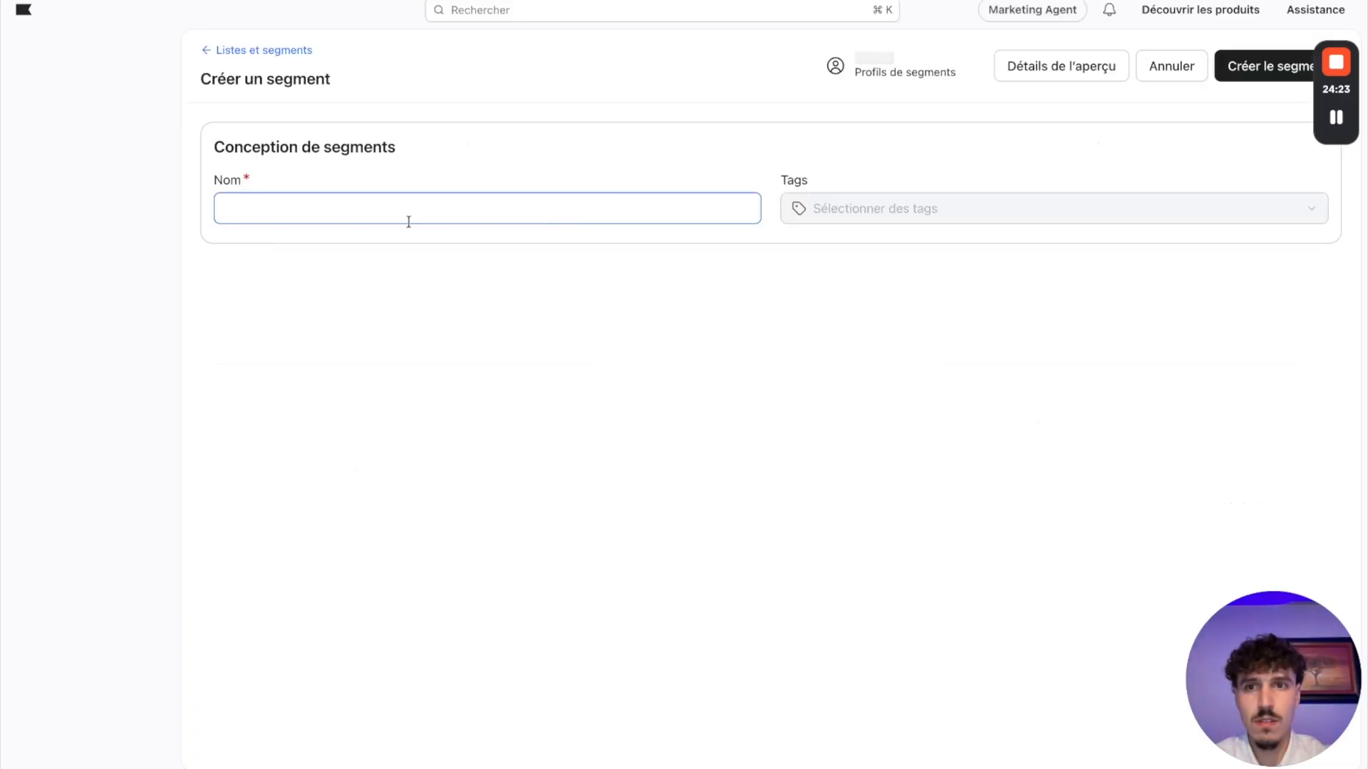
key("ctrl+Tab")
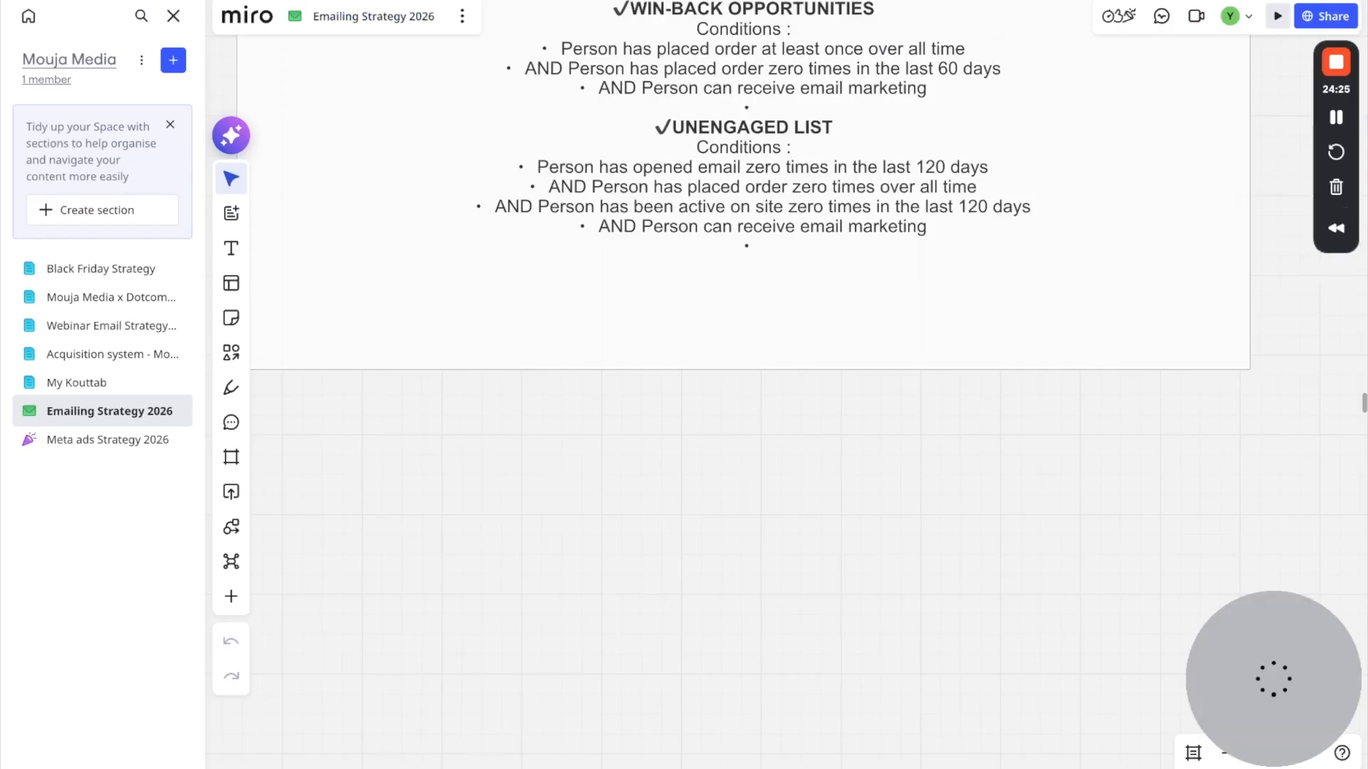
key("ctrl+shift+Tab")
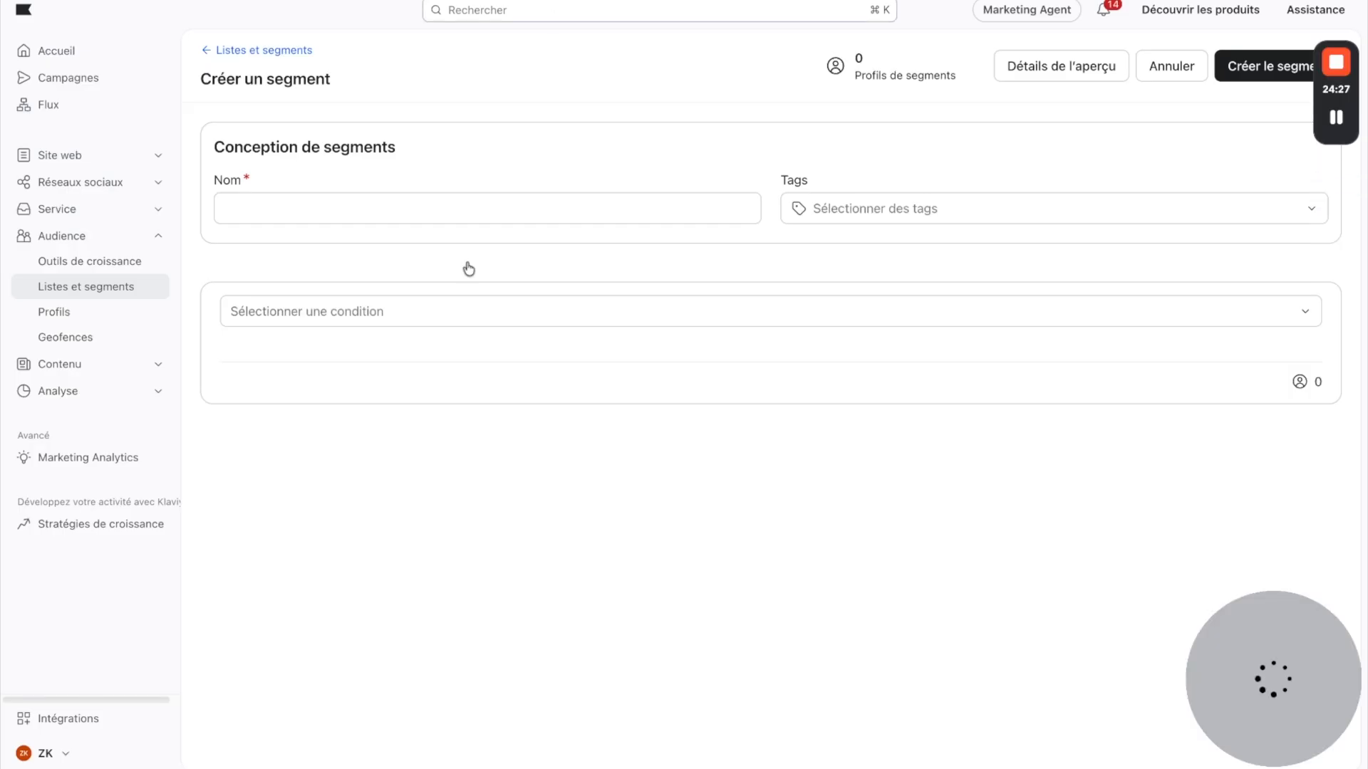
left_click(302, 216)
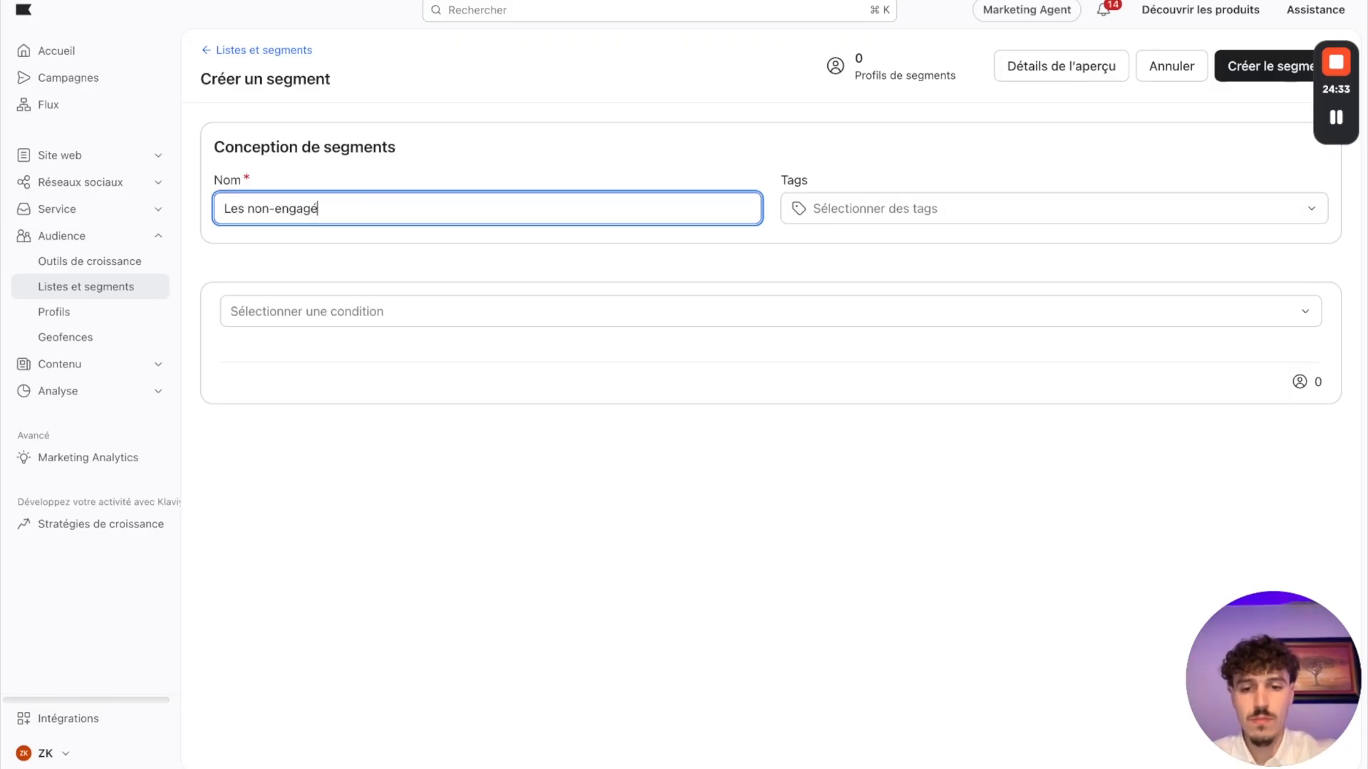
left_click(473, 533)
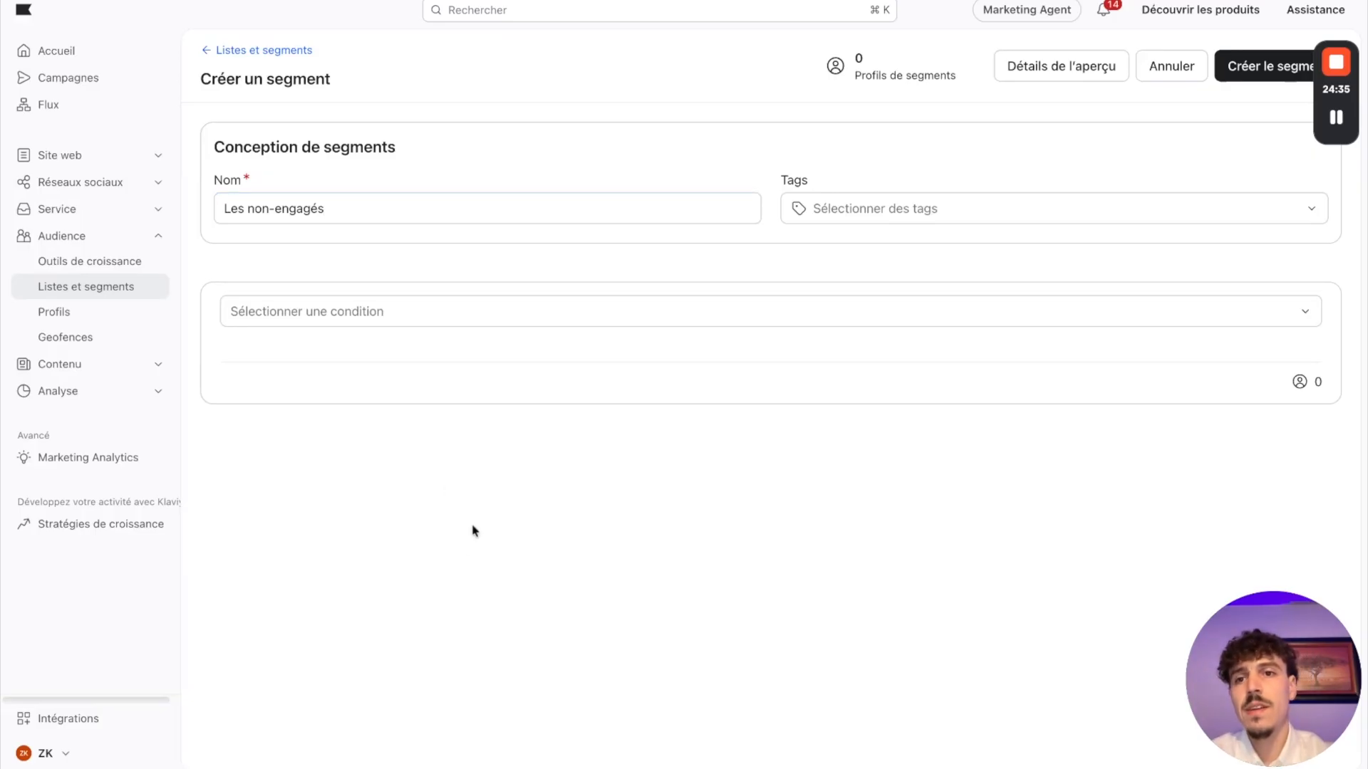
Step: Make the first condition peut recevoir marketing par e-mail, and add an ET condition block below it
left_click(380, 315)
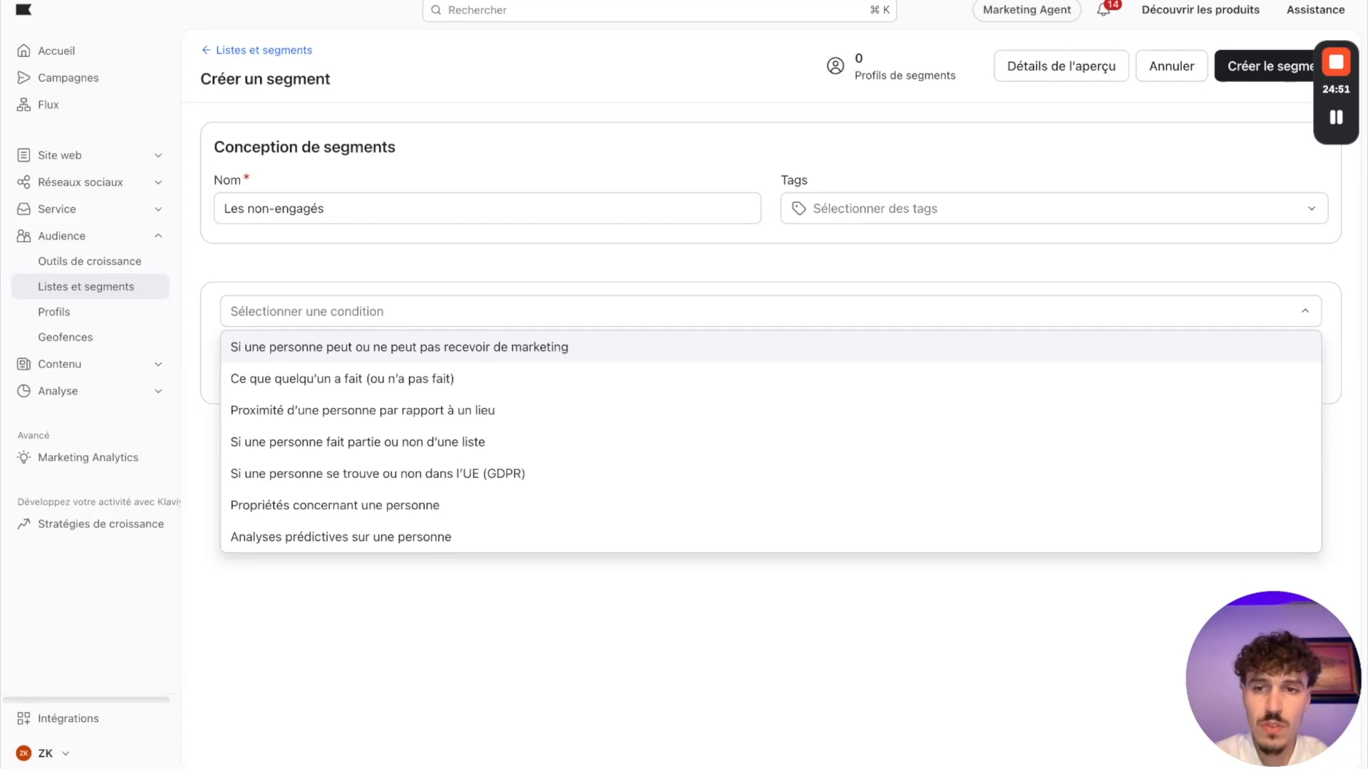
left_click(270, 349)
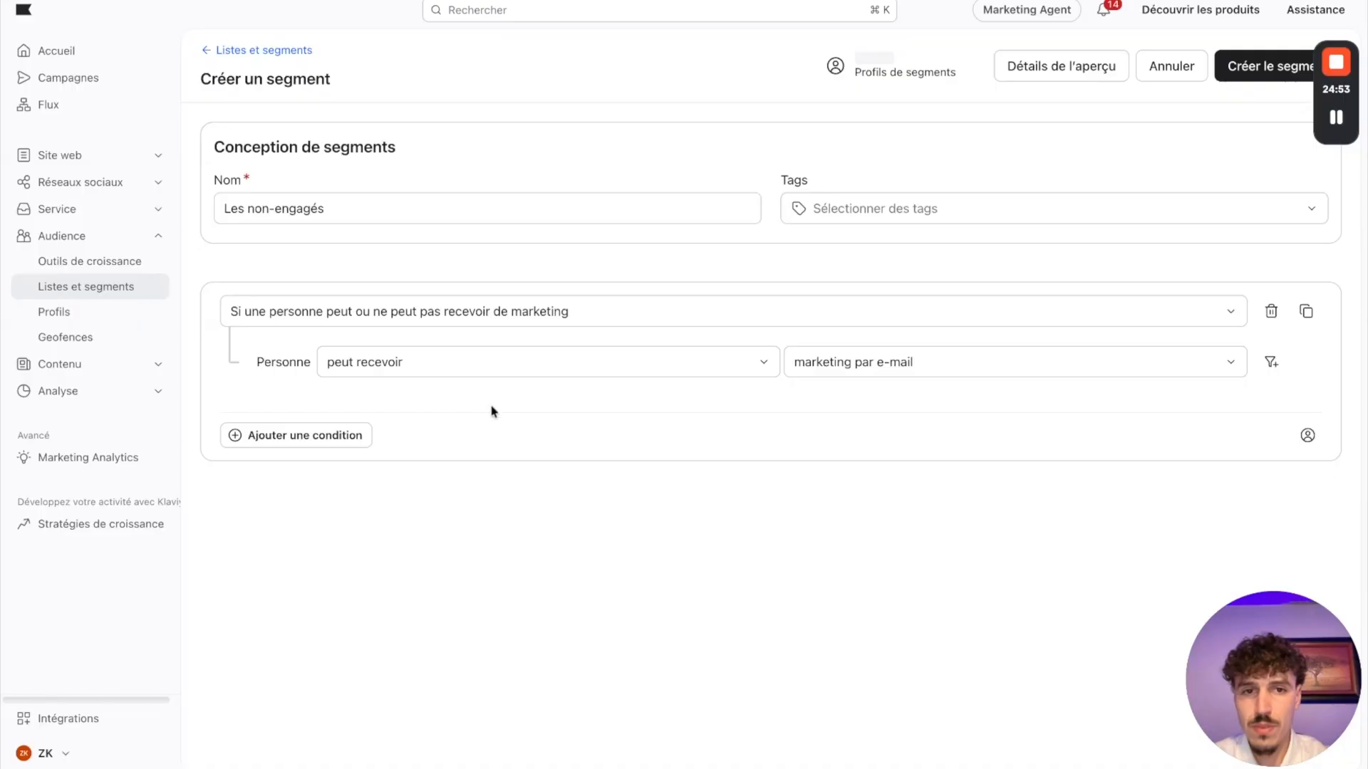
left_click(282, 436)
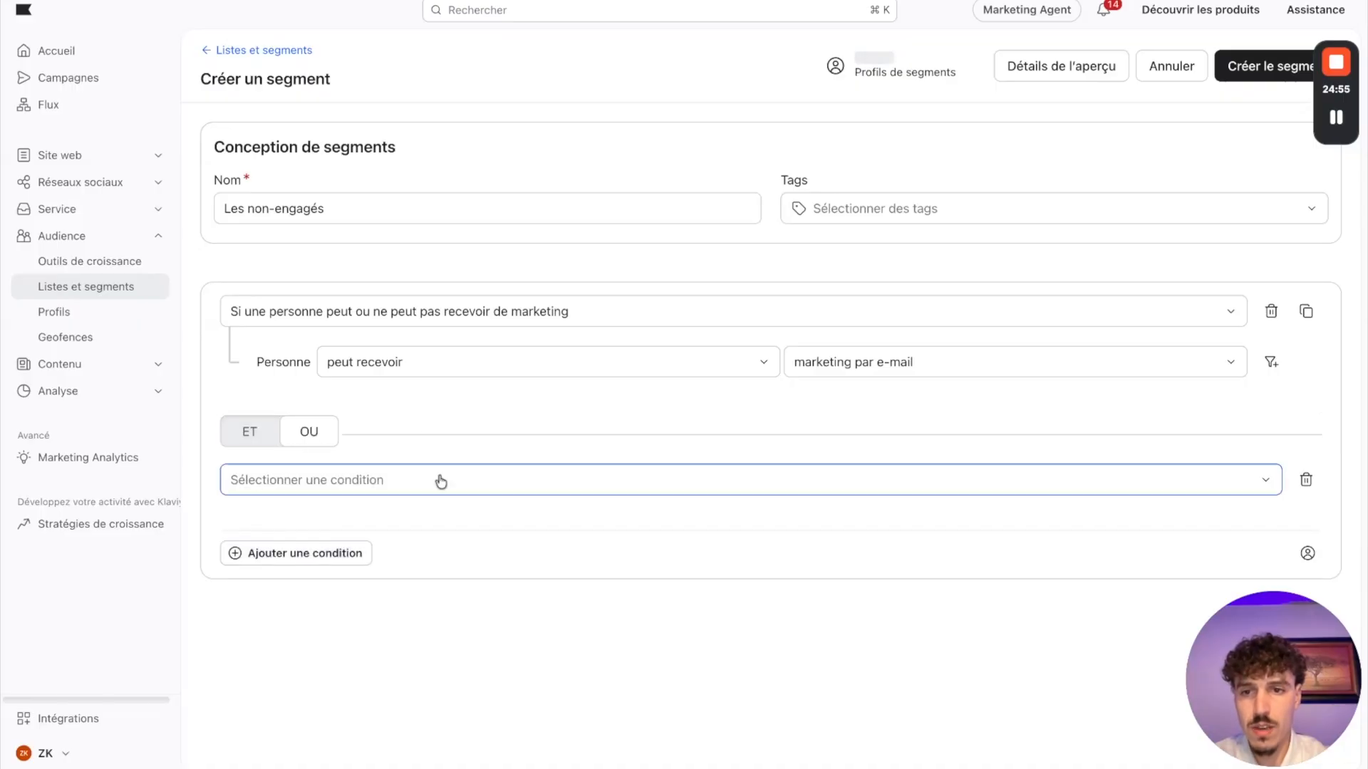
left_click(249, 437)
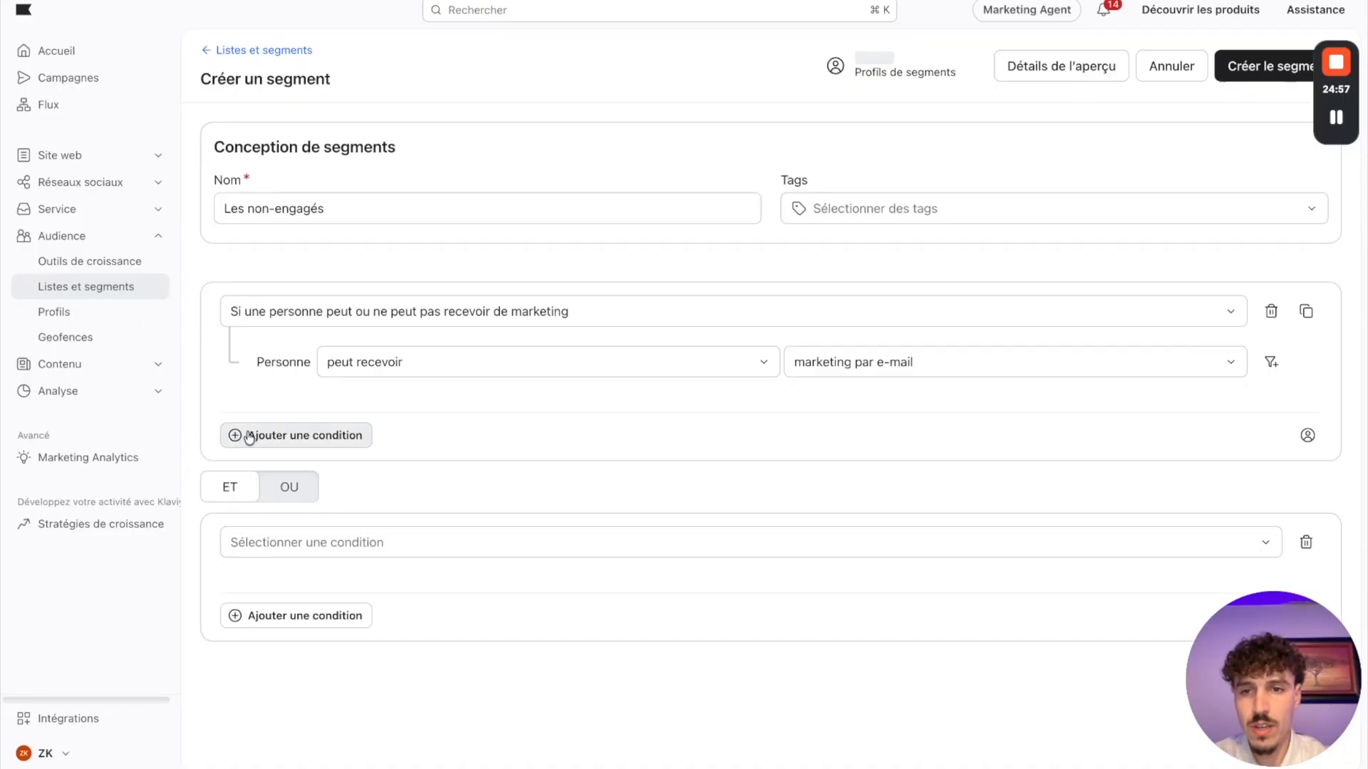
Step: Set the second condition to Shopify's Commande Passée event, zéro fois, depuis toujours
left_click(362, 548)
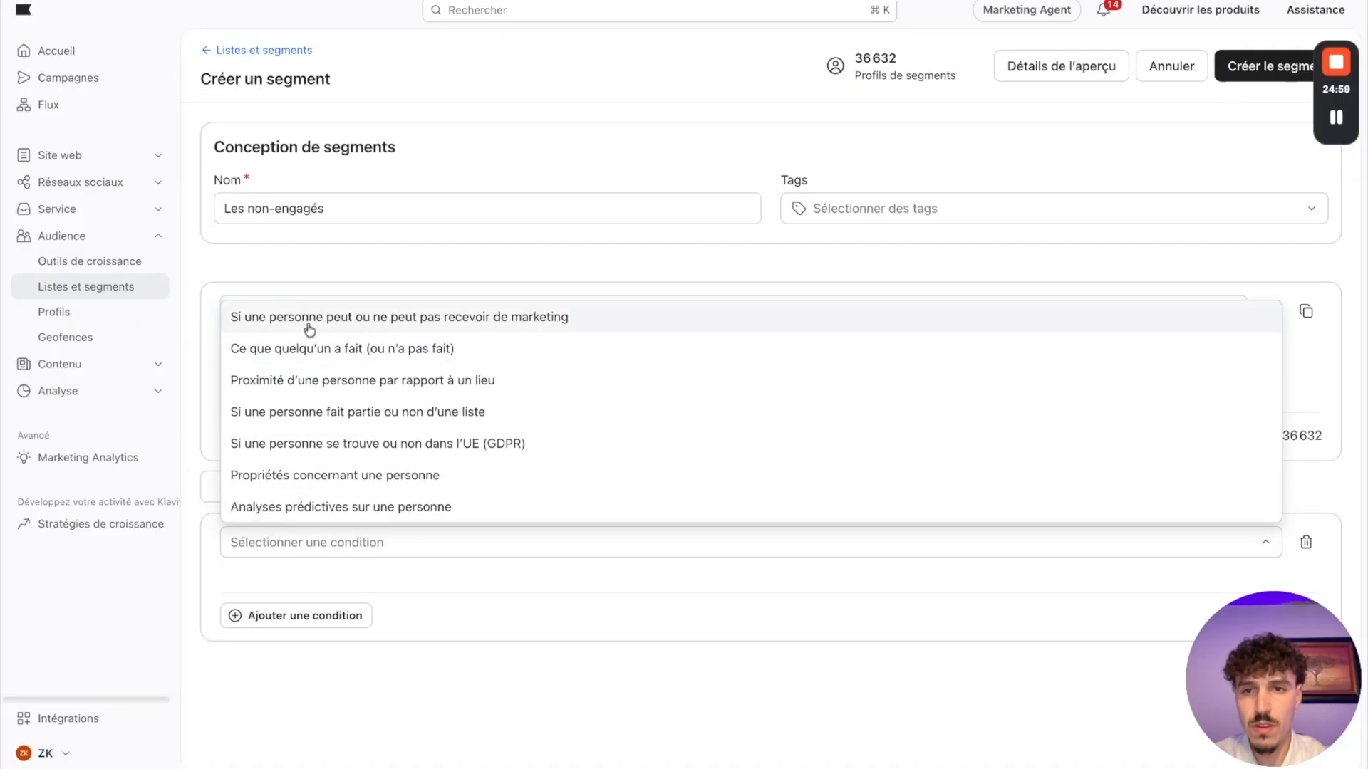
left_click(310, 360)
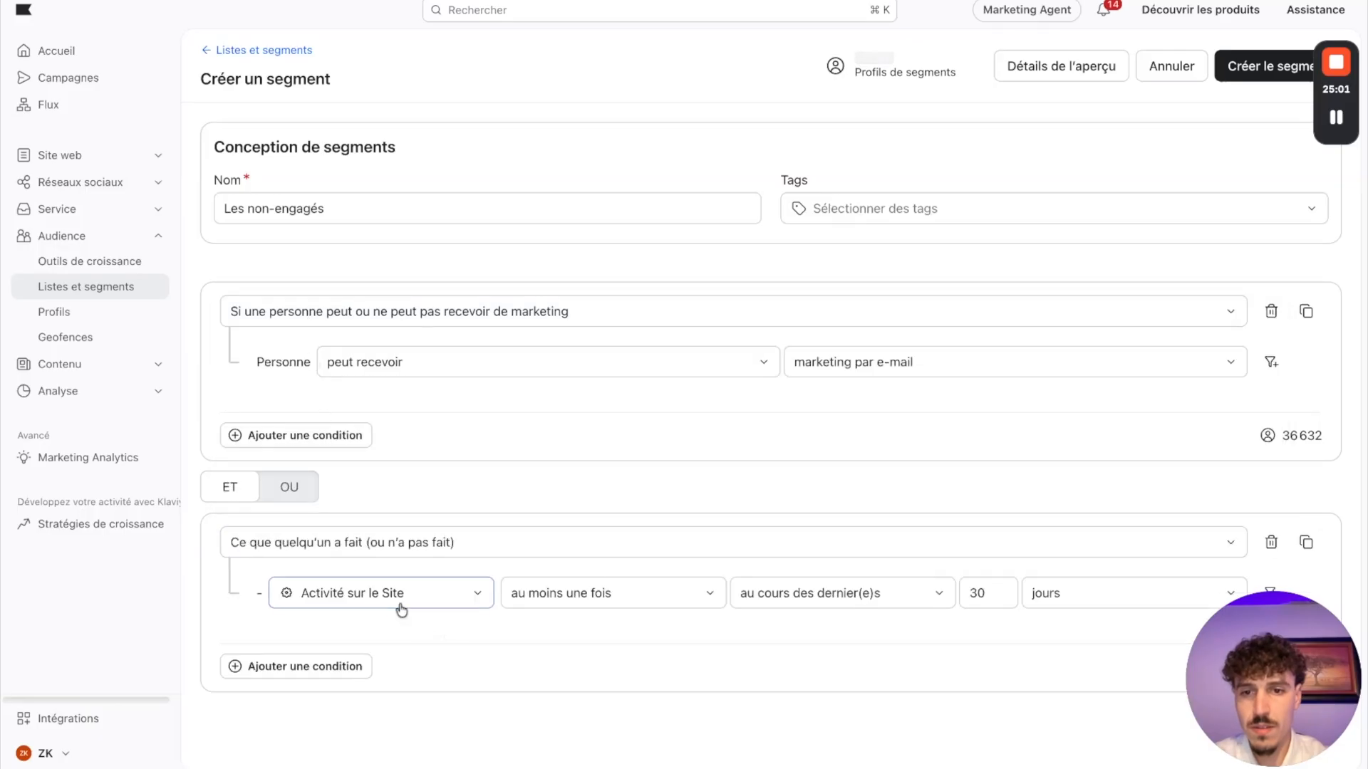
left_click(400, 609)
type("pass")
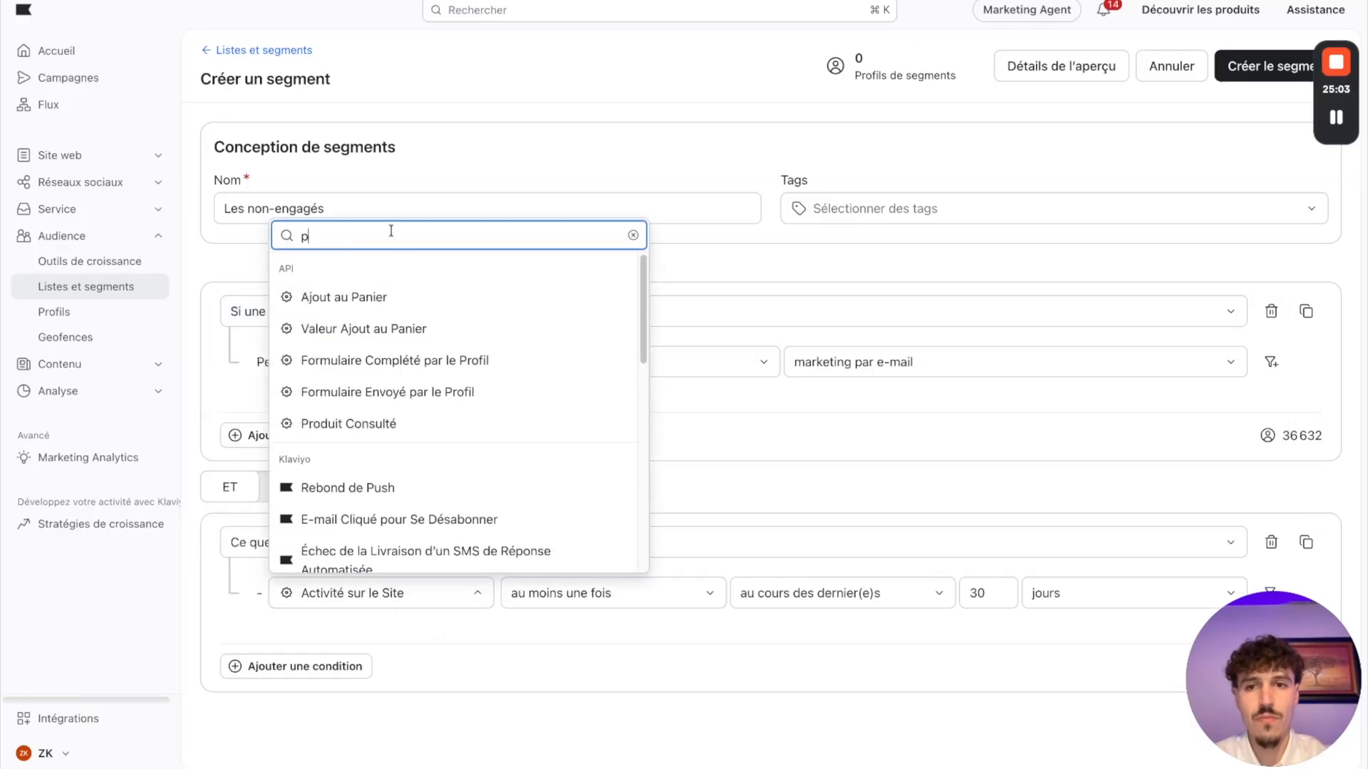
left_click(419, 298)
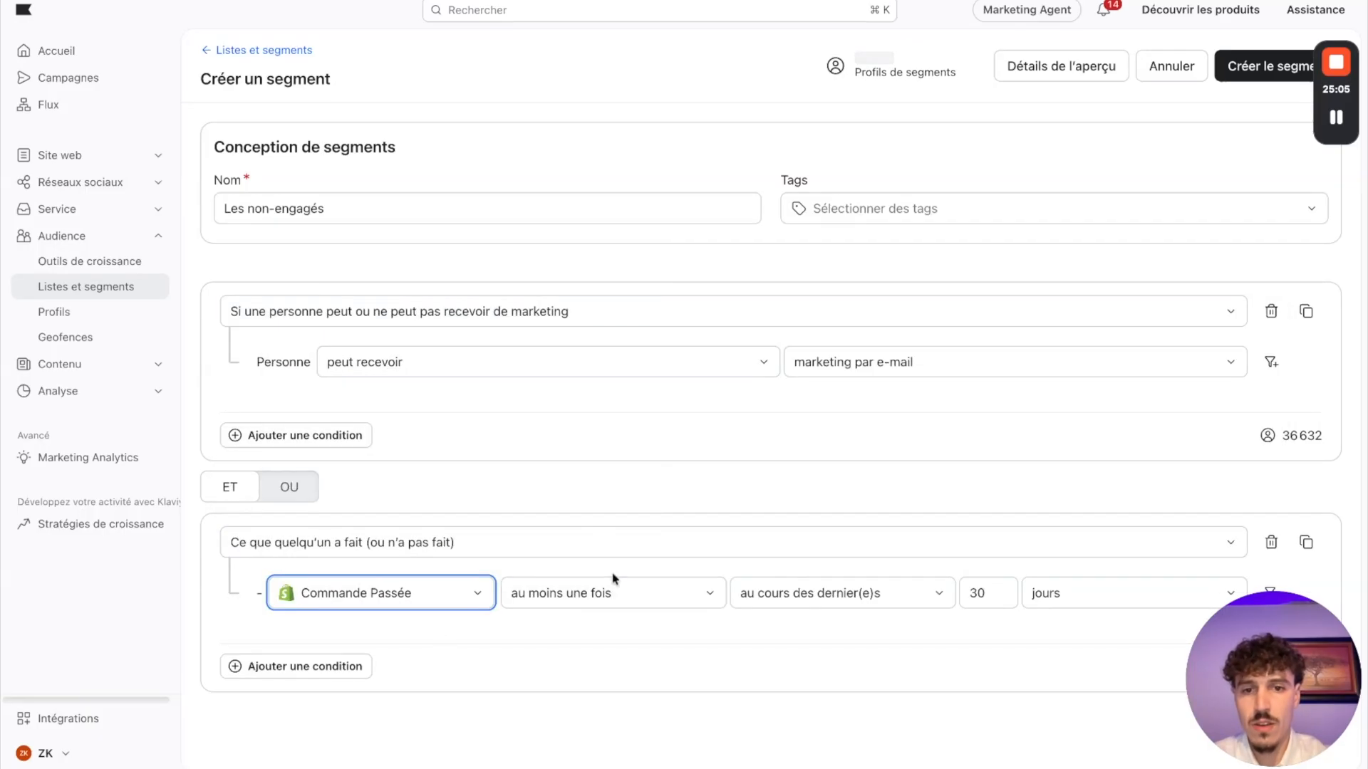
left_click(610, 594)
left_click(564, 368)
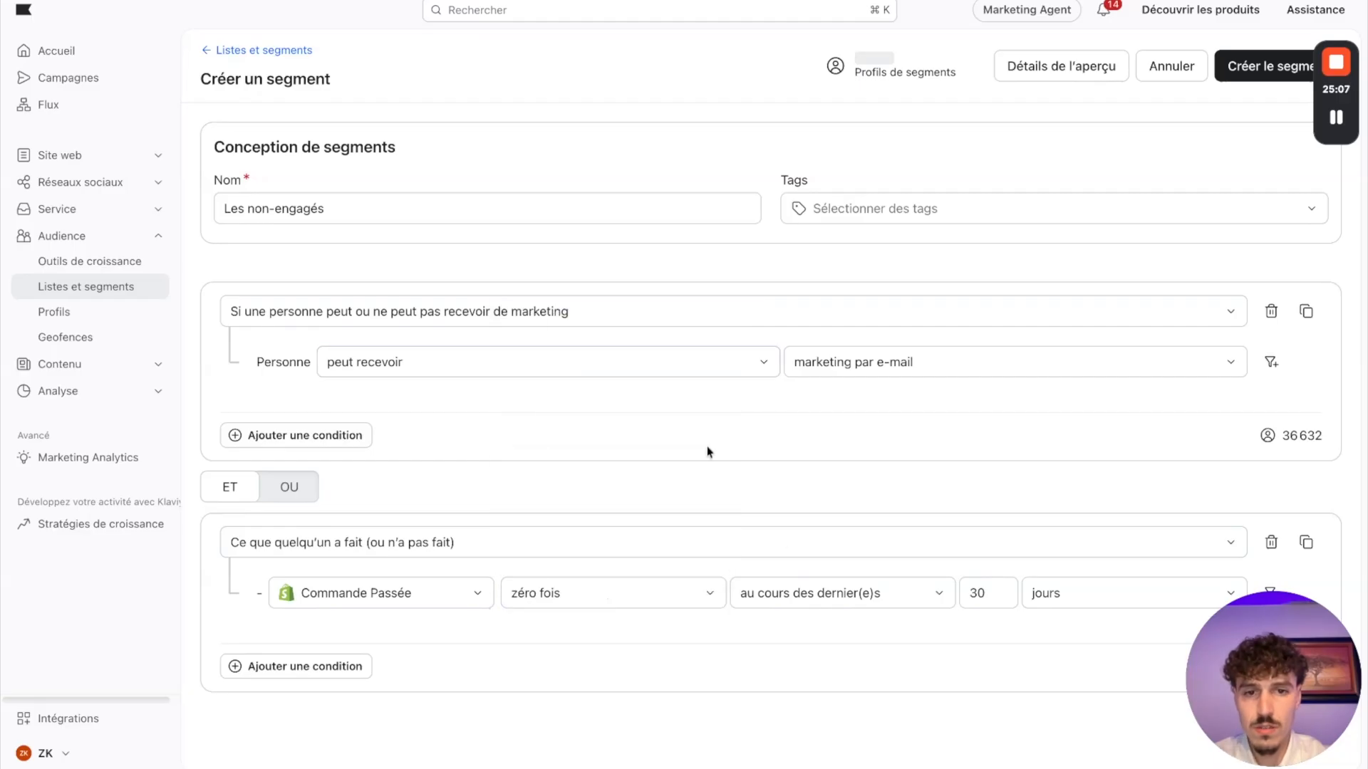
left_click(802, 600)
left_click(785, 558)
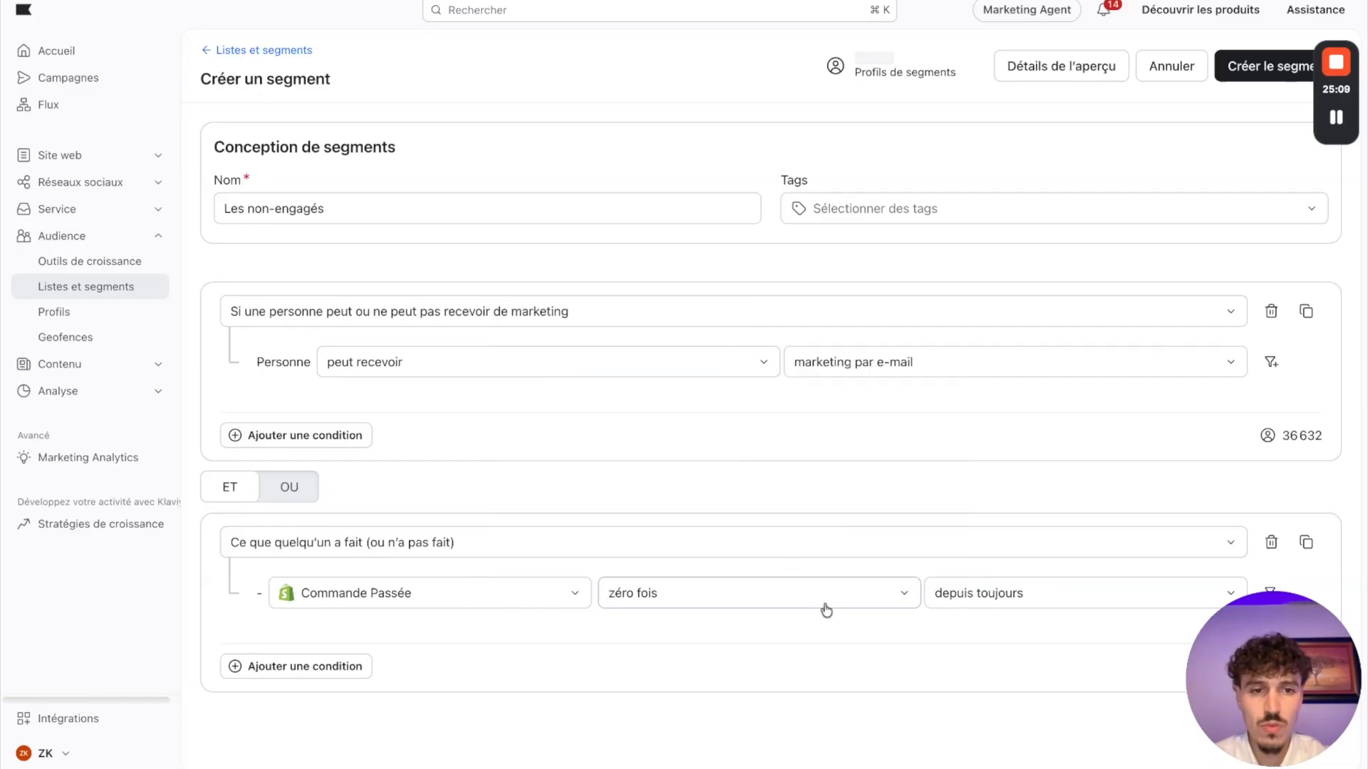
Step: Add a third ET condition on what someone has done, using the Klaviyo event E-mail Ouvert
left_click(265, 667)
left_click(248, 602)
left_click(345, 668)
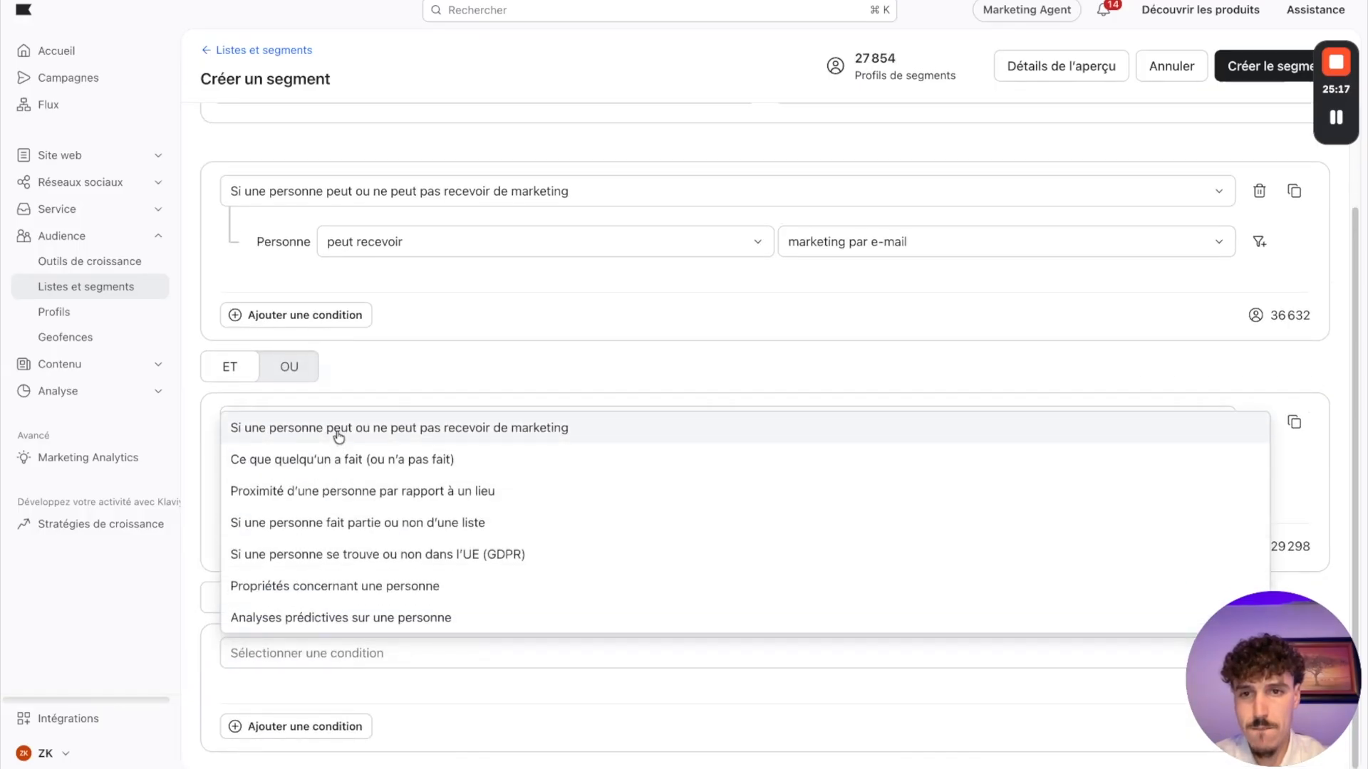
left_click(334, 462)
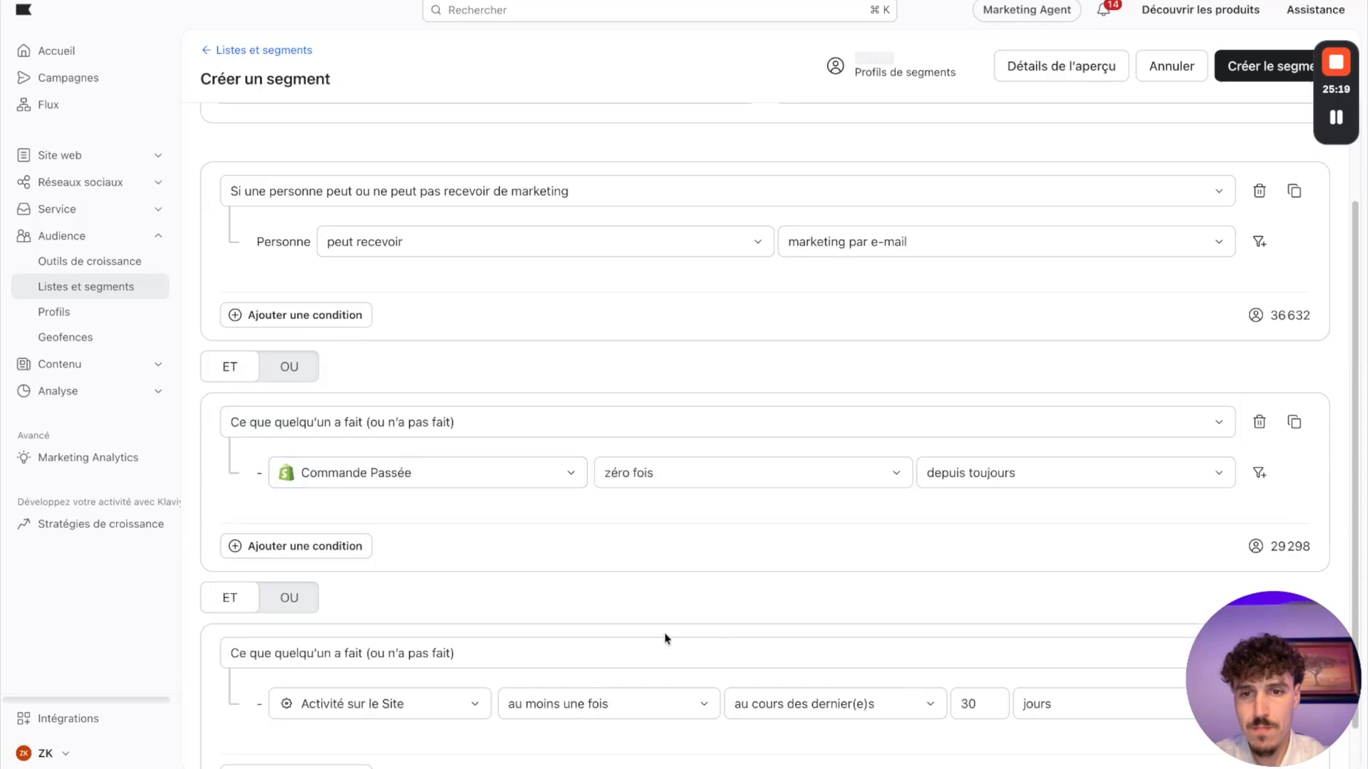
scroll(666, 639, "down", 1)
left_click(359, 661)
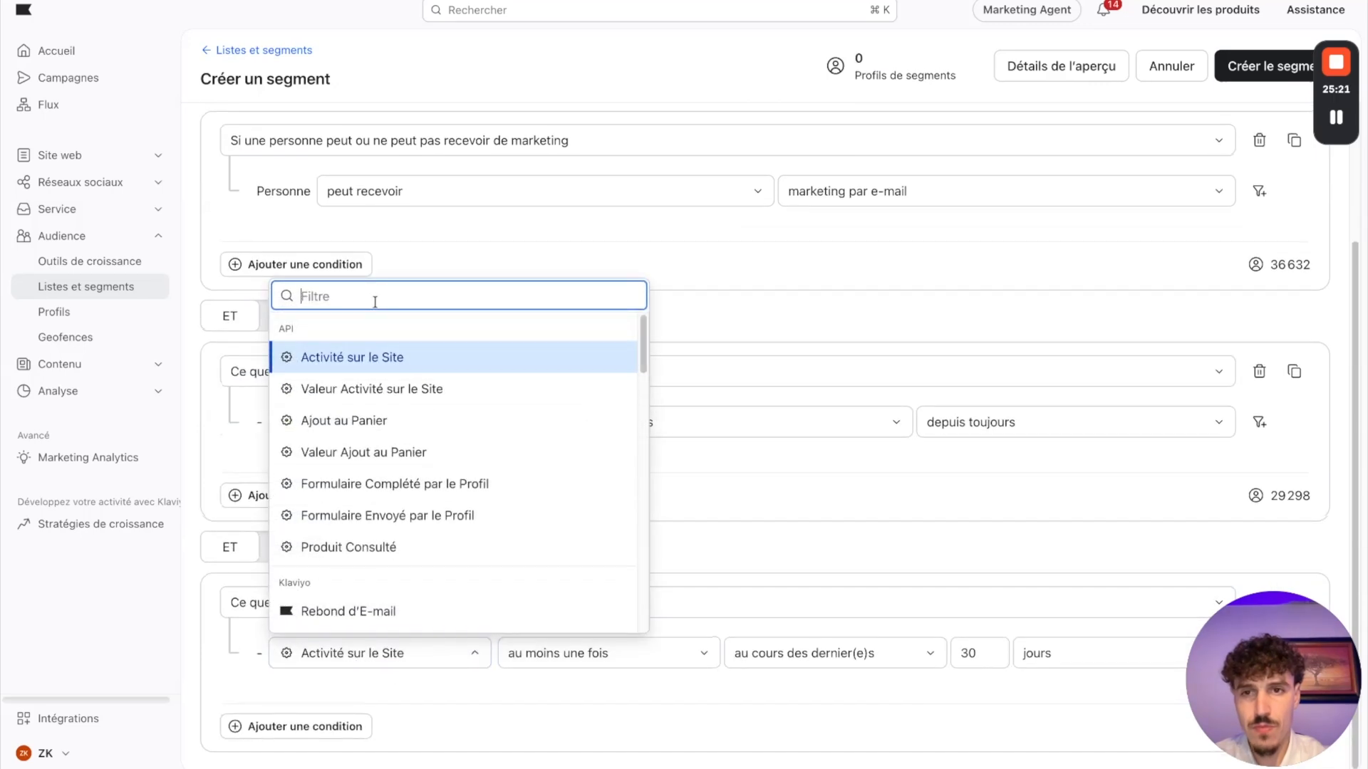
type("ouver")
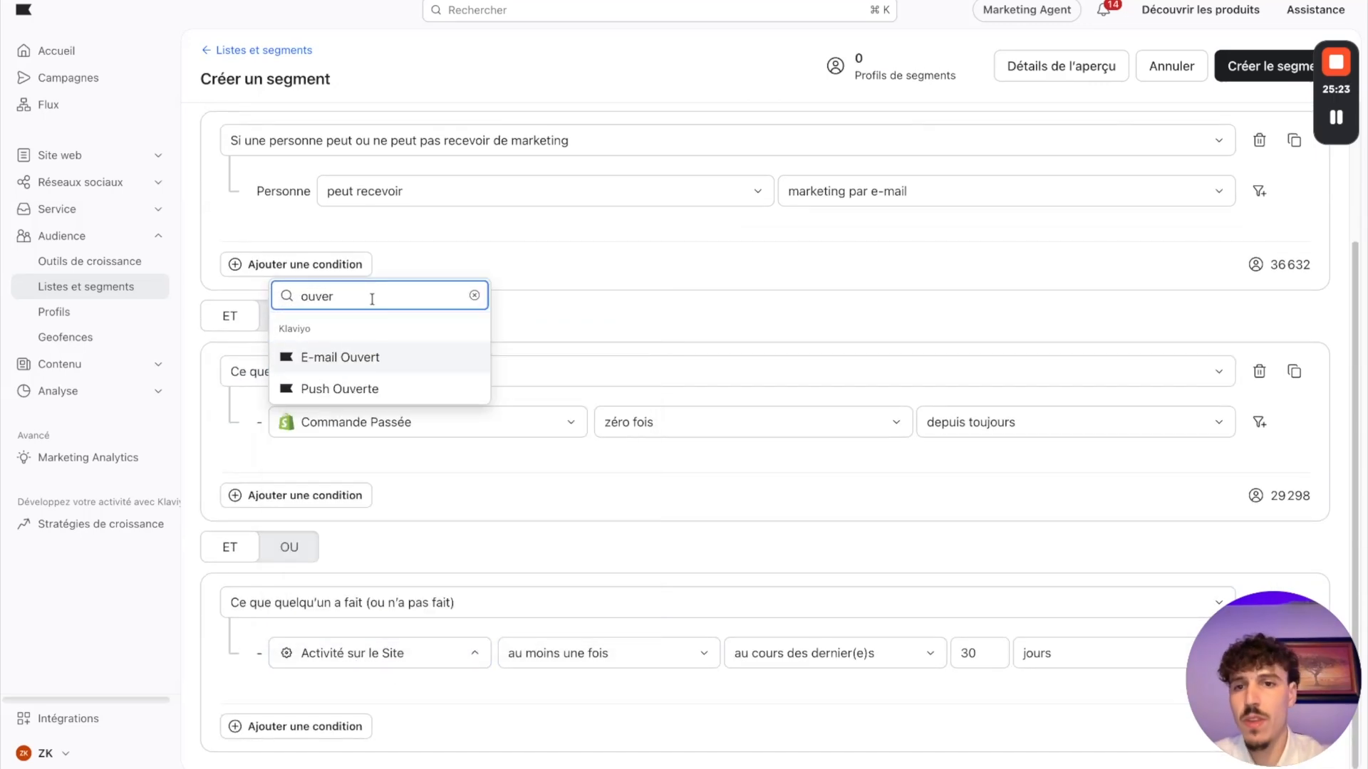
left_click(353, 360)
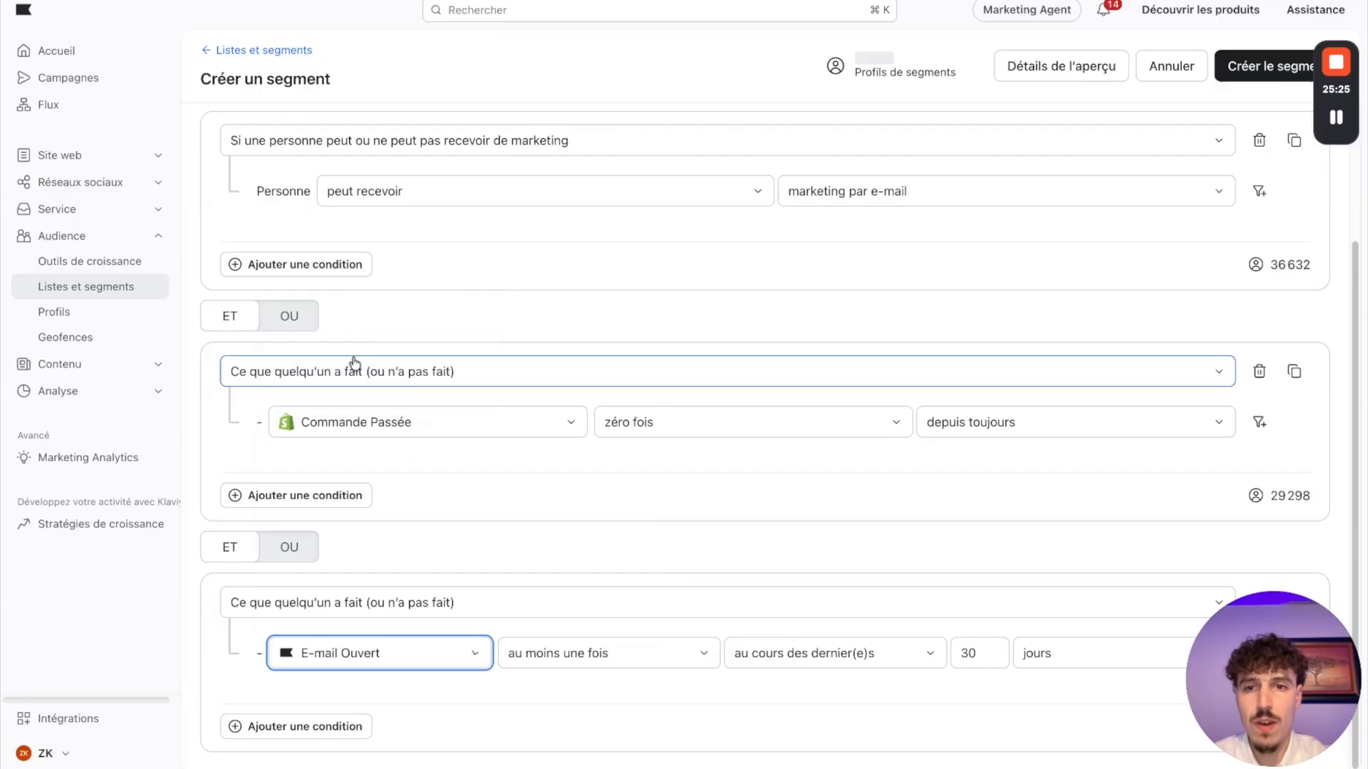
Step: Set the E-mail Ouvert condition to zéro fois over the last 120 jours, checking the period on the Miro board
left_click(616, 654)
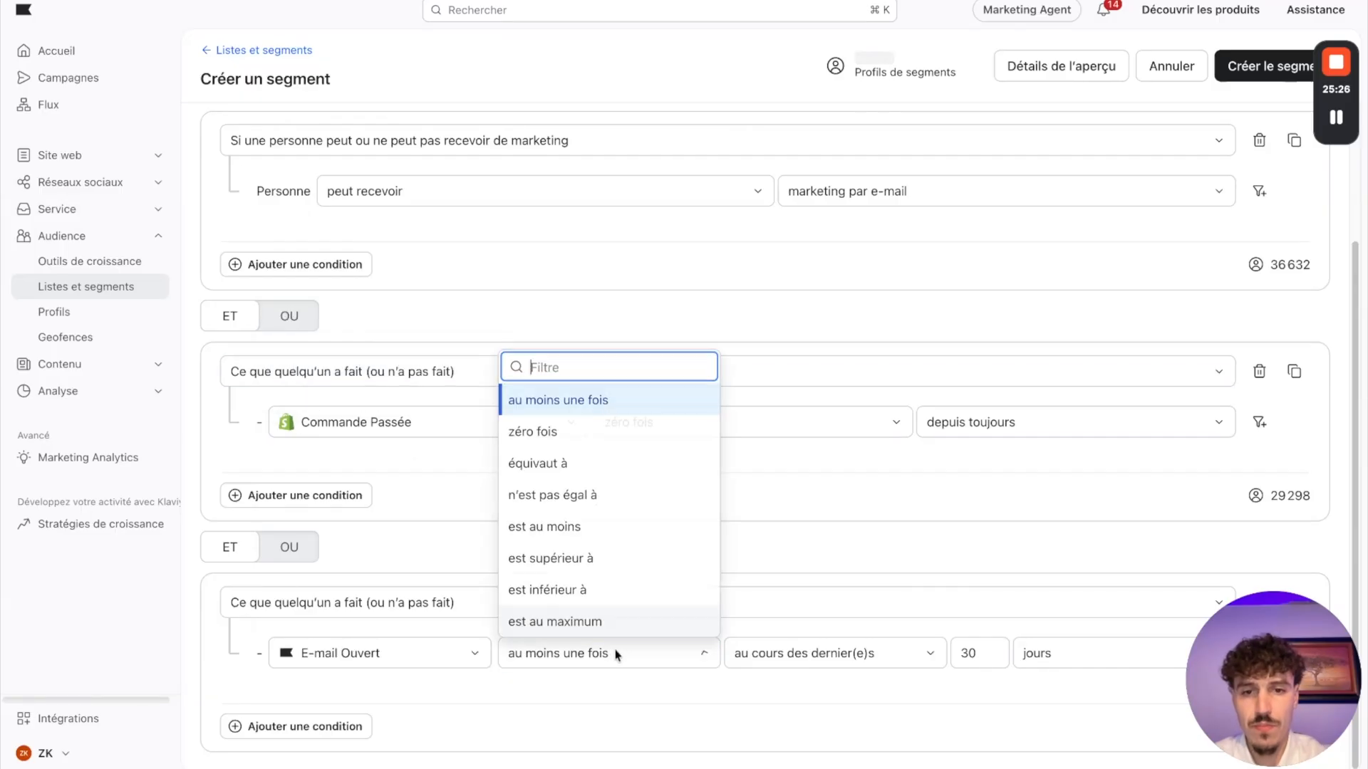
left_click(563, 430)
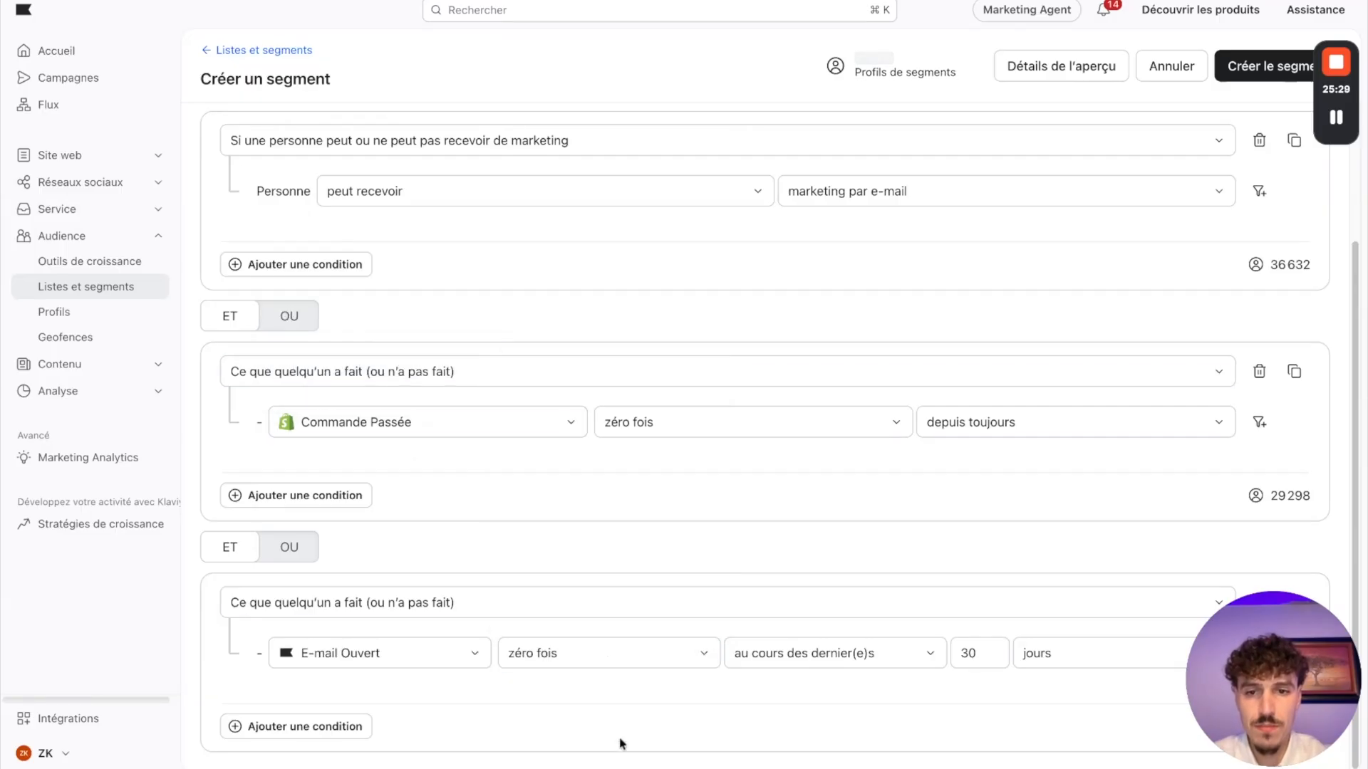
left_click(788, 1)
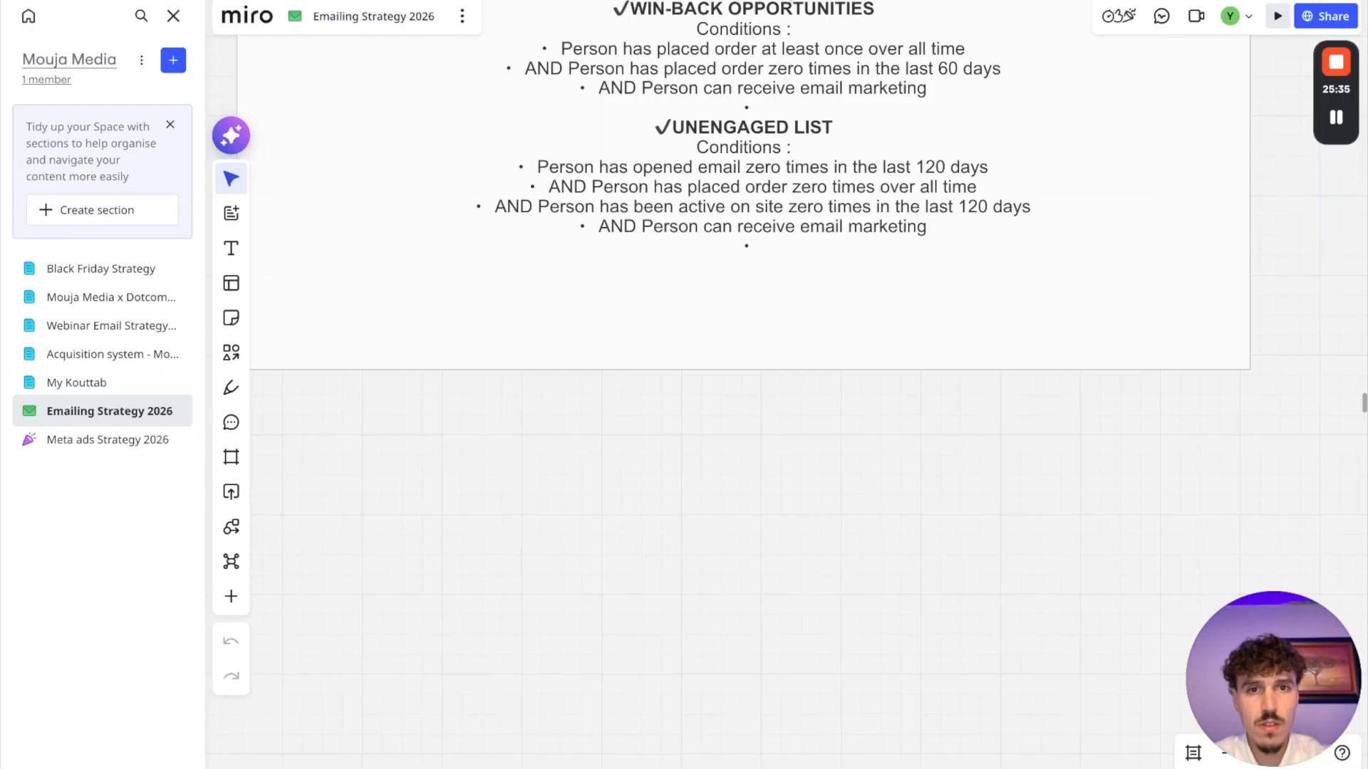
left_click(607, 2)
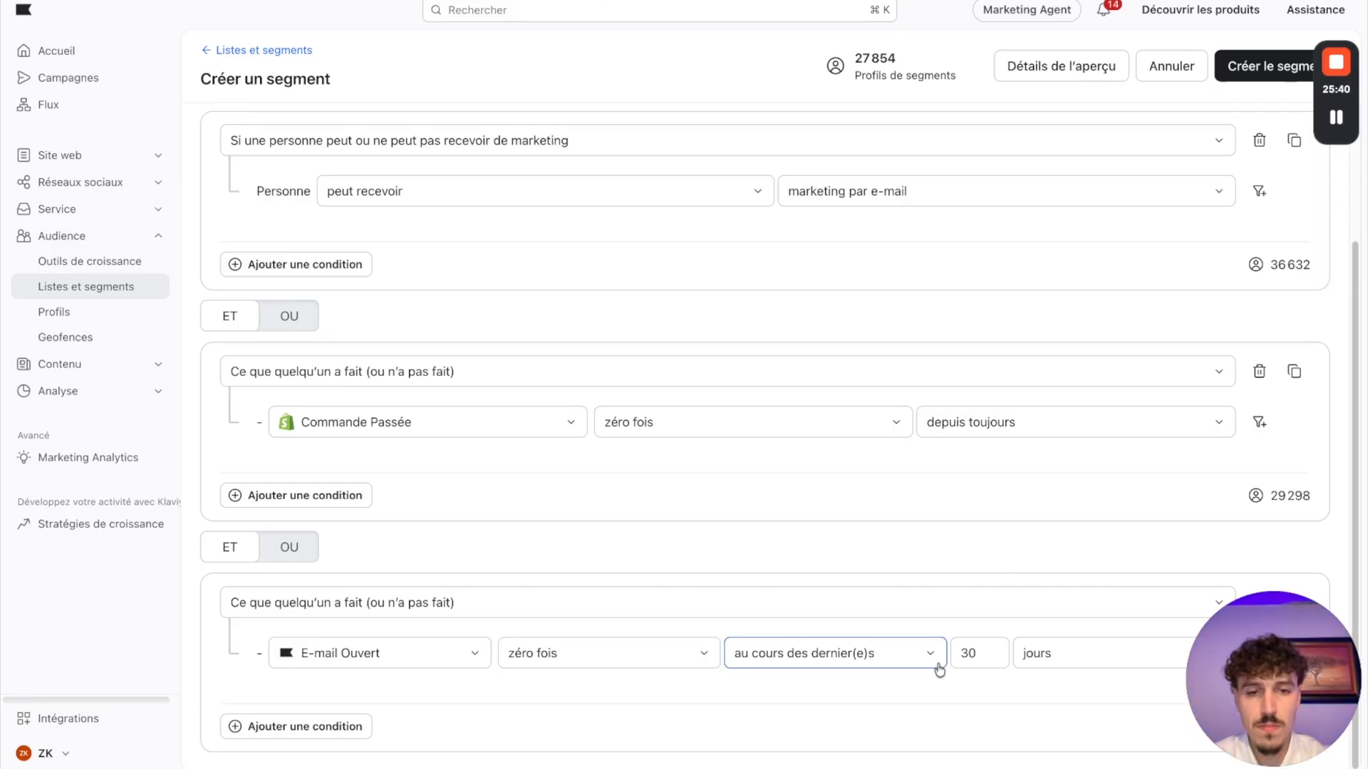
double_click(977, 652)
type("120")
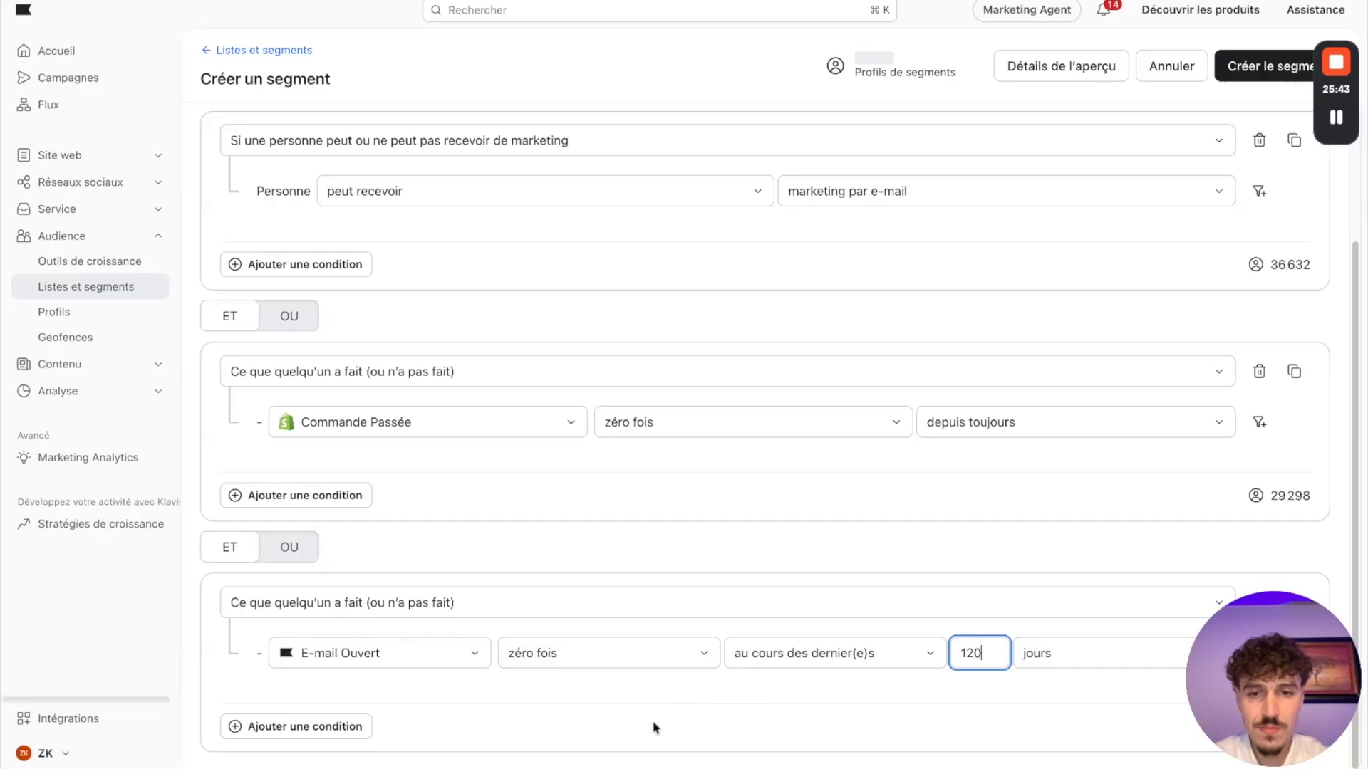
left_click(597, 728)
Step: Add a fourth ET condition block of the type Ce que quelqu'un a fait (ou n'a pas fait)
scroll(646, 537, "up", 1)
scroll(646, 537, "down", 2)
left_click(249, 726)
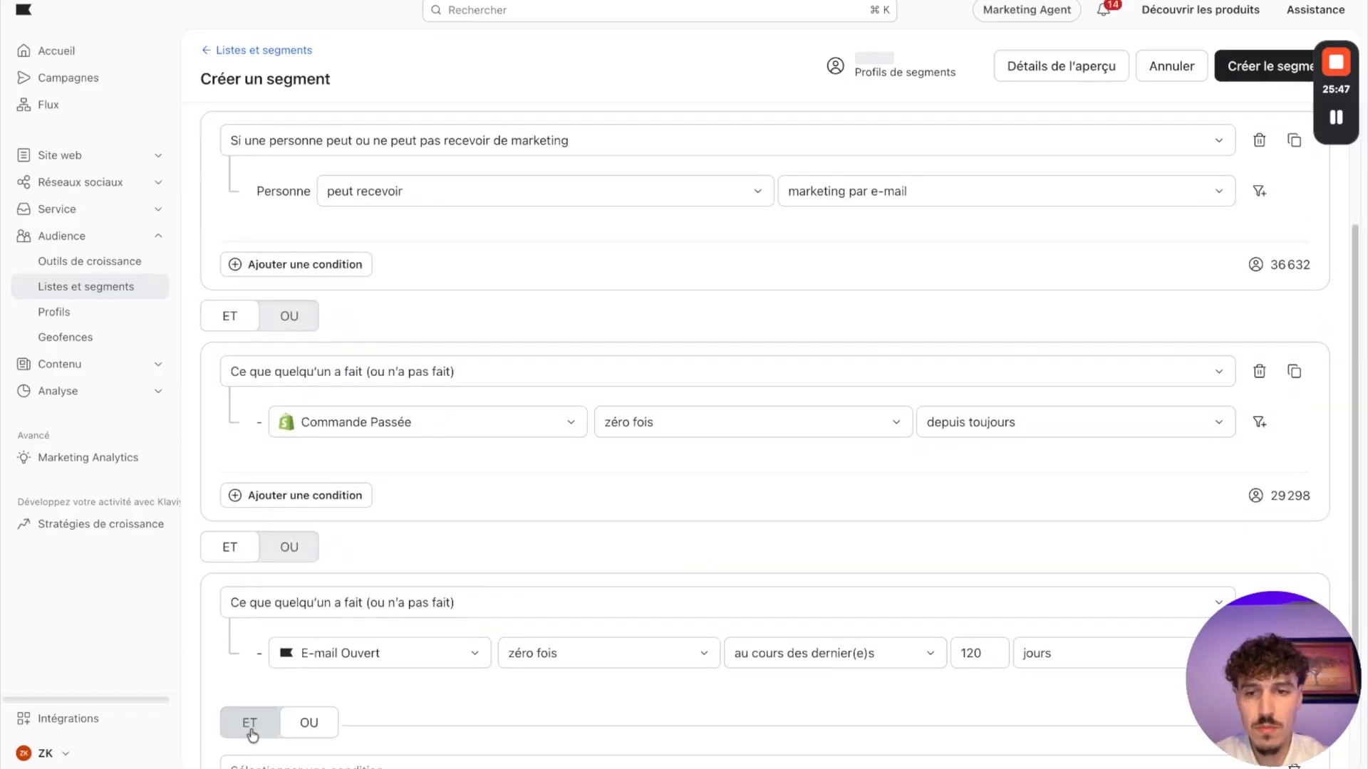
scroll(256, 641, "down", 3)
scroll(258, 611, "down", 2)
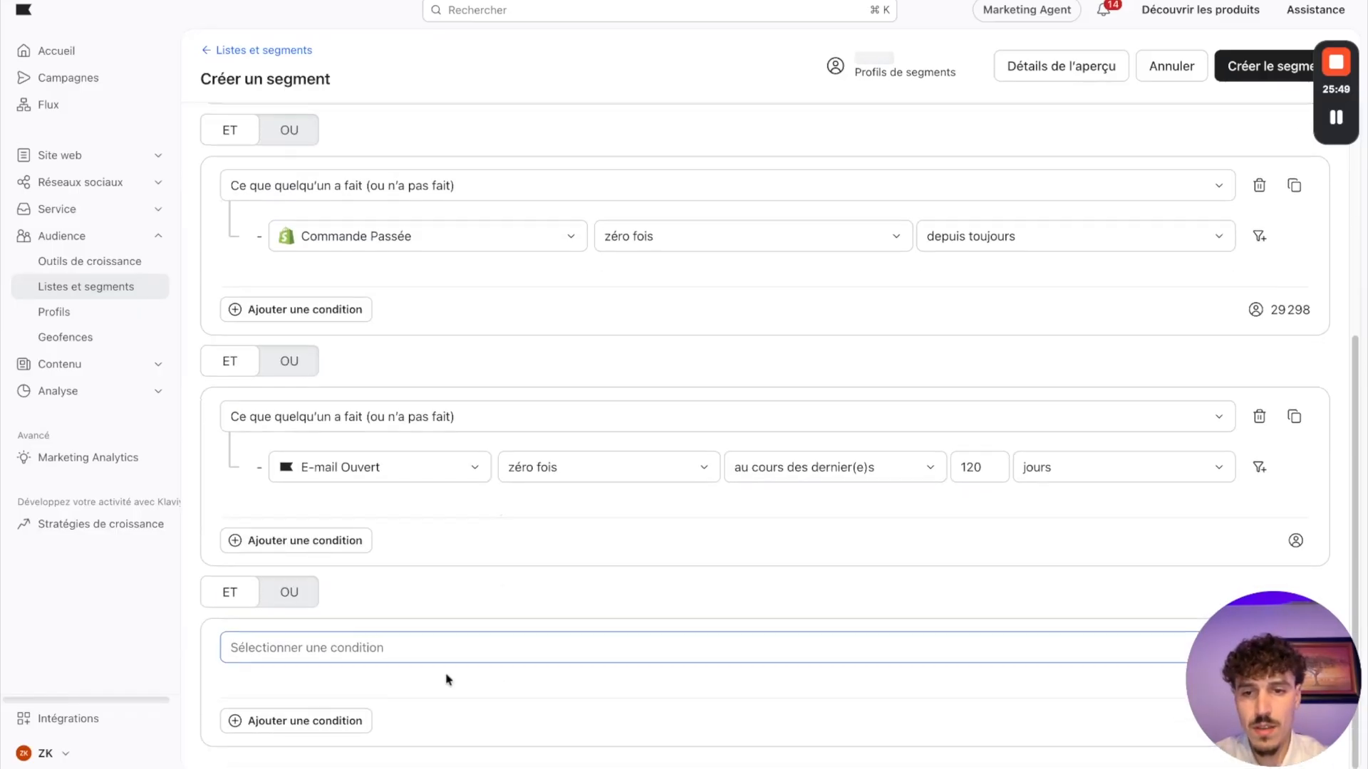
left_click(303, 655)
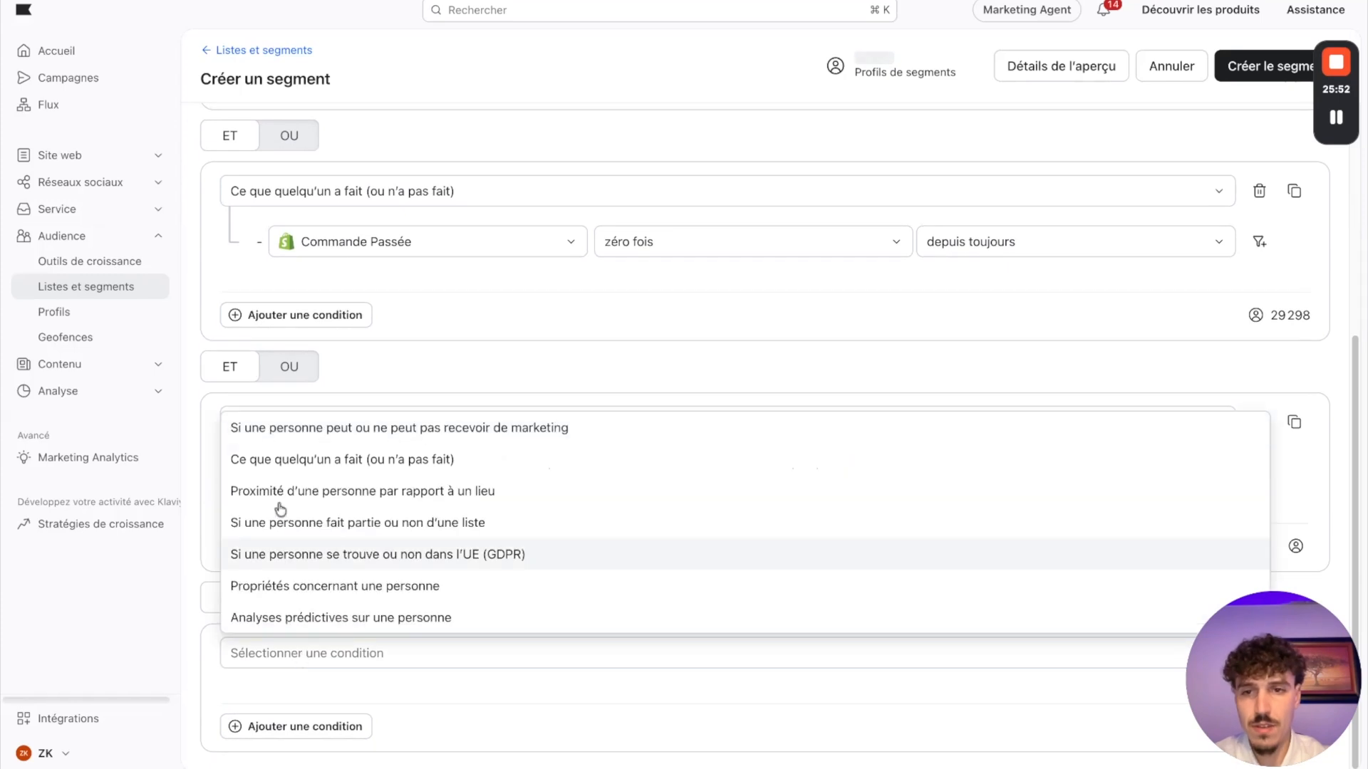
left_click(282, 459)
scroll(370, 613, "down", 2)
Step: Set the fourth condition to the Activité sur le Site event, zéro fois, over the last 120 jours
left_click(321, 664)
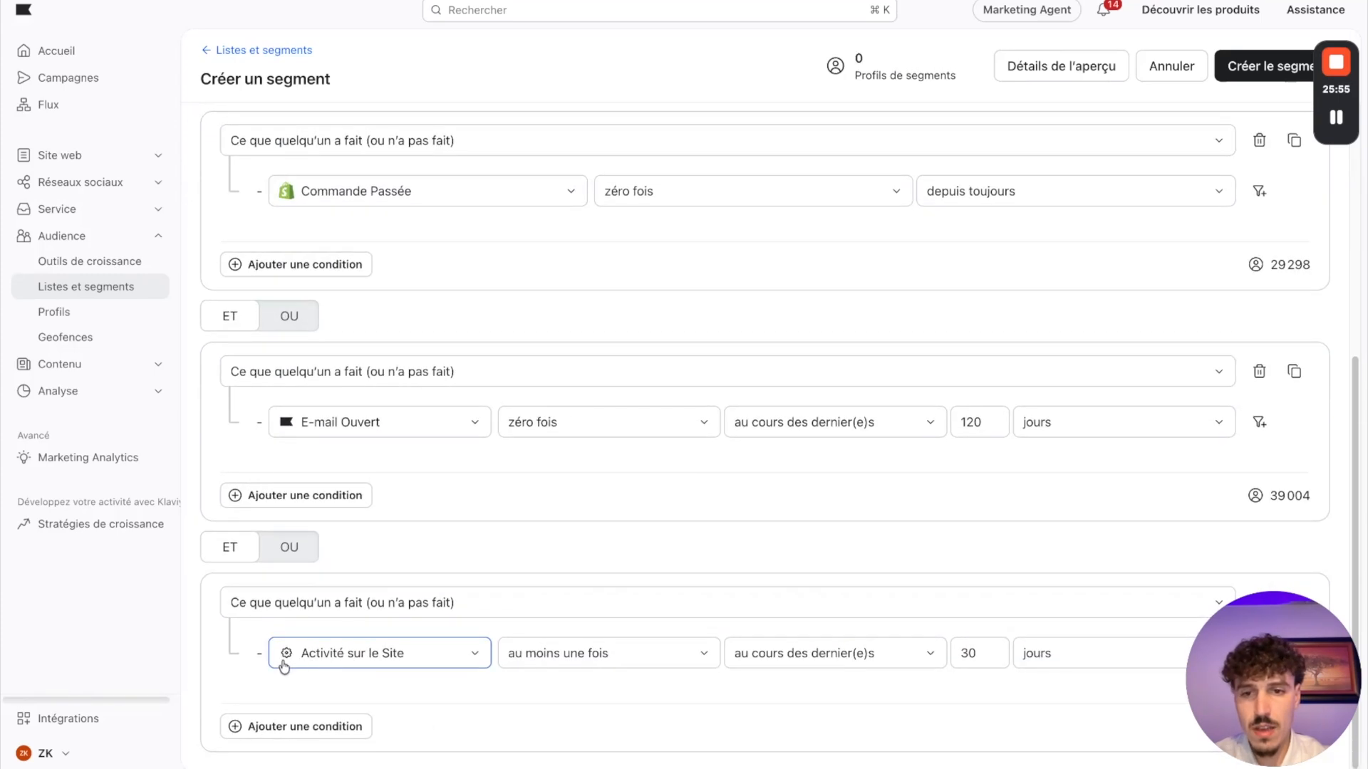
left_click(356, 666)
left_click(394, 682)
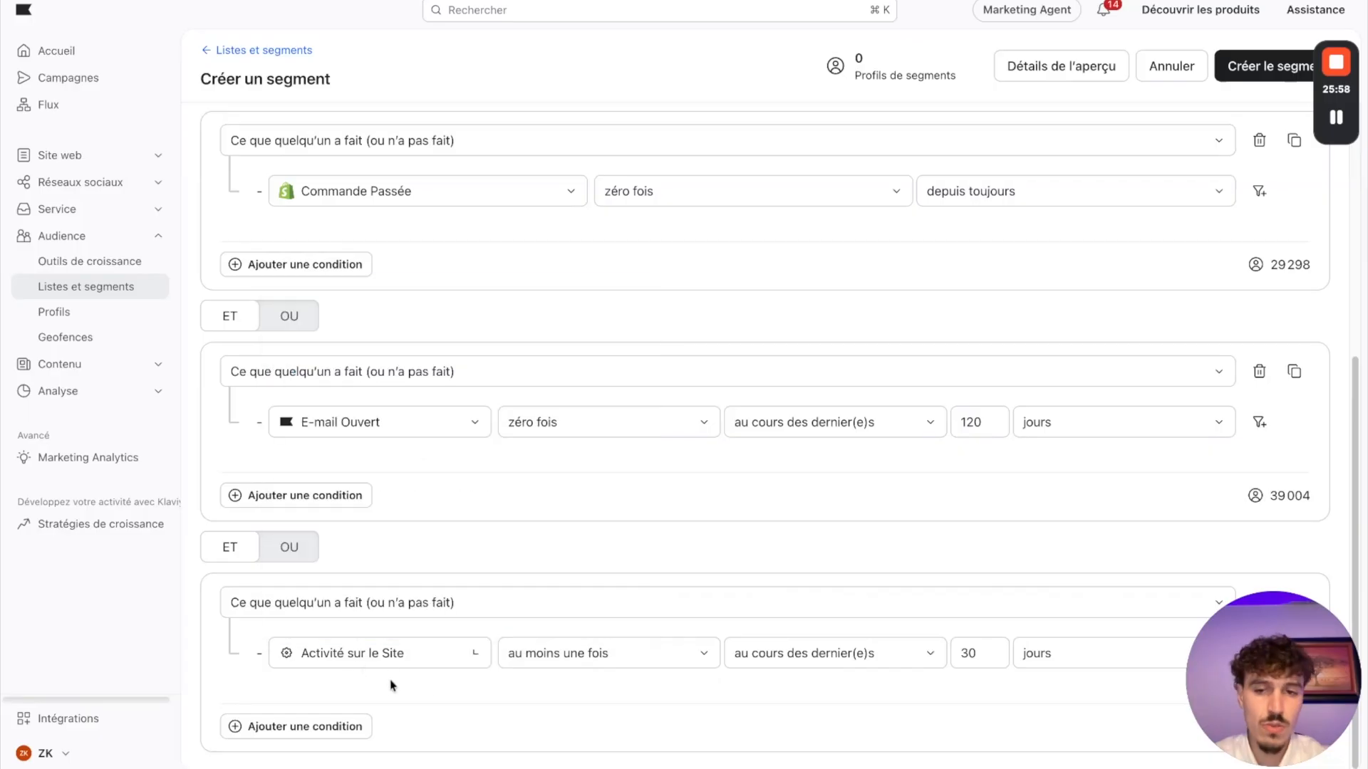
left_click(580, 666)
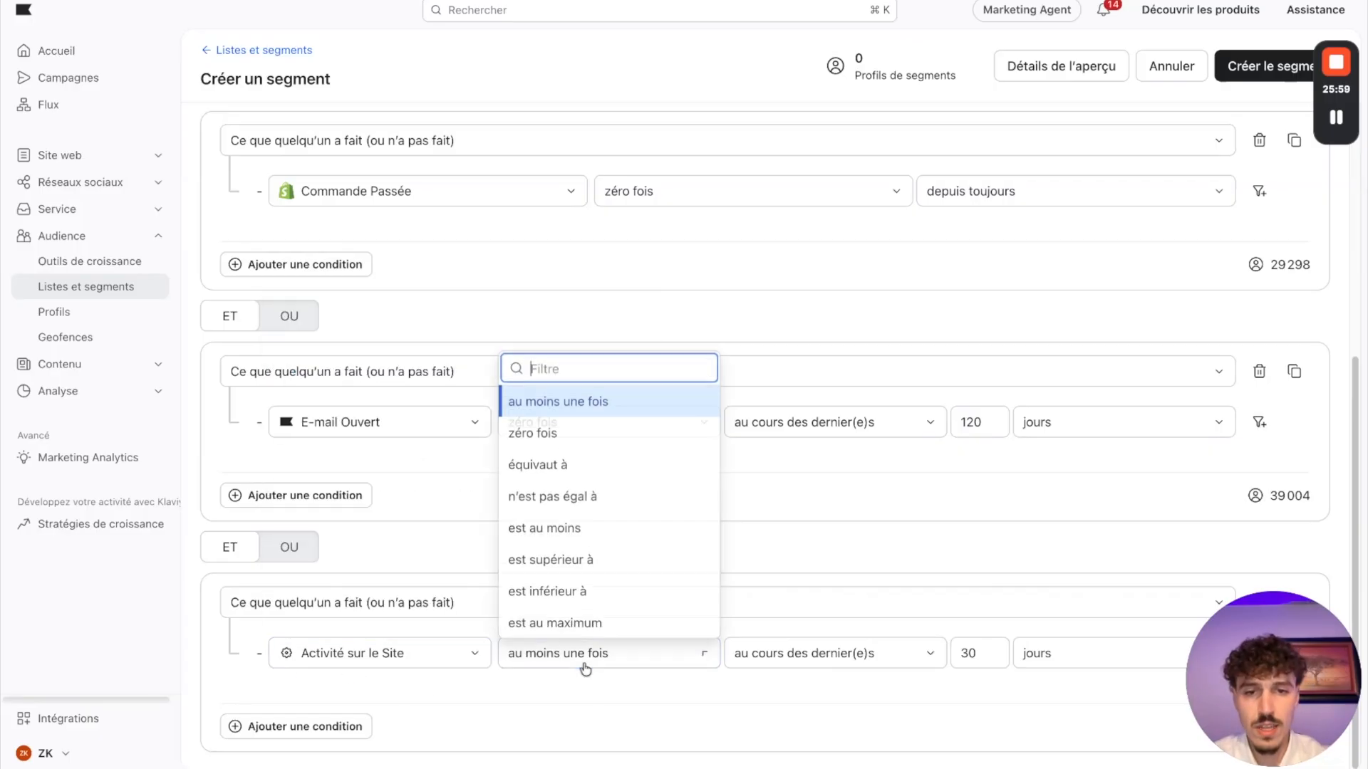
left_click(550, 430)
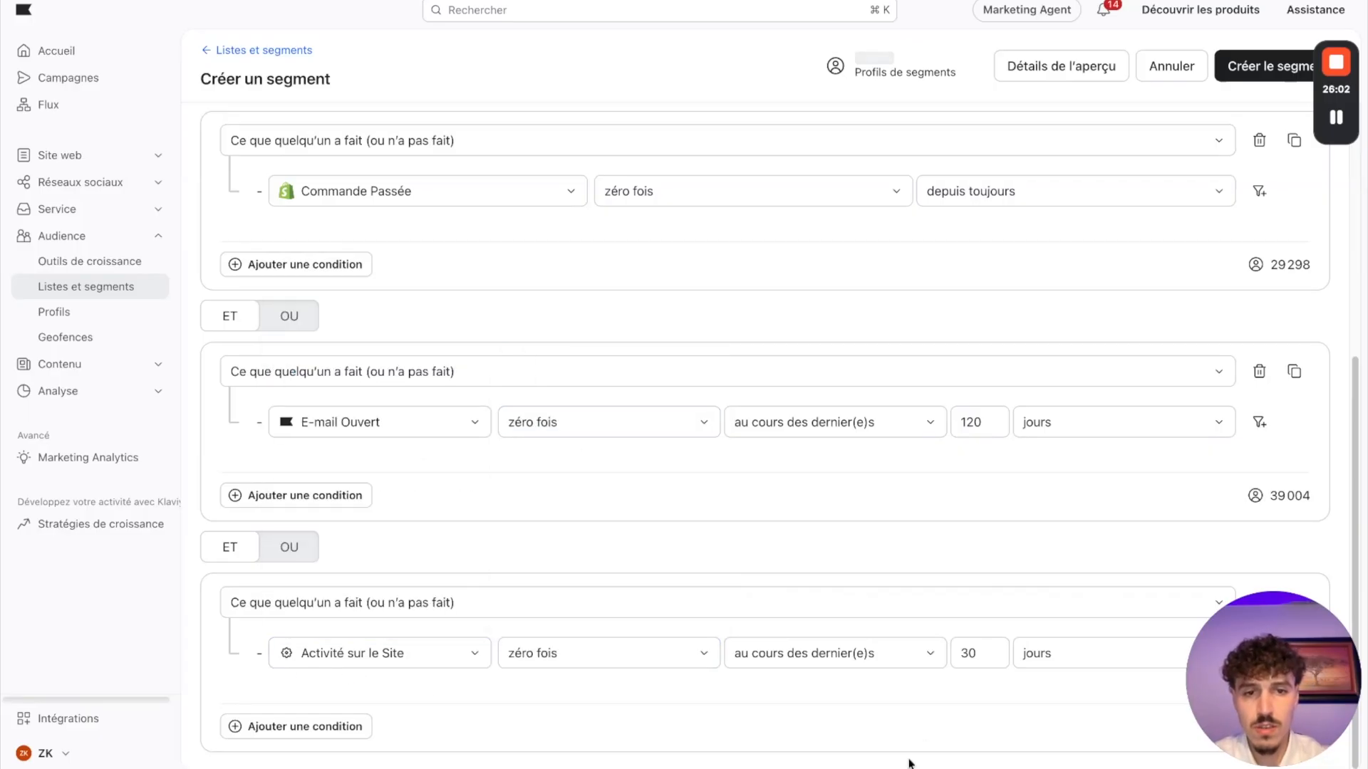
left_click(971, 651)
double_click(977, 652)
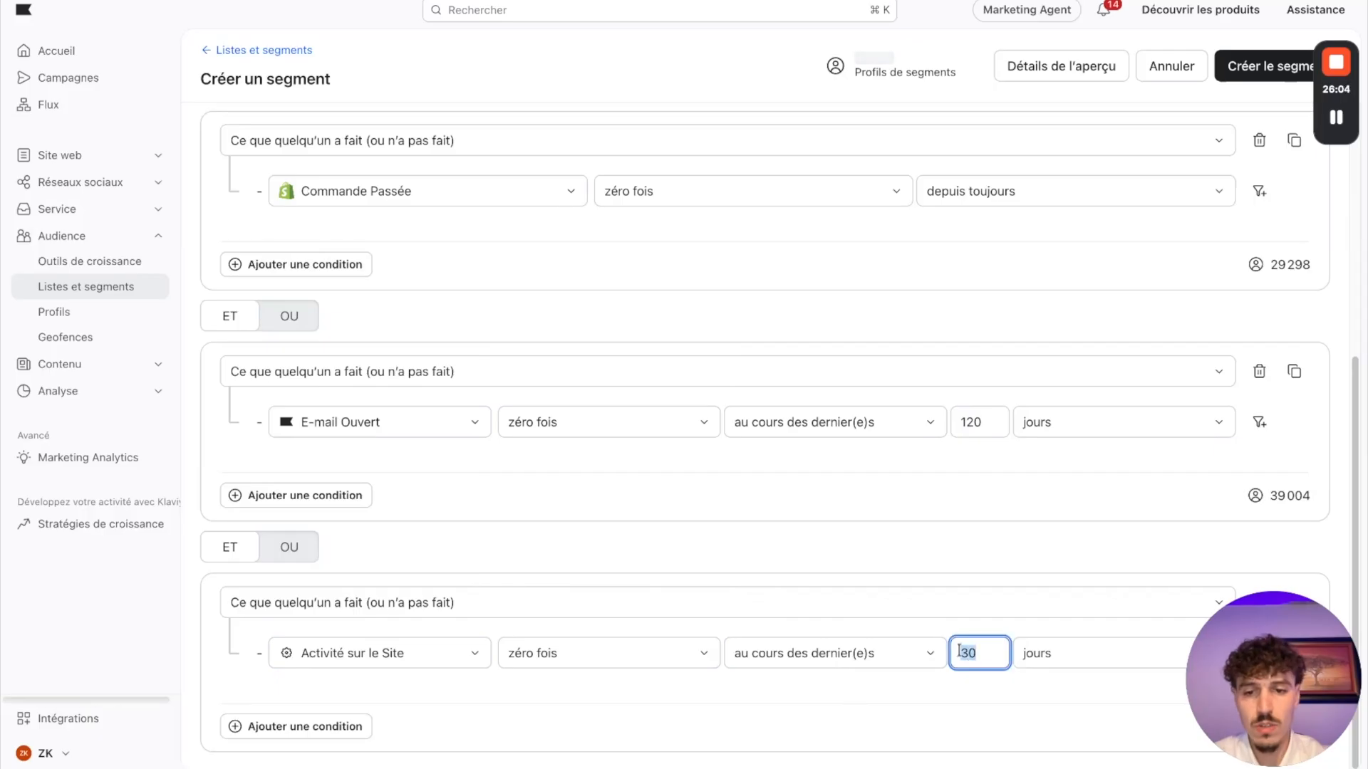
type("120")
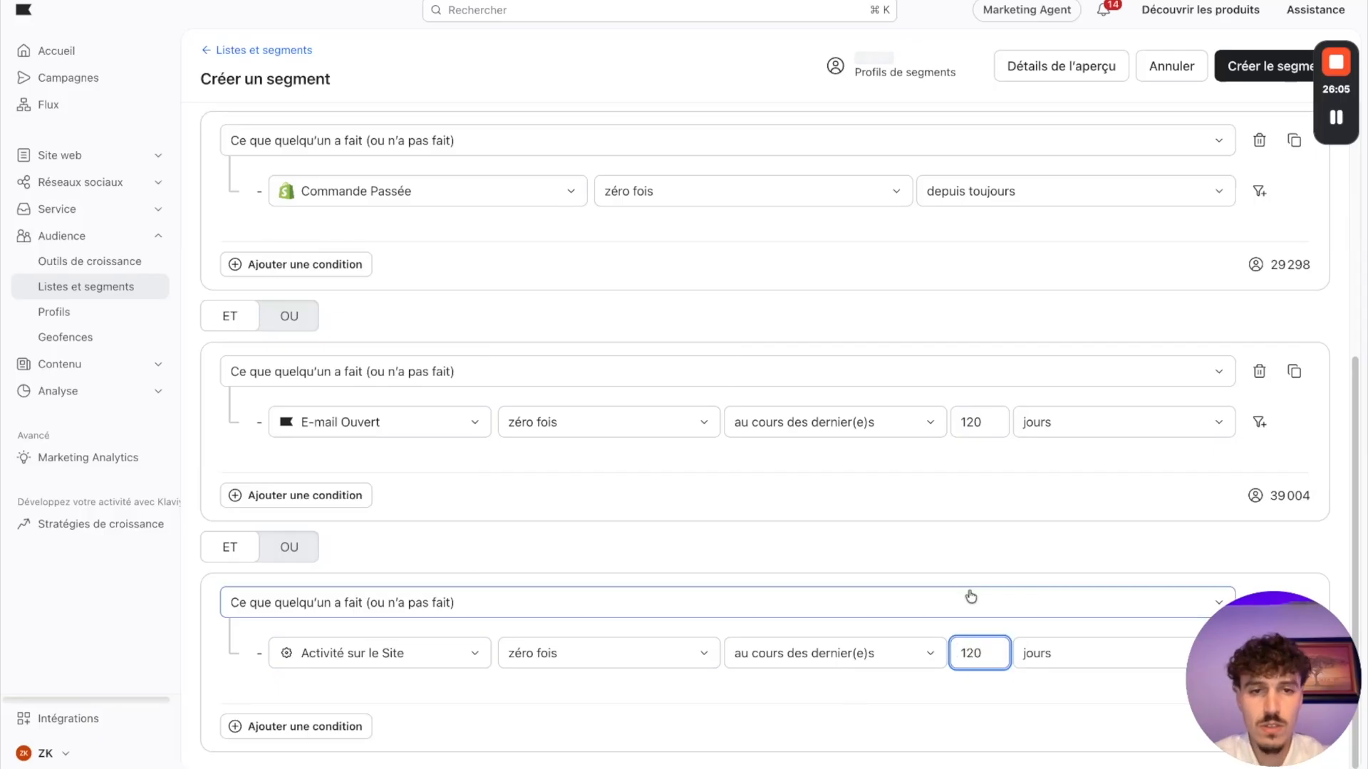
left_click(946, 698)
Step: Check the conditions against the Unengaged List on the Miro board and create the Les non-engagés segment in Klaviyo
left_click(677, 1)
scroll(797, 206, "up", 1)
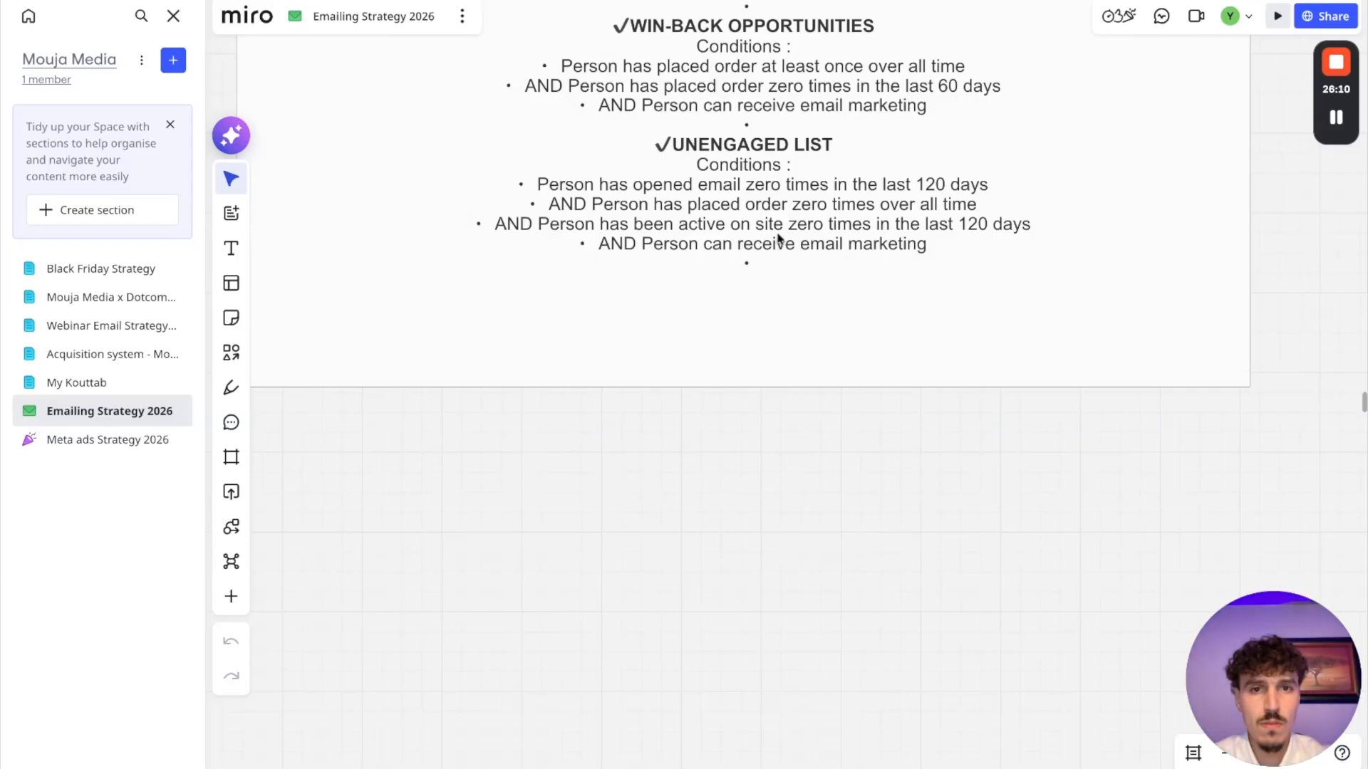
left_click(681, 2)
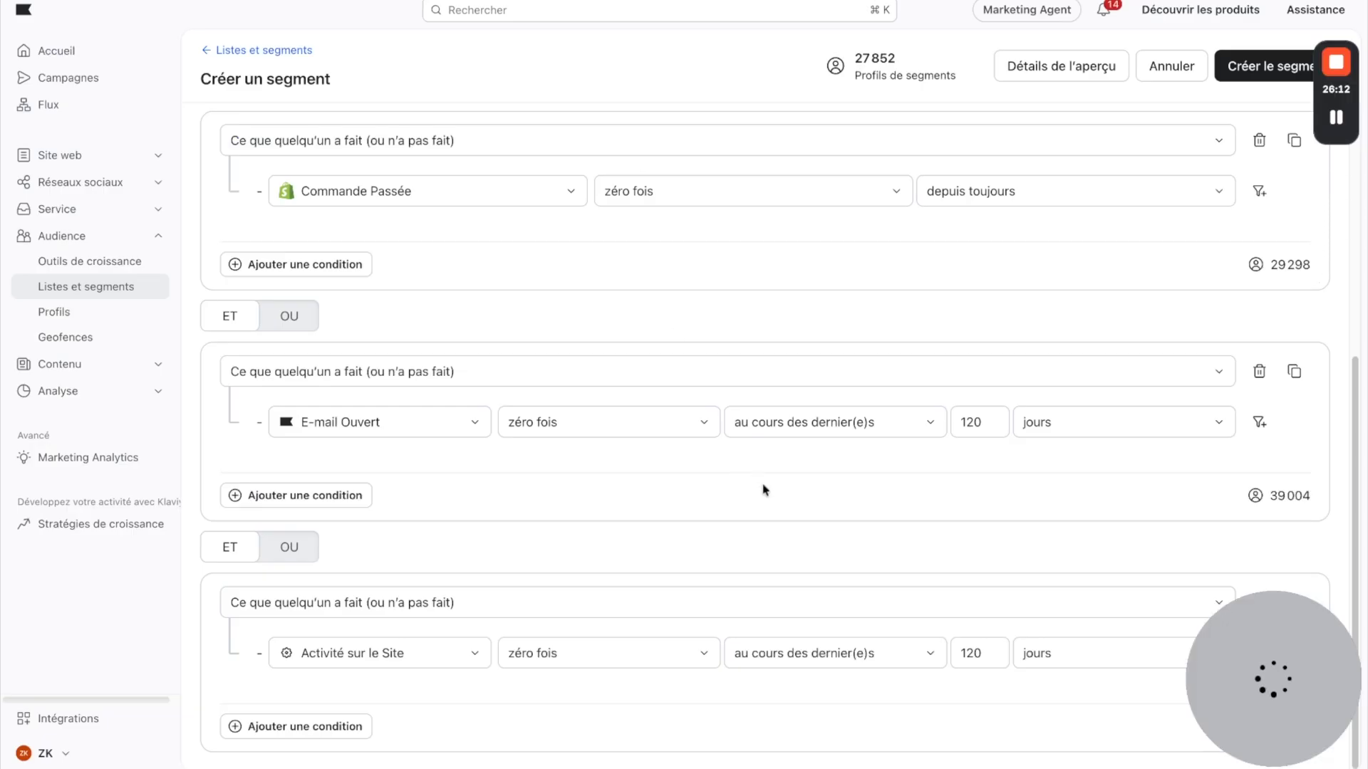
scroll(769, 525, "up", 3)
scroll(606, 524, "down", 3)
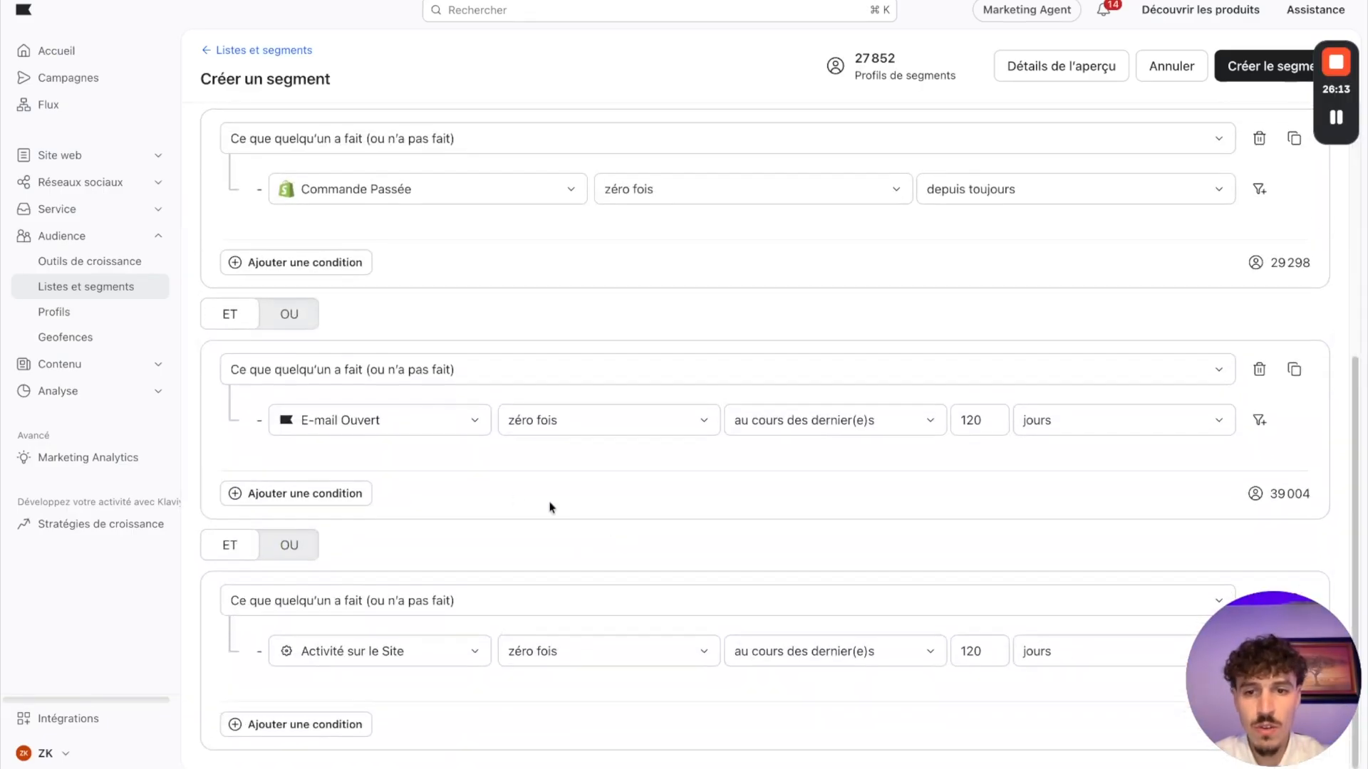
scroll(910, 525, "up", 6)
scroll(891, 532, "up", 1)
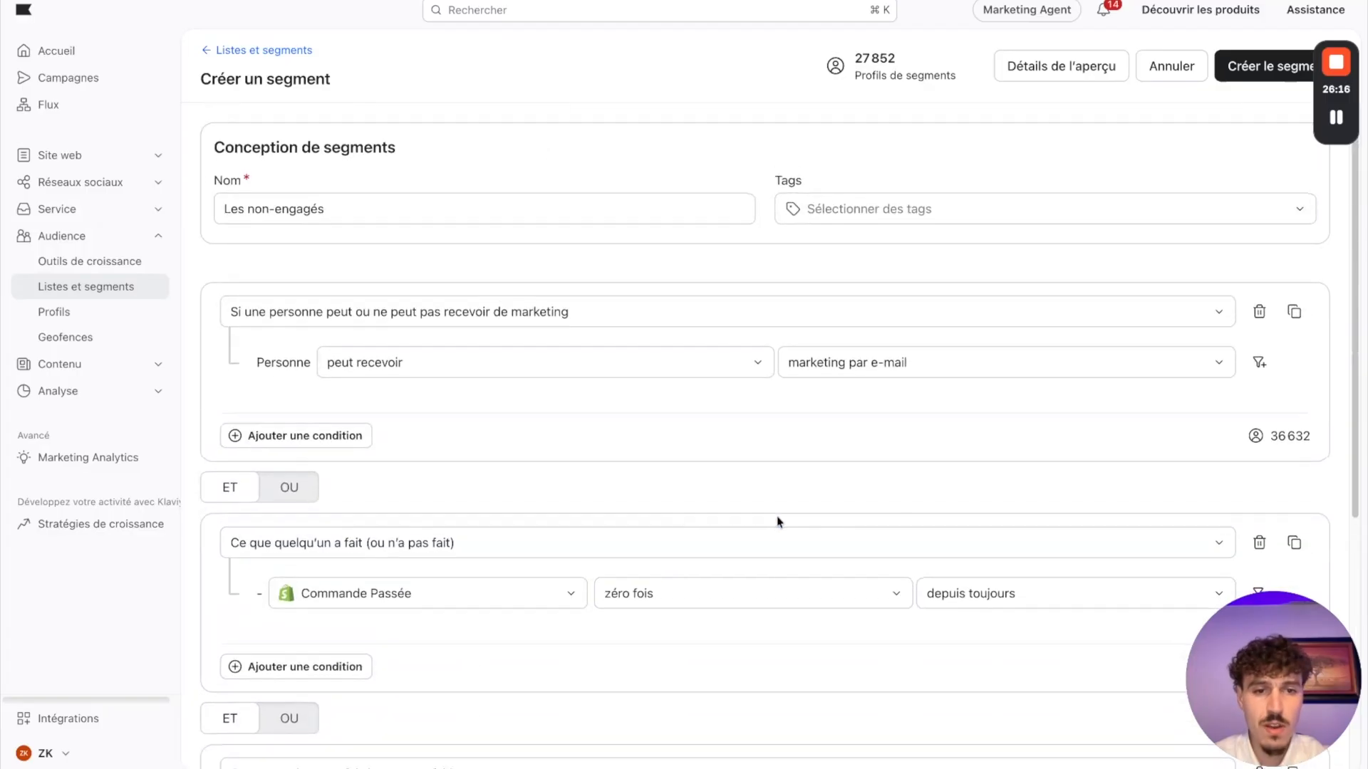
left_click(1260, 72)
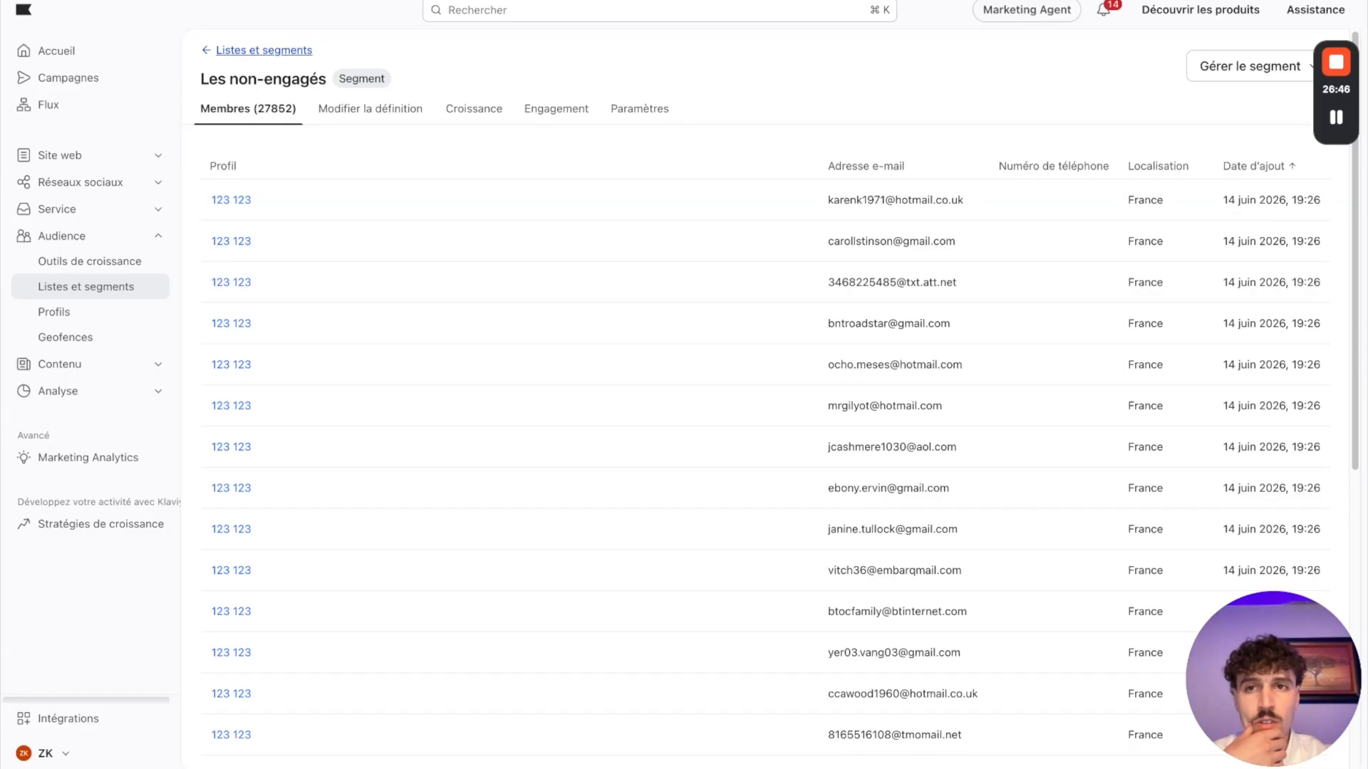
Step: Return to the lists and segments overview and view the actions available for the Les non-engagés segment
left_click(264, 49)
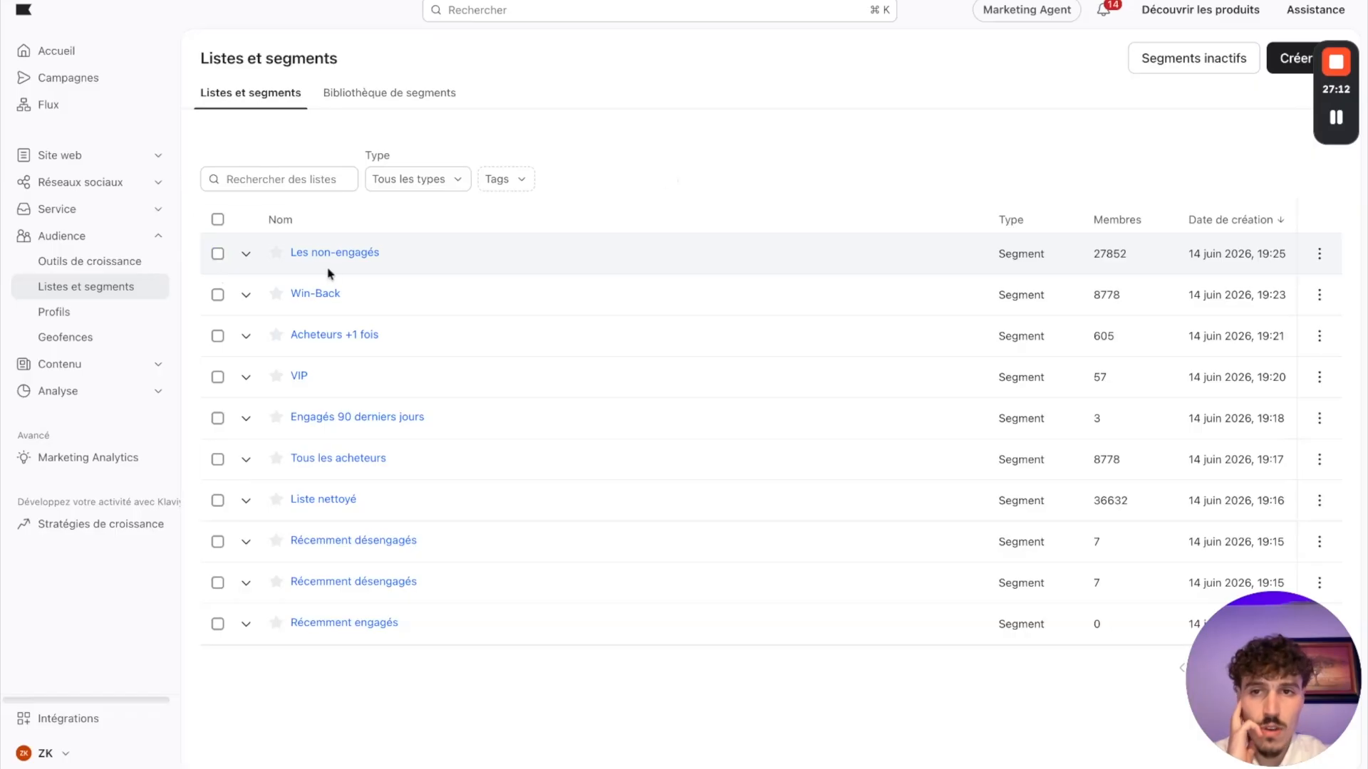
left_click(1319, 257)
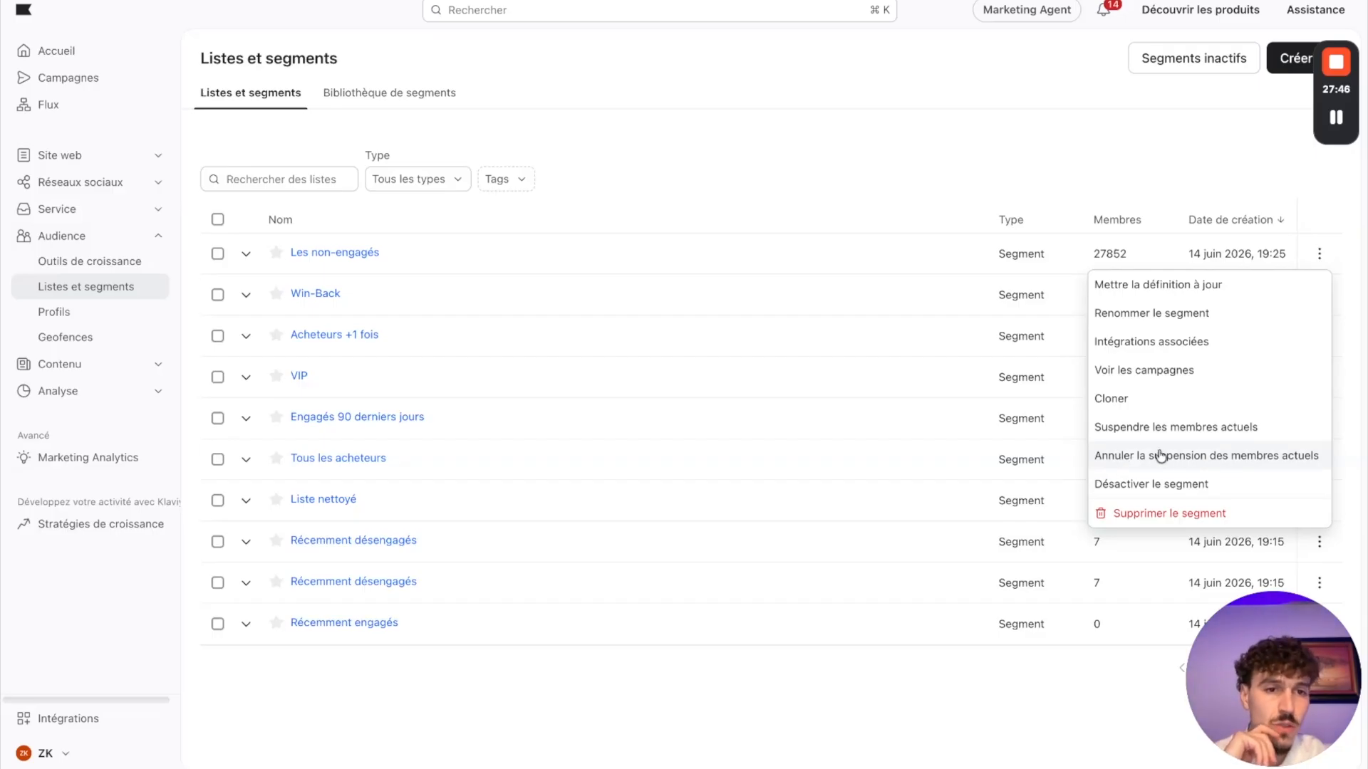
left_click(1159, 407)
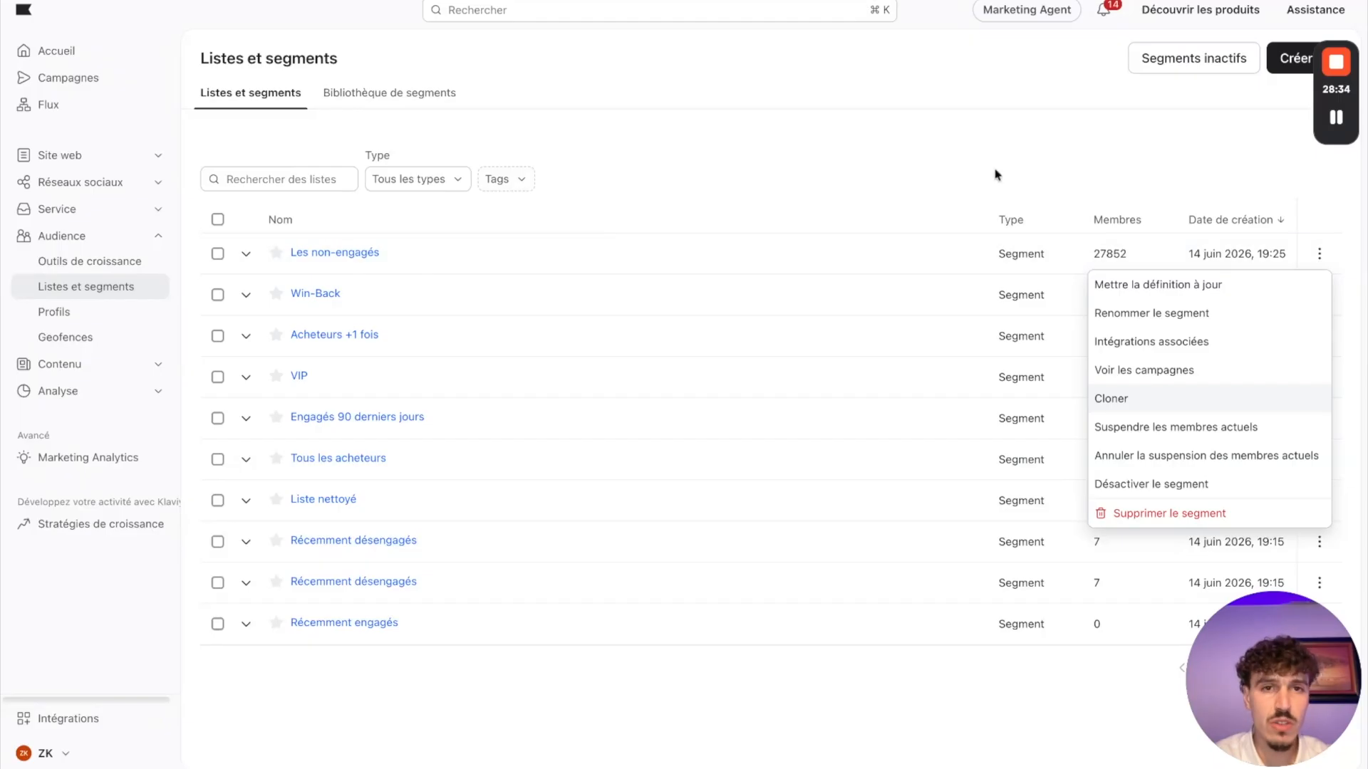
left_click(977, 134)
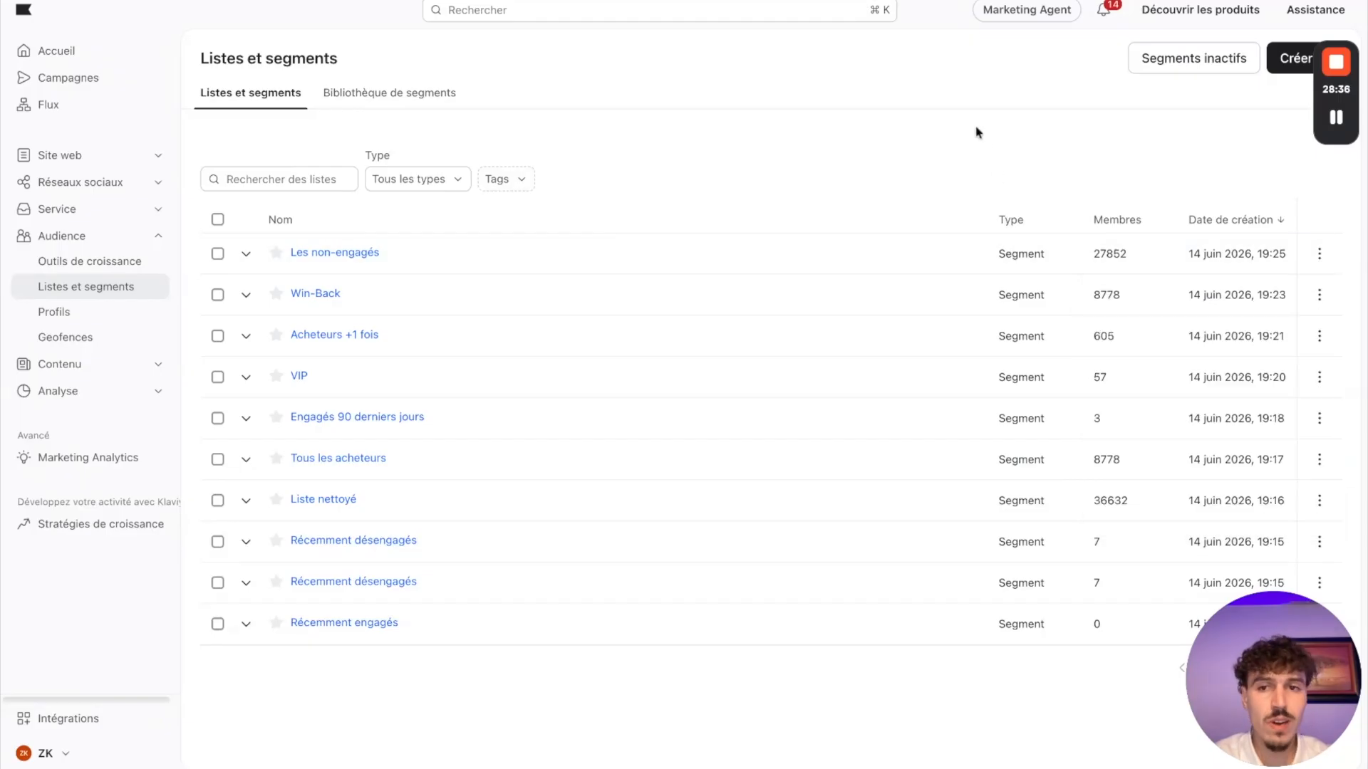